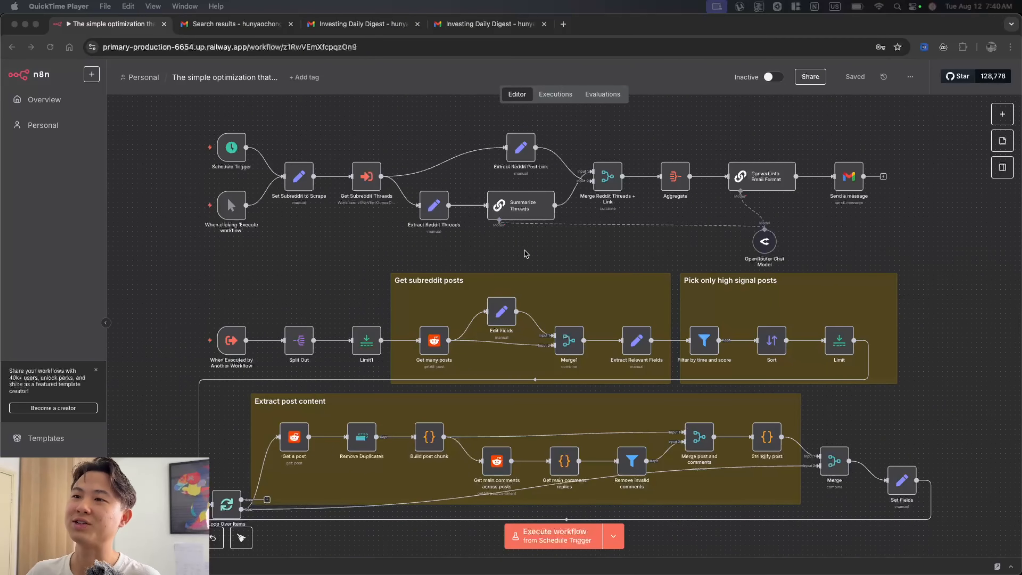
- Open the newest Investing Daily Digest email in Gmail and read through its Reddit thread summaries
{"action": "left_click", "coordinate": [249, 25]}
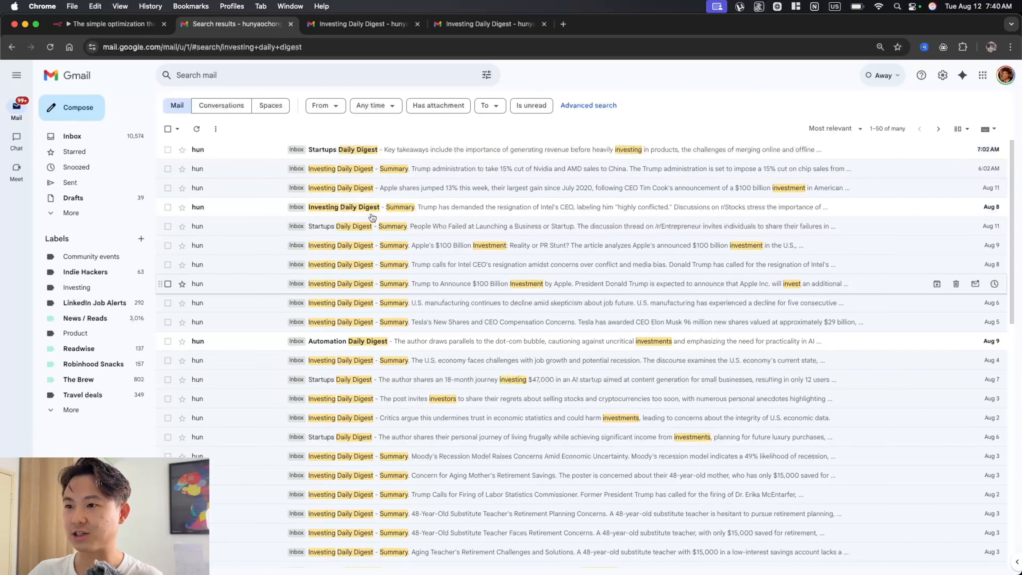
{"action": "left_click", "coordinate": [374, 168]}
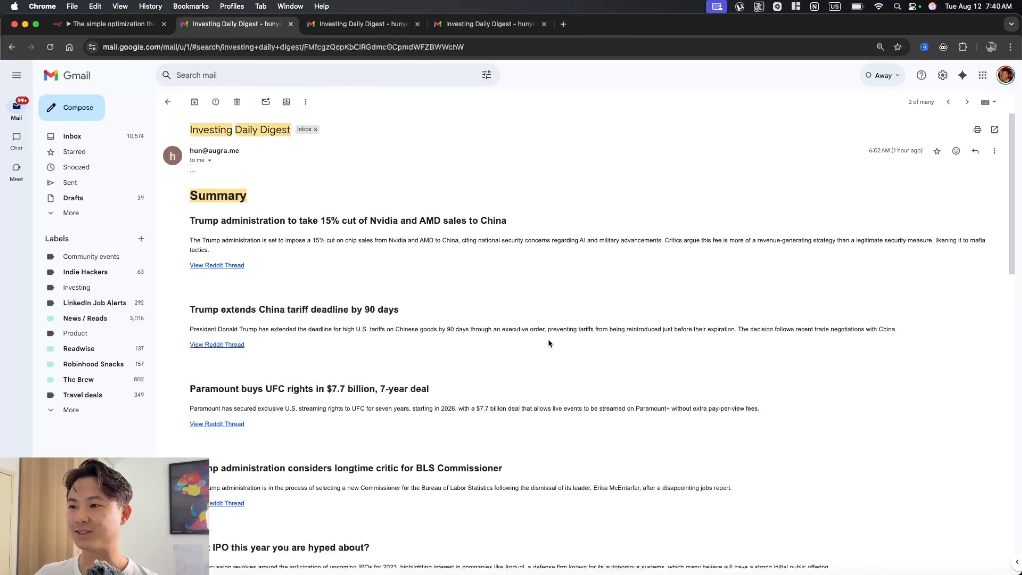
{"action": "scroll", "coordinate": [548, 343], "scroll_direction": "down", "scroll_amount": 1}
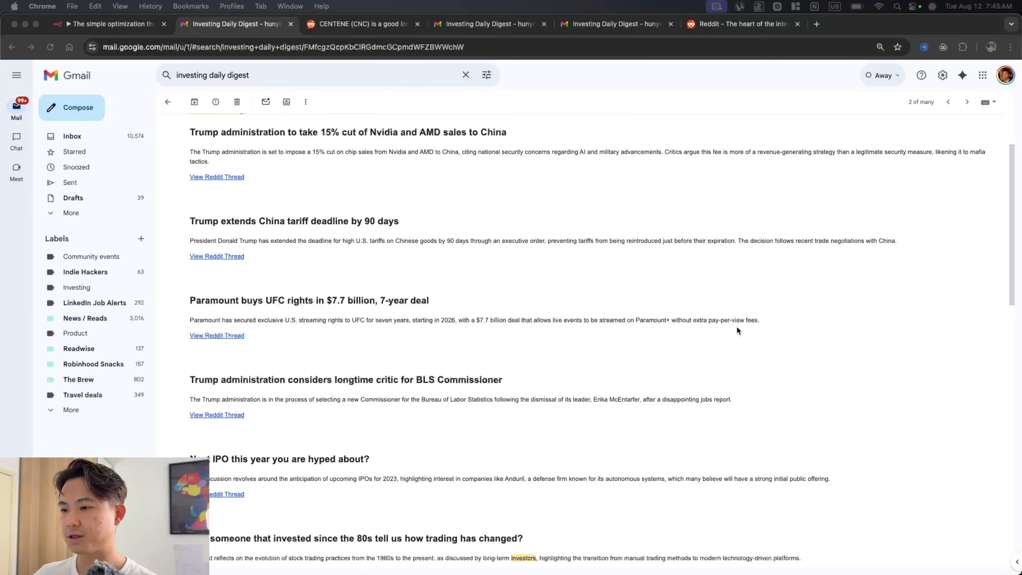
{"action": "scroll", "coordinate": [623, 314], "scroll_direction": "down", "scroll_amount": 10}
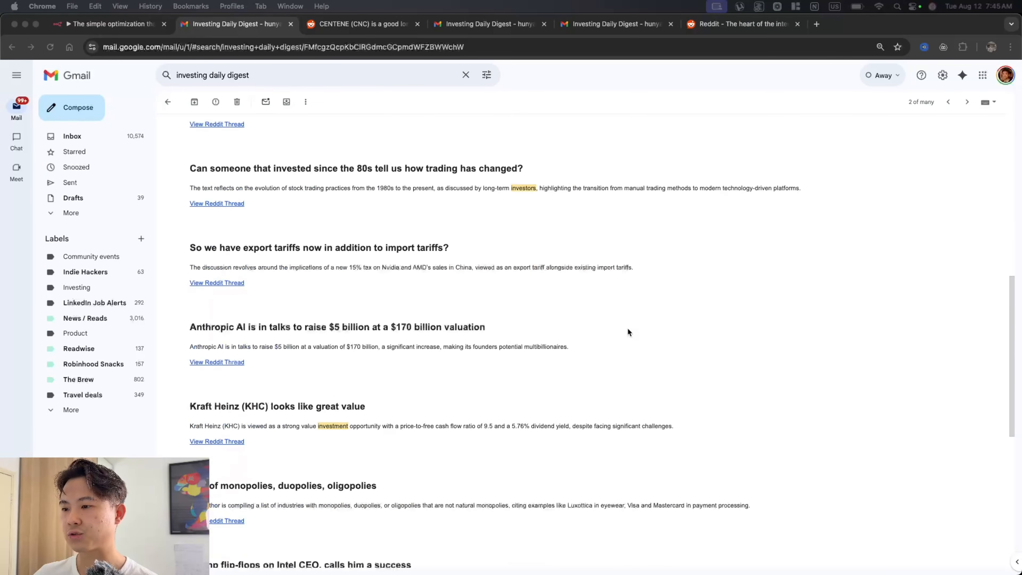
{"action": "scroll", "coordinate": [628, 332], "scroll_direction": "down", "scroll_amount": 7}
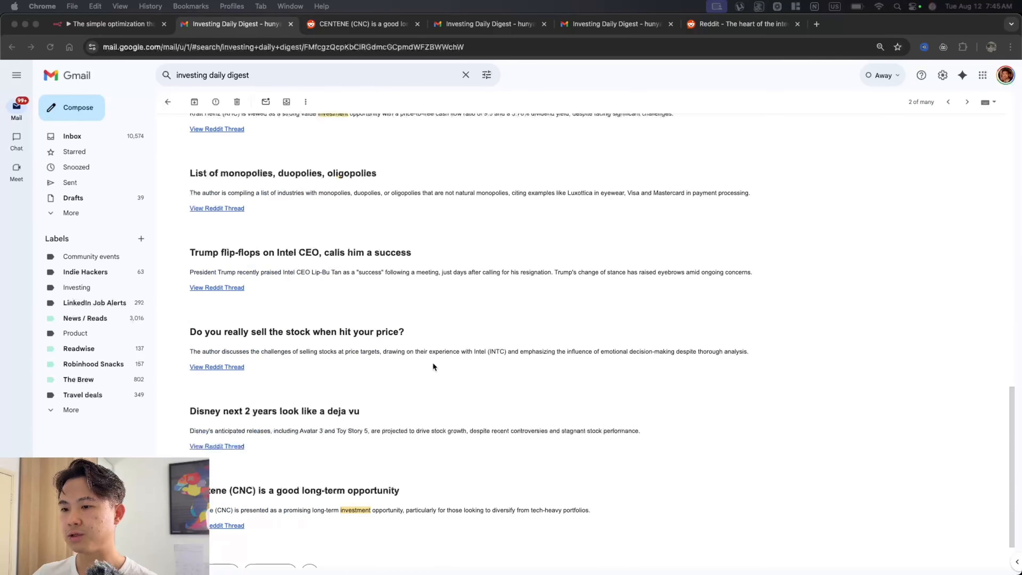
- Open the Reddit thread linked under the digest's "Centene (CNC) is a good long-term opportunity" item
{"action": "left_click", "coordinate": [210, 478]}
{"action": "left_click_drag", "start_coordinate": [210, 479], "coordinate": [396, 479]}
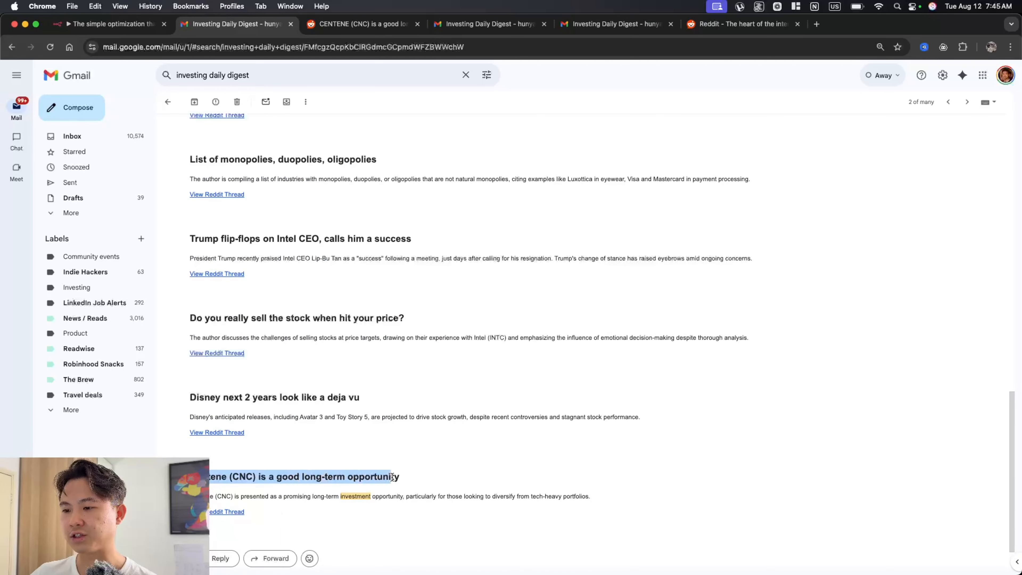
{"action": "left_click", "coordinate": [408, 478]}
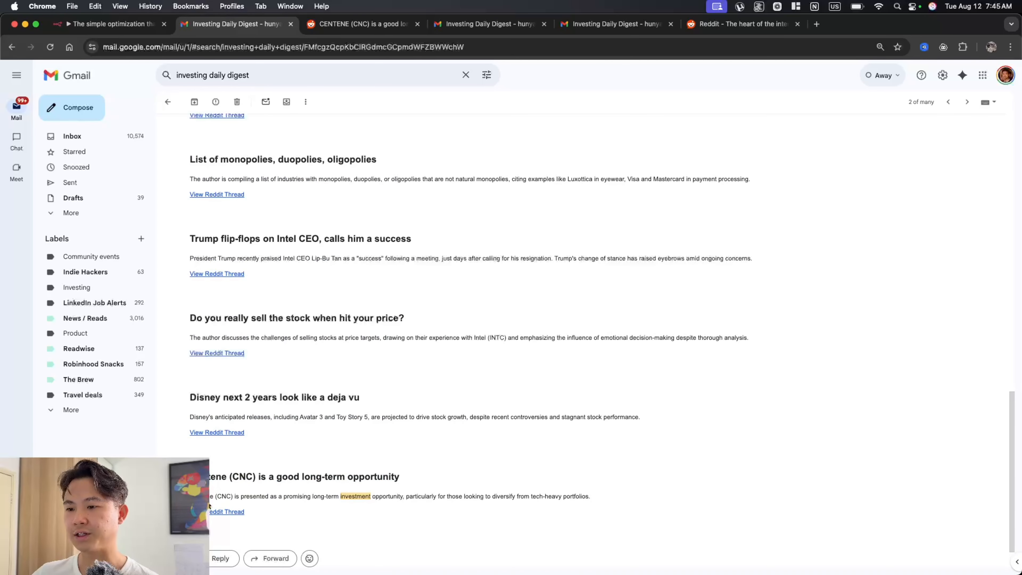
{"action": "left_click", "coordinate": [228, 513]}
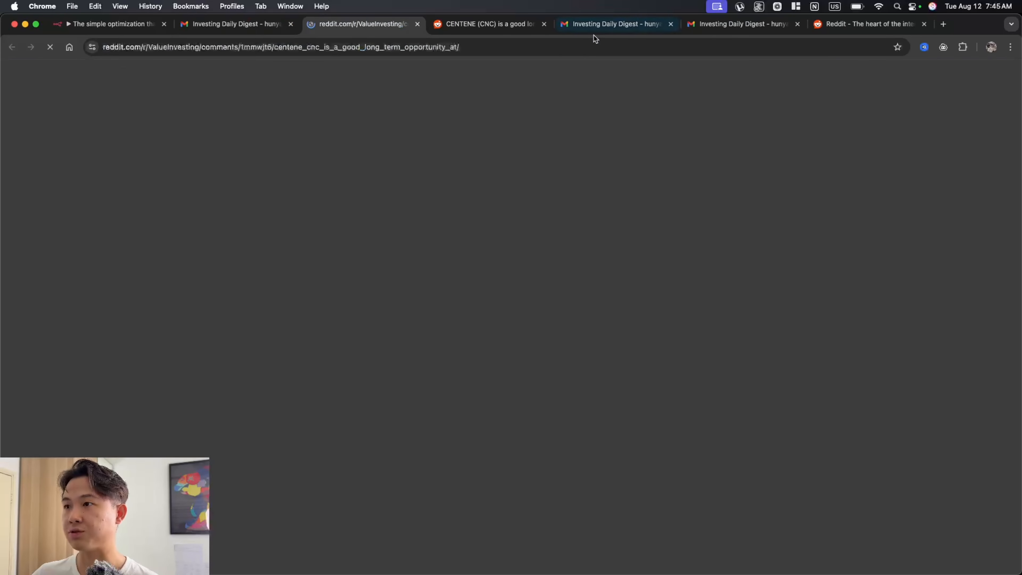
{"action": "left_click", "coordinate": [538, 25]}
- Read the Centene post from its title through the earnings discussion, path back to profitability and possible risks
{"action": "scroll", "coordinate": [449, 240], "scroll_direction": "down", "scroll_amount": 8}
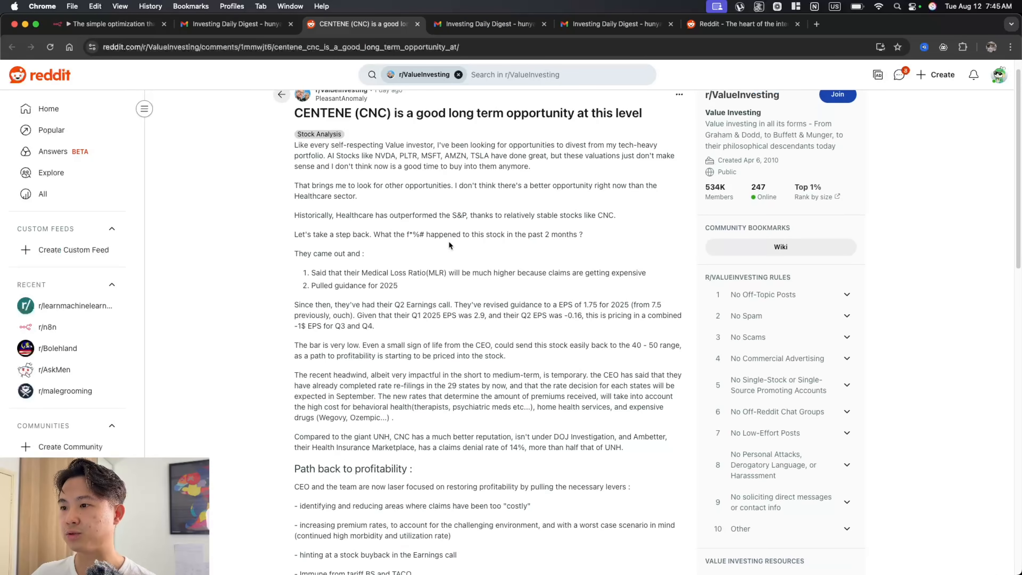
{"action": "scroll", "coordinate": [524, 298], "scroll_direction": "up", "scroll_amount": 6}
{"action": "scroll", "coordinate": [497, 289], "scroll_direction": "up", "scroll_amount": 3}
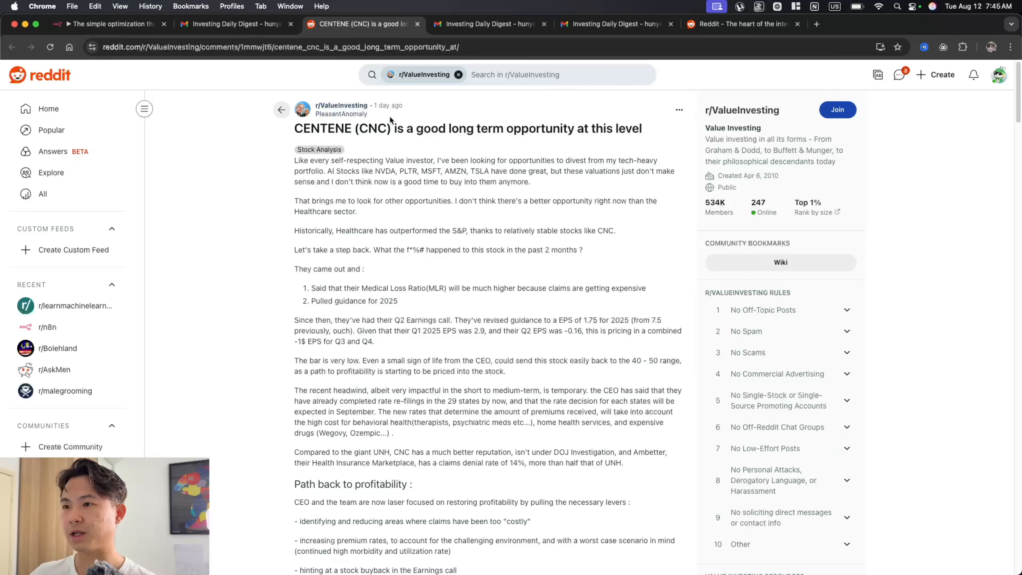
{"action": "left_click_drag", "start_coordinate": [433, 129], "coordinate": [573, 133]}
{"action": "left_click", "coordinate": [583, 154]}
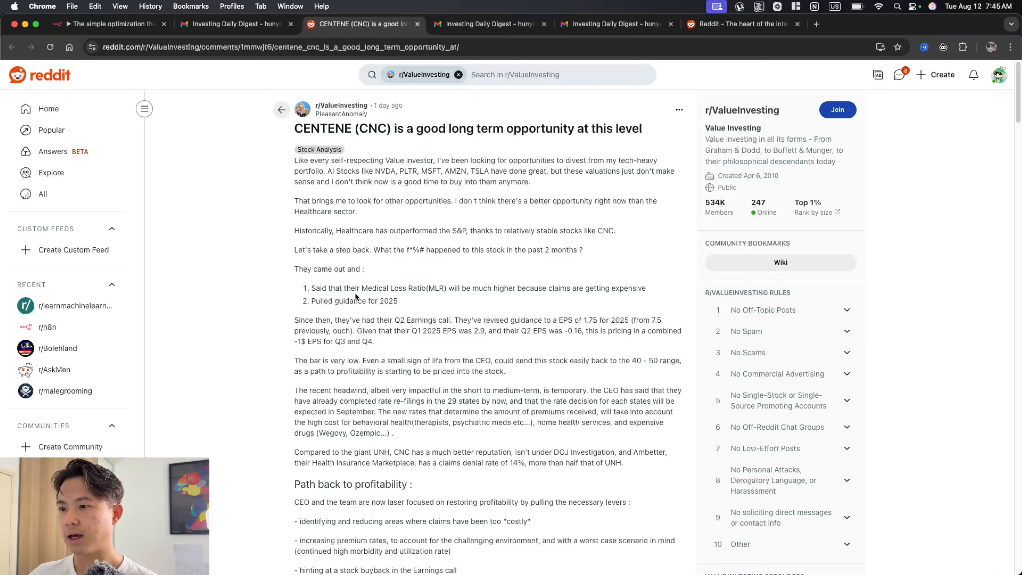
{"action": "scroll", "coordinate": [354, 296], "scroll_direction": "down", "scroll_amount": 2}
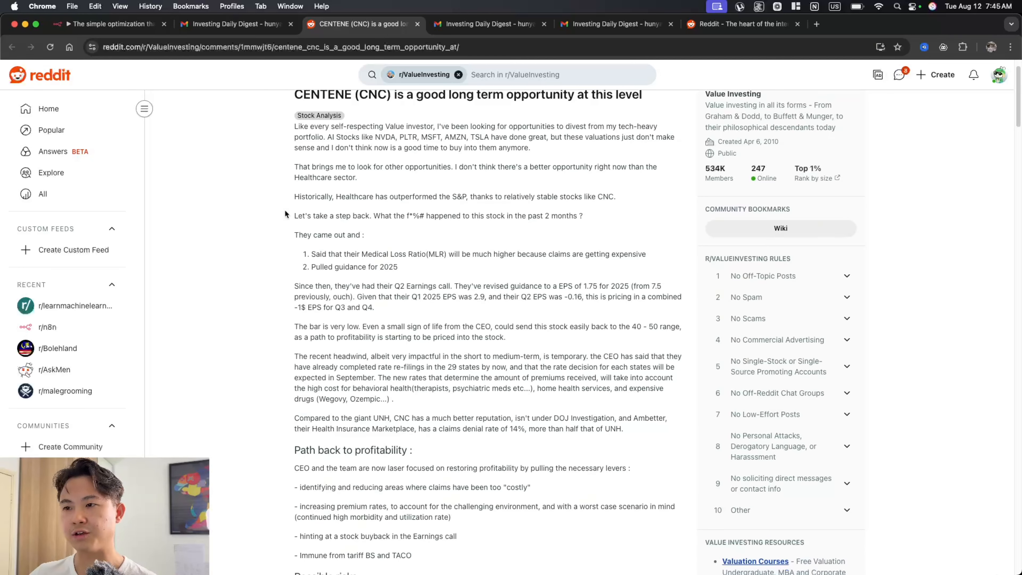
{"action": "left_click_drag", "start_coordinate": [286, 214], "coordinate": [417, 326]}
{"action": "left_click", "coordinate": [473, 335]}
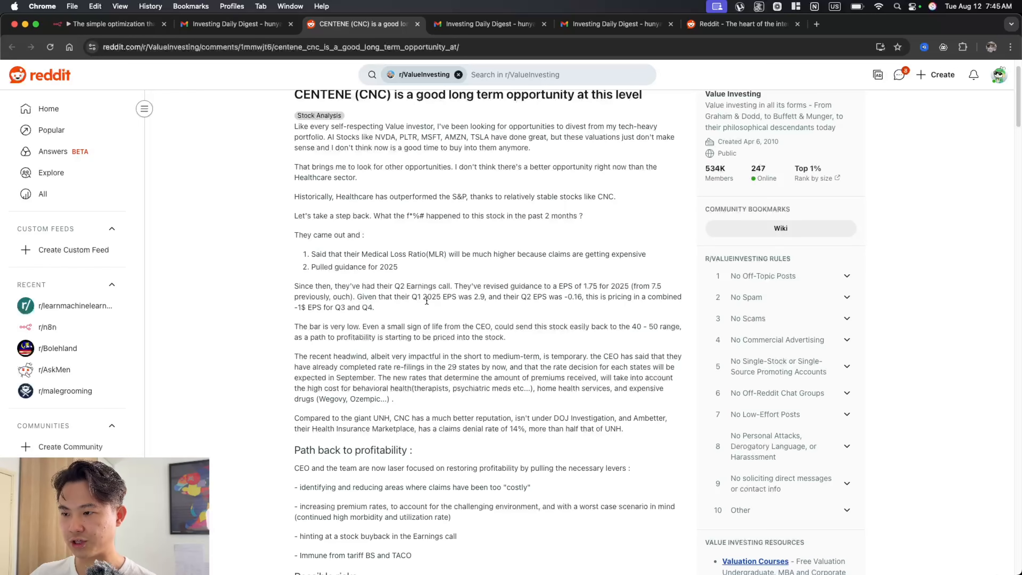
{"action": "left_click_drag", "start_coordinate": [532, 342], "coordinate": [310, 264]}
{"action": "scroll", "coordinate": [428, 302], "scroll_direction": "down", "scroll_amount": 6}
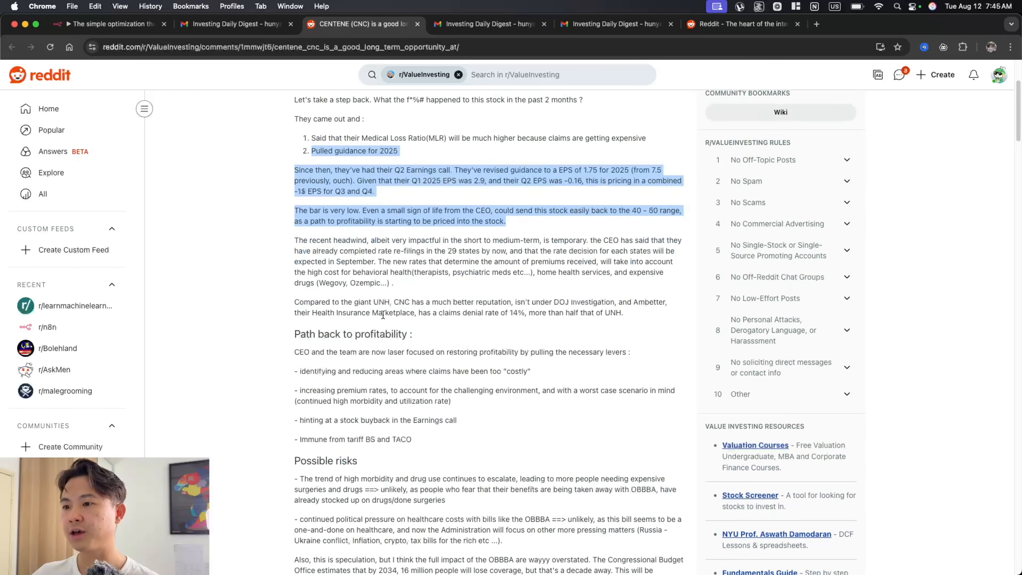
{"action": "left_click_drag", "start_coordinate": [295, 330], "coordinate": [407, 320]}
{"action": "scroll", "coordinate": [420, 323], "scroll_direction": "down", "scroll_amount": 6}
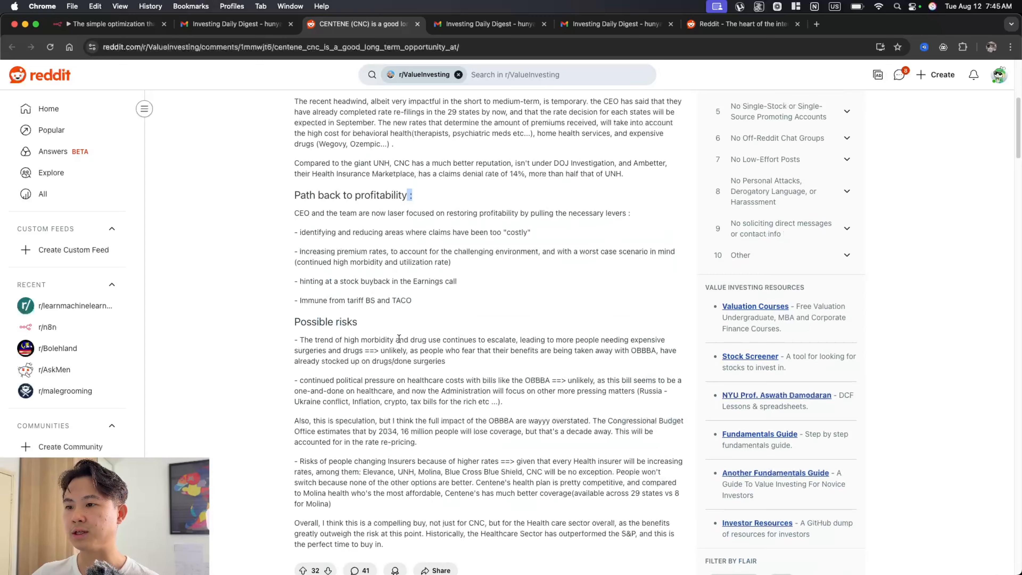
{"action": "scroll", "coordinate": [330, 314], "scroll_direction": "down", "scroll_amount": 1}
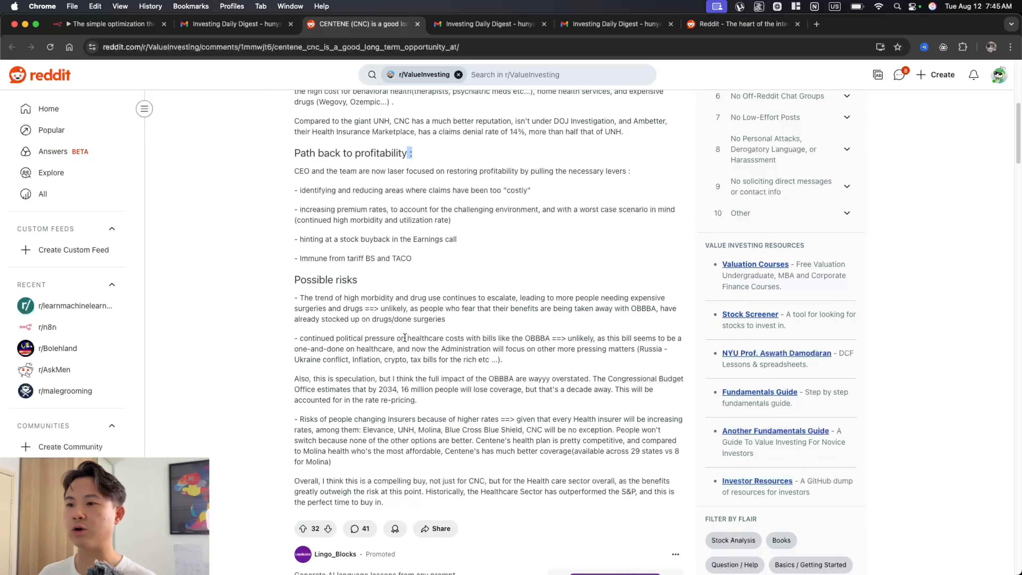
- Look through the comments under the Centene post and return to the post's body text
{"action": "scroll", "coordinate": [414, 338], "scroll_direction": "down", "scroll_amount": 20}
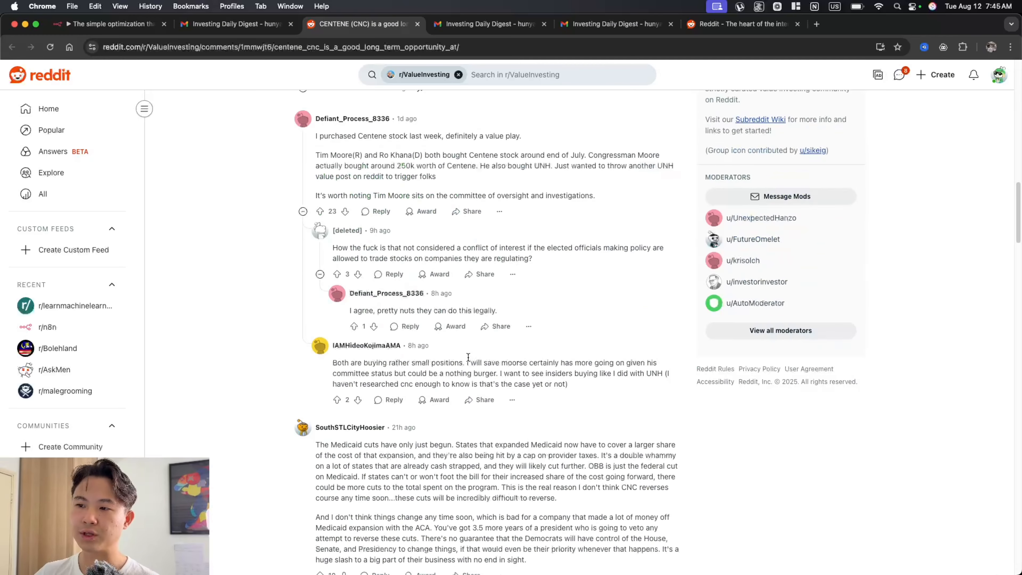
{"action": "scroll", "coordinate": [468, 357], "scroll_direction": "down", "scroll_amount": 1}
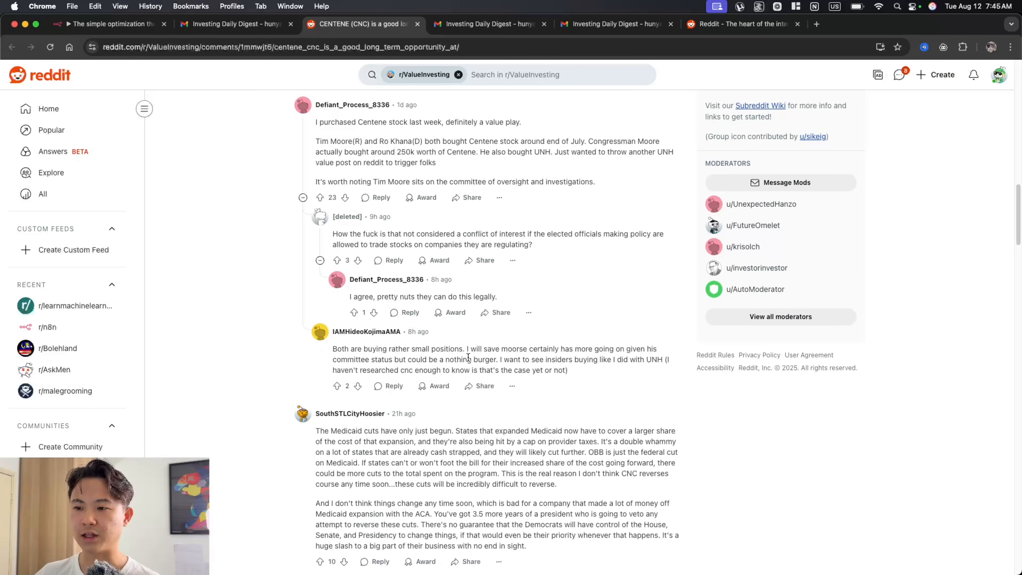
{"action": "scroll", "coordinate": [468, 357], "scroll_direction": "down", "scroll_amount": 15}
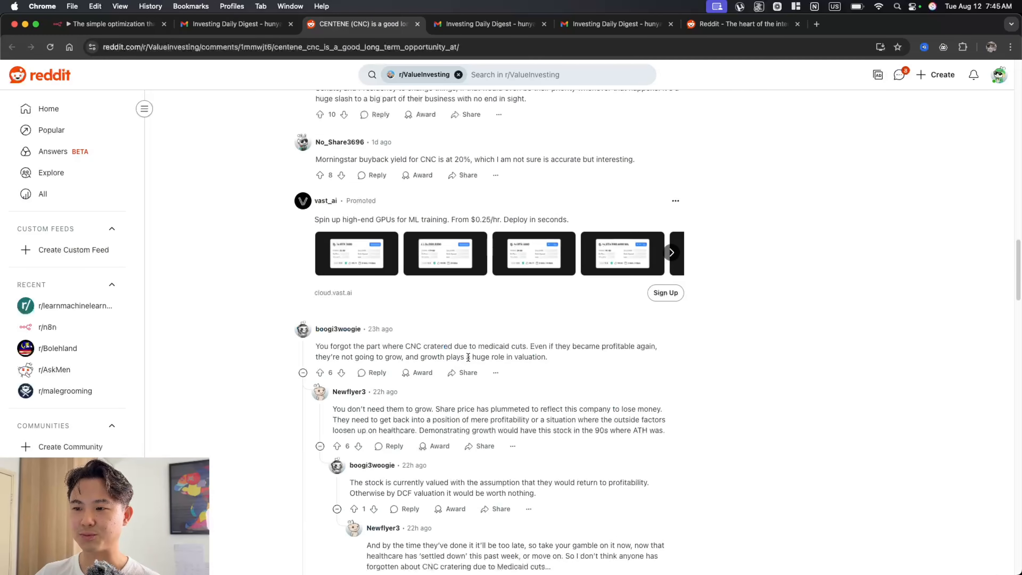
{"action": "scroll", "coordinate": [511, 398], "scroll_direction": "down", "scroll_amount": 6}
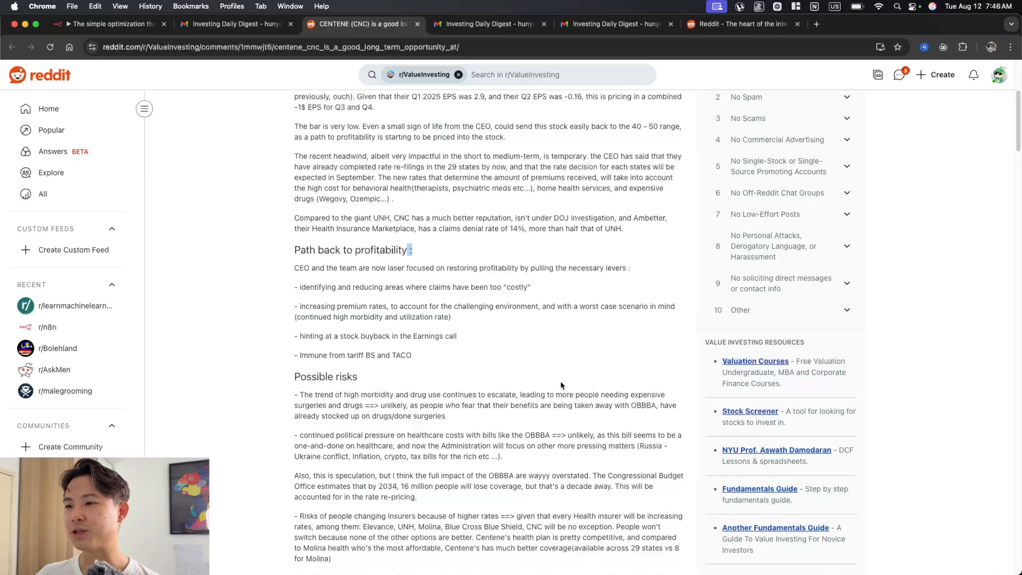
{"action": "scroll", "coordinate": [560, 386], "scroll_direction": "up", "scroll_amount": 3}
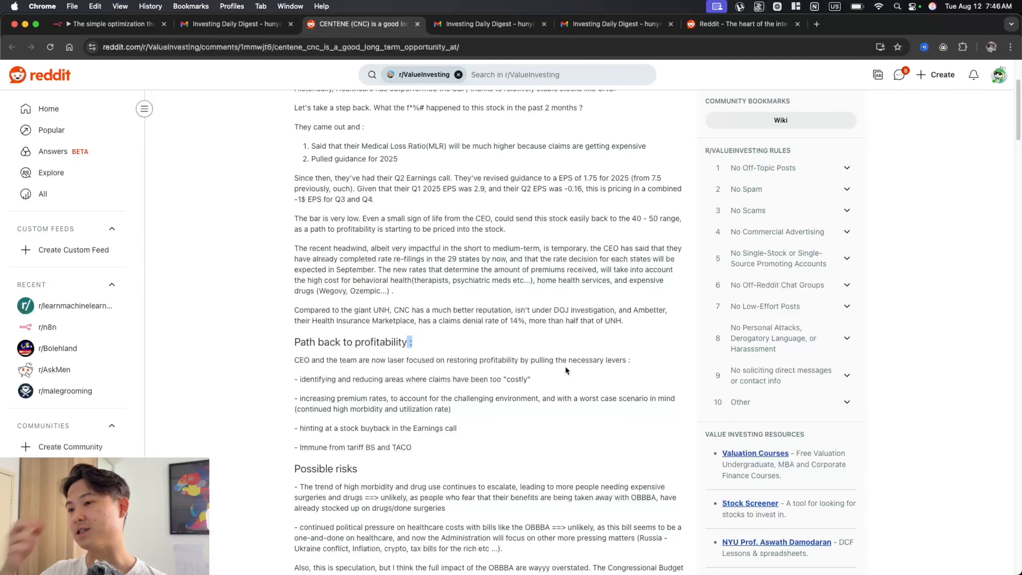
- Search Google for "centene stock" in a new browser tab to view the company's share price chart
{"action": "left_click", "coordinate": [816, 24]}
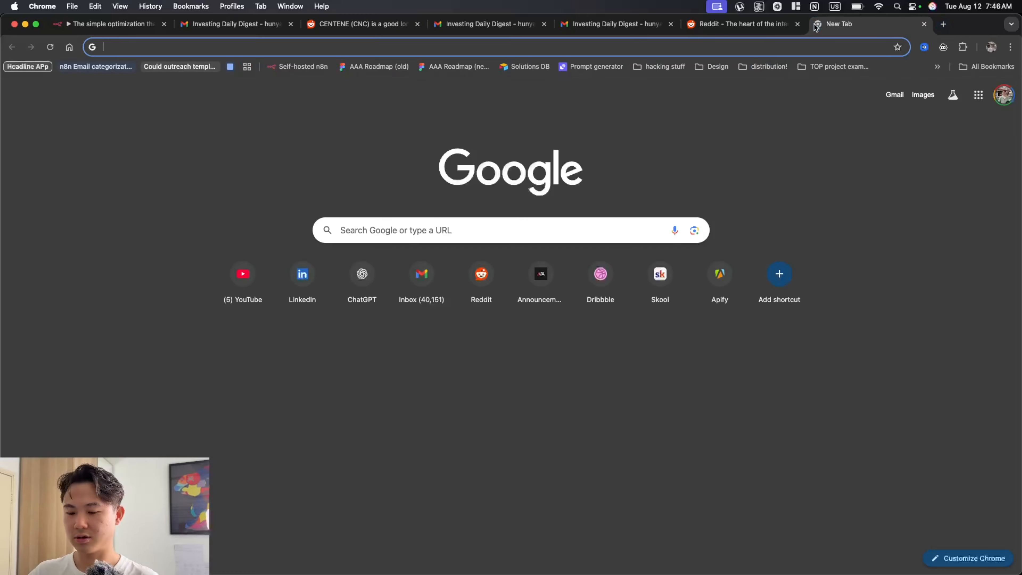
{"action": "type", "text": "centene stock"}
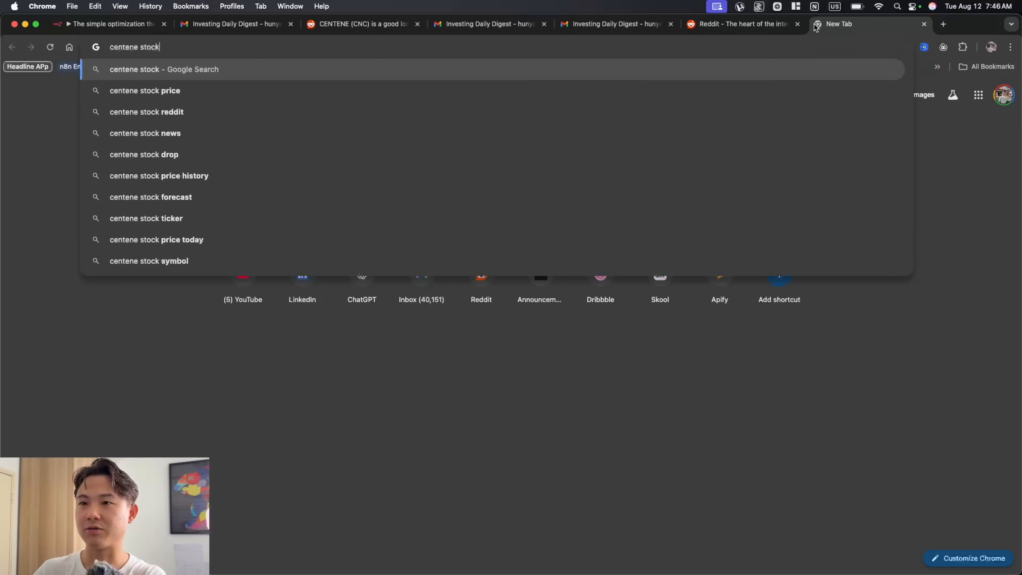
{"action": "key", "text": "Return"}
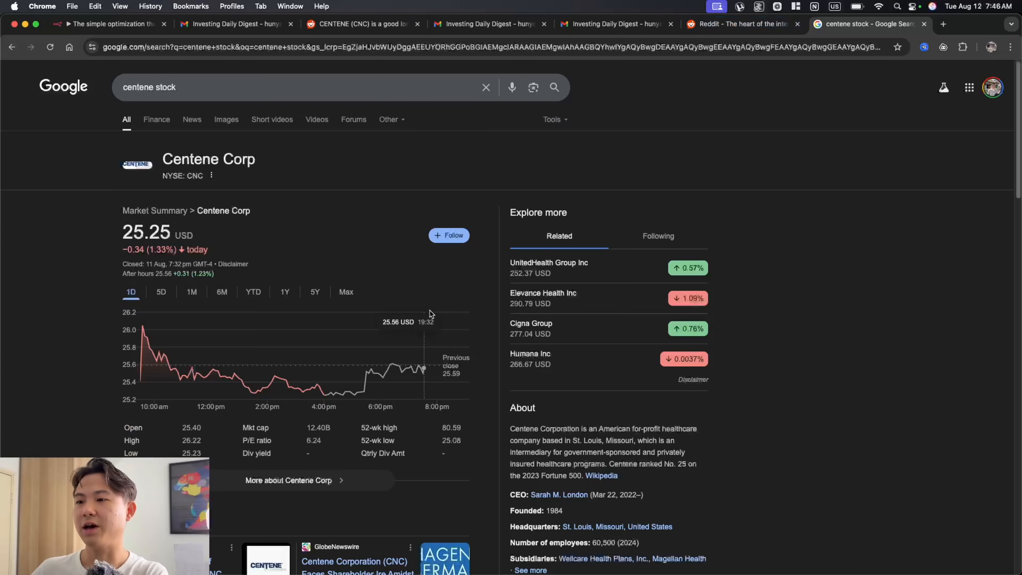
{"action": "left_click", "coordinate": [285, 305]}
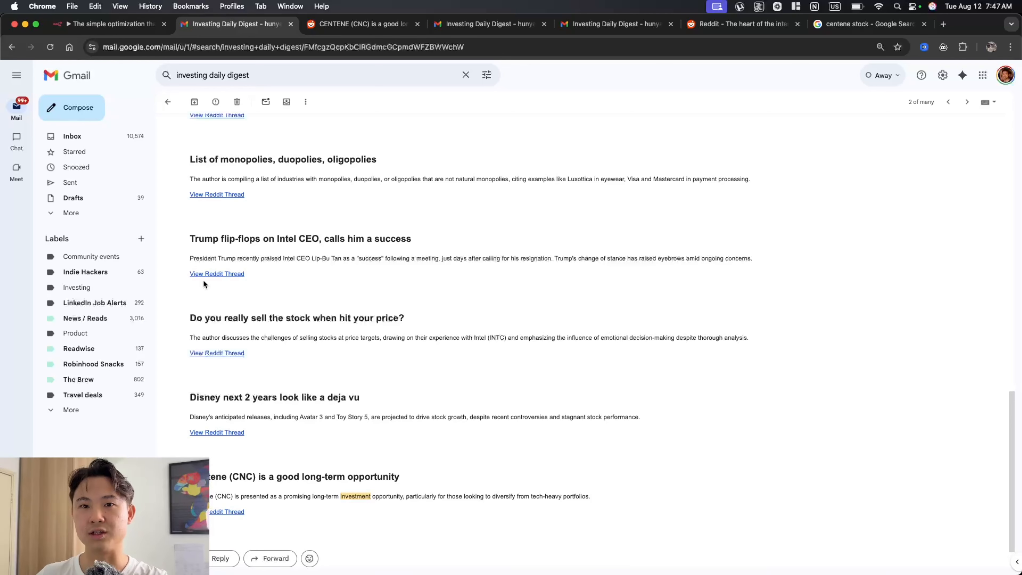
- Go back to the Gmail digest search results and open the Investing Daily Digest email from Aug 11
{"action": "left_click", "coordinate": [32, 439]}
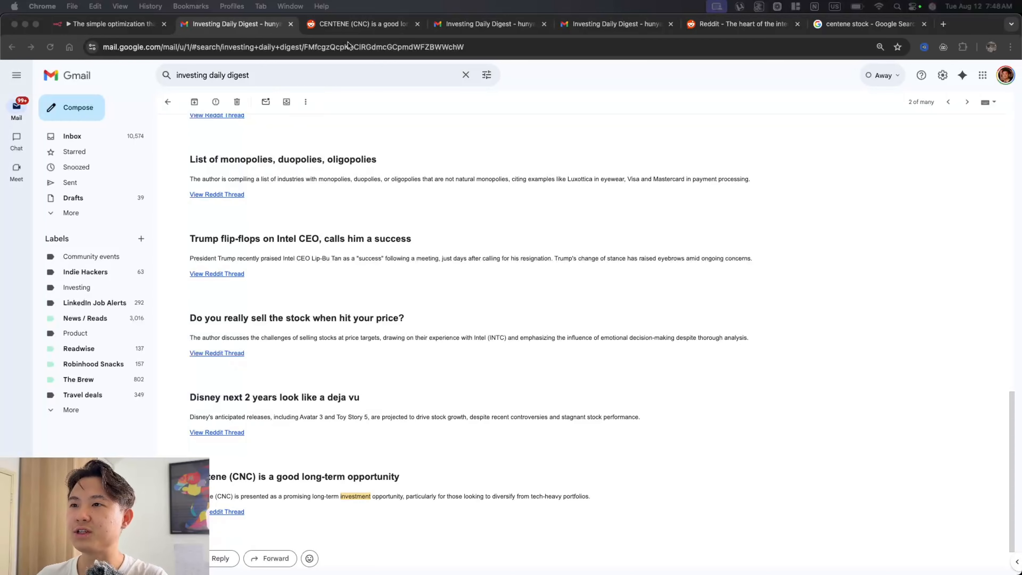
{"action": "left_click", "coordinate": [502, 26]}
{"action": "left_click", "coordinate": [243, 25]}
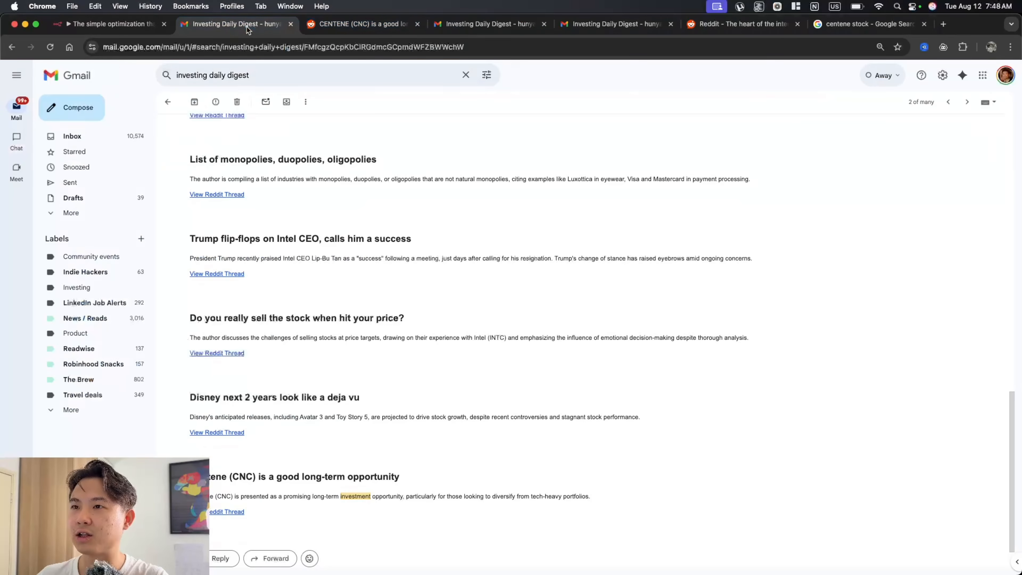
{"action": "left_click", "coordinate": [12, 47]}
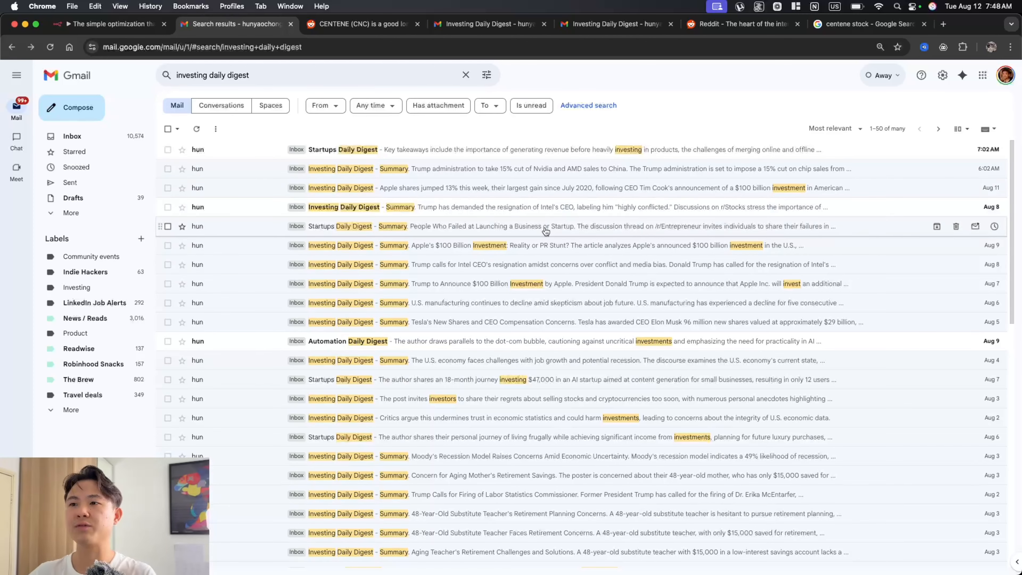
{"action": "left_click", "coordinate": [419, 188]}
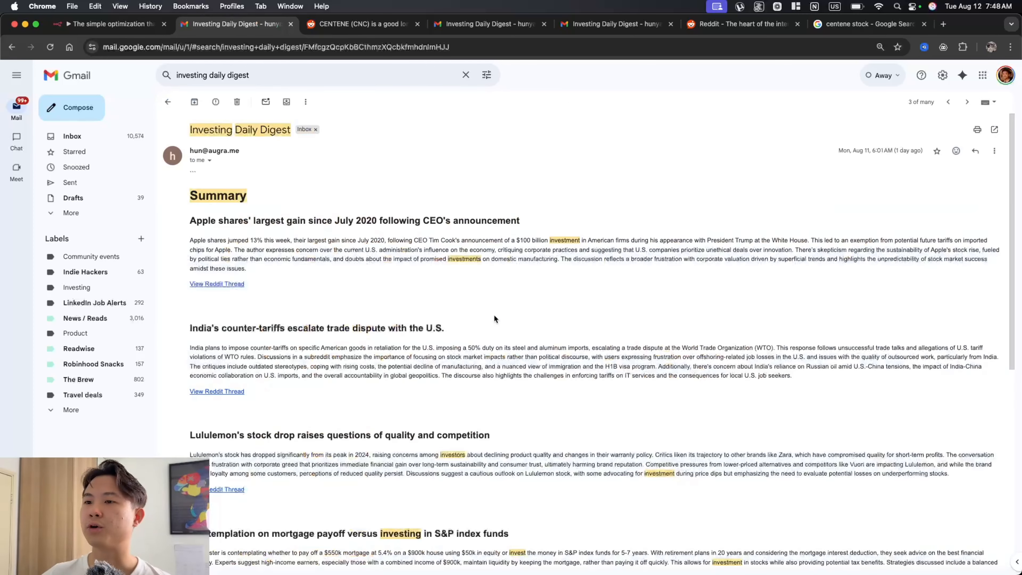
- Review the Aug 11 digest's summaries, paying attention to the Lululemon stock drop and Apple share gain headlines
{"action": "scroll", "coordinate": [486, 312], "scroll_direction": "down", "scroll_amount": 3}
{"action": "scroll", "coordinate": [485, 312], "scroll_direction": "down", "scroll_amount": 4}
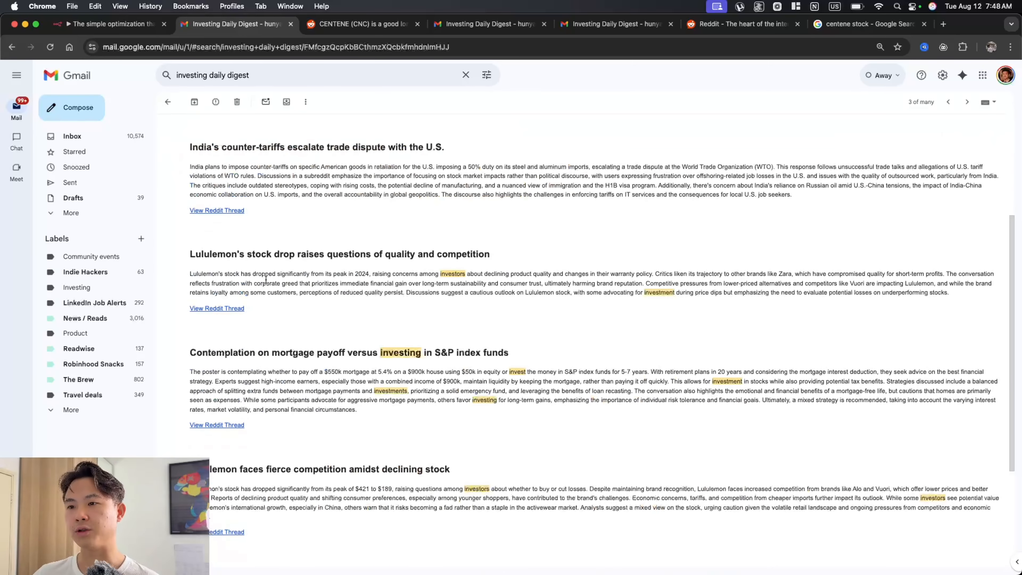
{"action": "double_click", "coordinate": [217, 254]}
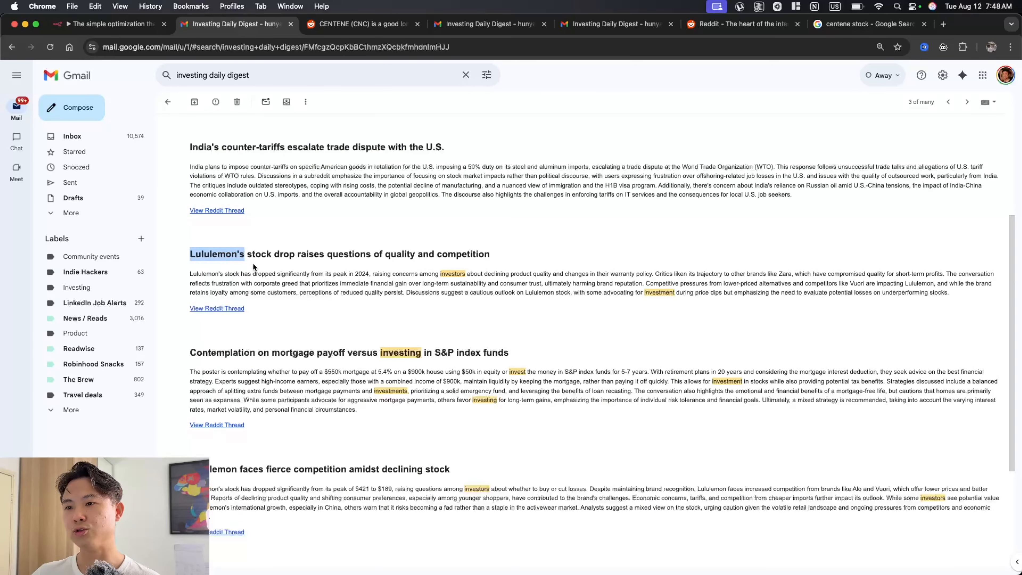
{"action": "left_click", "coordinate": [246, 253]}
{"action": "left_click_drag", "start_coordinate": [245, 254], "coordinate": [362, 254]}
{"action": "left_click", "coordinate": [380, 254]}
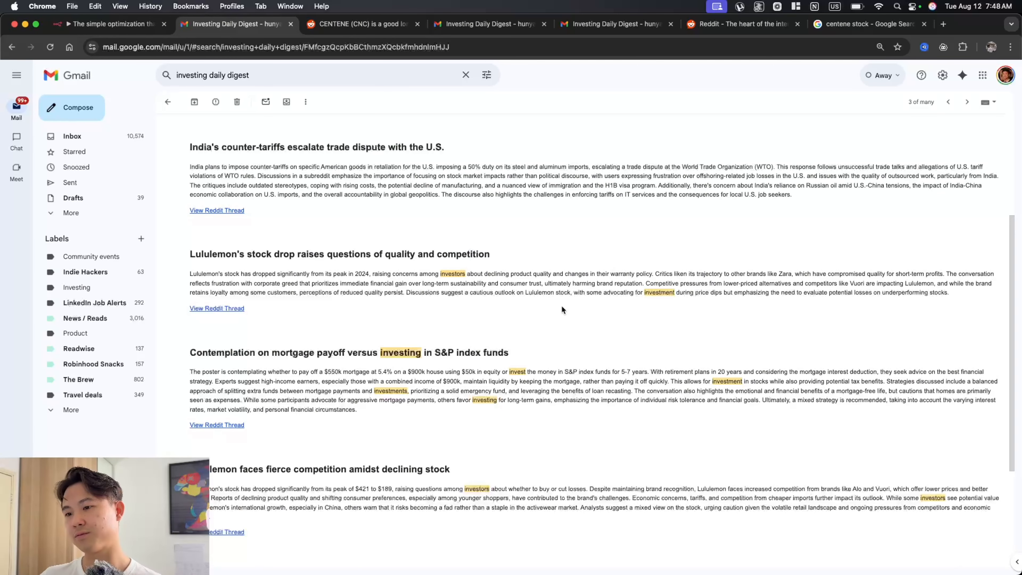
{"action": "scroll", "coordinate": [561, 306], "scroll_direction": "down", "scroll_amount": 3}
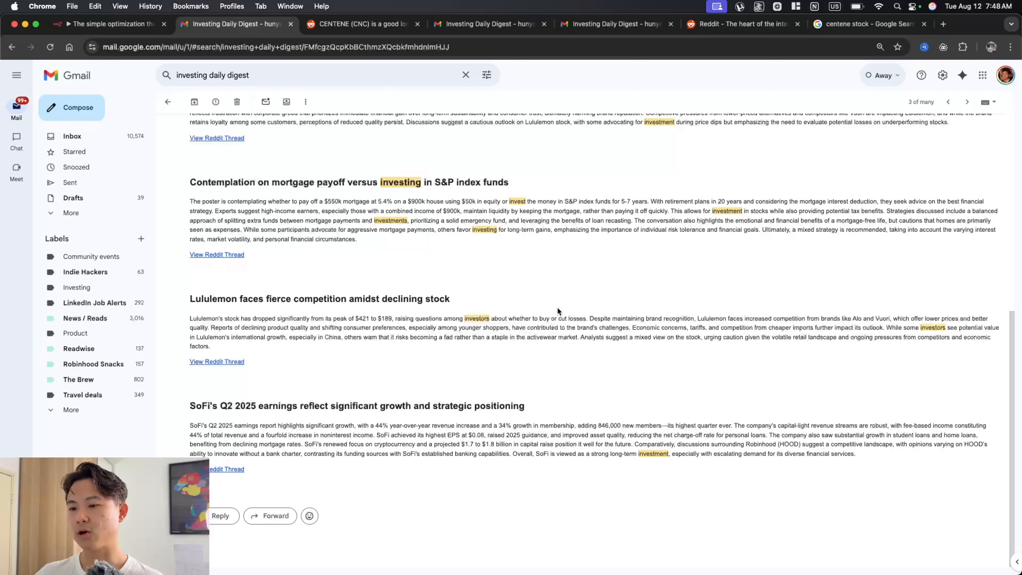
{"action": "scroll", "coordinate": [557, 307], "scroll_direction": "up", "scroll_amount": 8}
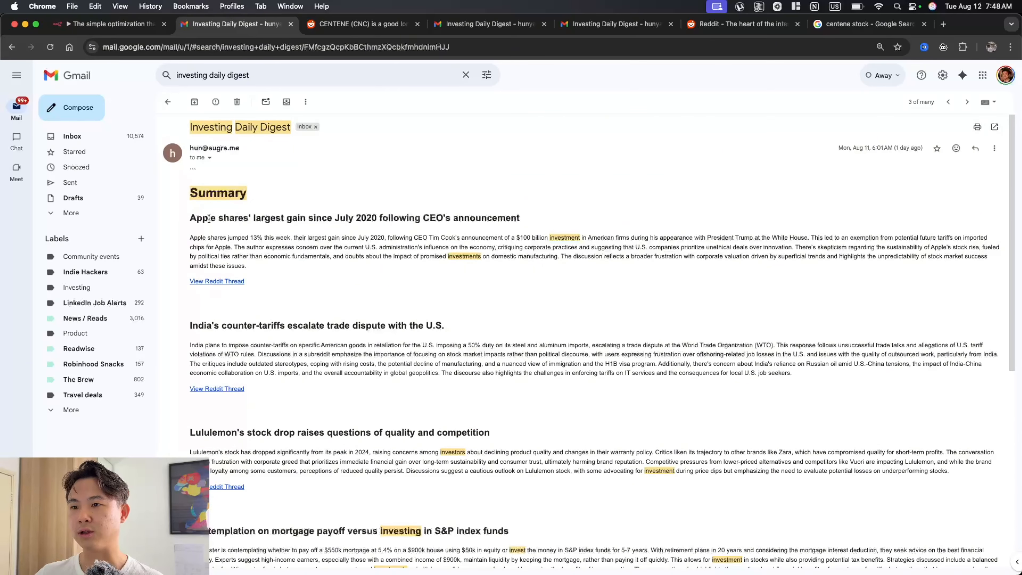
{"action": "left_click_drag", "start_coordinate": [191, 217], "coordinate": [305, 218]}
{"action": "left_click", "coordinate": [306, 218]}
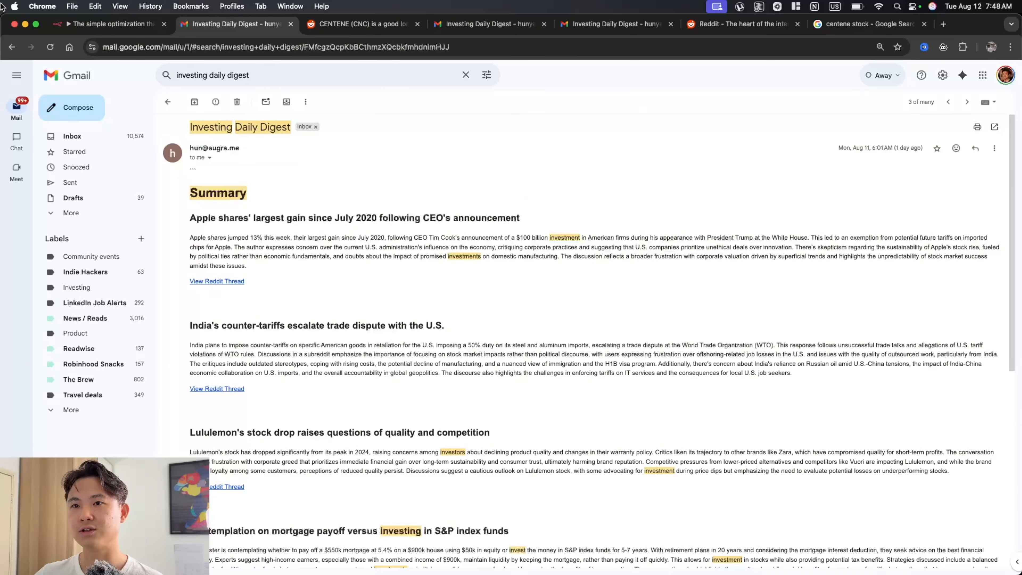
- Return to the digest search results, open the digest about the Intel CEO's resignation, and read its headline on Apple's $100 billion investment
{"action": "left_click", "coordinate": [14, 48]}
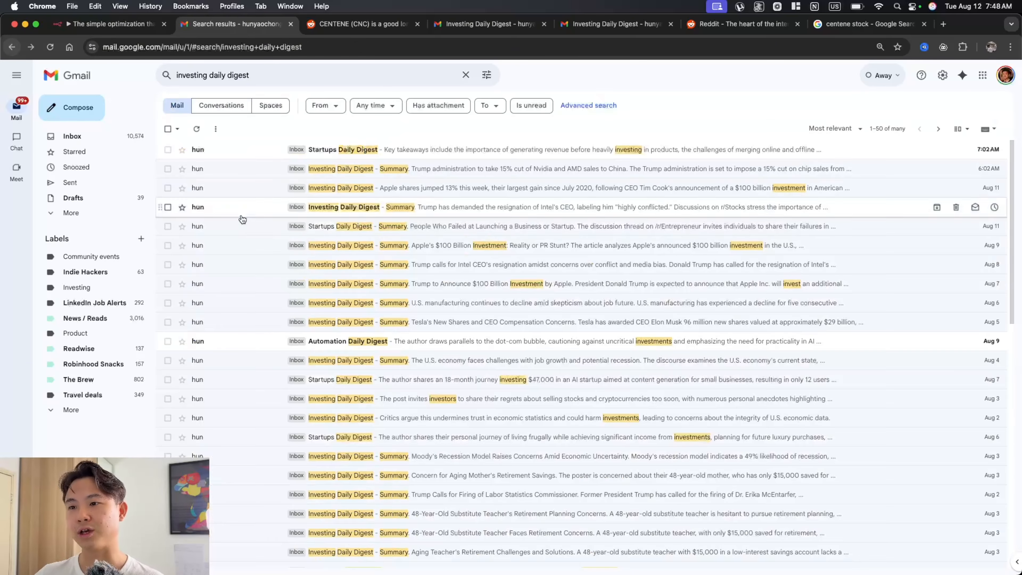
{"action": "left_click", "coordinate": [258, 212]}
{"action": "scroll", "coordinate": [529, 266], "scroll_direction": "down", "scroll_amount": 10}
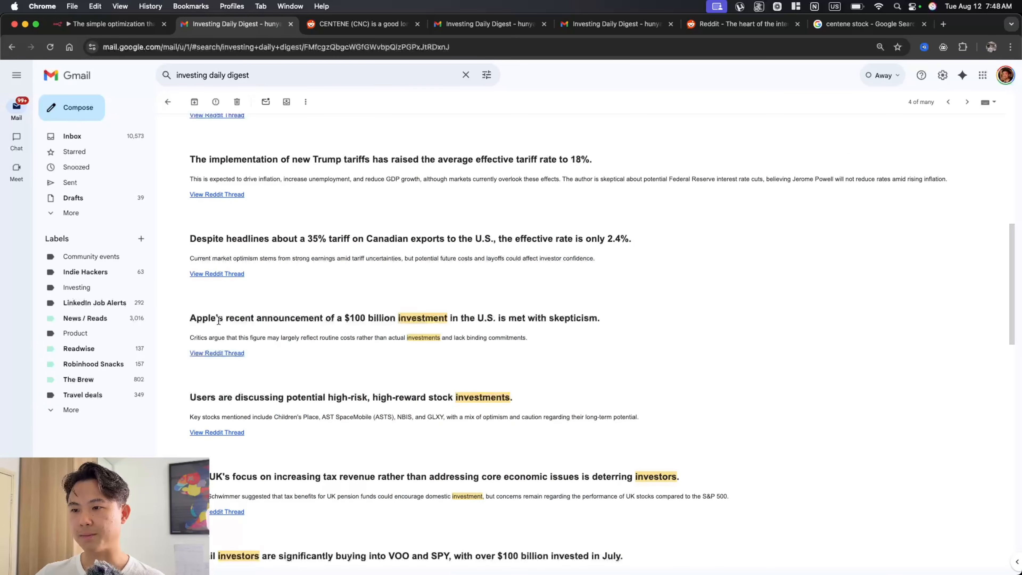
{"action": "left_click_drag", "start_coordinate": [218, 318], "coordinate": [448, 318]}
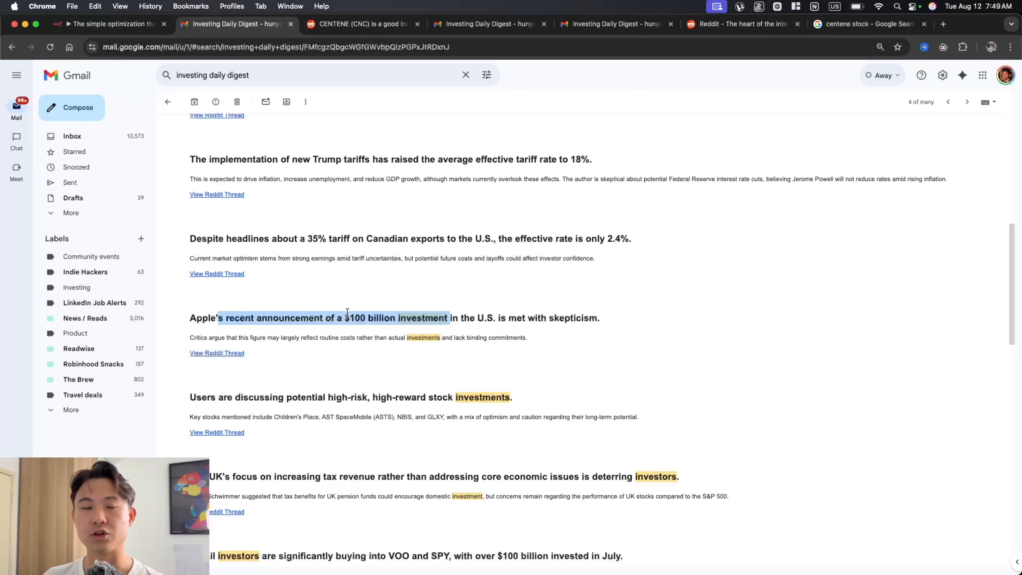
{"action": "left_click", "coordinate": [294, 326]}
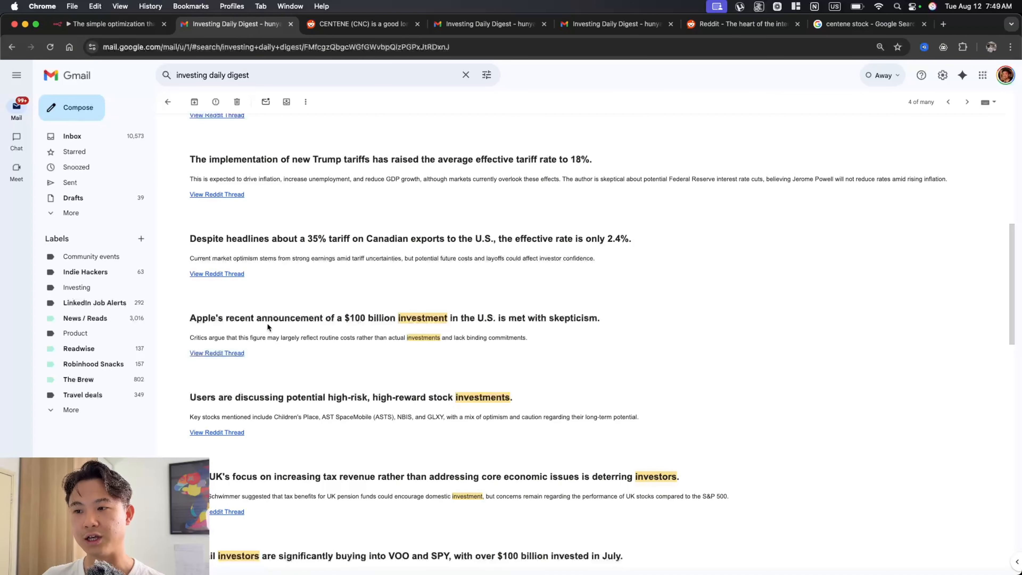
{"action": "left_click_drag", "start_coordinate": [269, 324], "coordinate": [520, 321]}
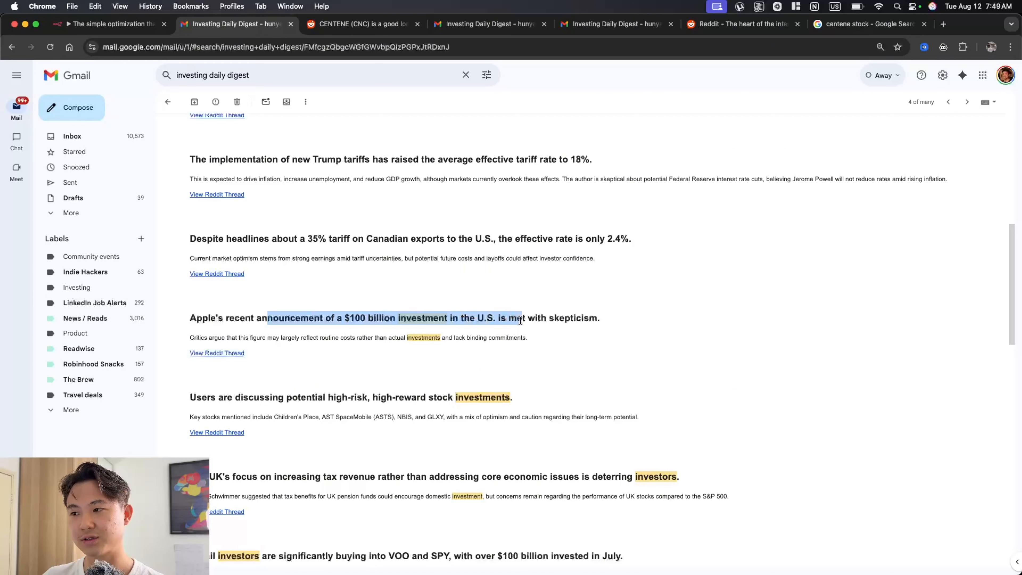
{"action": "left_click", "coordinate": [520, 320]}
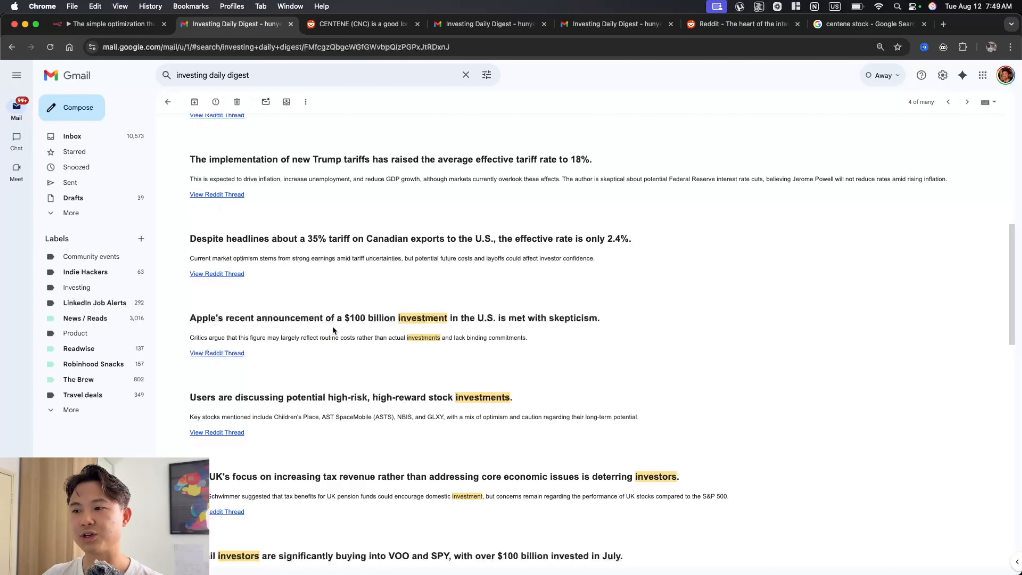
- Read further through the digest to the Duolingo Q2 2025 headline and its summary of user frustration with the app
{"action": "scroll", "coordinate": [374, 336], "scroll_direction": "down", "scroll_amount": 3}
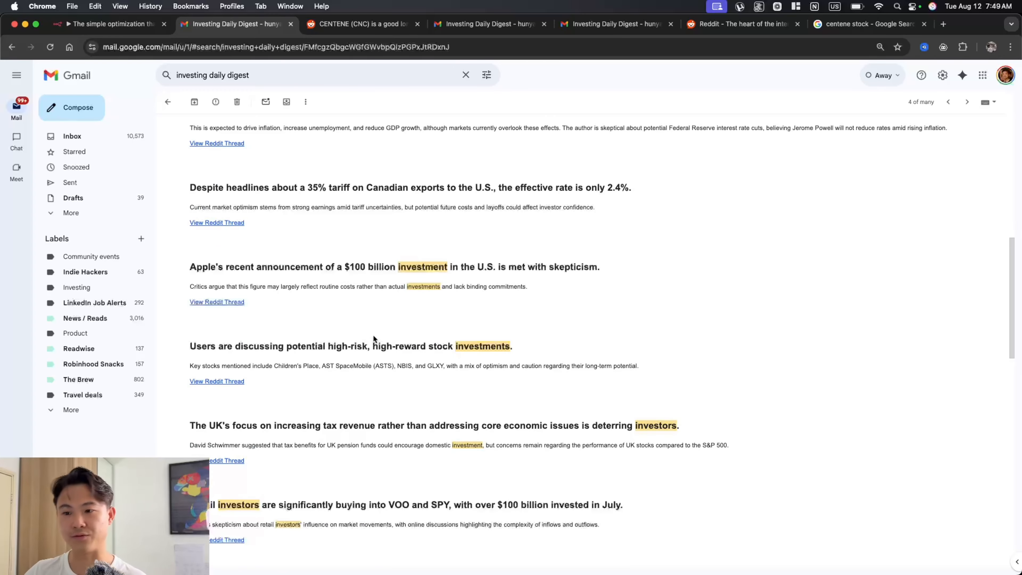
{"action": "scroll", "coordinate": [392, 356], "scroll_direction": "down", "scroll_amount": 1}
{"action": "scroll", "coordinate": [393, 359], "scroll_direction": "down", "scroll_amount": 7}
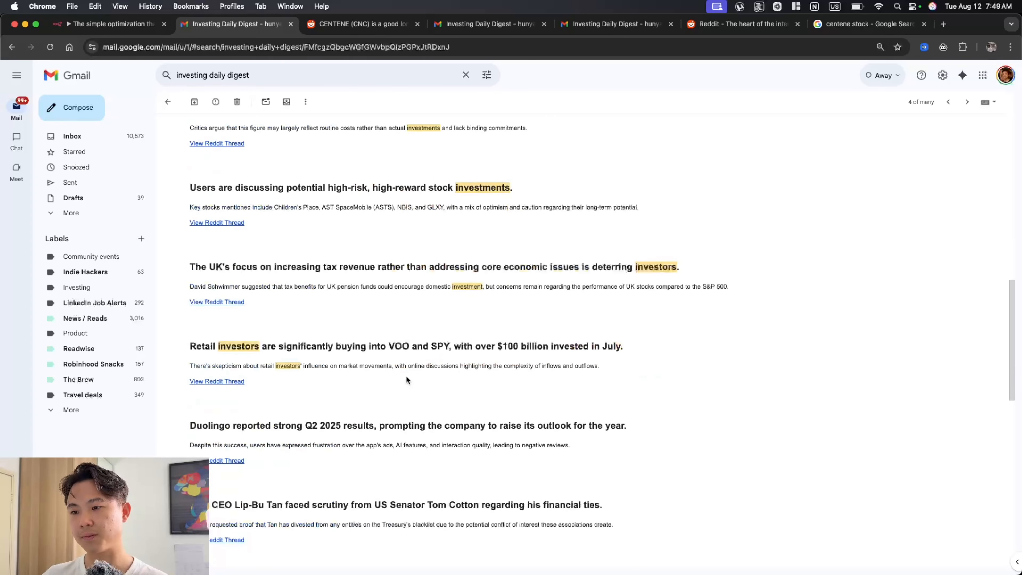
{"action": "left_click_drag", "start_coordinate": [196, 428], "coordinate": [377, 426]}
{"action": "left_click", "coordinate": [397, 429]}
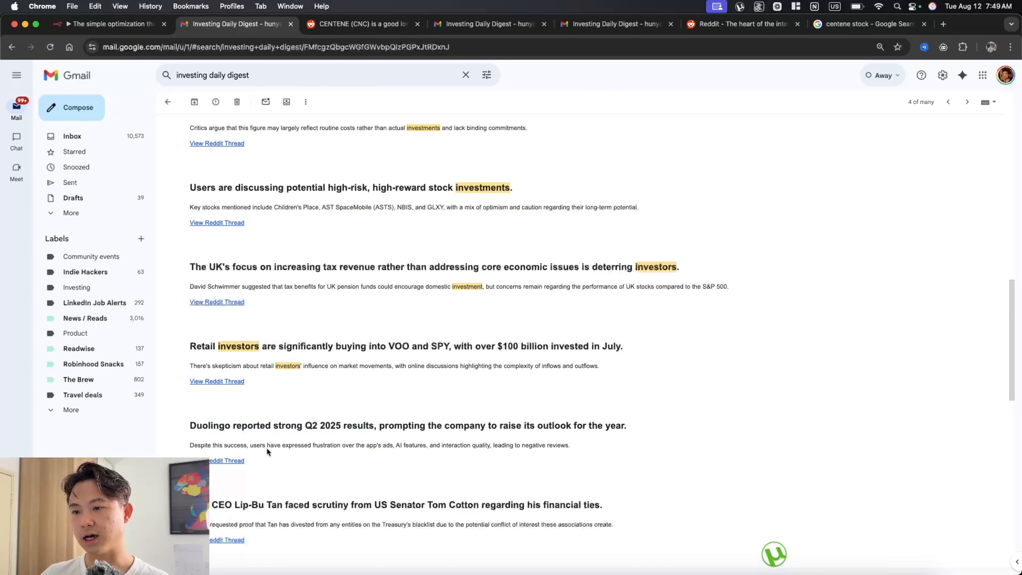
{"action": "left_click_drag", "start_coordinate": [251, 446], "coordinate": [388, 443]}
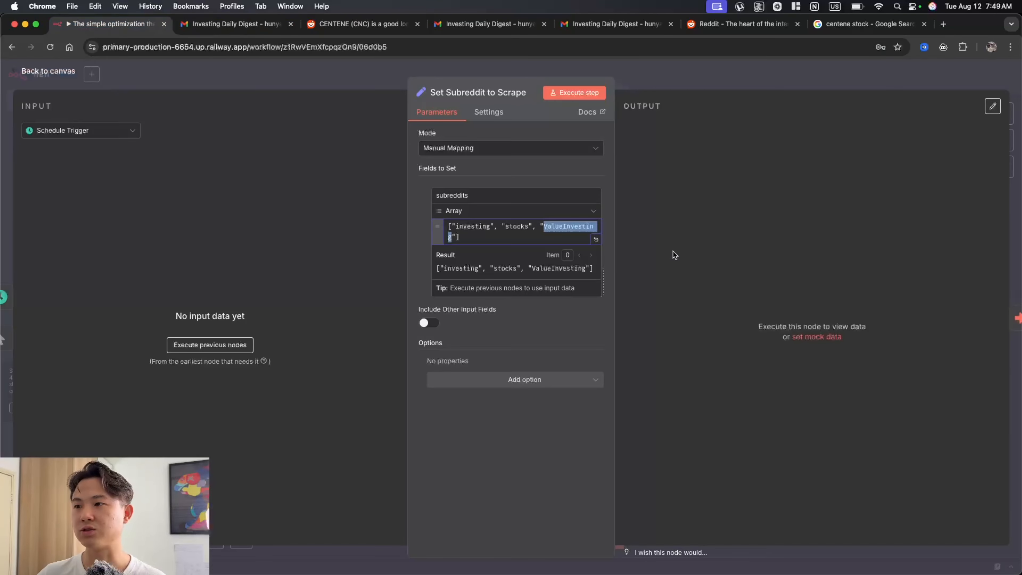
- Switch to the n8n workflow, close the Set Subreddit to Scrape node, and go back to the digest email to skim its summaries
{"action": "left_click", "coordinate": [109, 24]}
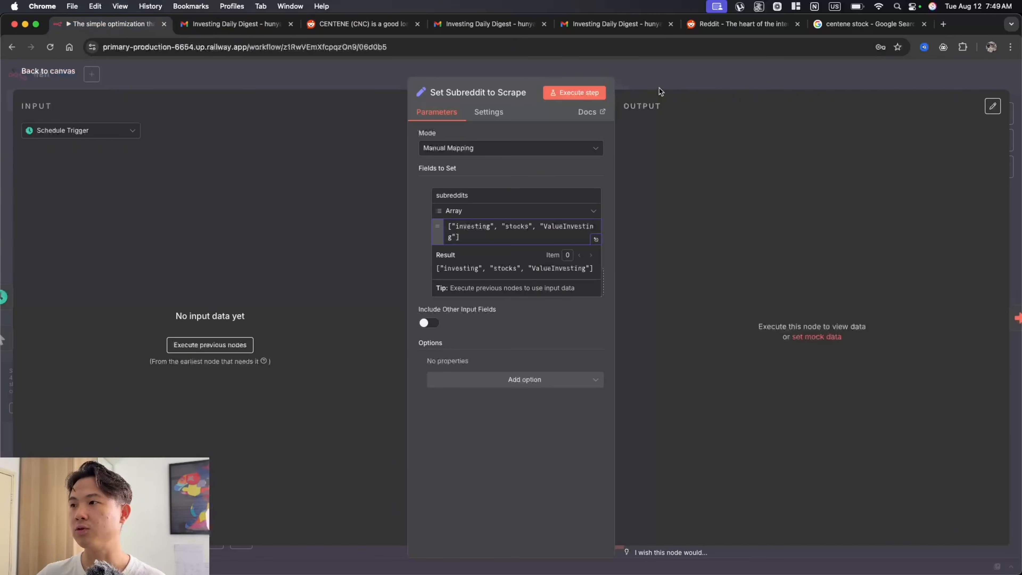
{"action": "left_click", "coordinate": [659, 88]}
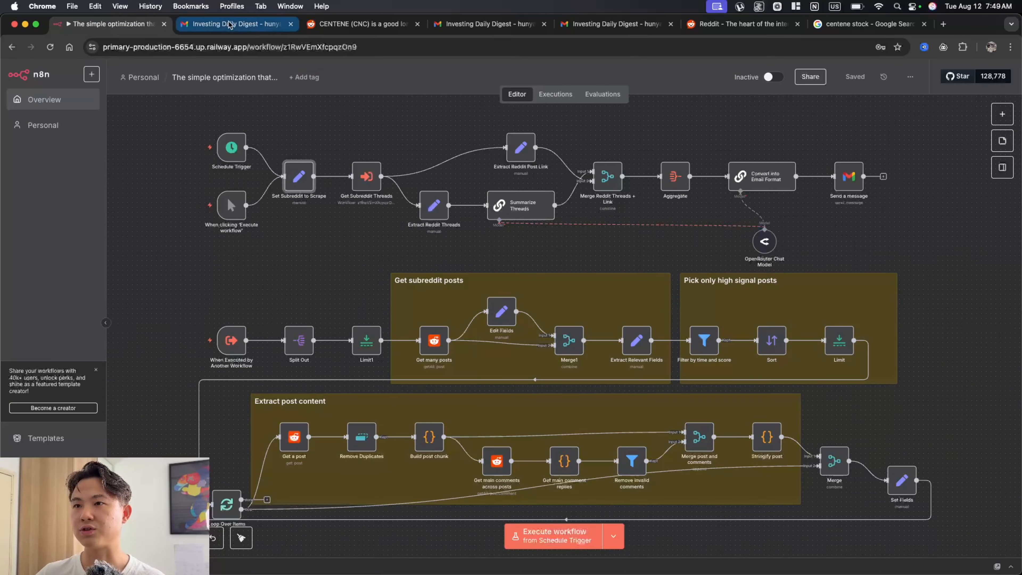
{"action": "left_click", "coordinate": [237, 23]}
{"action": "scroll", "coordinate": [418, 258], "scroll_direction": "up", "scroll_amount": 10}
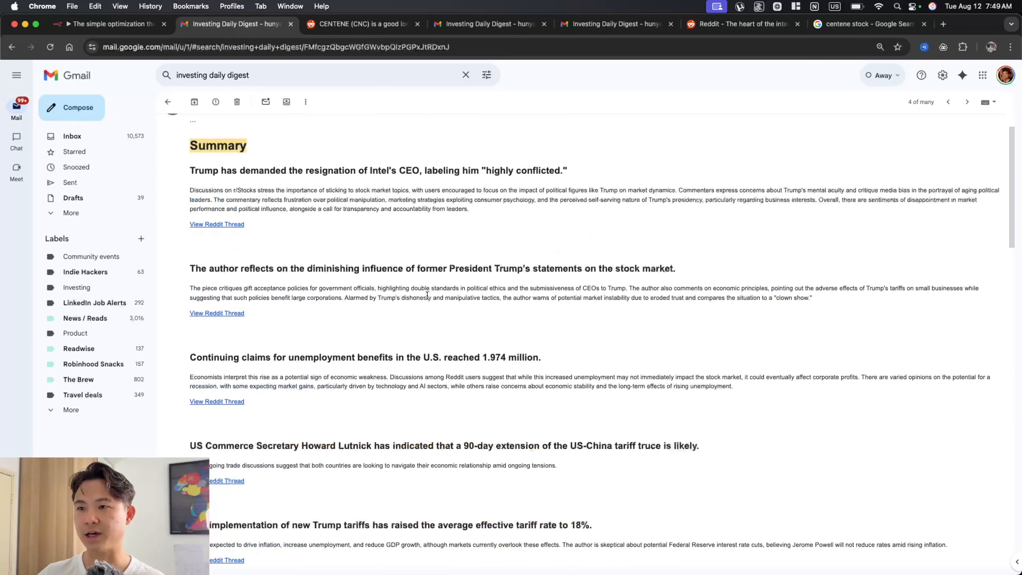
{"action": "scroll", "coordinate": [428, 298], "scroll_direction": "up", "scroll_amount": 1}
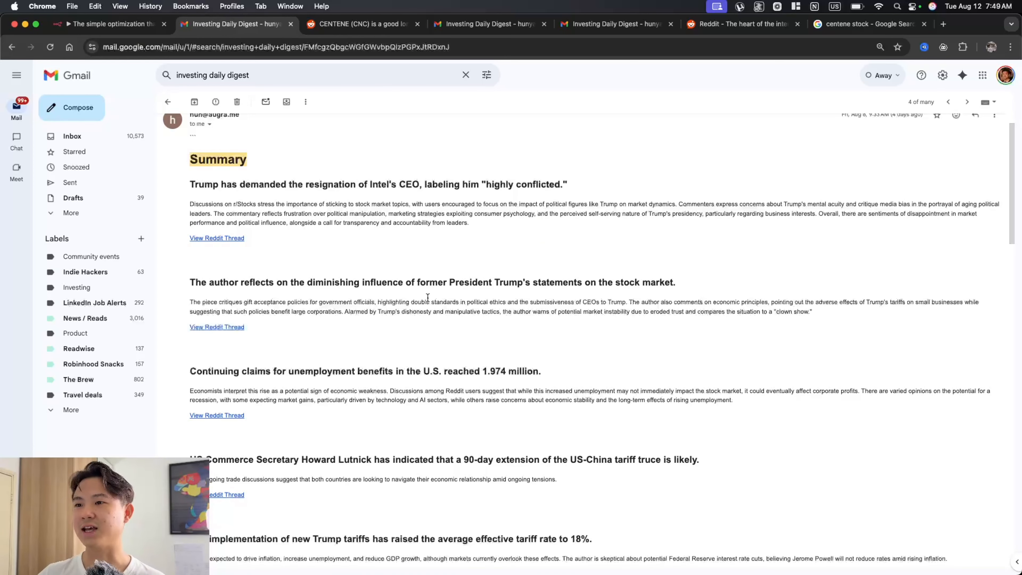
{"action": "scroll", "coordinate": [428, 297], "scroll_direction": "down", "scroll_amount": 12}
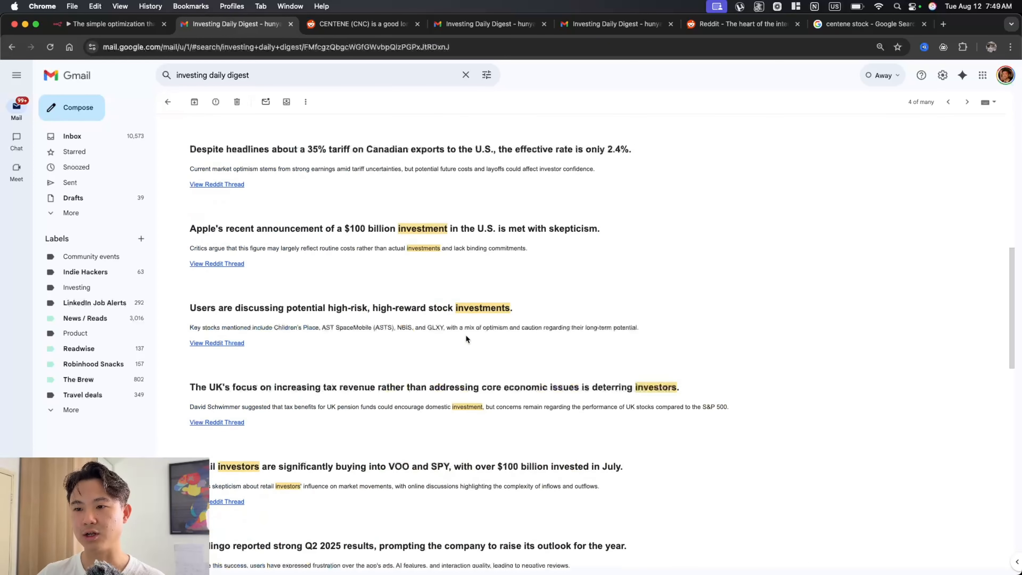
{"action": "scroll", "coordinate": [508, 354], "scroll_direction": "up", "scroll_amount": 9}
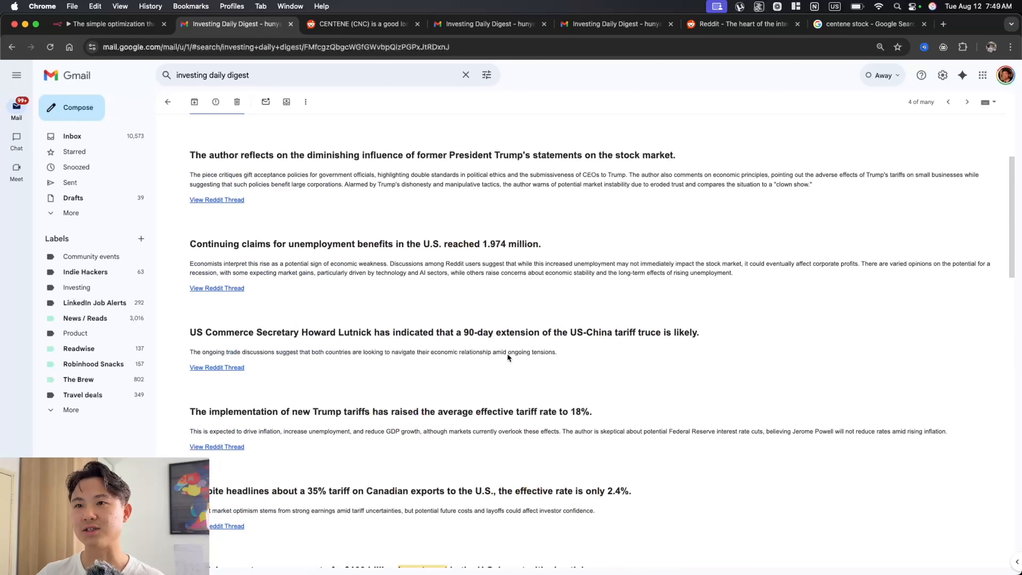
- In the n8n workflow, open the Filter by time and score node, examine its score and 24-hour date conditions, and close it
{"action": "left_click", "coordinate": [101, 25]}
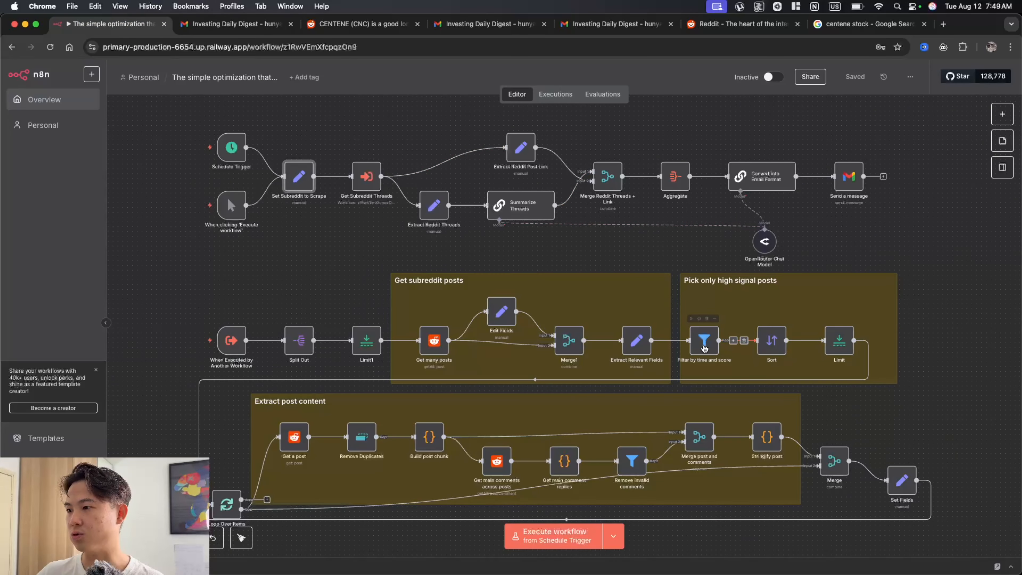
{"action": "double_click", "coordinate": [704, 349]}
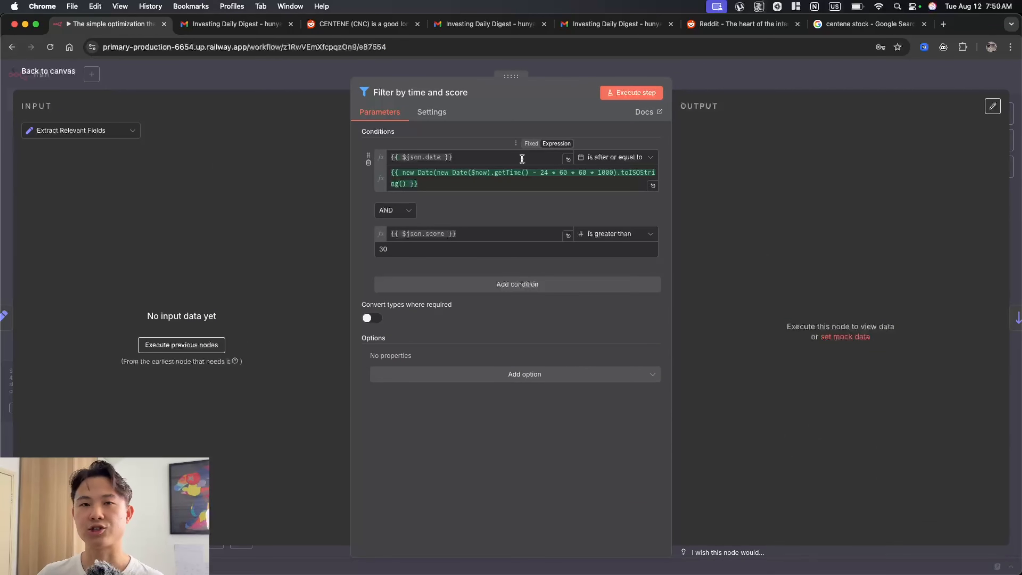
{"action": "double_click", "coordinate": [434, 234]}
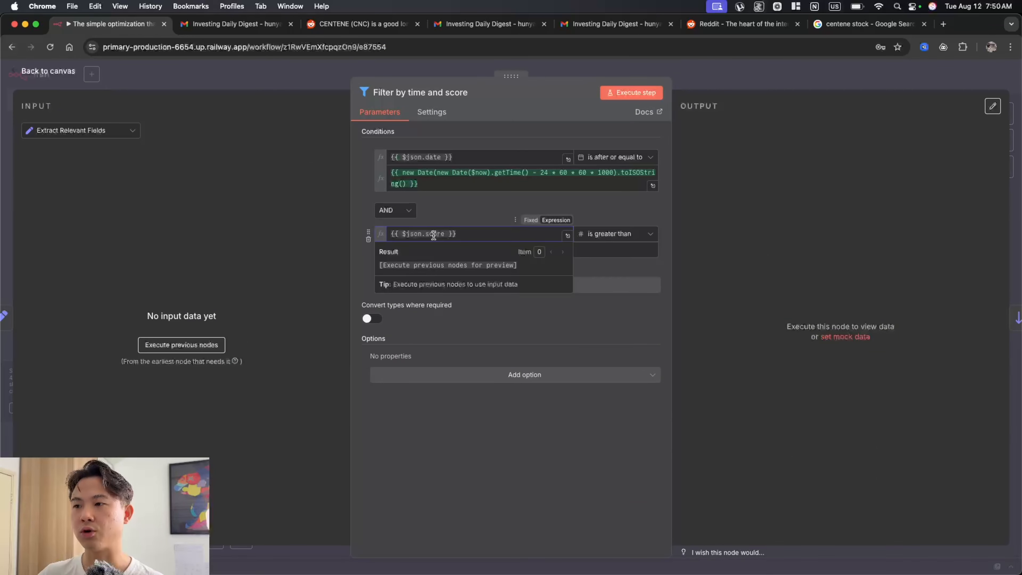
{"action": "left_click", "coordinate": [467, 222]}
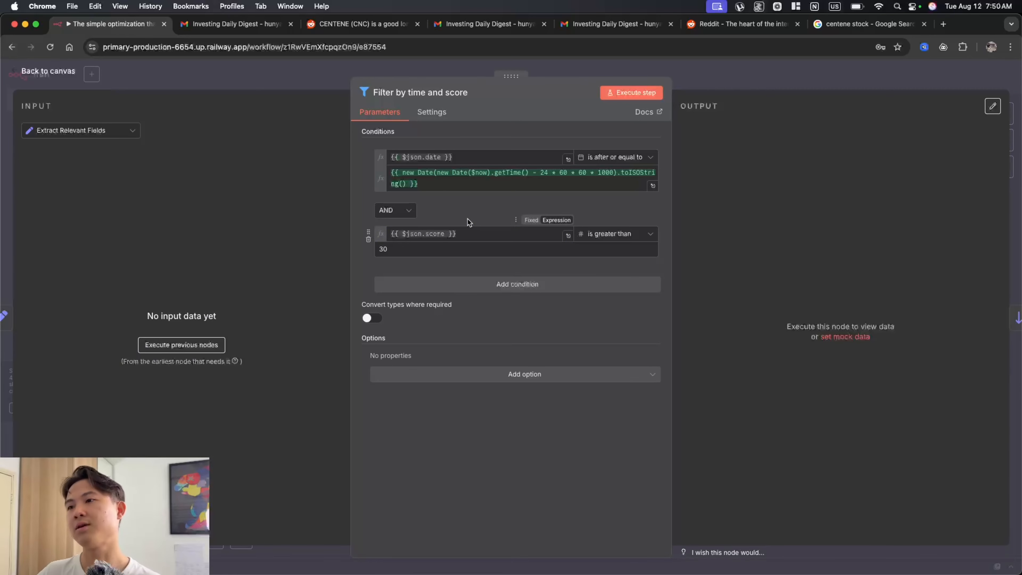
{"action": "left_click", "coordinate": [430, 185]}
{"action": "left_click_drag", "start_coordinate": [430, 187], "coordinate": [390, 173]}
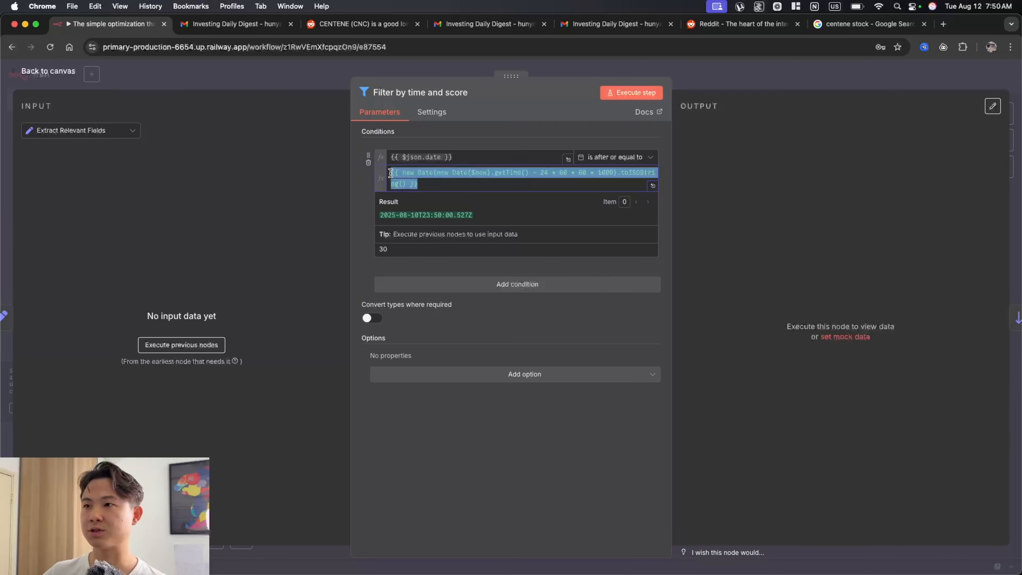
{"action": "key", "text": "Escape"}
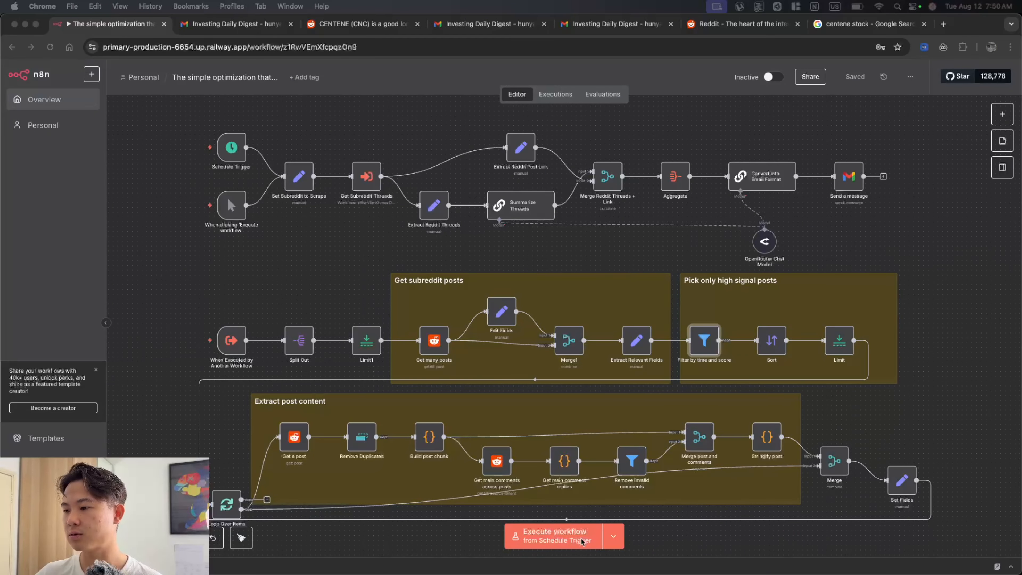
- Execute the workflow from its manual trigger, checking briefly on the Get Subreddit Threads node
{"action": "left_click", "coordinate": [324, 273]}
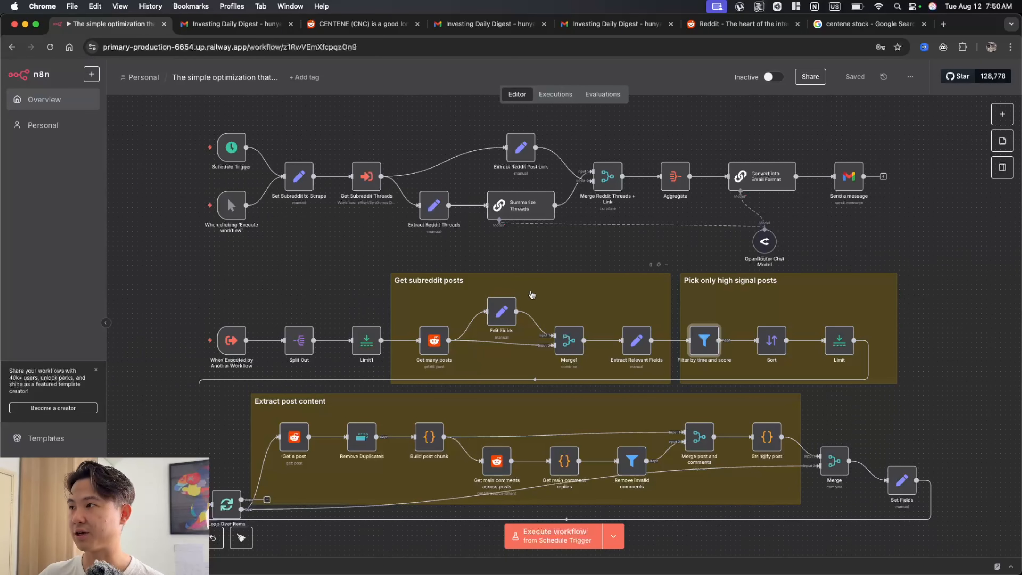
{"action": "left_click", "coordinate": [557, 537]}
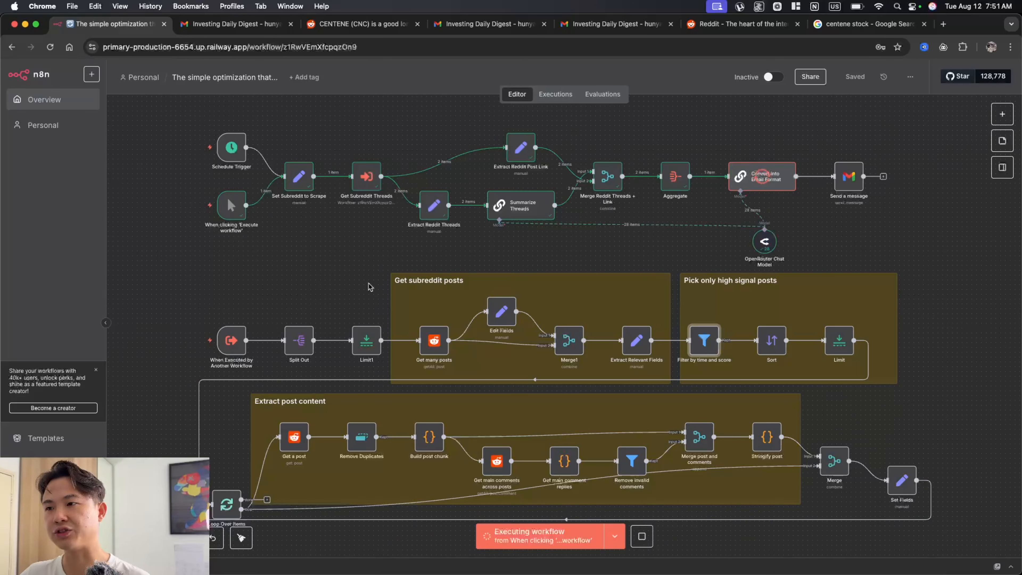
{"action": "double_click", "coordinate": [366, 176]}
{"action": "key", "text": "Escape"}
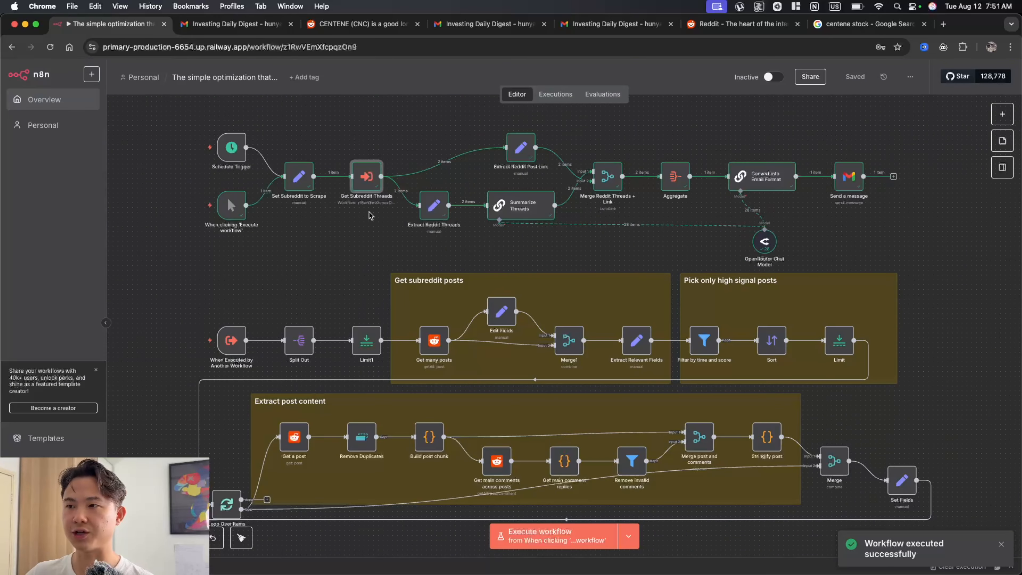
- Open the Get Subreddit Threads node and compare its workflow ID with the ID in the workflow's web address
{"action": "double_click", "coordinate": [365, 179]}
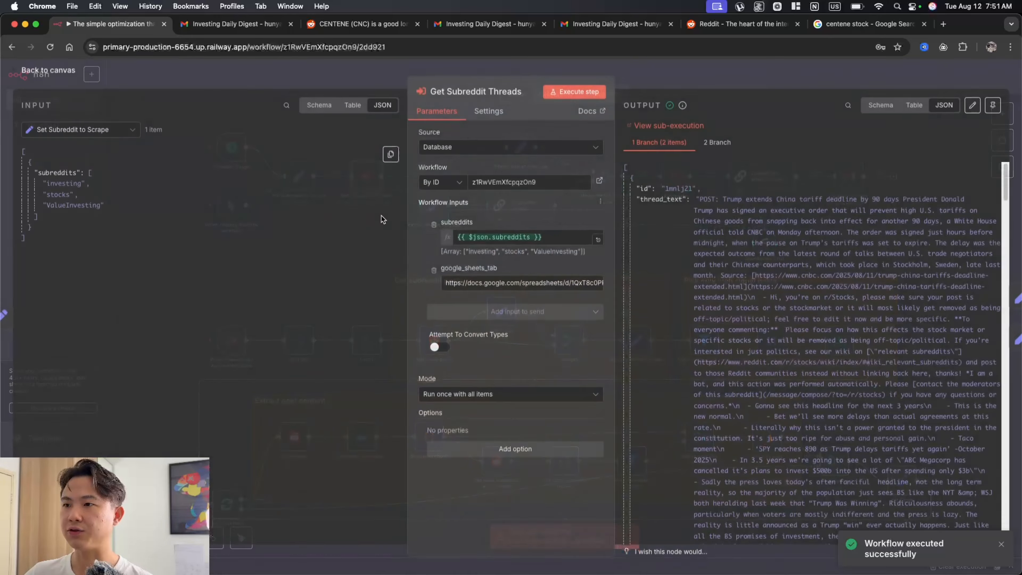
{"action": "double_click", "coordinate": [490, 183]}
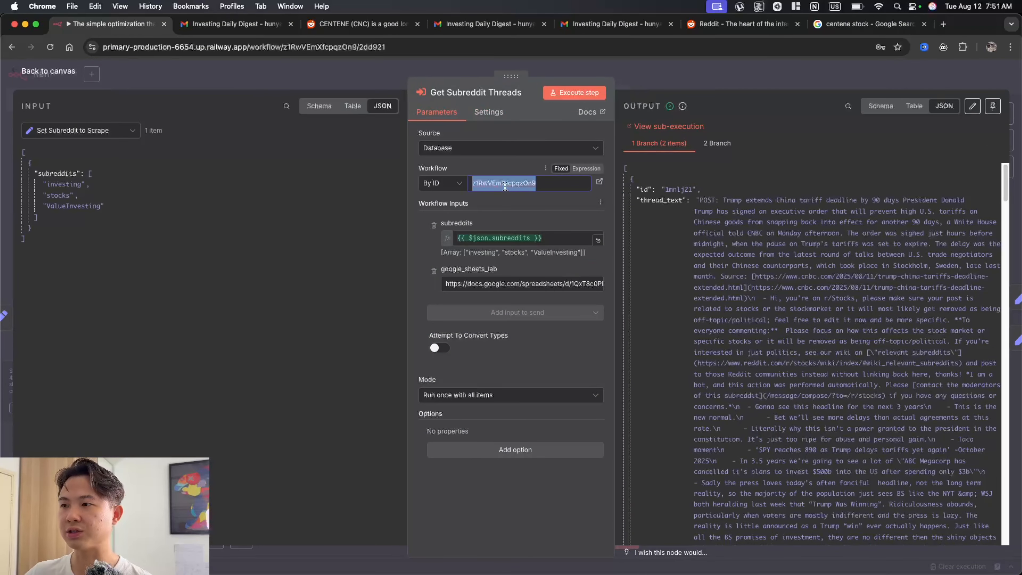
{"action": "left_click", "coordinate": [382, 47]}
{"action": "left_click", "coordinate": [381, 47]}
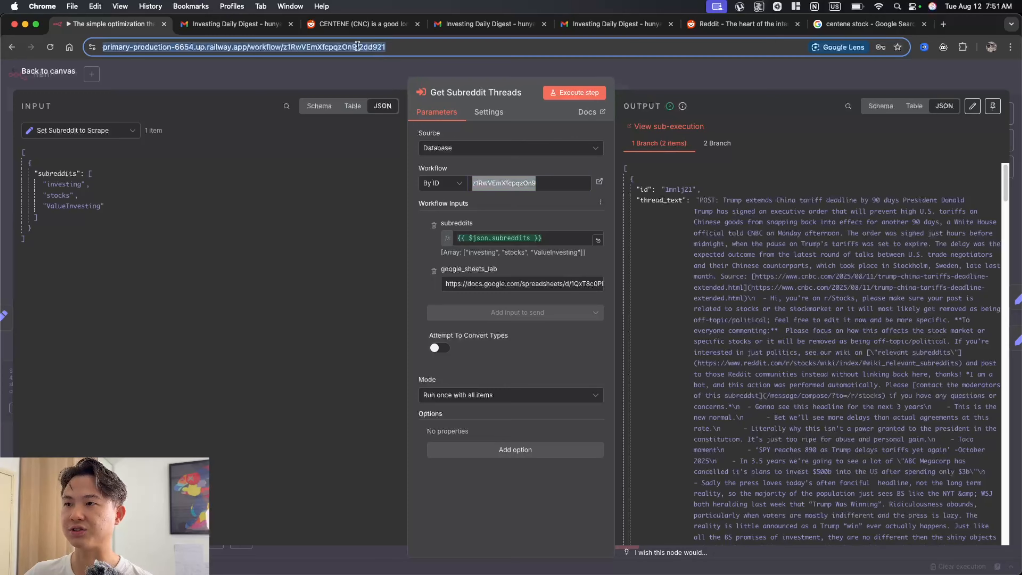
{"action": "left_click", "coordinate": [380, 74]}
{"action": "double_click", "coordinate": [321, 47]}
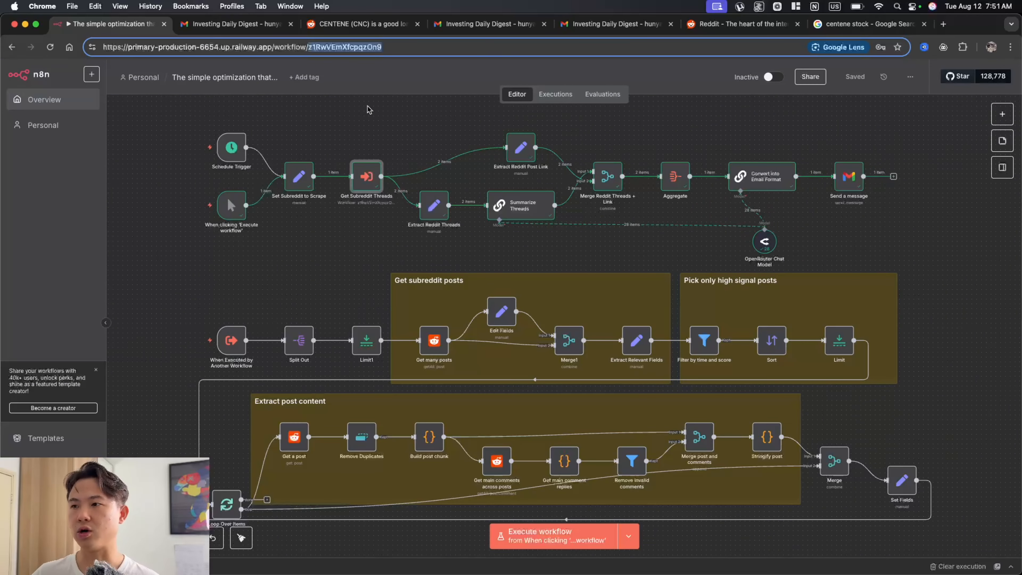
{"action": "left_click", "coordinate": [372, 124]}
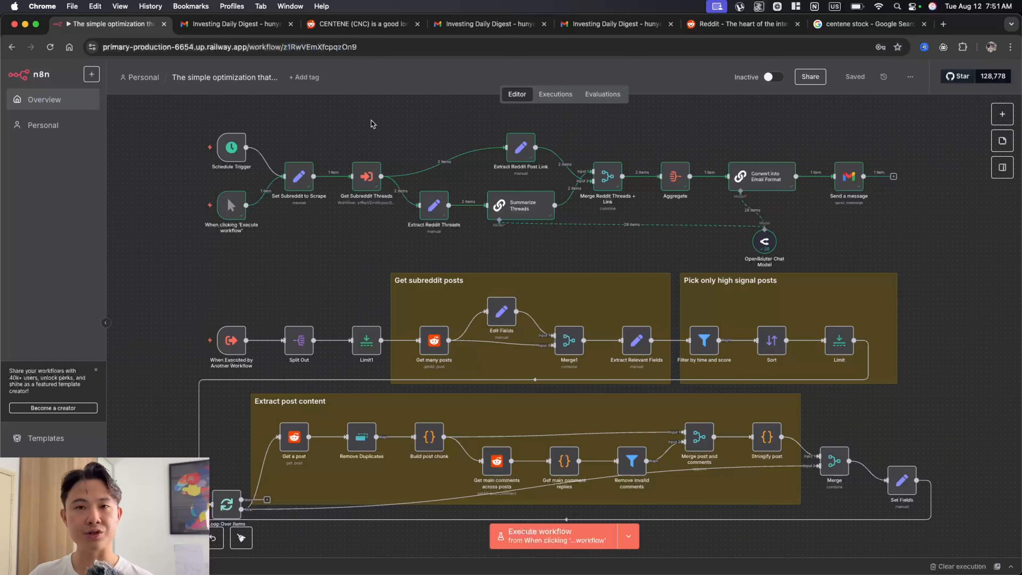
- Outline the sub-workflow nodes on the canvas, compare the two Aug 12, 07:50:54 runs in the execution history, and return to the editor
{"action": "left_click_drag", "start_coordinate": [195, 268], "coordinate": [965, 528]}
{"action": "left_click", "coordinate": [984, 463]}
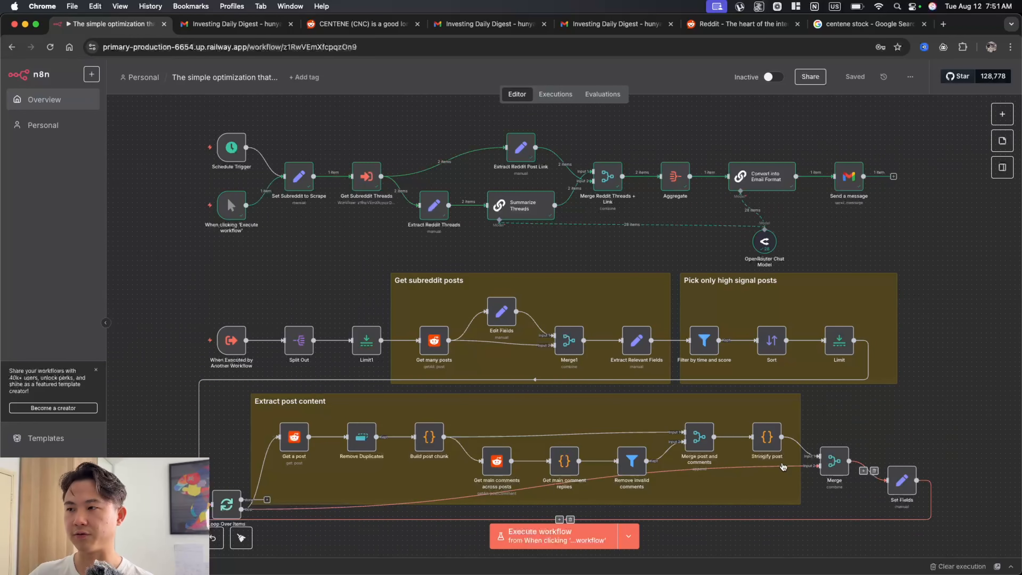
{"action": "left_click", "coordinate": [556, 94]}
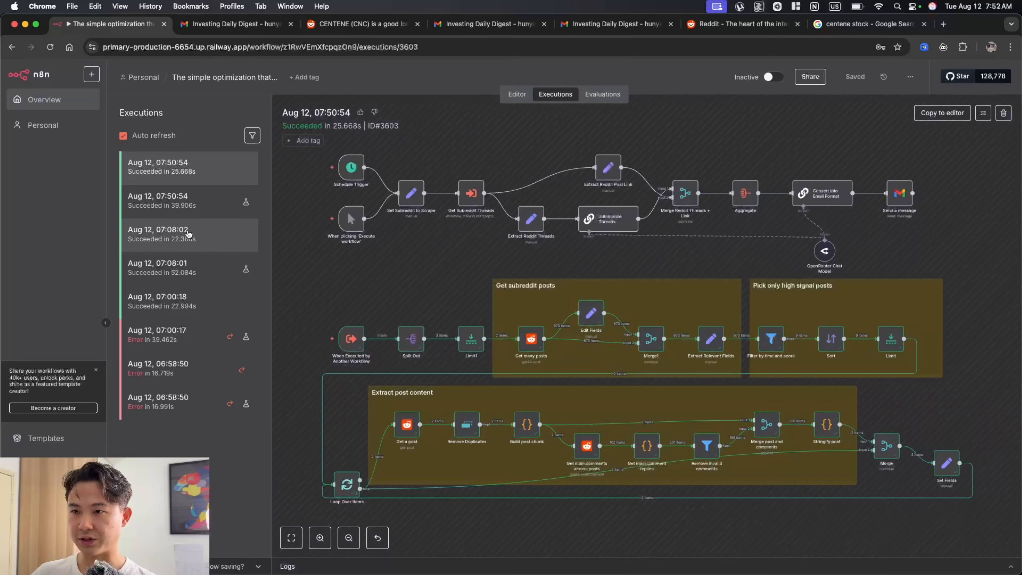
{"action": "left_click", "coordinate": [166, 201]}
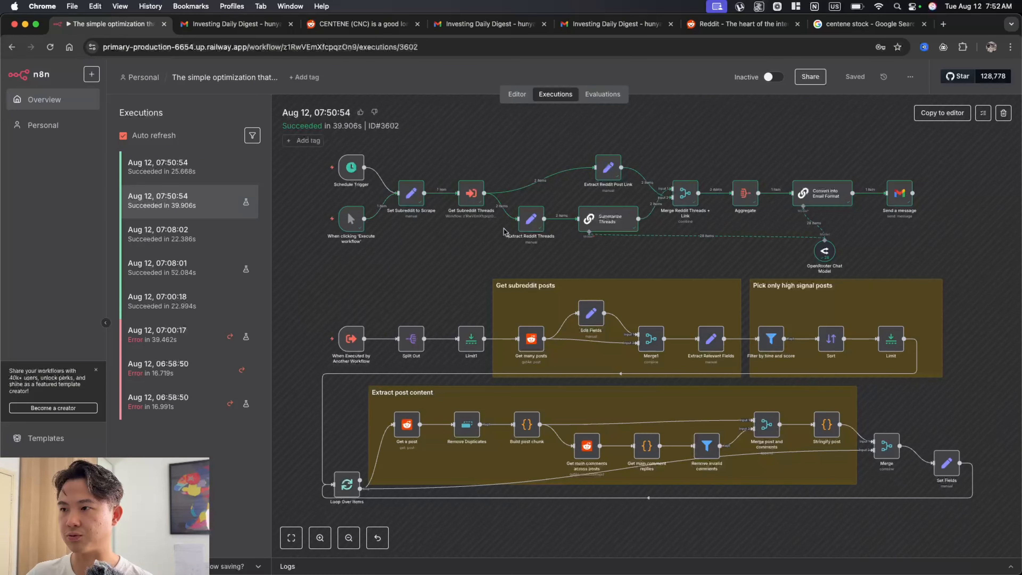
{"action": "left_click", "coordinate": [176, 175]}
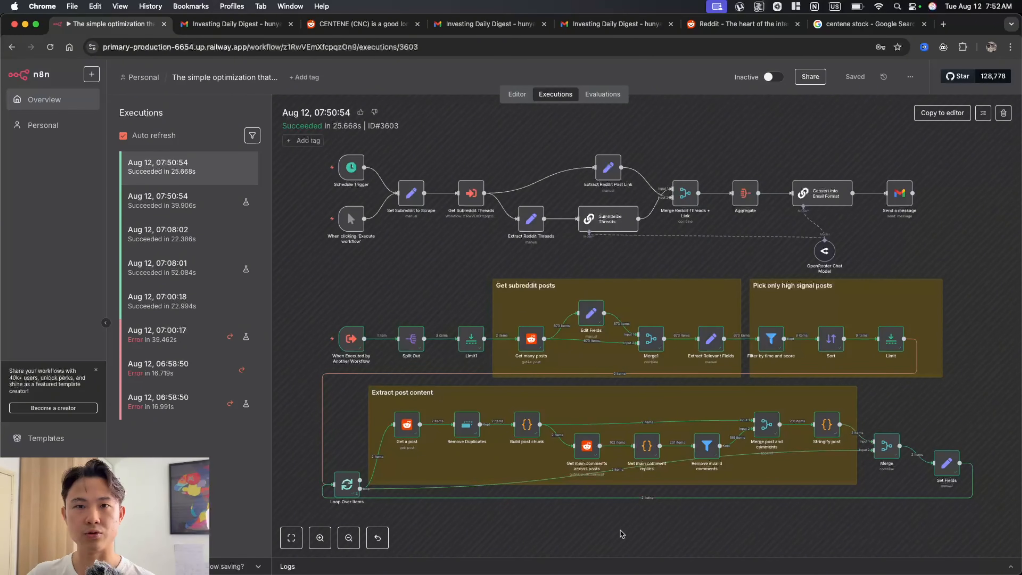
{"action": "left_click", "coordinate": [517, 95]}
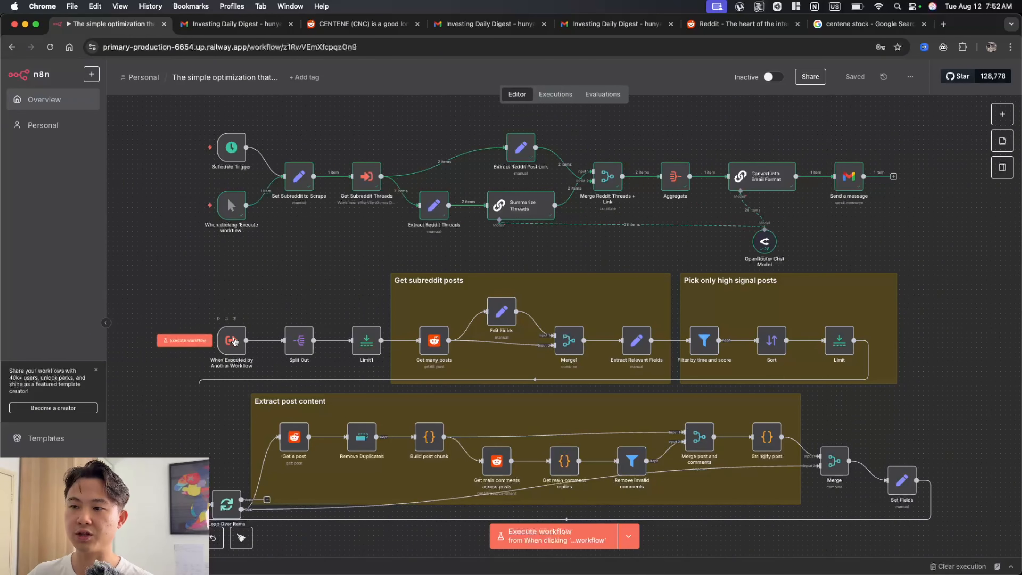
- Reopen the Get Subreddit Threads node, highlight the workflow ID in the web address and in its By ID value, and close it
{"action": "double_click", "coordinate": [369, 177]}
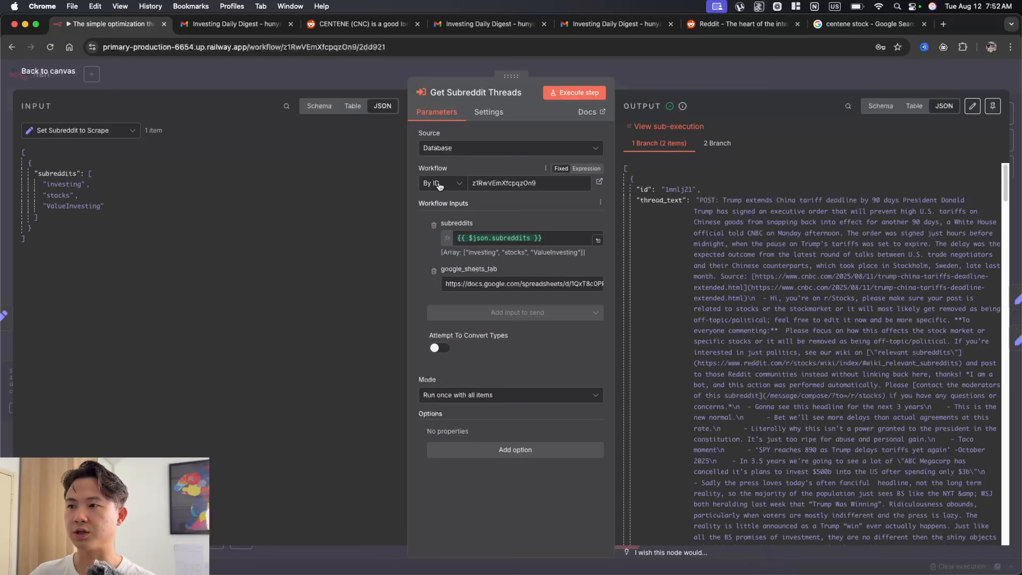
{"action": "left_click", "coordinate": [326, 47]}
{"action": "double_click", "coordinate": [326, 47]}
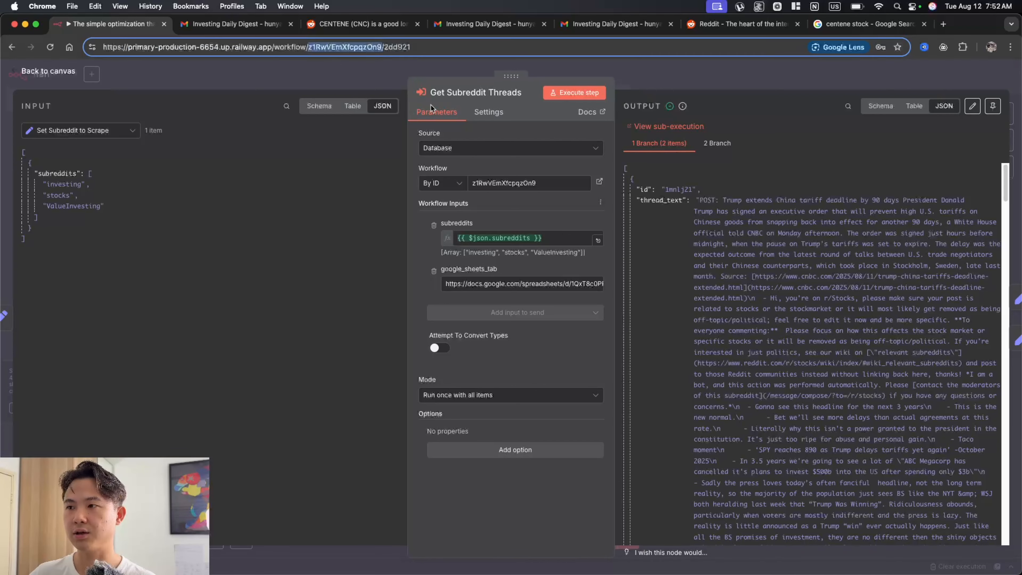
{"action": "double_click", "coordinate": [500, 184]}
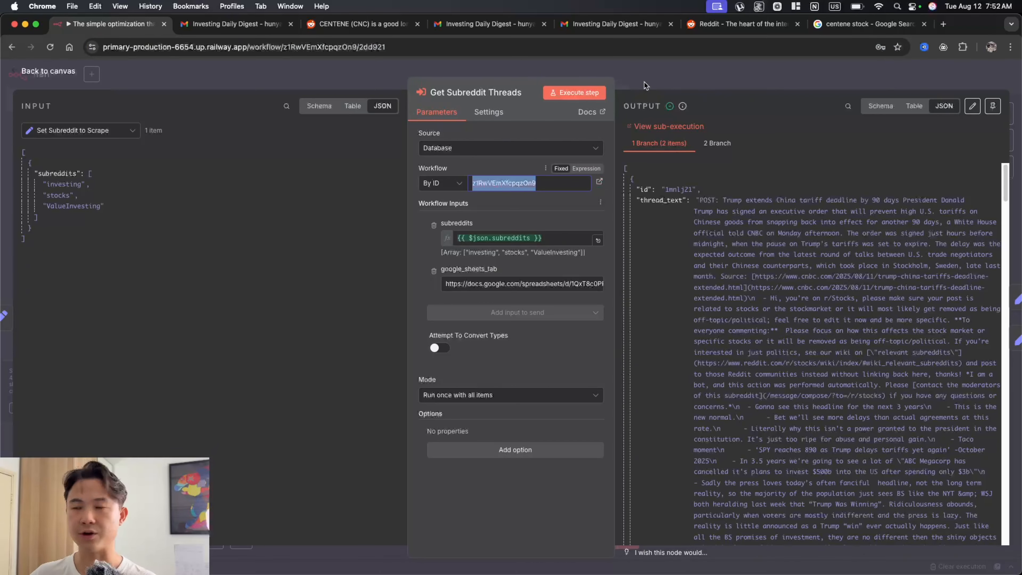
{"action": "left_click", "coordinate": [658, 81]}
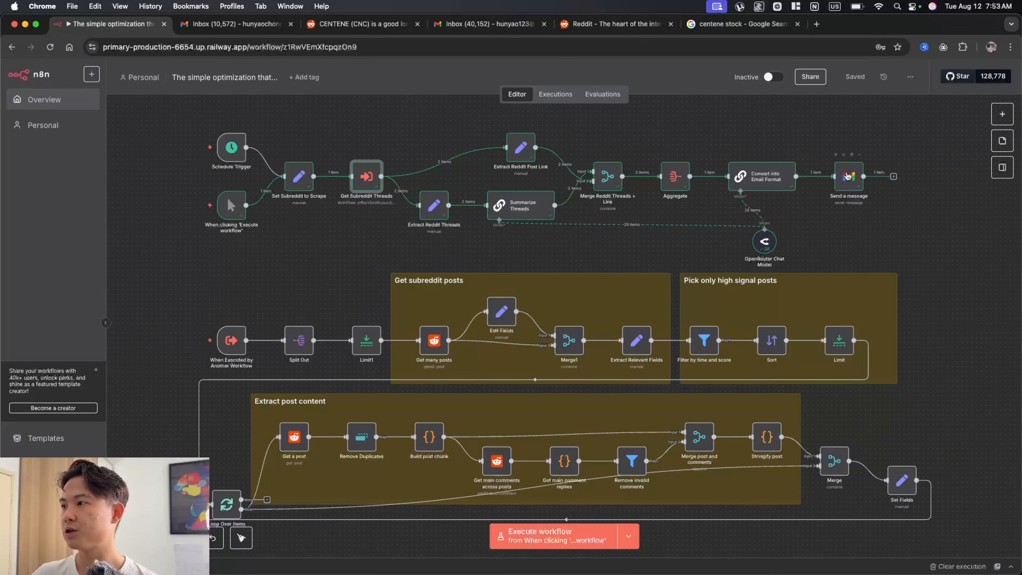
- Open the Send a message node, highlight the recipient's email address, and close the node
{"action": "double_click", "coordinate": [848, 177]}
{"action": "left_click_drag", "start_coordinate": [452, 250], "coordinate": [411, 253]}
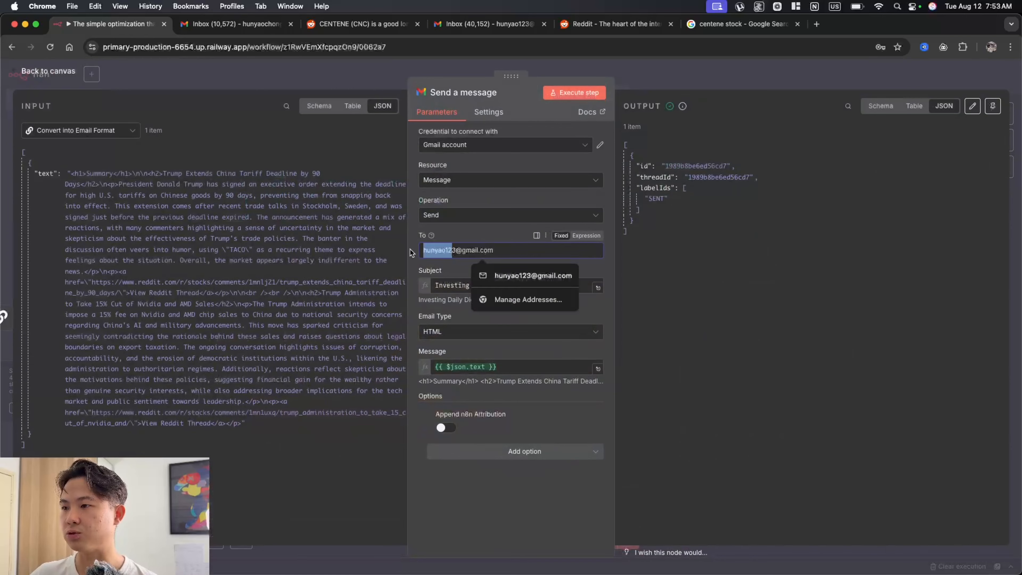
{"action": "left_click", "coordinate": [656, 82]}
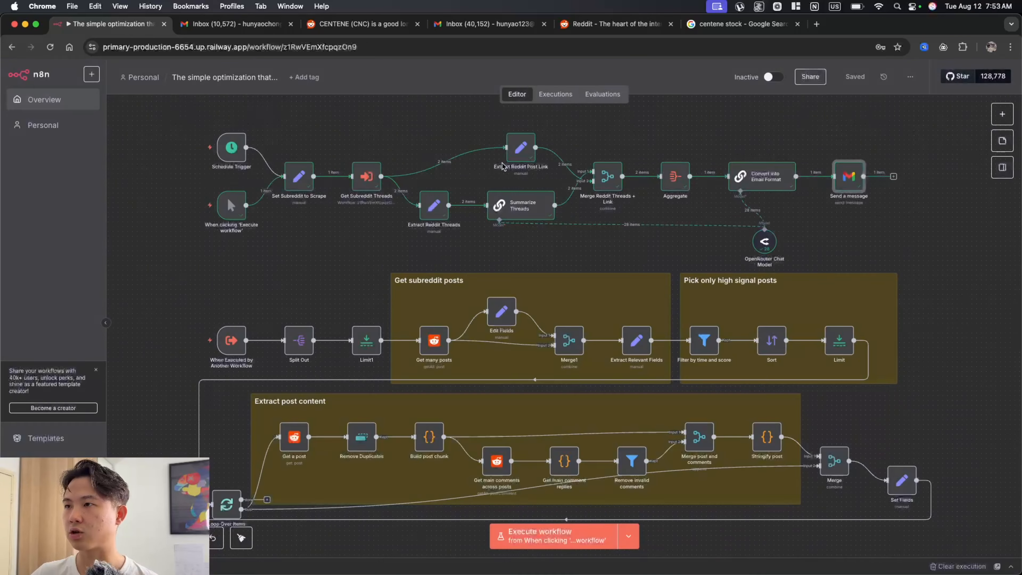
- Switch to Gmail, open the newest Investing Daily Digest email, and look over its summary
{"action": "left_click", "coordinate": [490, 29]}
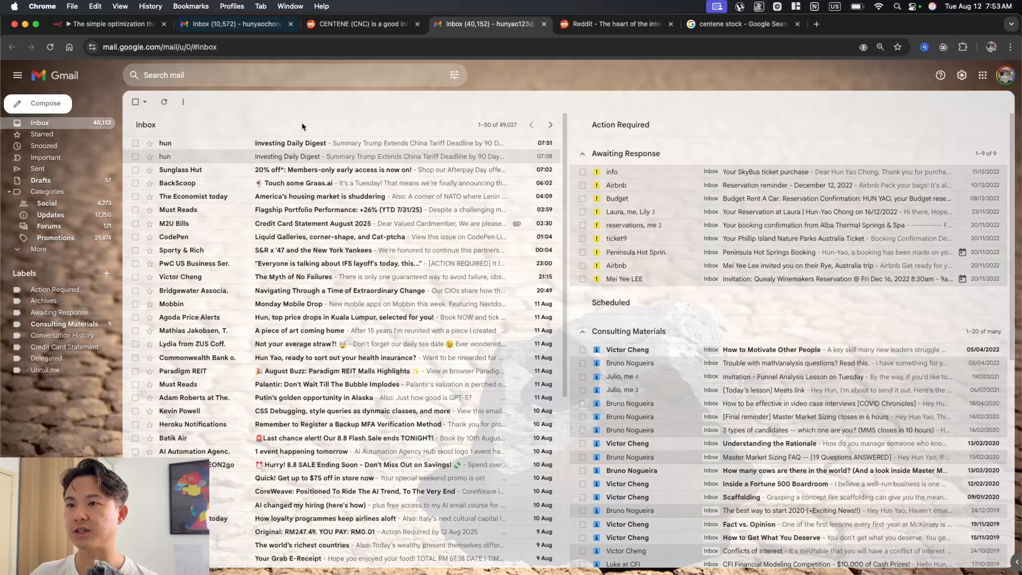
{"action": "left_click", "coordinate": [313, 144]}
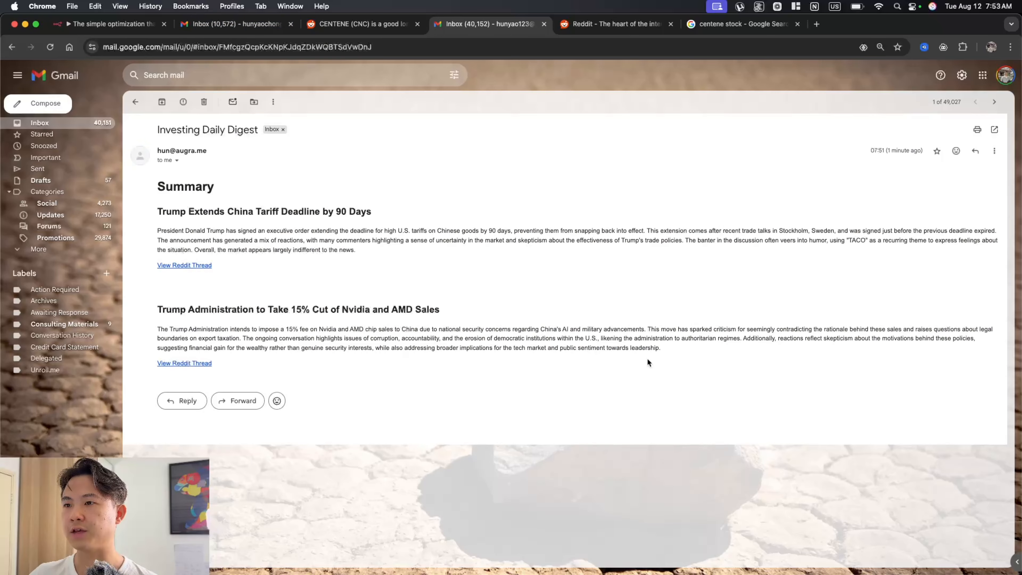
{"action": "left_click_drag", "start_coordinate": [263, 367], "coordinate": [182, 220]}
{"action": "left_click", "coordinate": [345, 258]}
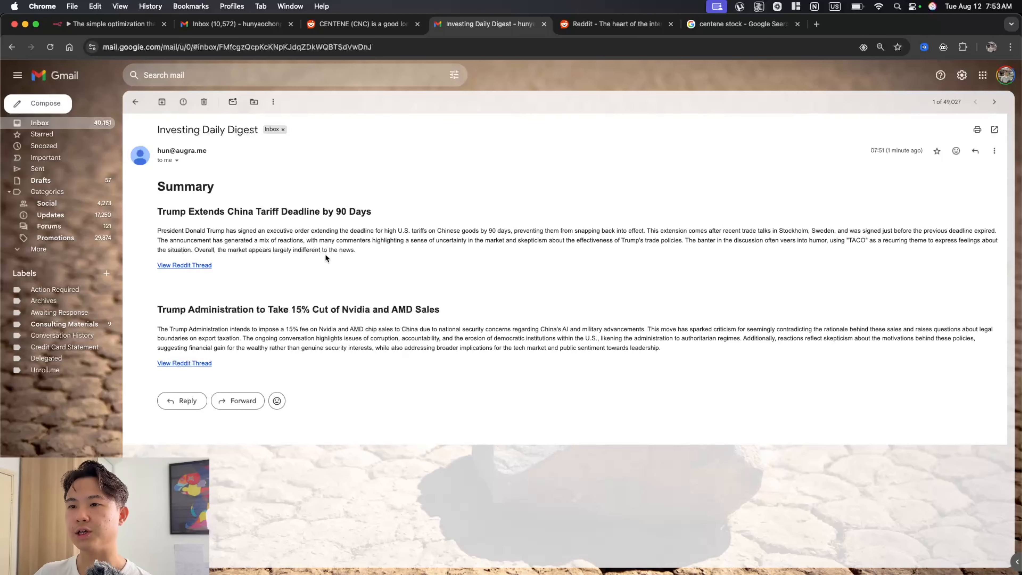
- Highlight the China tariff headline and the Nvidia and AMD sales headline in the digest to examine both stories
{"action": "left_click_drag", "start_coordinate": [157, 214], "coordinate": [256, 214]}
{"action": "left_click", "coordinate": [425, 227]}
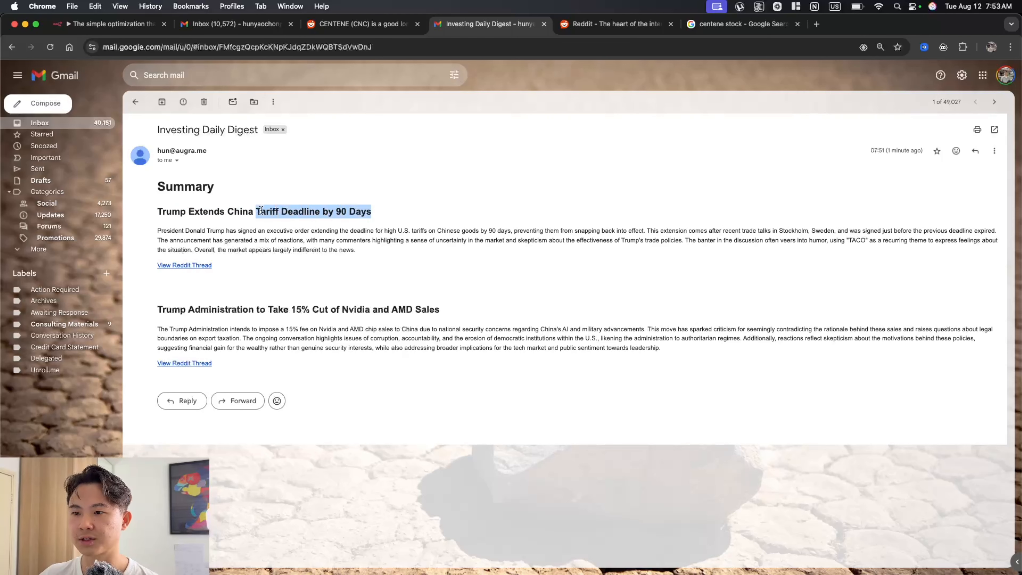
{"action": "left_click", "coordinate": [333, 220]}
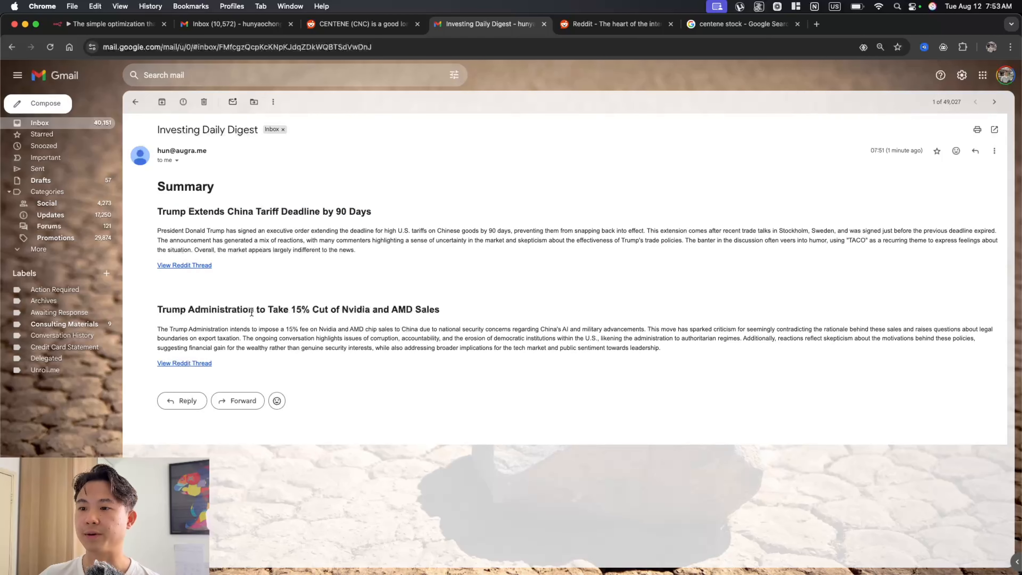
{"action": "left_click_drag", "start_coordinate": [275, 309], "coordinate": [445, 310]}
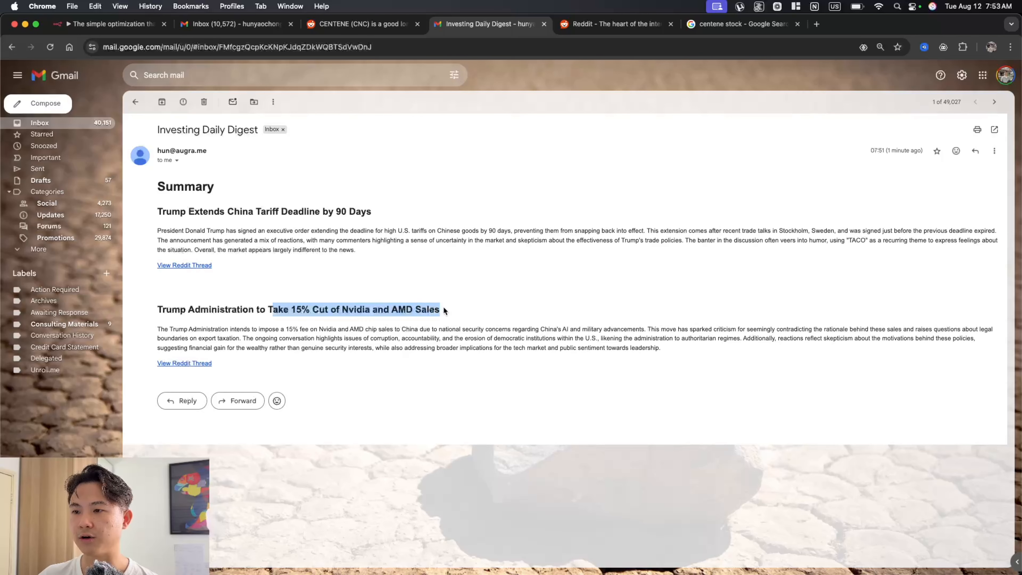
{"action": "left_click", "coordinate": [470, 315]}
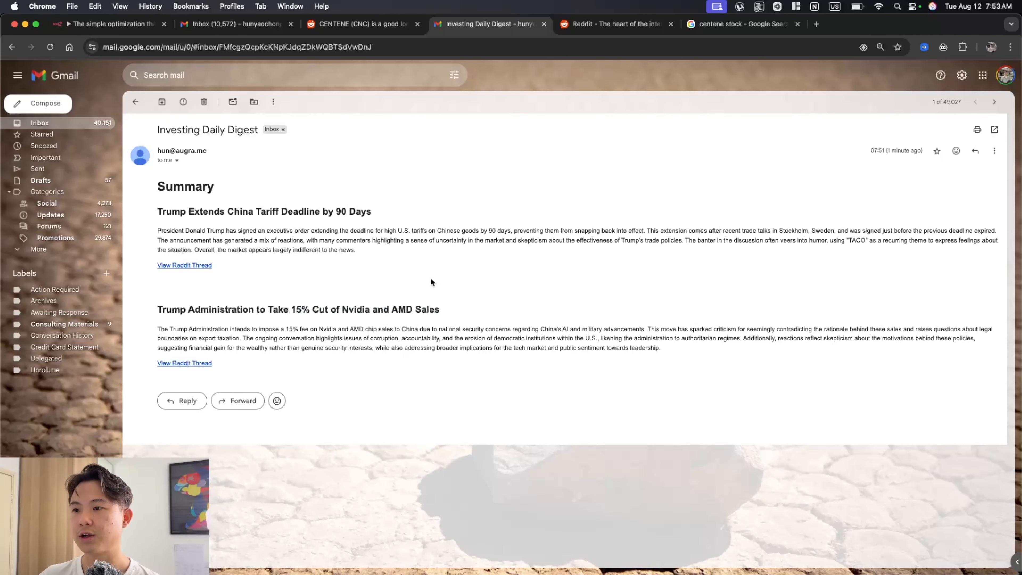
- Open the Reddit thread of the China tariff story, check its post age and upvotes, and return to the digest
{"action": "left_click", "coordinate": [180, 265]}
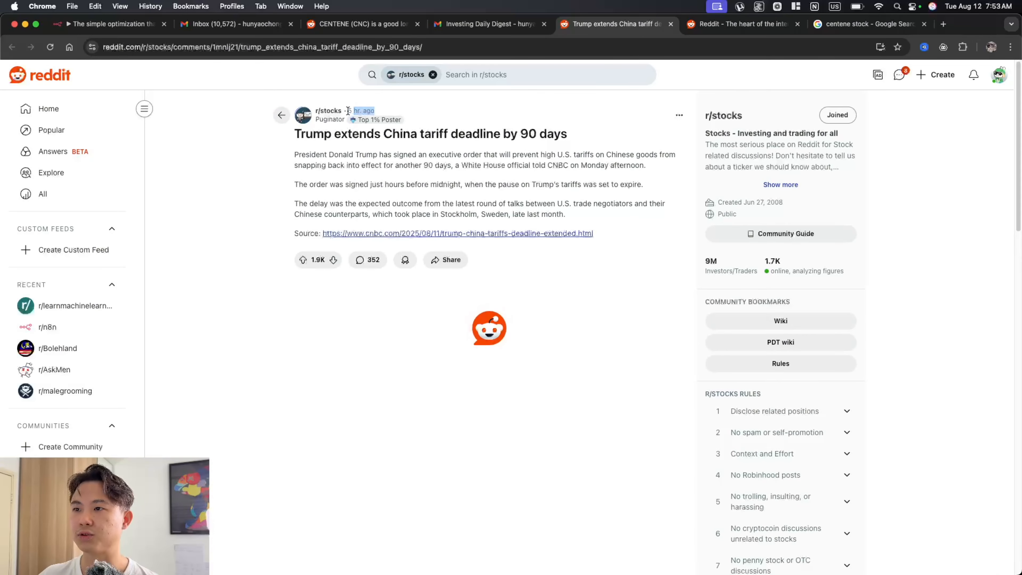
{"action": "double_click", "coordinate": [324, 261]}
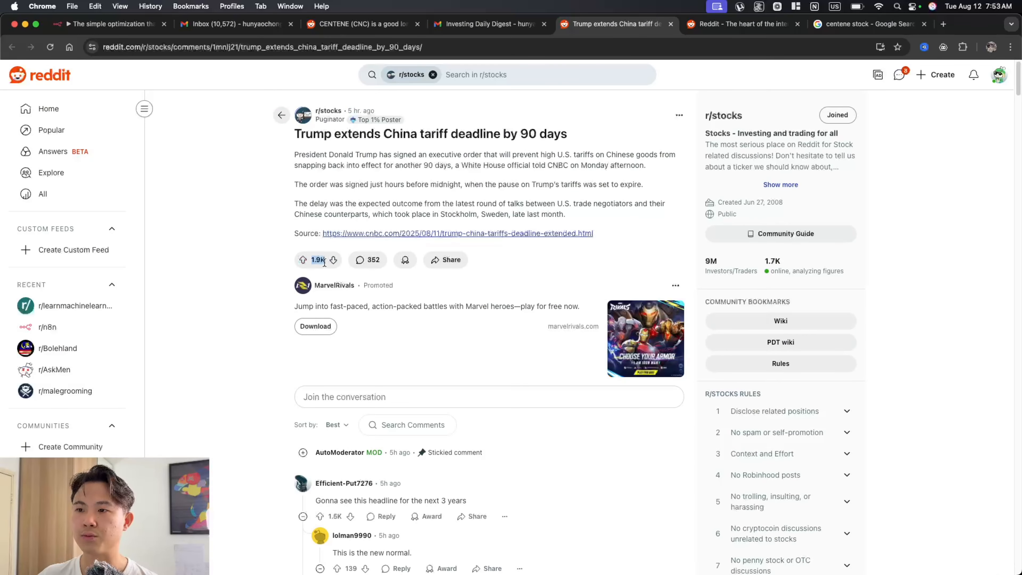
{"action": "left_click", "coordinate": [490, 34]}
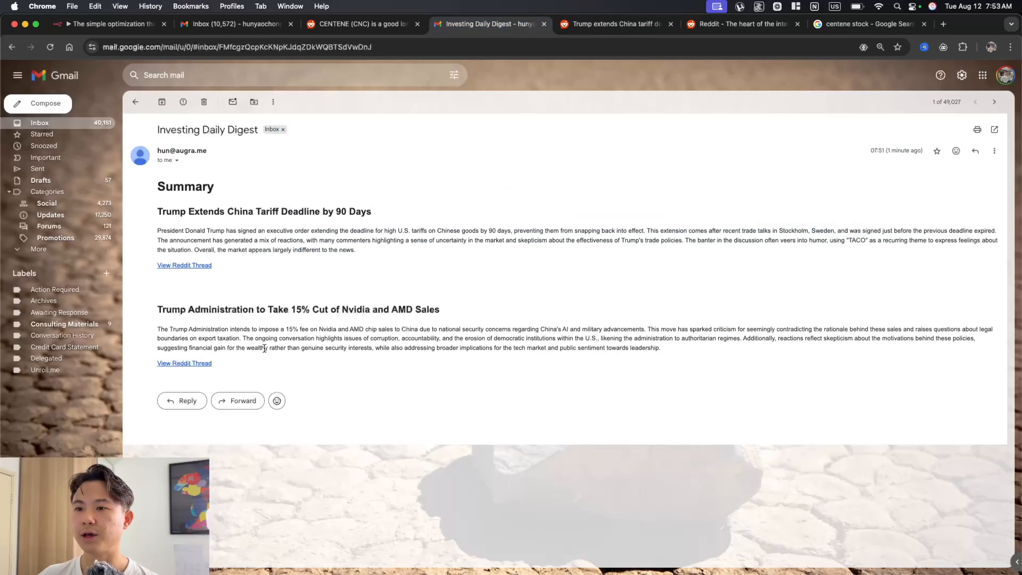
- Open the Nvidia and AMD story's Reddit thread, check its age and upvotes, revisit the tariff thread, and return to n8n
{"action": "left_click", "coordinate": [196, 364]}
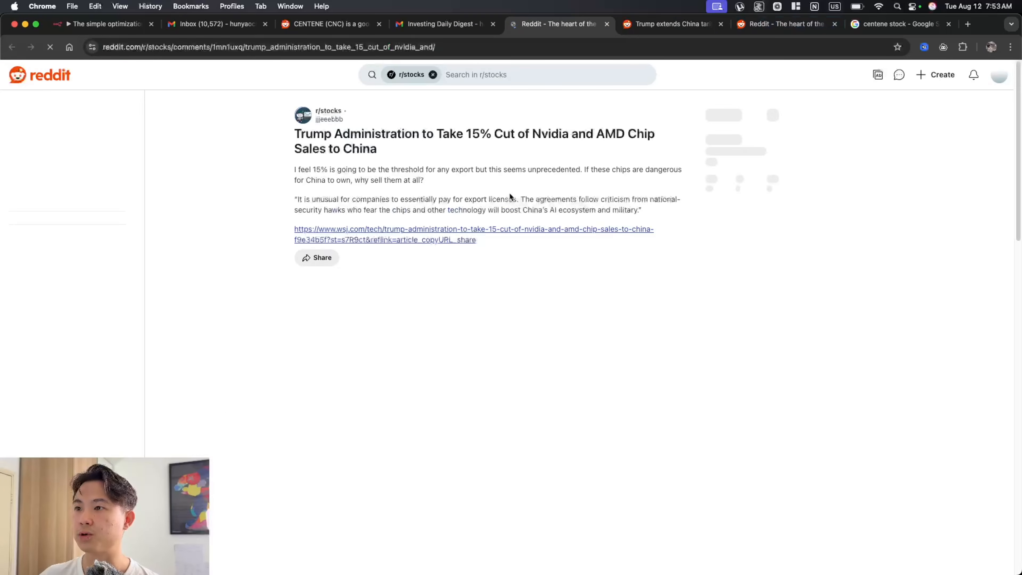
{"action": "left_click_drag", "start_coordinate": [378, 112], "coordinate": [355, 110]}
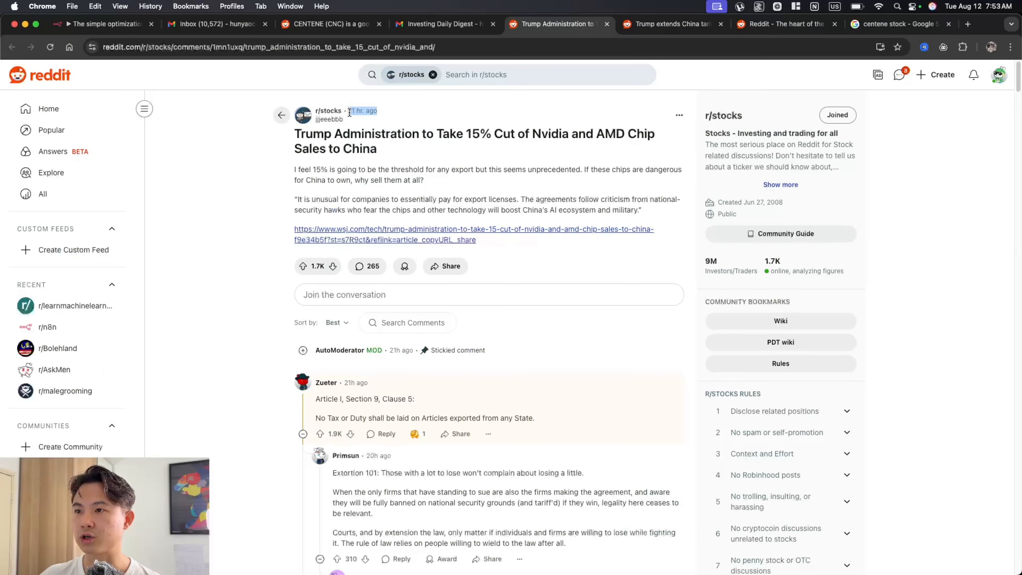
{"action": "left_click", "coordinate": [294, 265]}
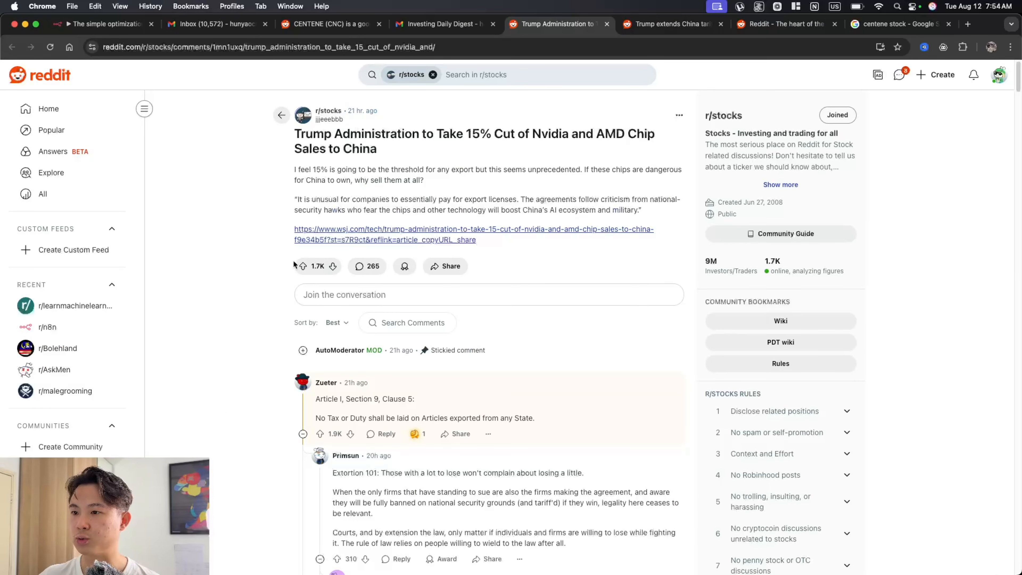
{"action": "left_click", "coordinate": [669, 25]}
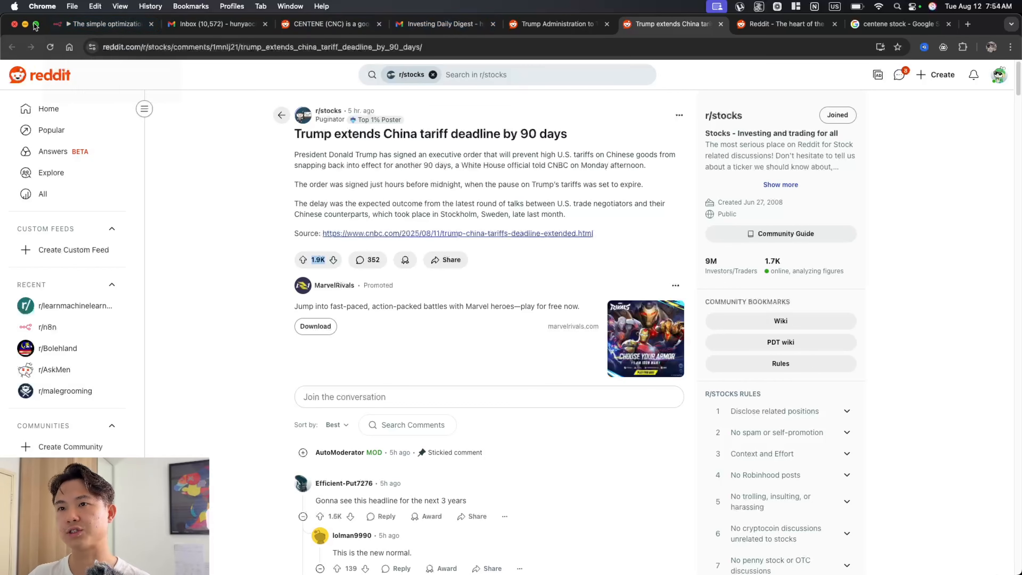
{"action": "left_click", "coordinate": [76, 29]}
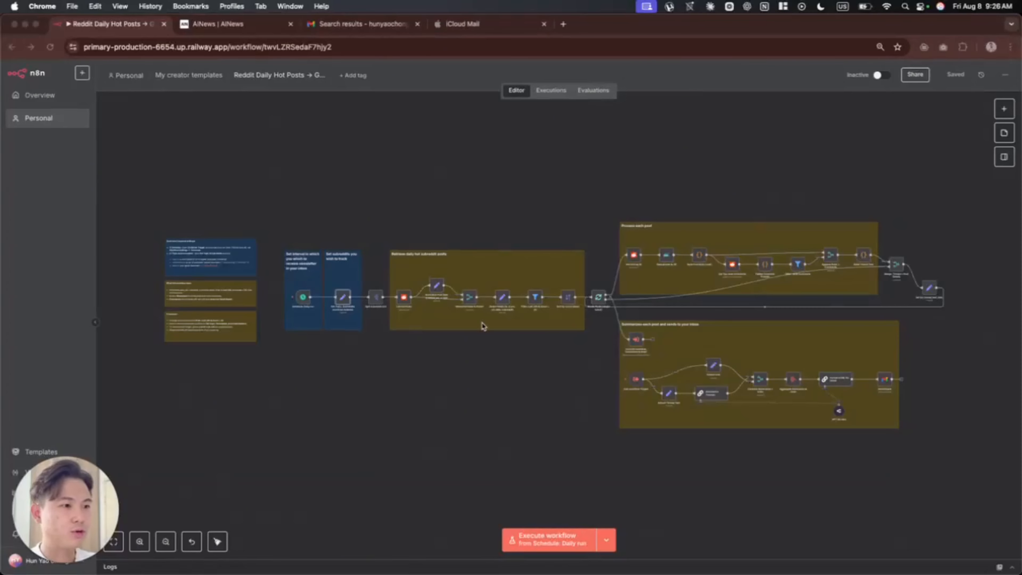
- In the Reddit Daily Hot Posts workflow, open the Set Topic, Subreddits and Email Address node and highlight its topic value
{"action": "scroll", "coordinate": [313, 323], "scroll_direction": "up", "scroll_amount": 2}
{"action": "scroll", "coordinate": [312, 323], "scroll_direction": "up", "scroll_amount": 5}
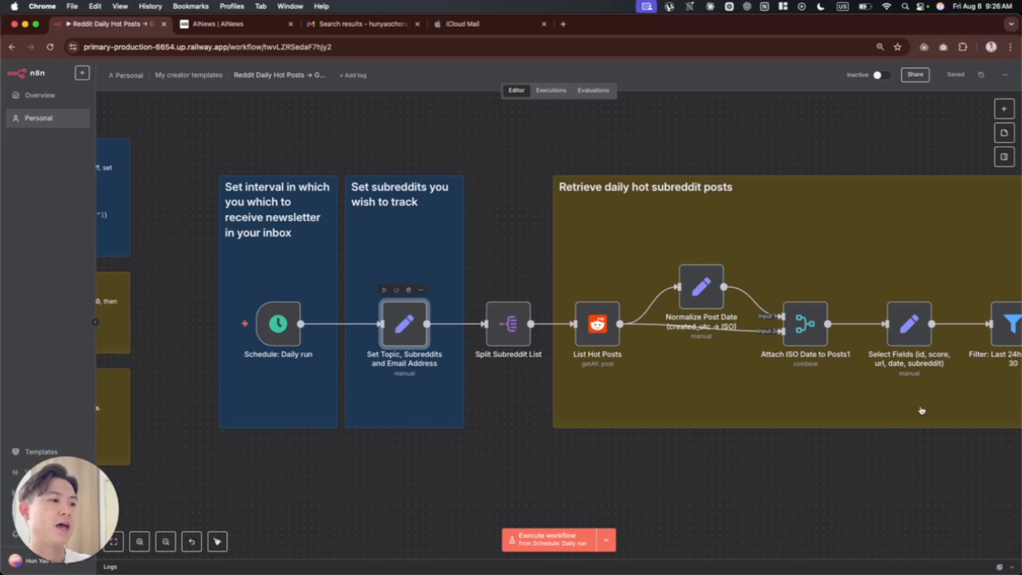
{"action": "double_click", "coordinate": [405, 333]}
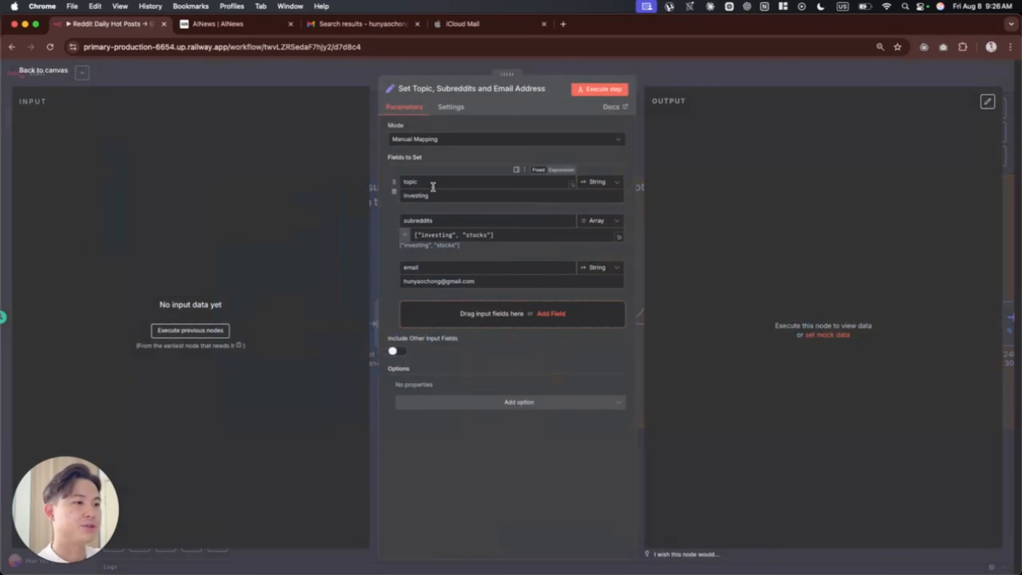
{"action": "left_click", "coordinate": [434, 196]}
{"action": "double_click", "coordinate": [434, 195]}
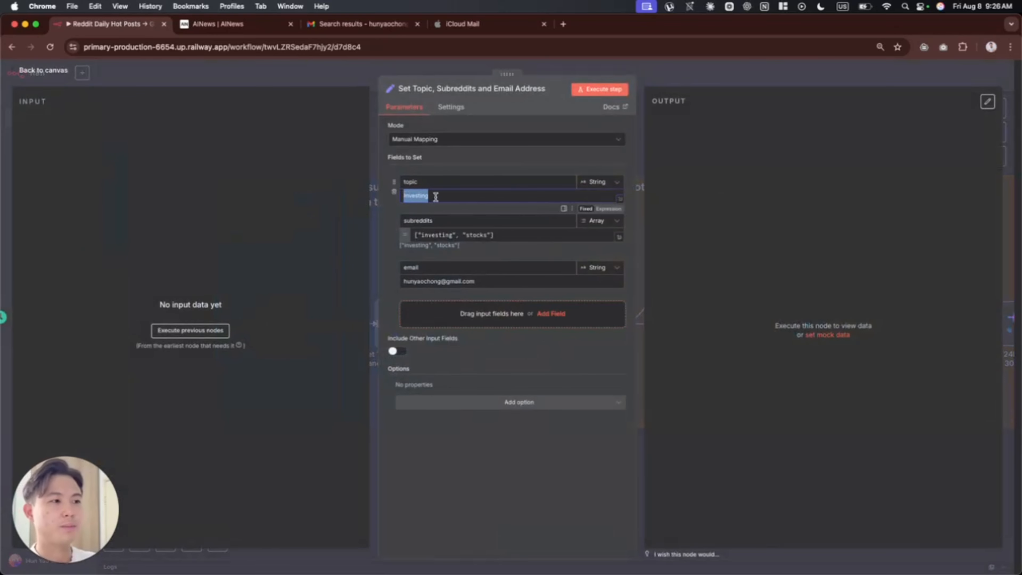
- Compare the node's topic value with the subject lines of the daily digest emails in Gmail, and return to the node
{"action": "left_click", "coordinate": [360, 24]}
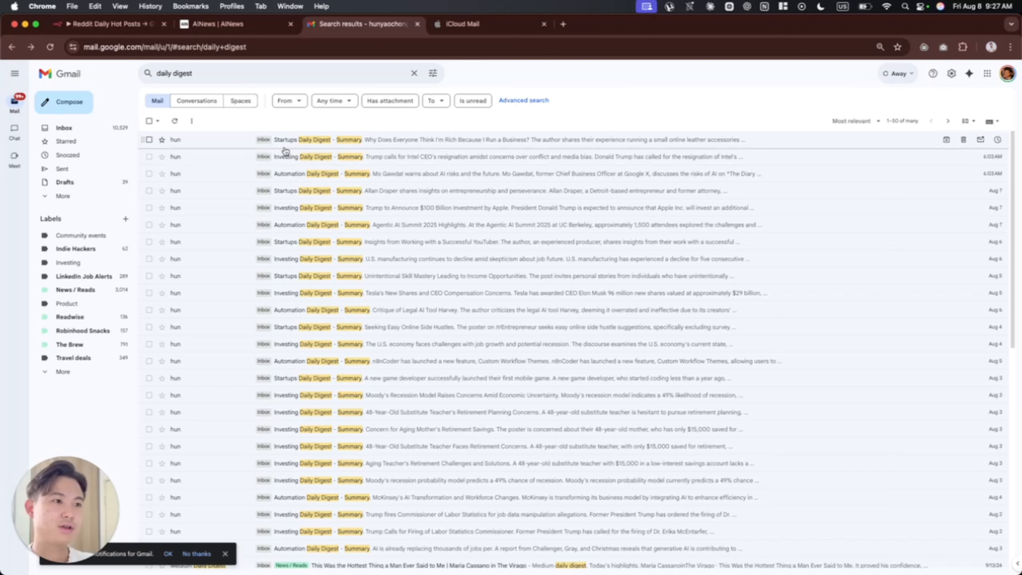
{"action": "left_click", "coordinate": [109, 23]}
{"action": "left_click_drag", "start_coordinate": [433, 197], "coordinate": [395, 198]}
{"action": "left_click", "coordinate": [345, 31]}
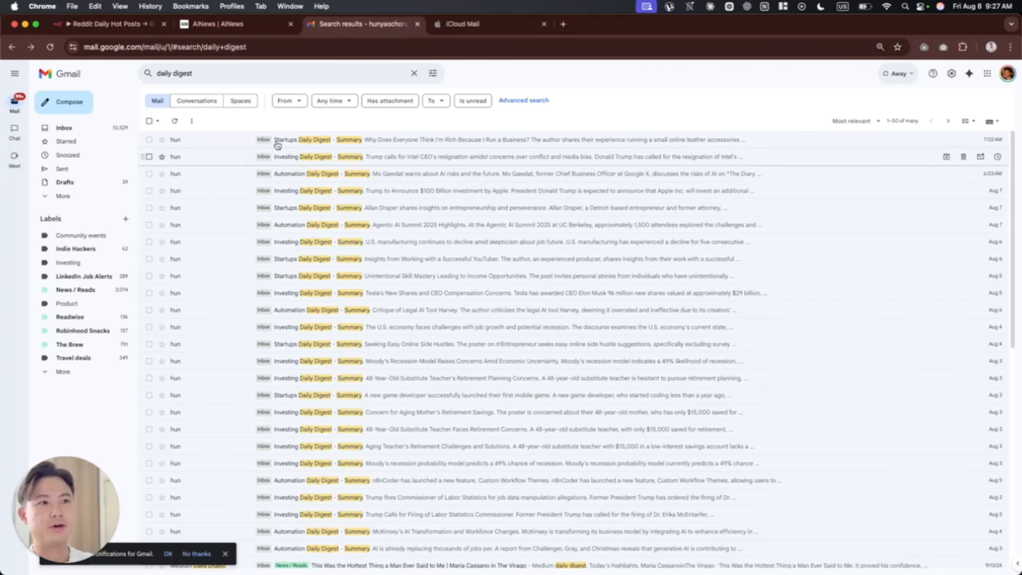
{"action": "left_click", "coordinate": [100, 25]}
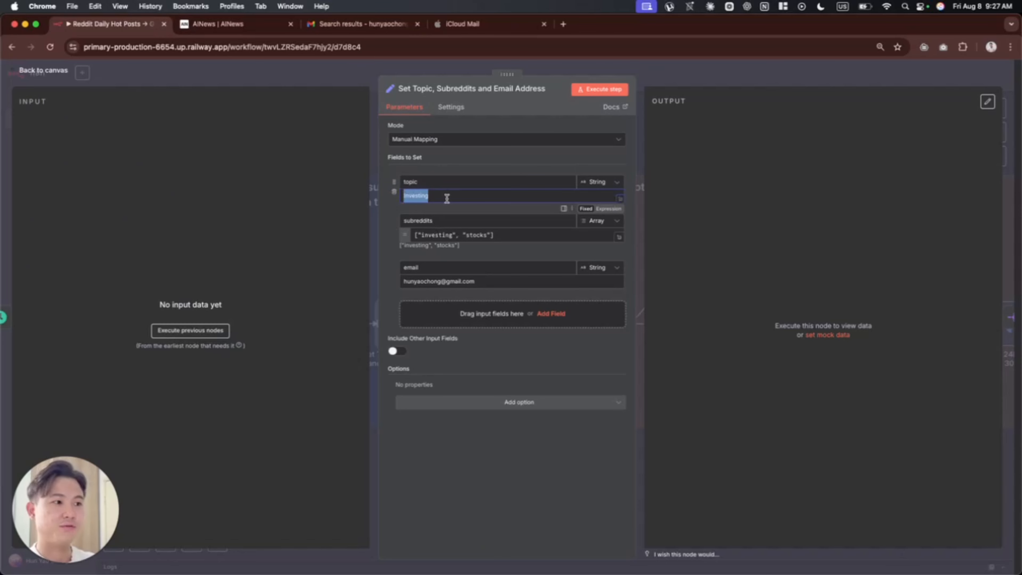
- Highlight investing in the node's subreddits array, open Reddit in a new browser tab, and return to check the array
{"action": "double_click", "coordinate": [438, 234]}
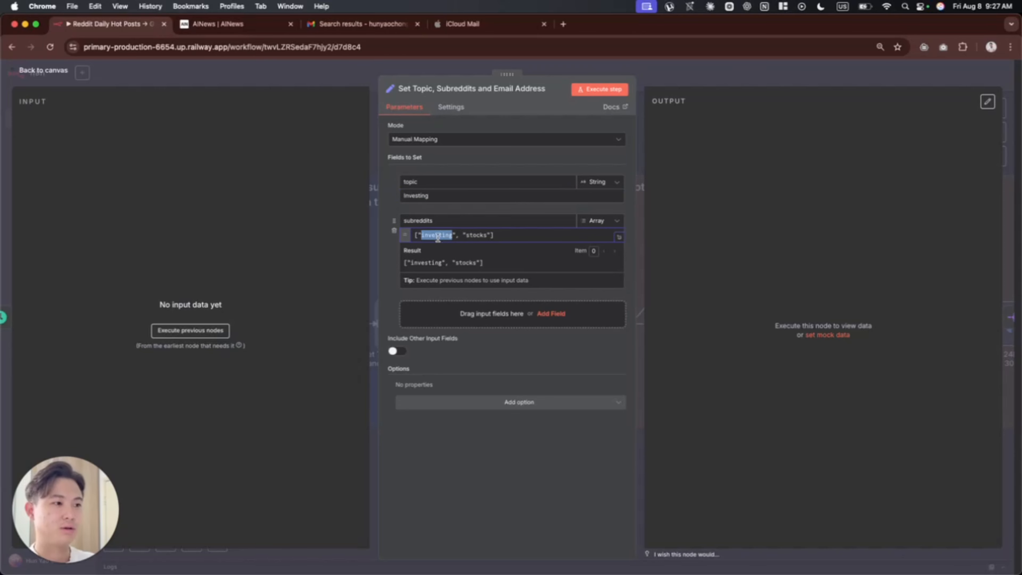
{"action": "left_click", "coordinate": [565, 23]}
{"action": "type", "text": "reddit"}
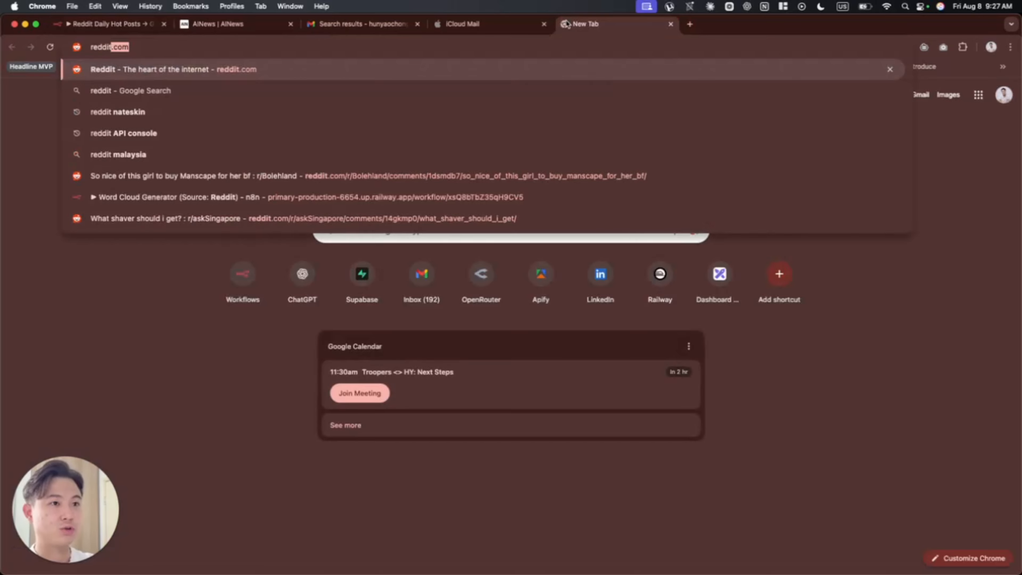
{"action": "key", "text": "Return"}
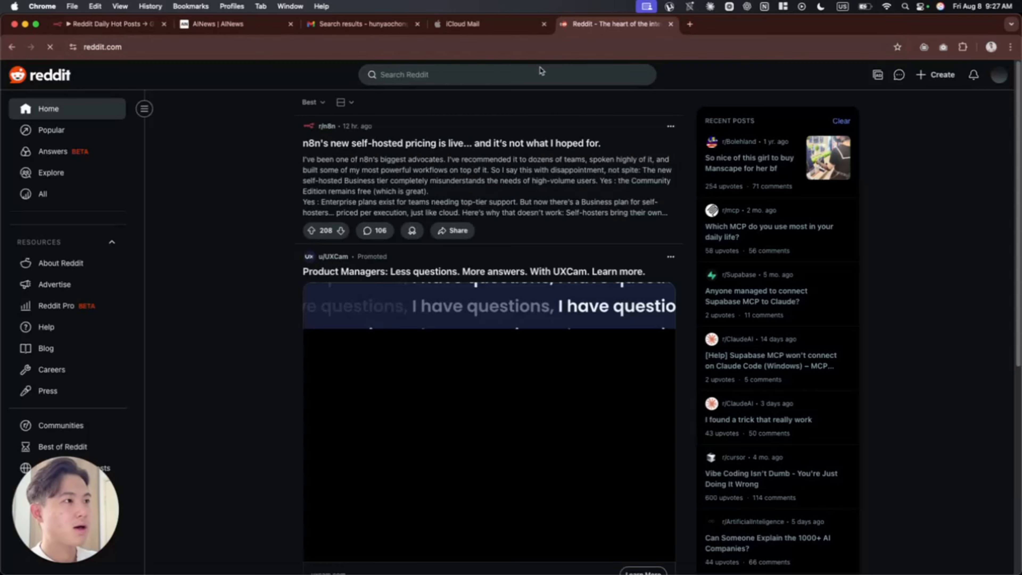
{"action": "left_click", "coordinate": [109, 24]}
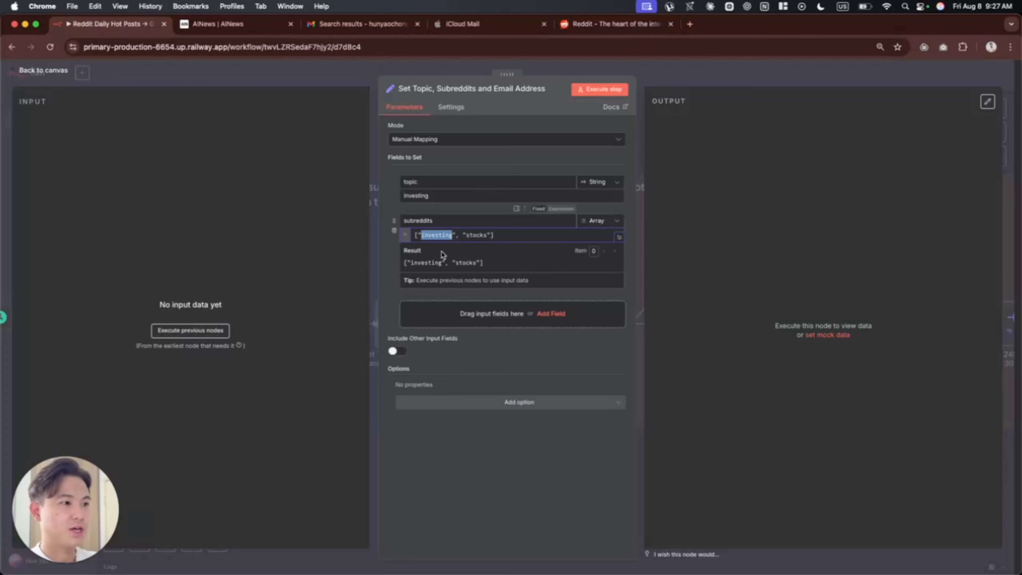
- Search Reddit for investing and highlight the r/investing community among the suggestions
{"action": "left_click", "coordinate": [610, 24]}
{"action": "left_click", "coordinate": [412, 75]}
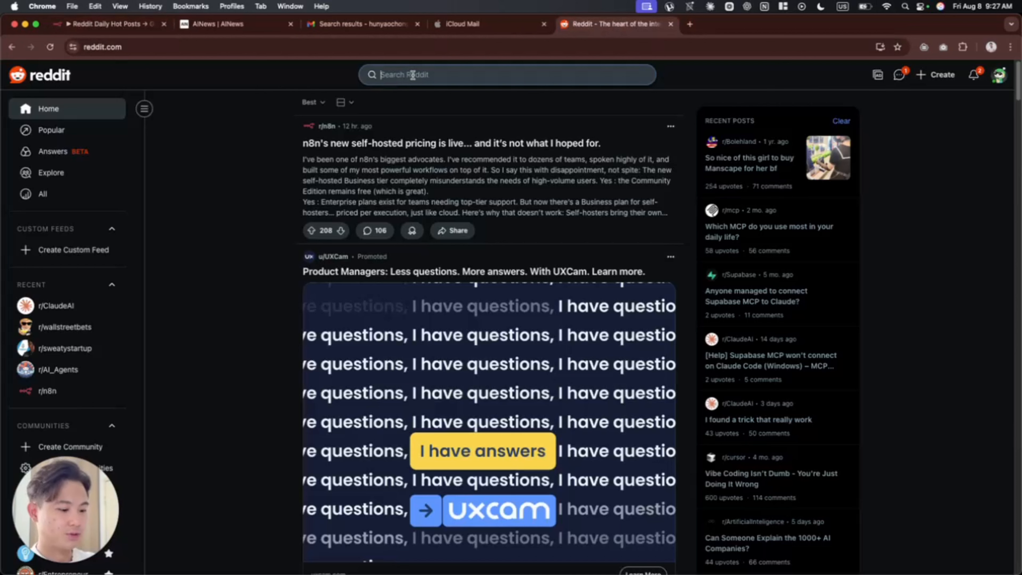
{"action": "type", "text": "investing"}
{"action": "key", "text": "Down"}
{"action": "key", "text": "Down"}
{"action": "key", "text": "Down"}
{"action": "key", "text": "Down"}
{"action": "key", "text": "Down"}
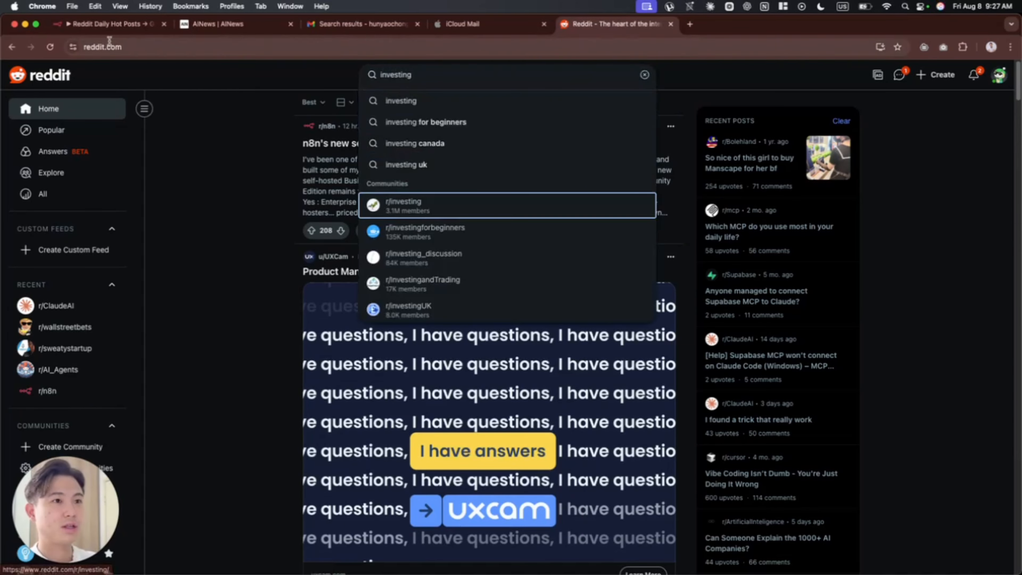
- Recheck the node's subreddits array in n8n, and search Reddit for stocks to find the matching community
{"action": "left_click", "coordinate": [111, 25]}
{"action": "left_click", "coordinate": [585, 25]}
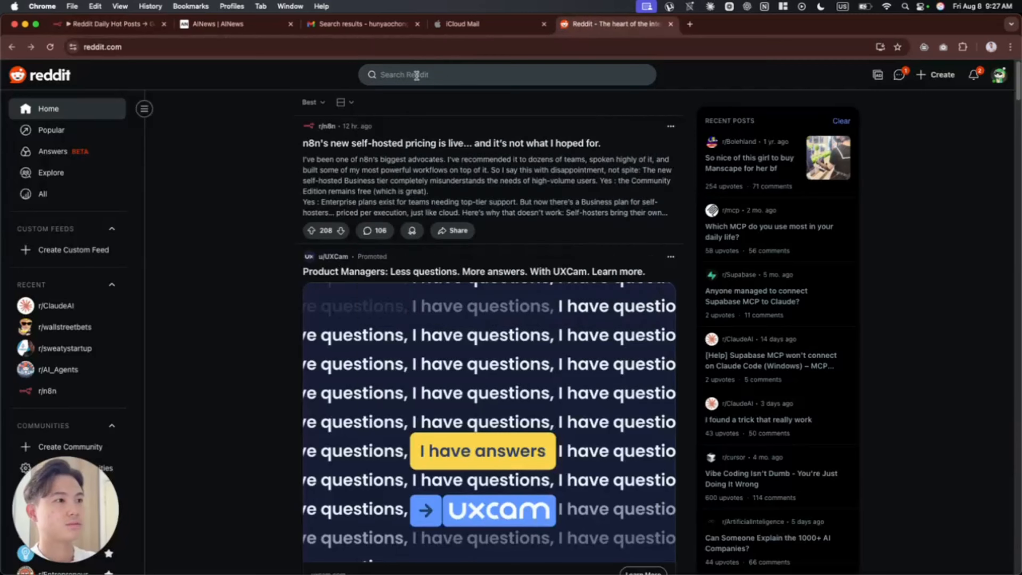
{"action": "left_click", "coordinate": [466, 75]}
{"action": "type", "text": "stocks"}
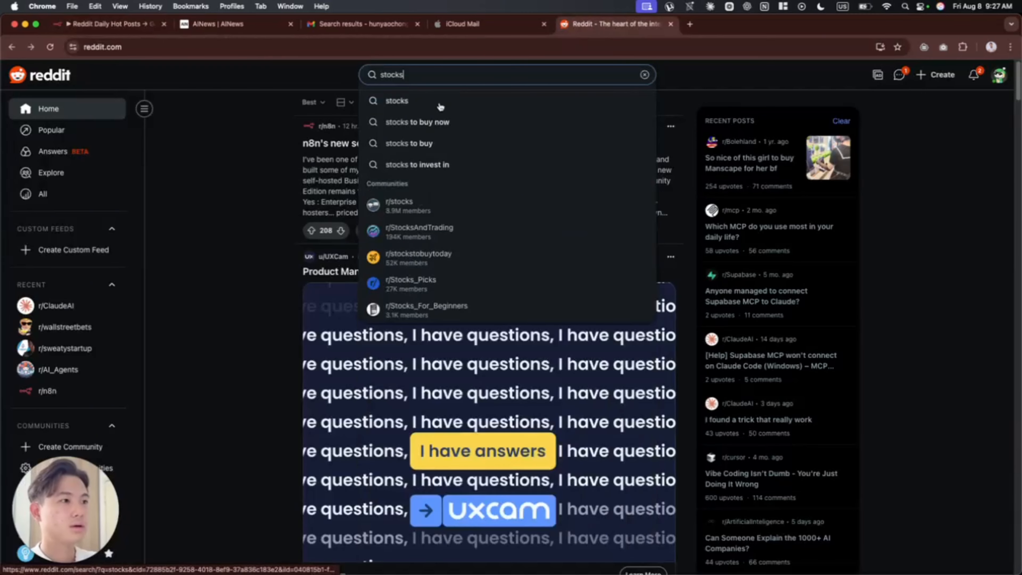
- Compare the node's subreddits array with the r/stocks community on Reddit, check the node's email field, and return to the canvas
{"action": "left_click", "coordinate": [121, 26]}
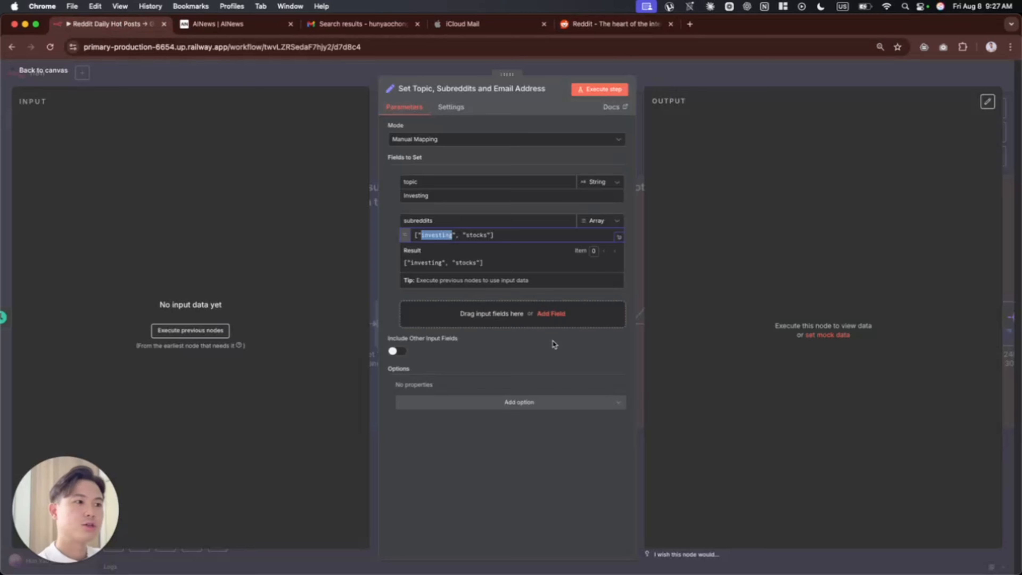
{"action": "left_click", "coordinate": [609, 29]}
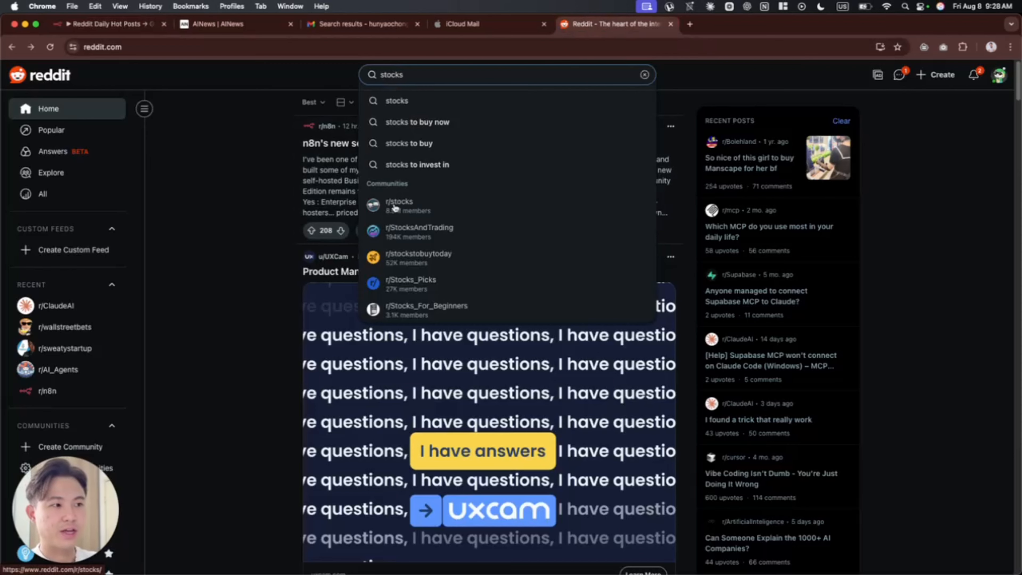
{"action": "left_click", "coordinate": [124, 30]}
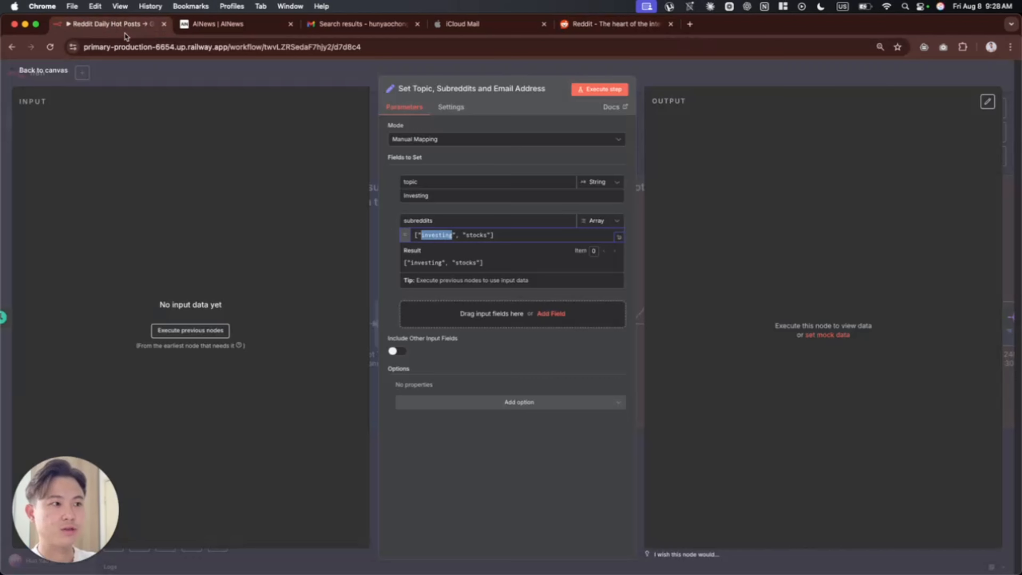
{"action": "left_click", "coordinate": [388, 288]}
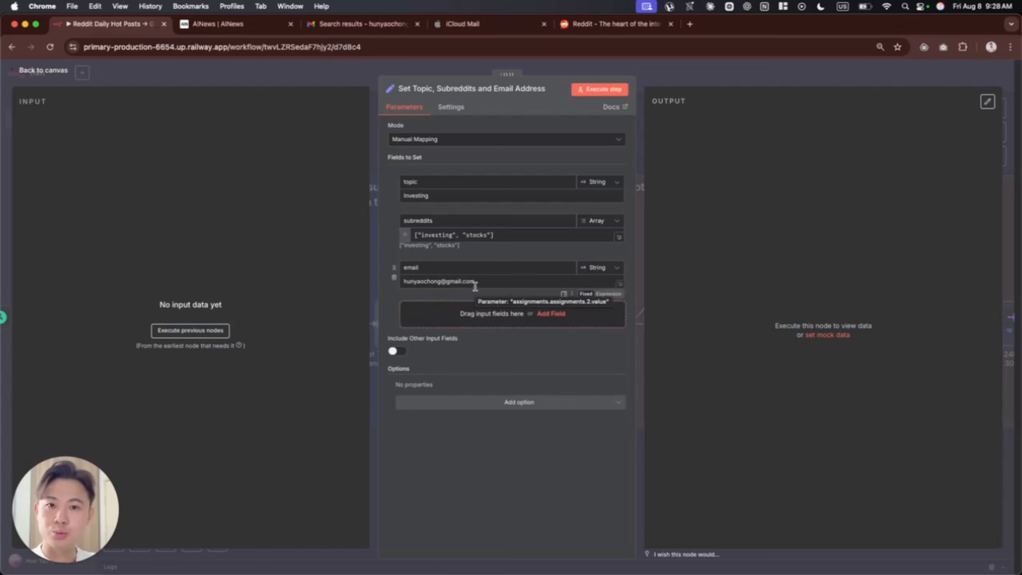
{"action": "left_click", "coordinate": [676, 78]}
- Open the Schedule: Daily run trigger and browse the hours offered for its daily run time
{"action": "scroll", "coordinate": [581, 416], "scroll_direction": "down", "scroll_amount": 3}
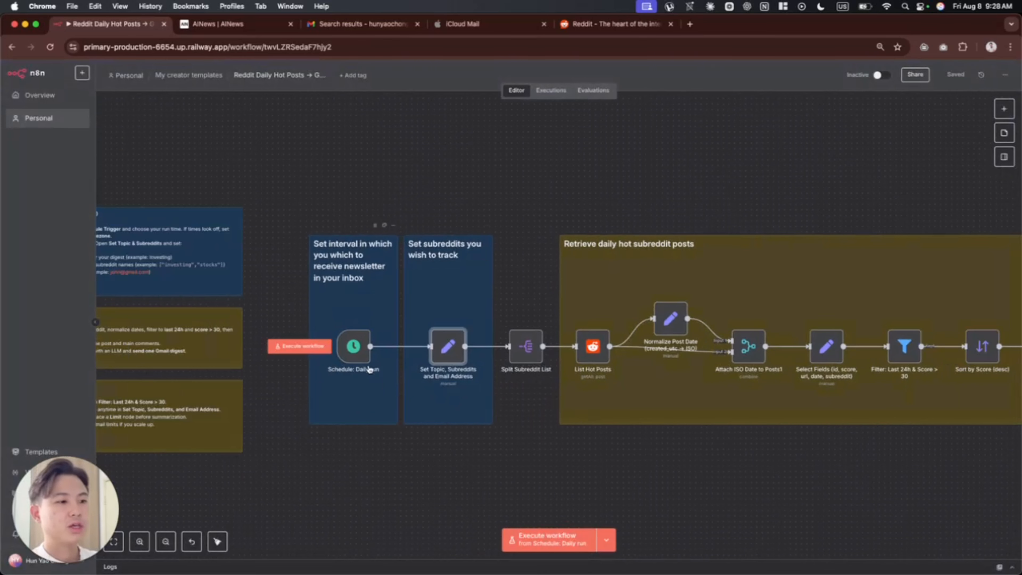
{"action": "double_click", "coordinate": [353, 346]}
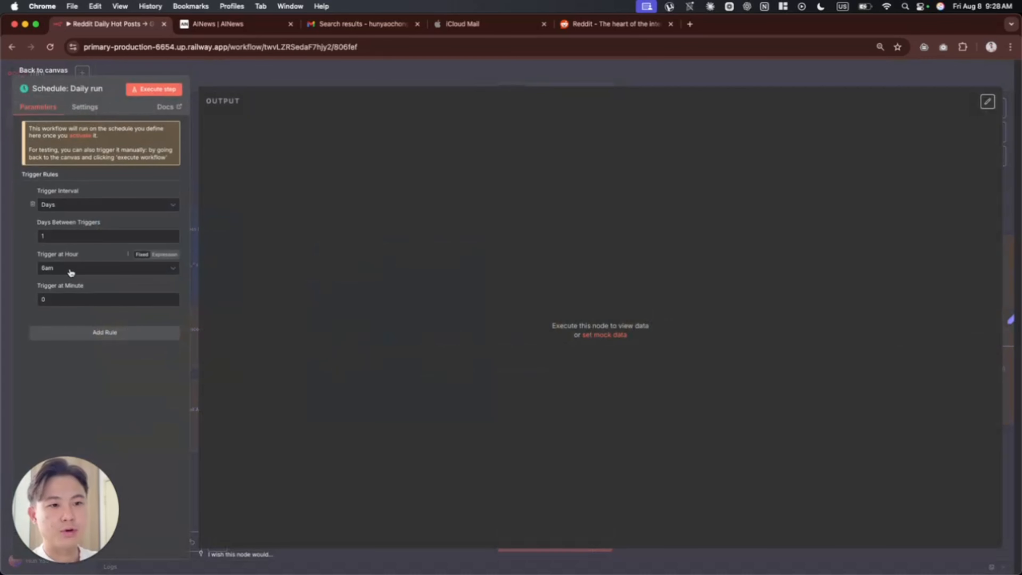
{"action": "left_click", "coordinate": [393, 73]}
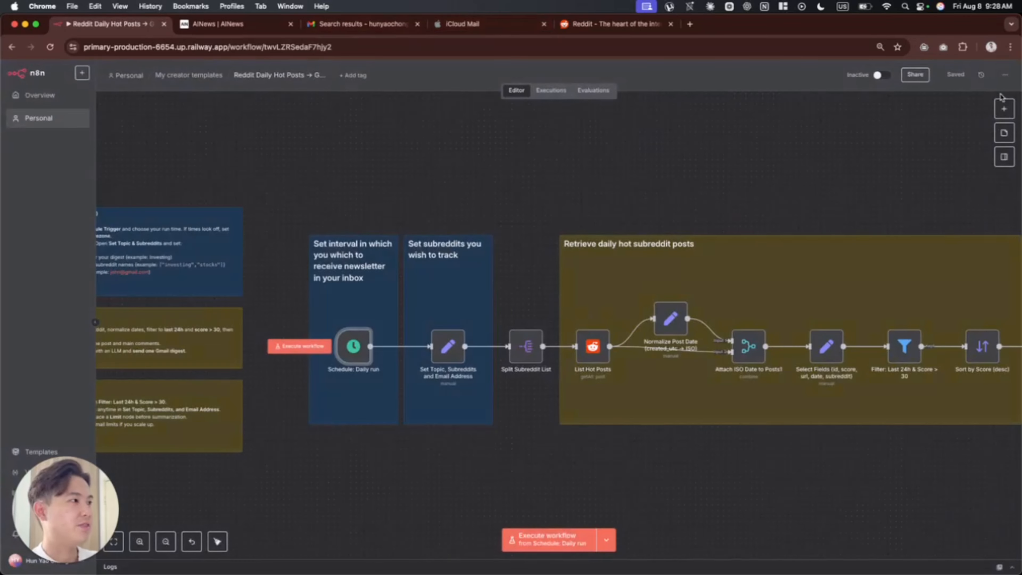
{"action": "double_click", "coordinate": [353, 346]}
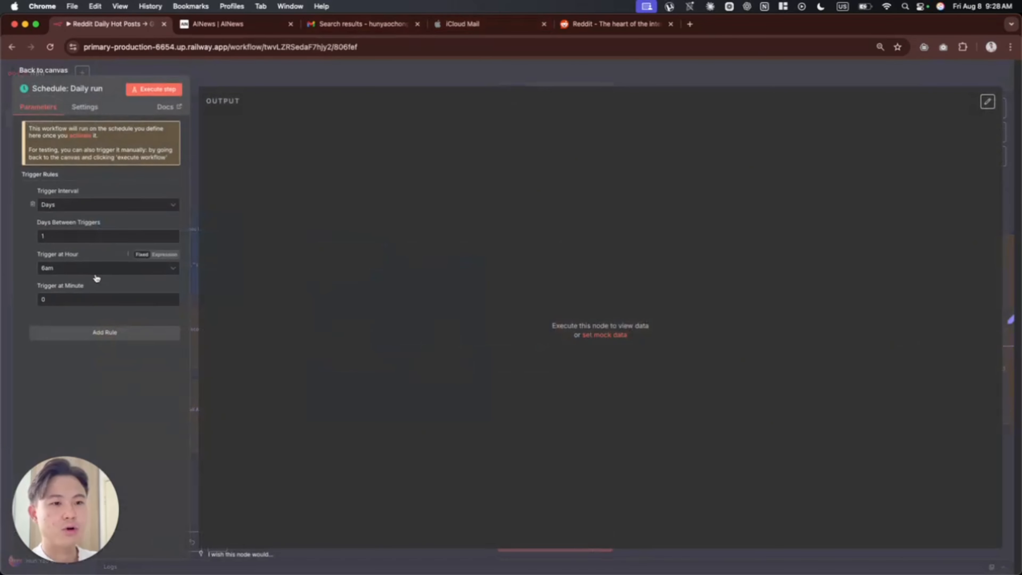
{"action": "left_click", "coordinate": [94, 269]}
{"action": "scroll", "coordinate": [94, 356], "scroll_direction": "down", "scroll_amount": 3}
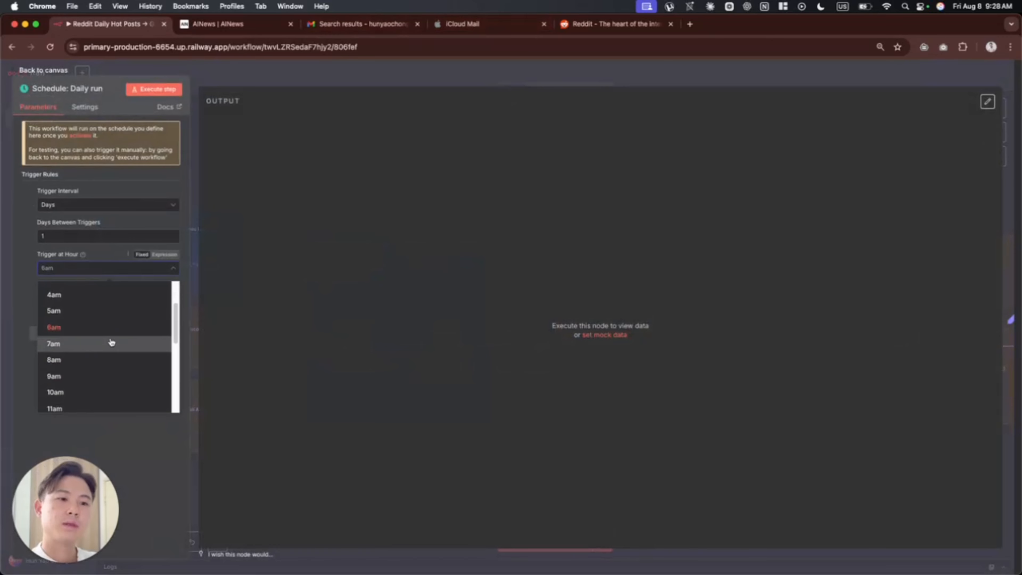
{"action": "scroll", "coordinate": [107, 359], "scroll_direction": "down", "scroll_amount": 5}
{"action": "left_click", "coordinate": [29, 344]}
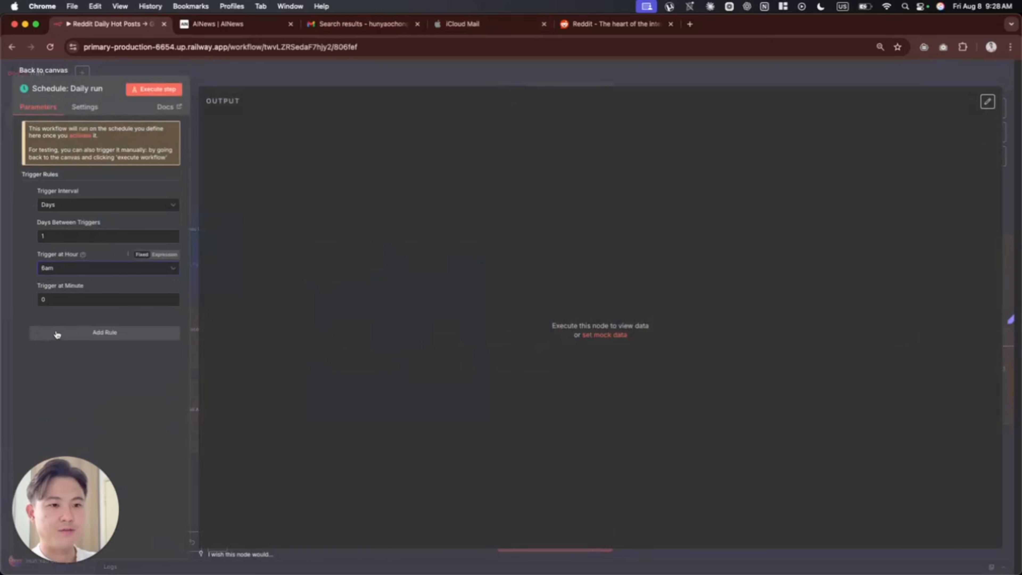
- Review the trigger interval choices of the schedule trigger, and return to the canvas at the Retrieve daily hot subreddit posts section
{"action": "left_click", "coordinate": [113, 206]}
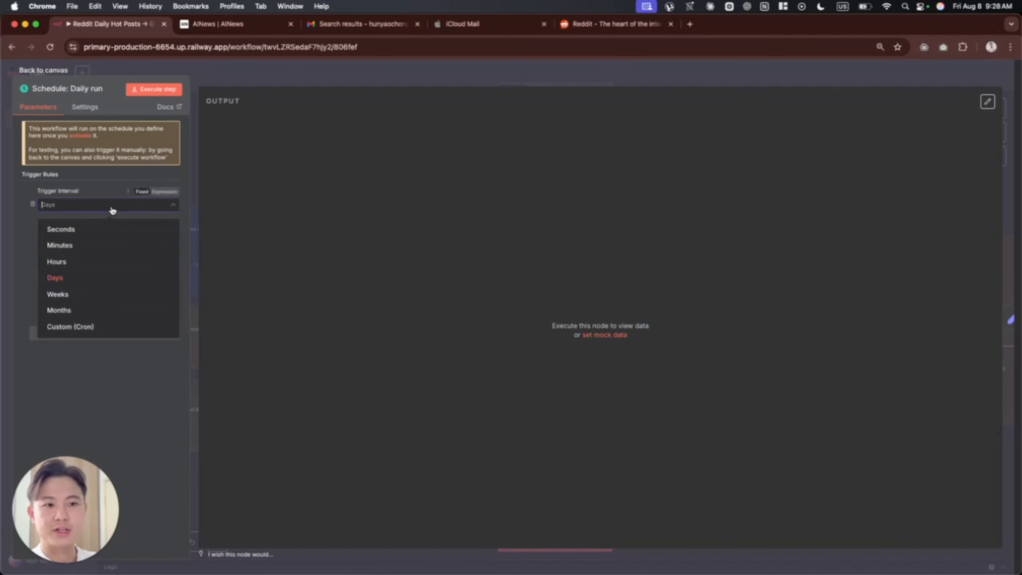
{"action": "left_click", "coordinate": [112, 392]}
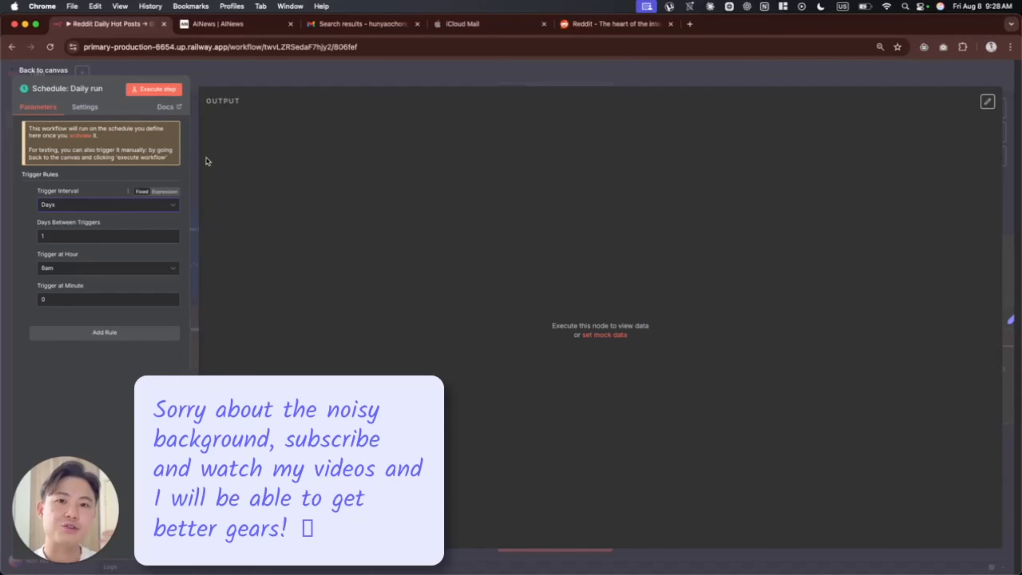
{"action": "left_click", "coordinate": [238, 83]}
{"action": "scroll", "coordinate": [561, 356], "scroll_direction": "right", "scroll_amount": 6}
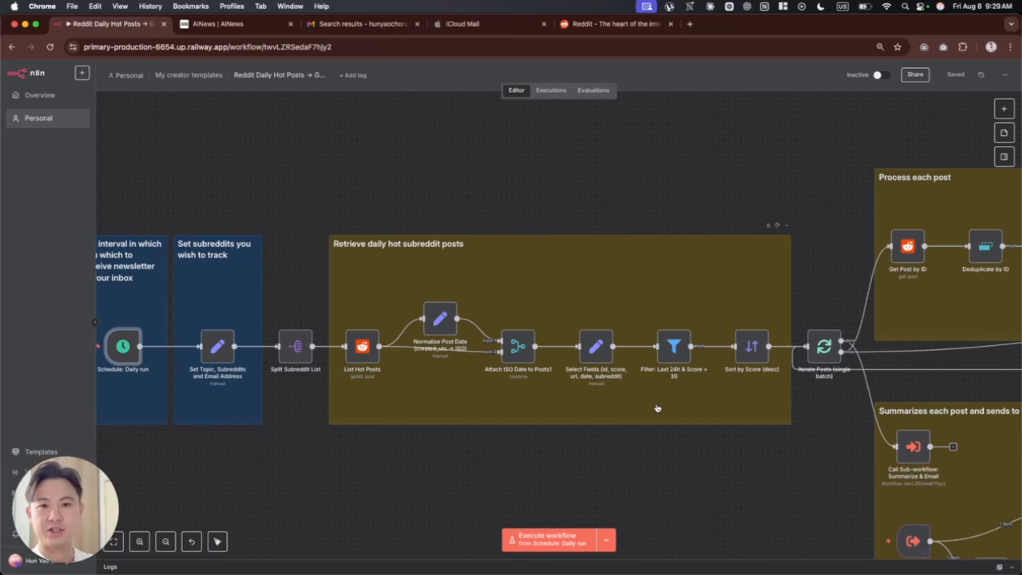
- Check the timezone in the workflow settings and the trigger rules of the Schedule: Daily run node, closing both
{"action": "scroll", "coordinate": [650, 410], "scroll_direction": "left", "scroll_amount": 2}
{"action": "mouse_move", "coordinate": [159, 349]}
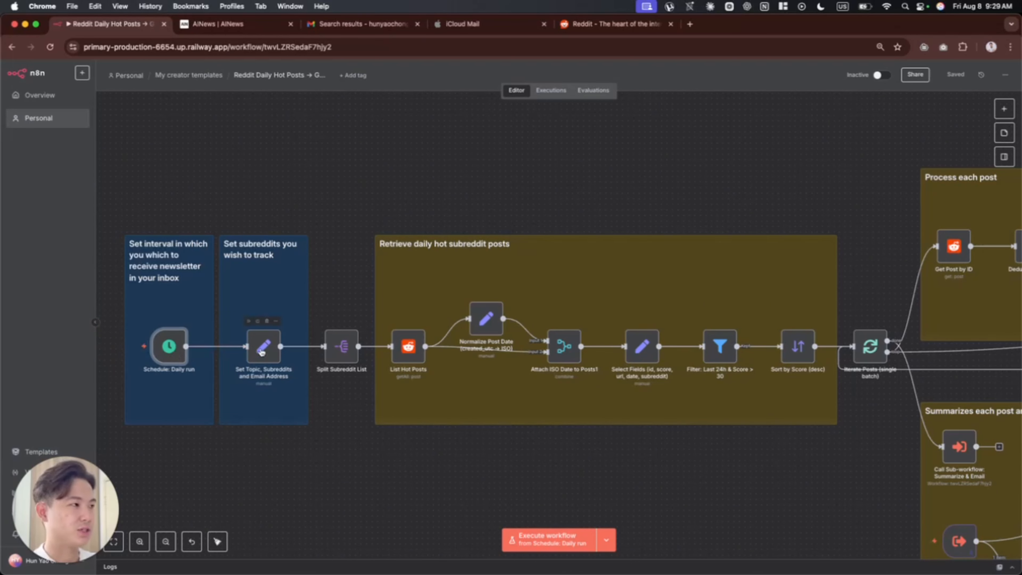
{"action": "left_click", "coordinate": [1005, 74]}
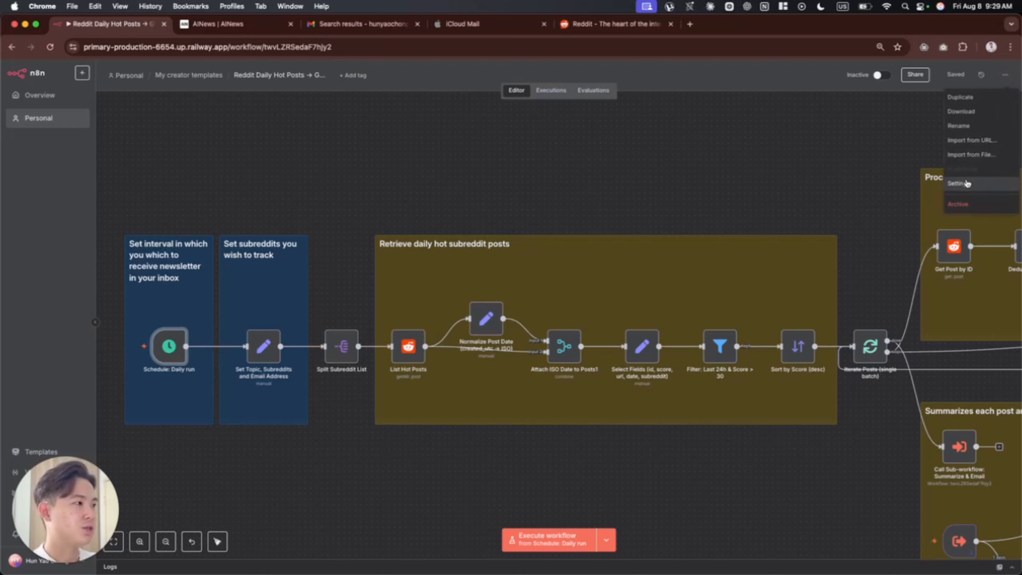
{"action": "left_click", "coordinate": [967, 184]}
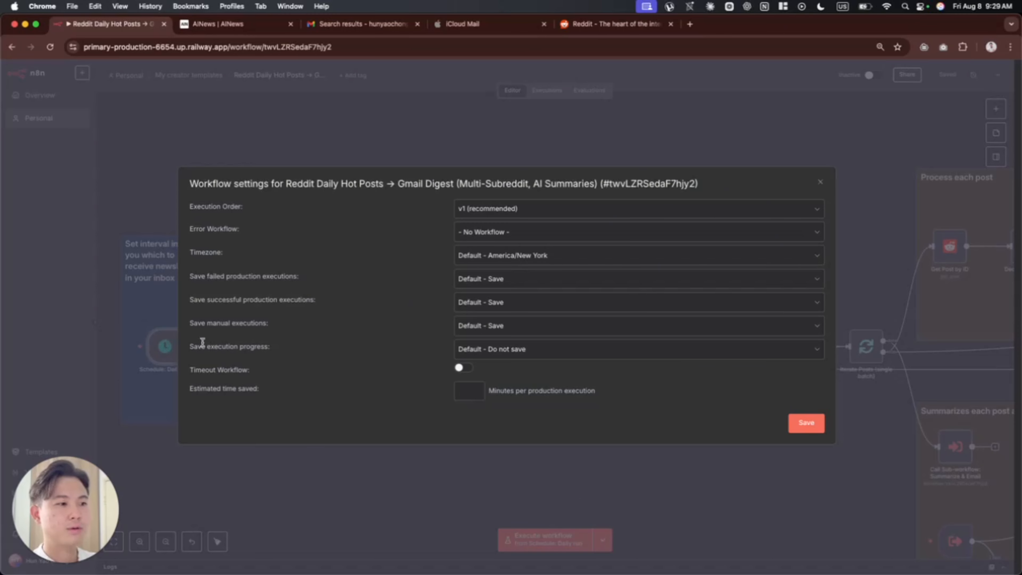
{"action": "key", "text": "Escape"}
{"action": "double_click", "coordinate": [165, 347]}
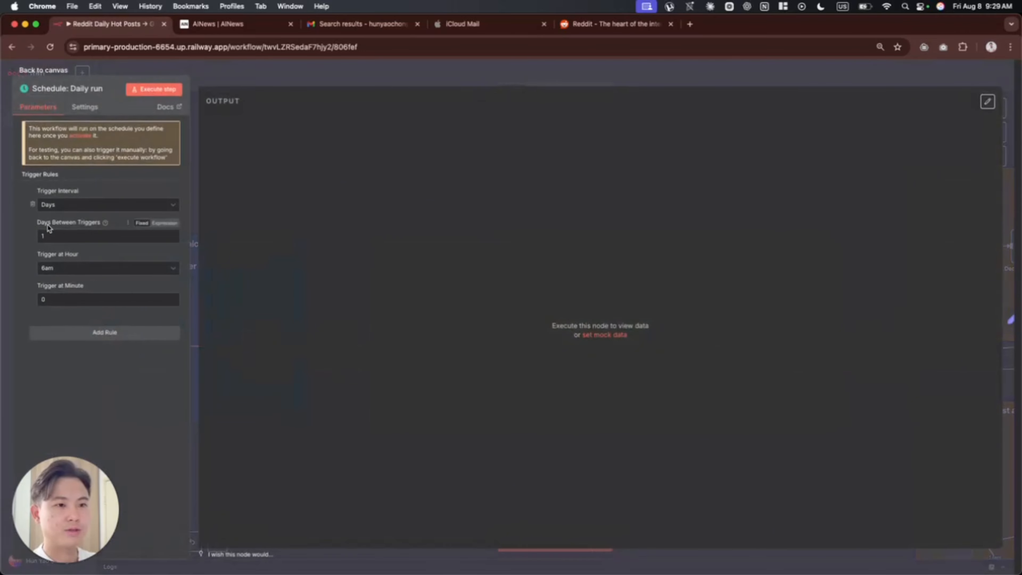
{"action": "key", "text": "Escape"}
- Set the workflow's timezone to Asia/Singapore in the workflow settings and save them
{"action": "left_click", "coordinate": [1005, 75]}
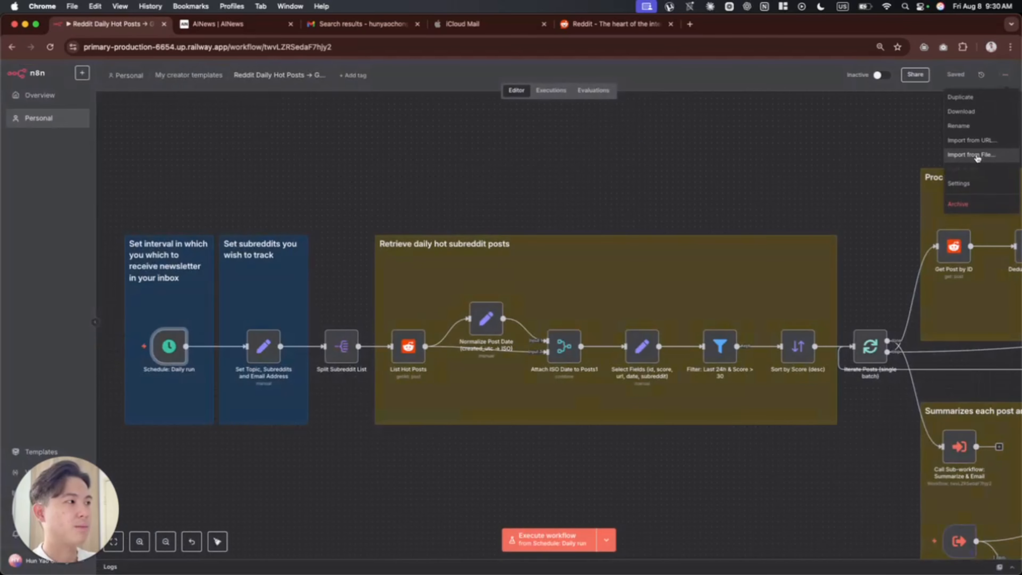
{"action": "left_click", "coordinate": [963, 183]}
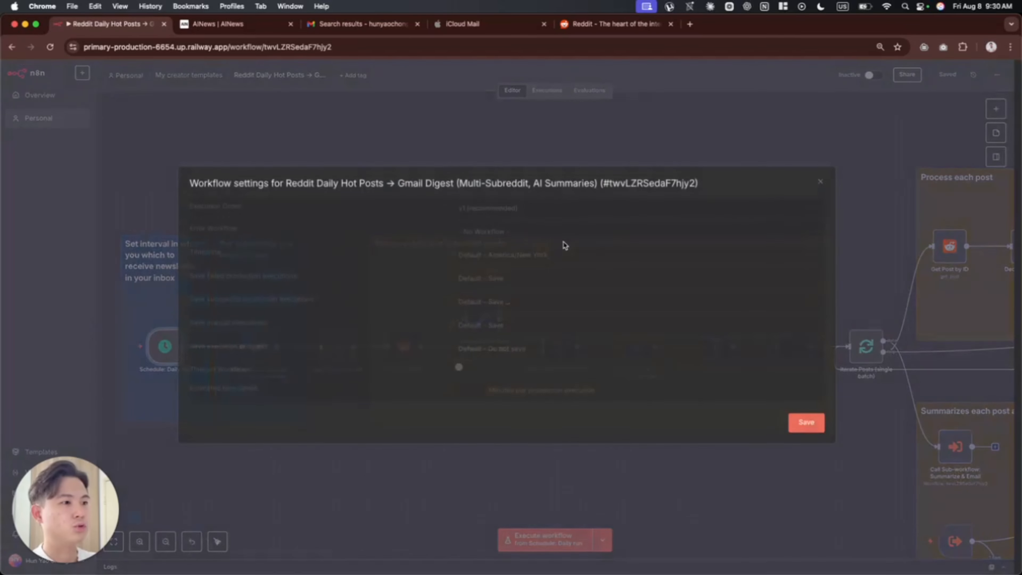
{"action": "left_click", "coordinate": [512, 262]}
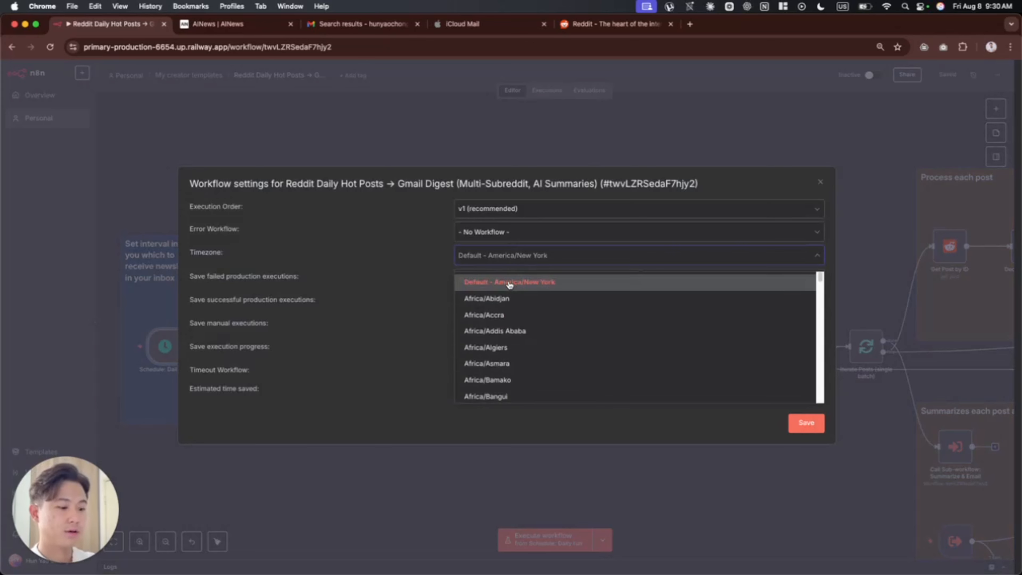
{"action": "type", "text": "sia/Singap"}
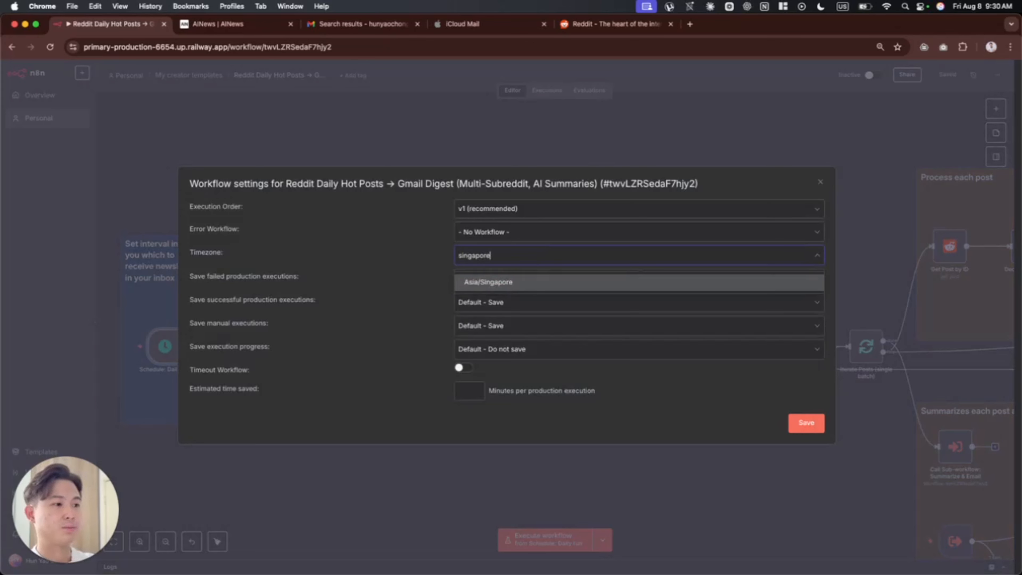
{"action": "type", "text": "ore"}
{"action": "left_click", "coordinate": [508, 287]}
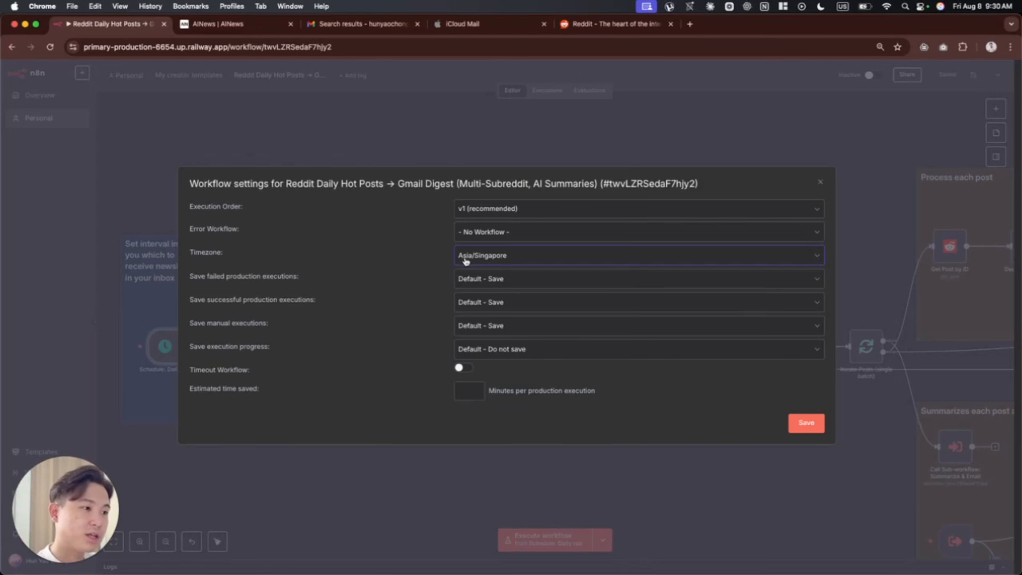
{"action": "left_click", "coordinate": [807, 423]}
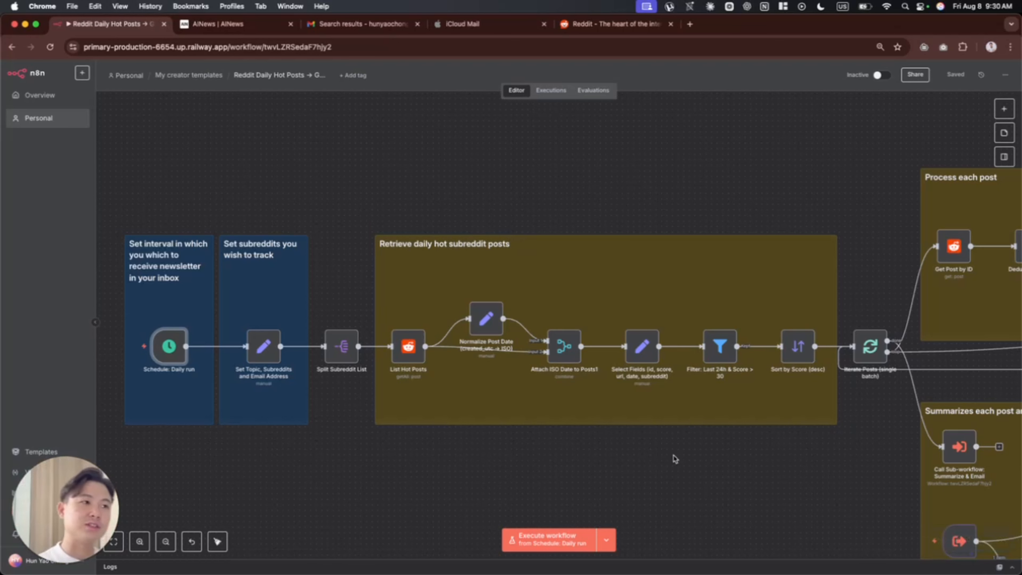
- Add a manual trigger below Schedule: Daily run and connect it to the Set Topic, Subreddits and Email Address node
{"action": "scroll", "coordinate": [612, 453], "scroll_direction": "down", "scroll_amount": 2}
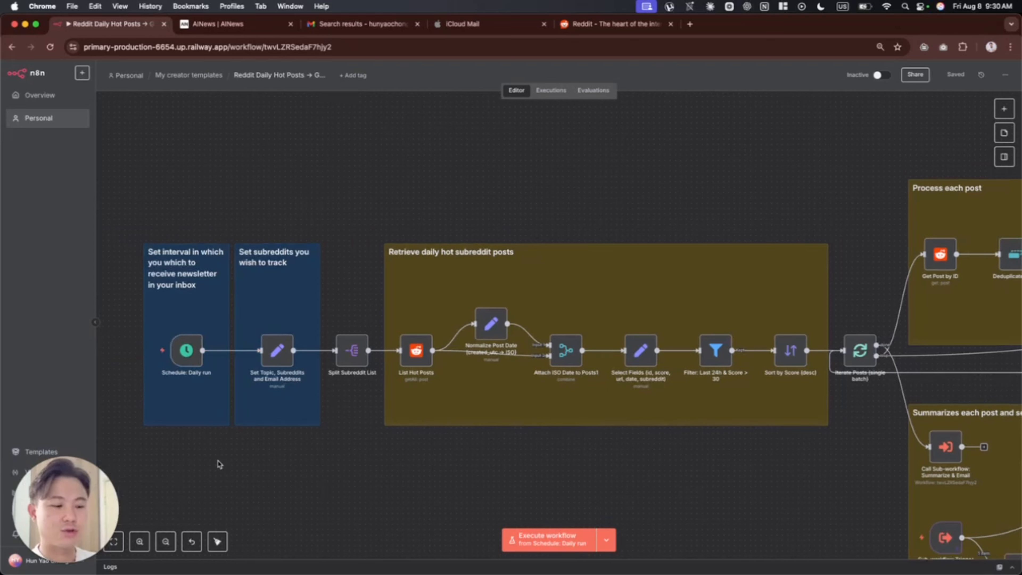
{"action": "key", "text": "Tab"}
{"action": "type", "text": "manual"}
{"action": "key", "text": "Return"}
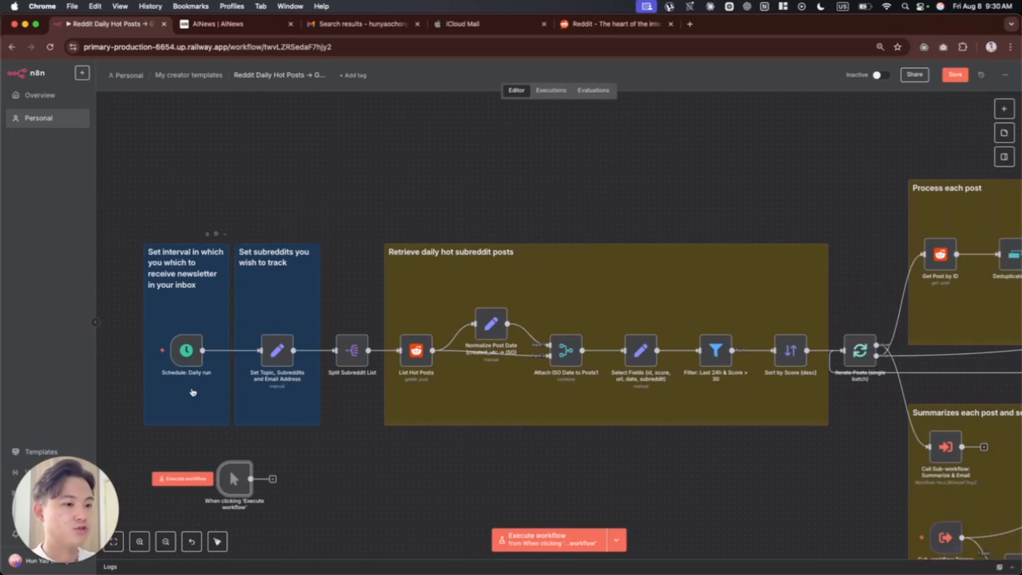
{"action": "left_click_drag", "start_coordinate": [243, 489], "coordinate": [260, 350]}
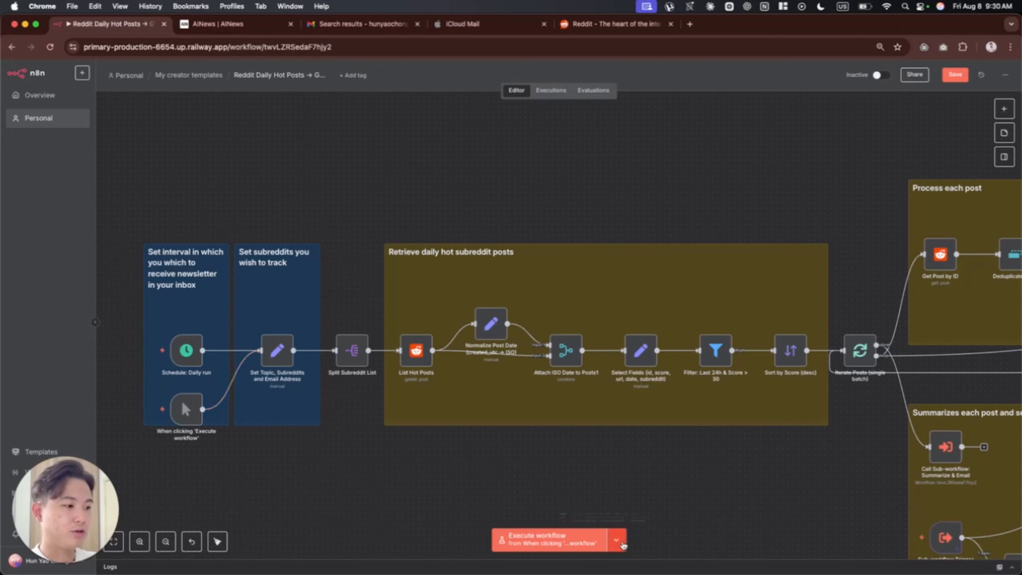
- Execute the workflow from the manual trigger and follow its progress on the canvas
{"action": "left_click", "coordinate": [616, 541]}
{"action": "scroll", "coordinate": [641, 506], "scroll_direction": "down", "scroll_amount": 5}
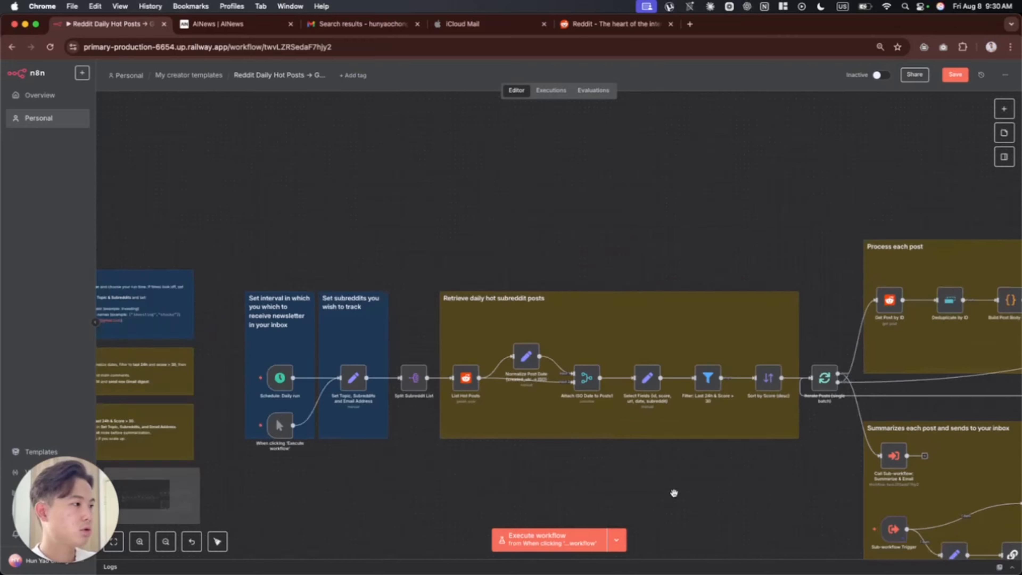
{"action": "scroll", "coordinate": [621, 483], "scroll_direction": "down", "scroll_amount": 3}
{"action": "left_click", "coordinate": [584, 539]}
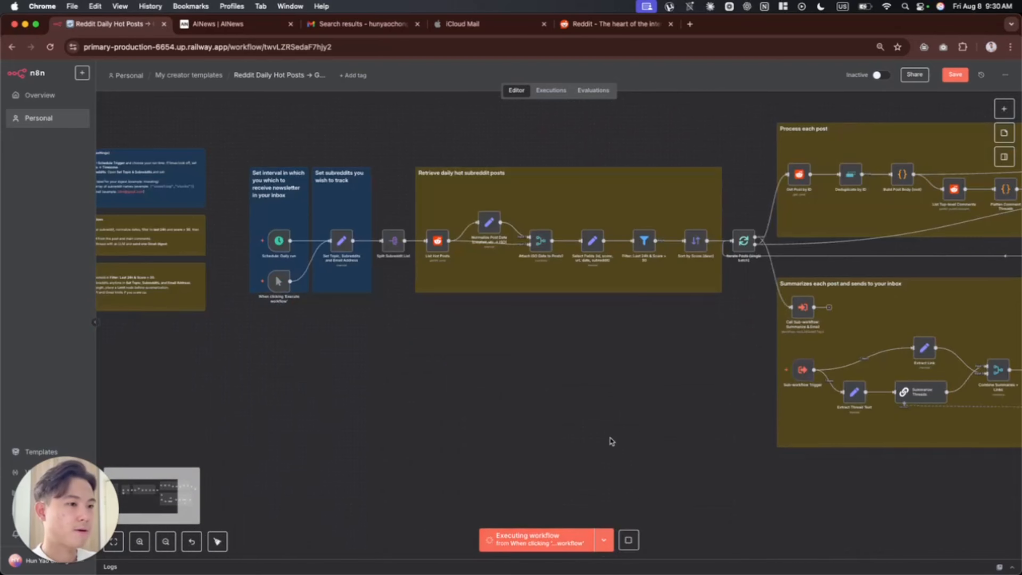
{"action": "scroll", "coordinate": [599, 444], "scroll_direction": "up", "scroll_amount": 1}
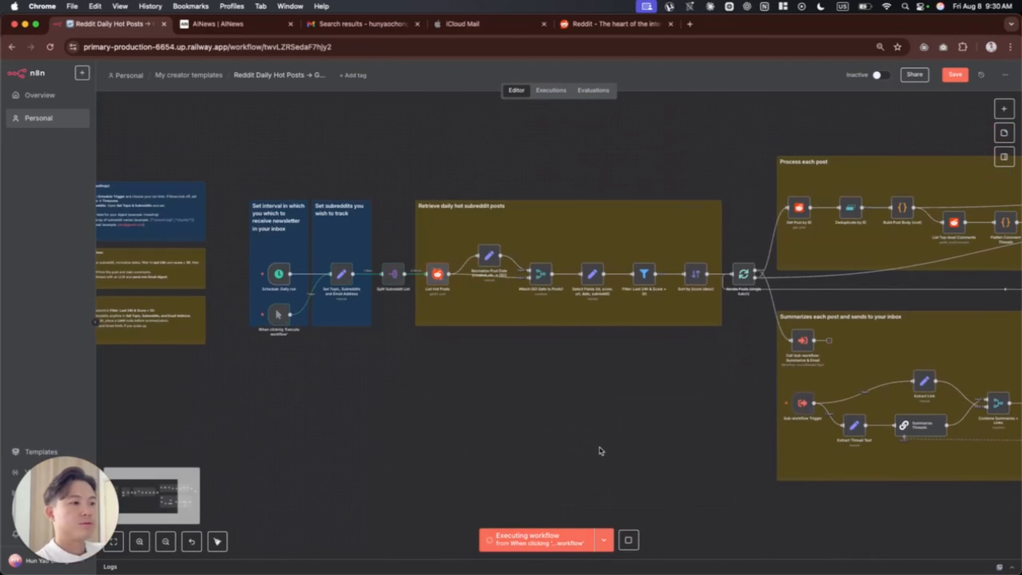
{"action": "scroll", "coordinate": [600, 450], "scroll_direction": "right", "scroll_amount": 2}
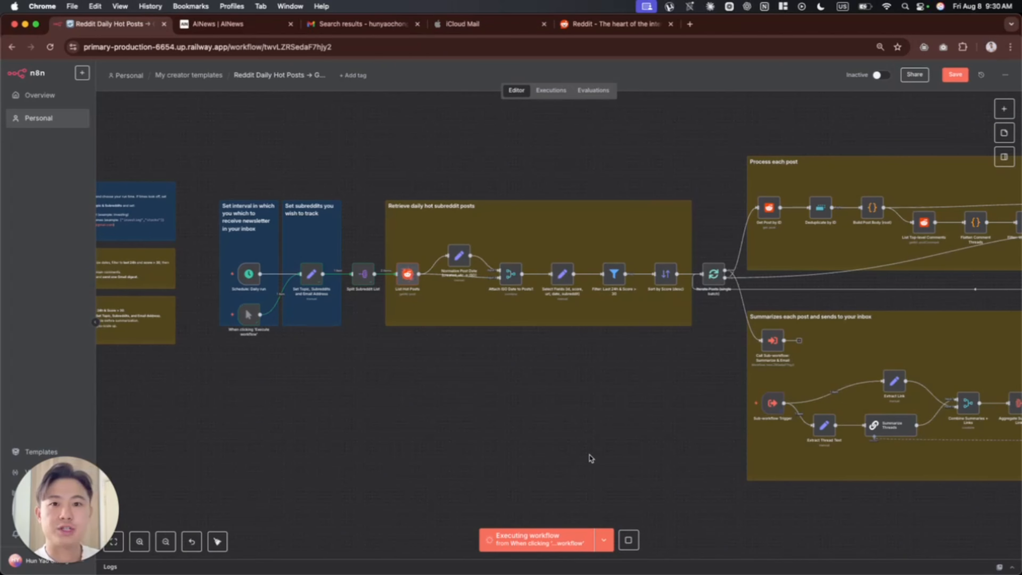
- Look over the post-processing sections and recheck the Set Topic, Subreddits and Email Address node during the run
{"action": "scroll", "coordinate": [591, 458], "scroll_direction": "right", "scroll_amount": 10}
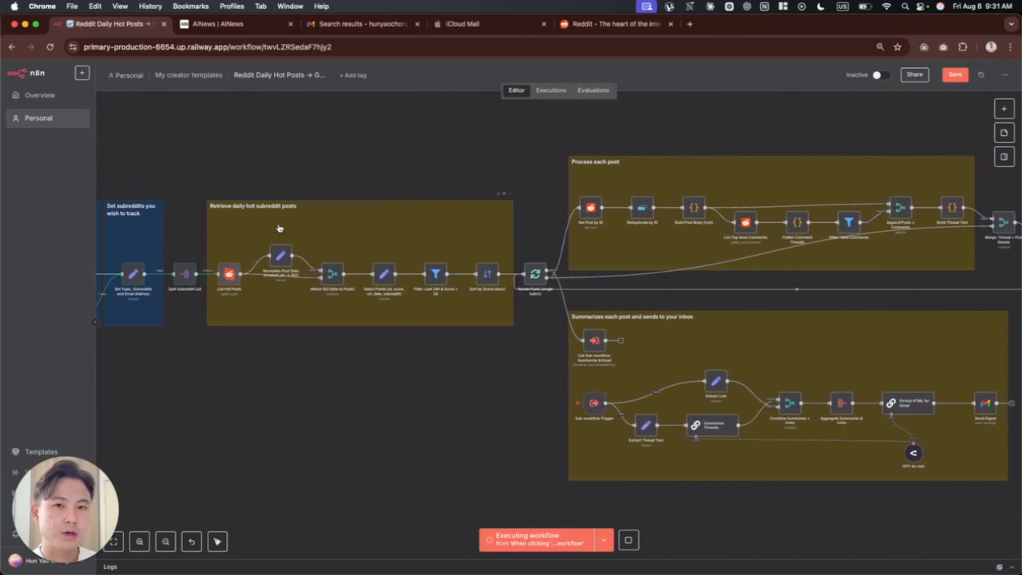
{"action": "scroll", "coordinate": [250, 272], "scroll_direction": "left", "scroll_amount": 5}
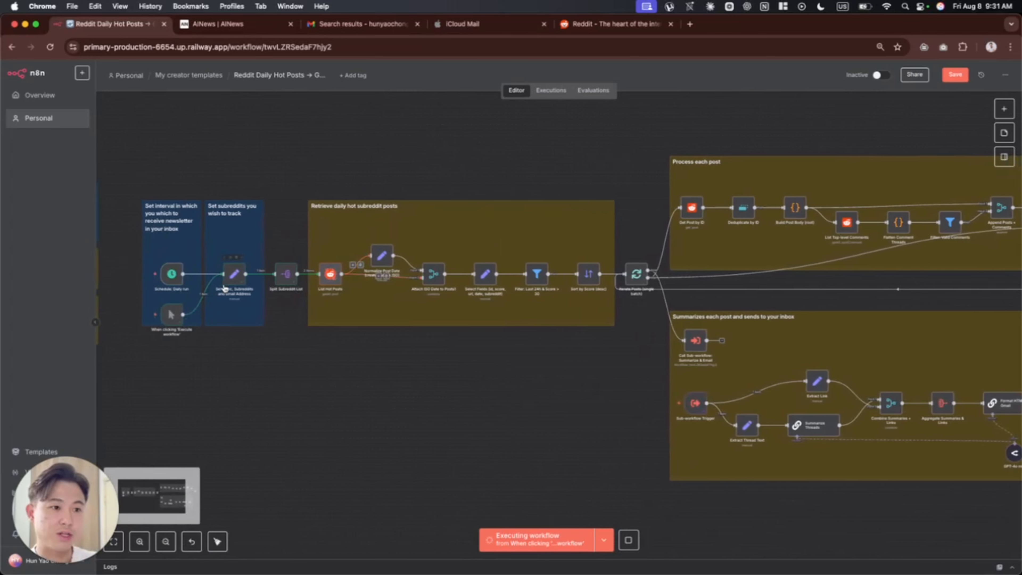
{"action": "double_click", "coordinate": [239, 278]}
{"action": "key", "text": "Escape"}
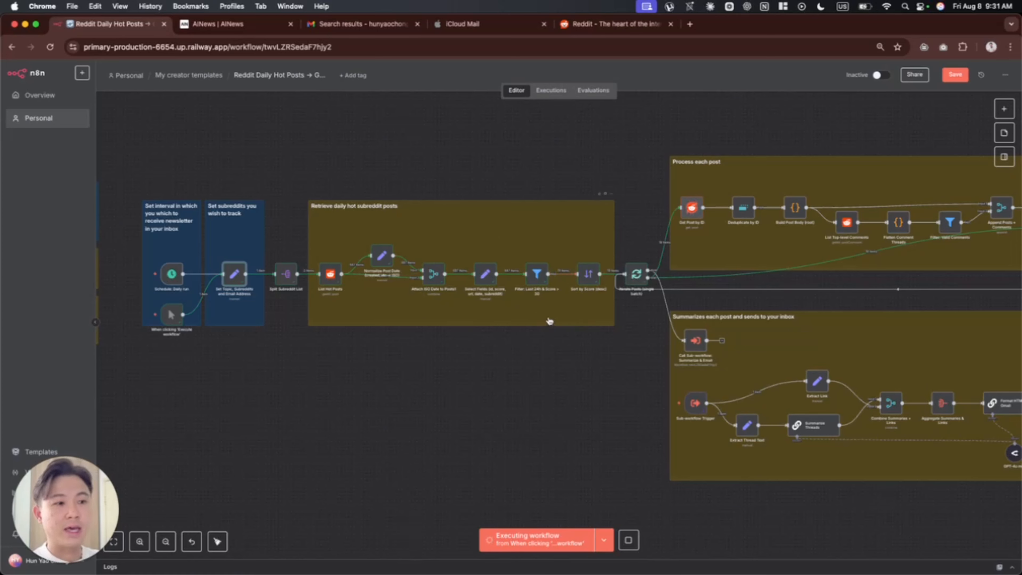
- Open the Filter: Last 24h & Score > 30 node and examine the expression in its date condition
{"action": "double_click", "coordinate": [537, 275]}
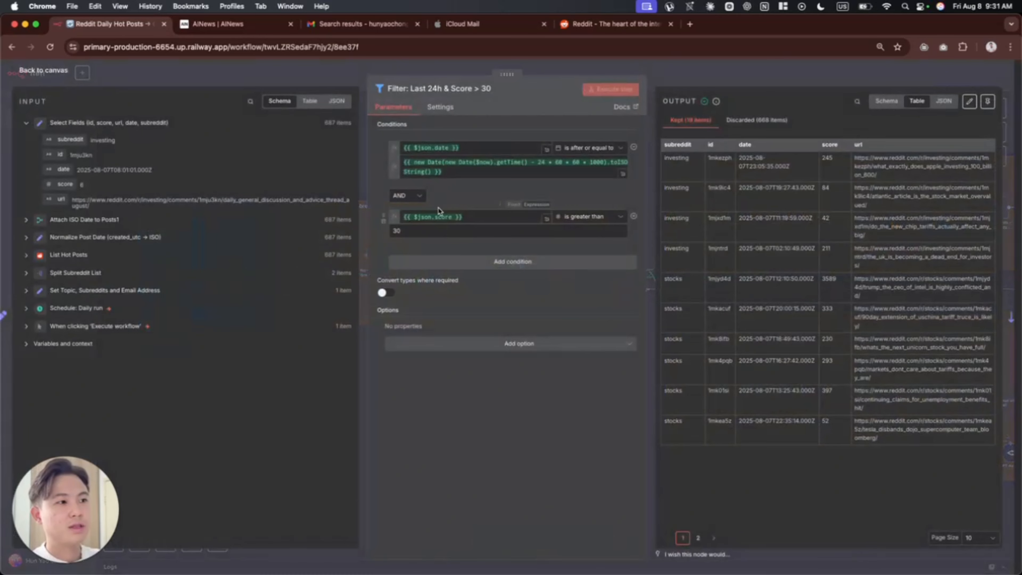
{"action": "left_click_drag", "start_coordinate": [458, 172], "coordinate": [407, 163]}
{"action": "left_click", "coordinate": [485, 170]}
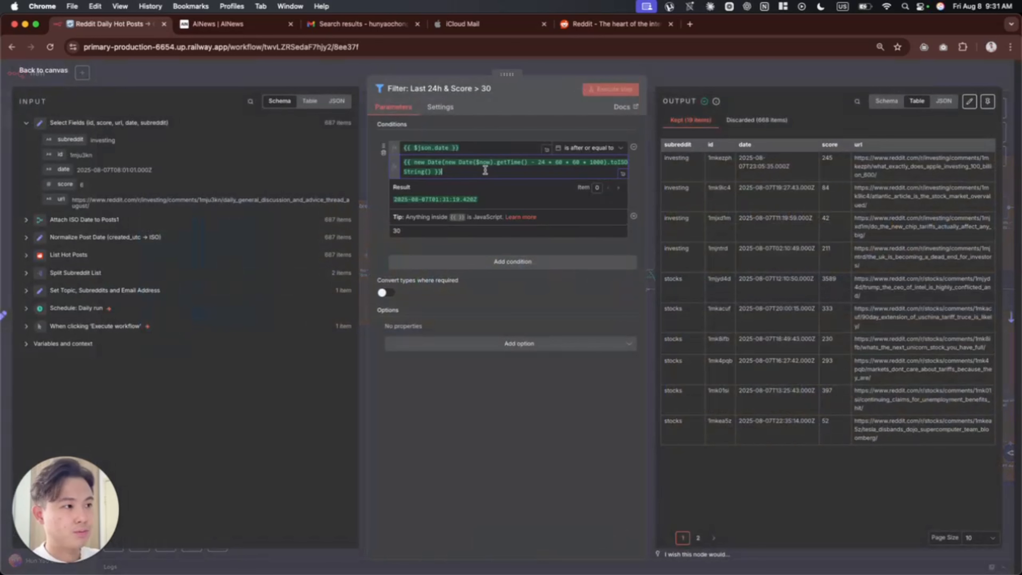
- Show the posts discarded by the filter and examine their scores against the score condition
{"action": "left_click", "coordinate": [474, 250]}
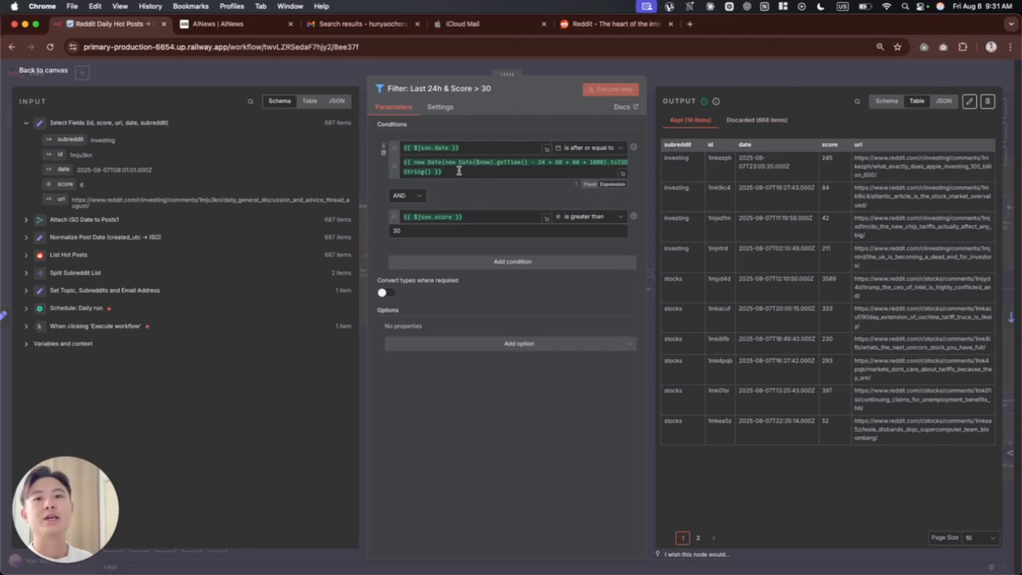
{"action": "left_click", "coordinate": [757, 120]}
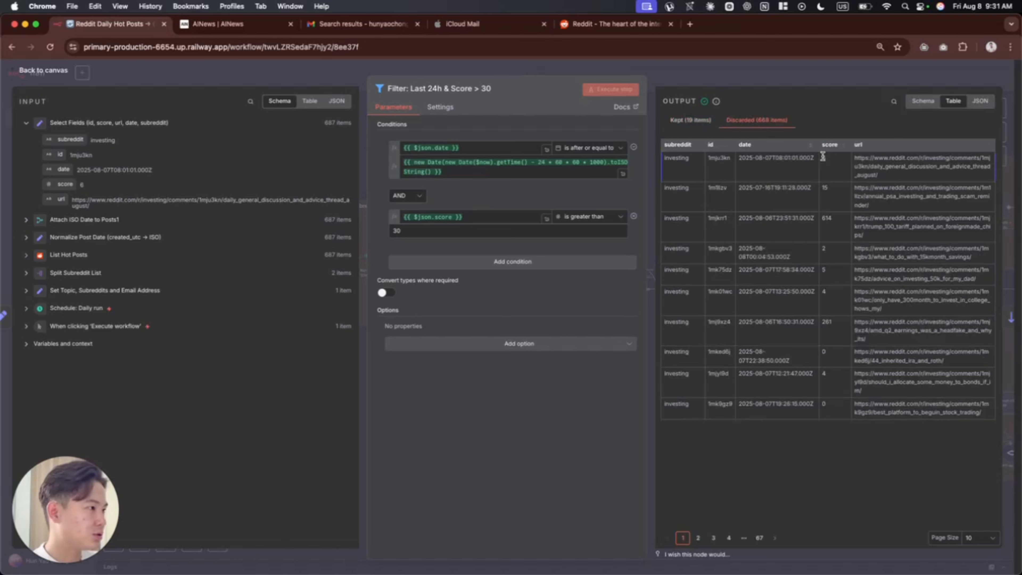
{"action": "left_click_drag", "start_coordinate": [823, 156], "coordinate": [839, 271]}
{"action": "left_click", "coordinate": [839, 269]}
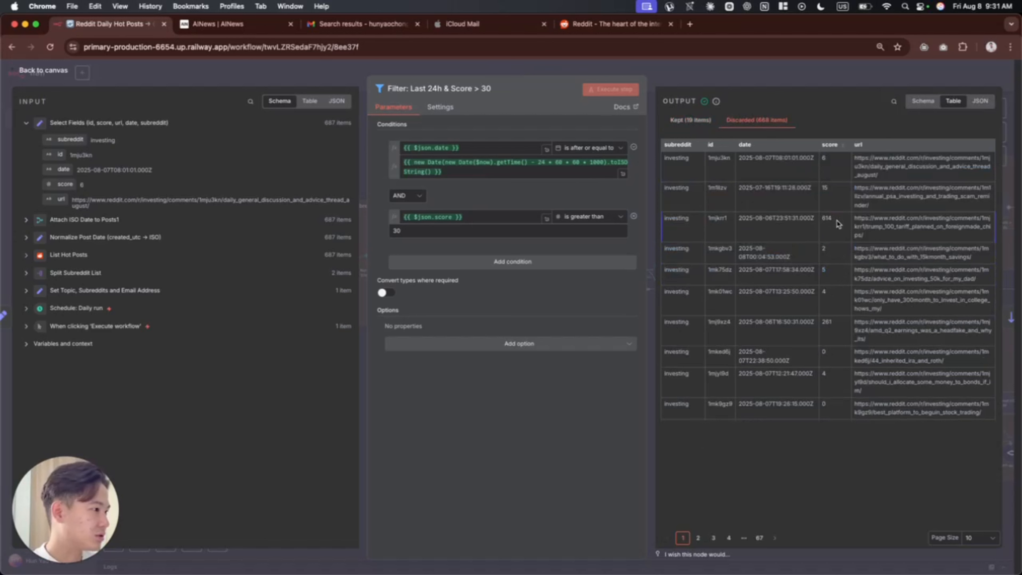
{"action": "double_click", "coordinate": [826, 219]}
{"action": "left_click", "coordinate": [839, 226]}
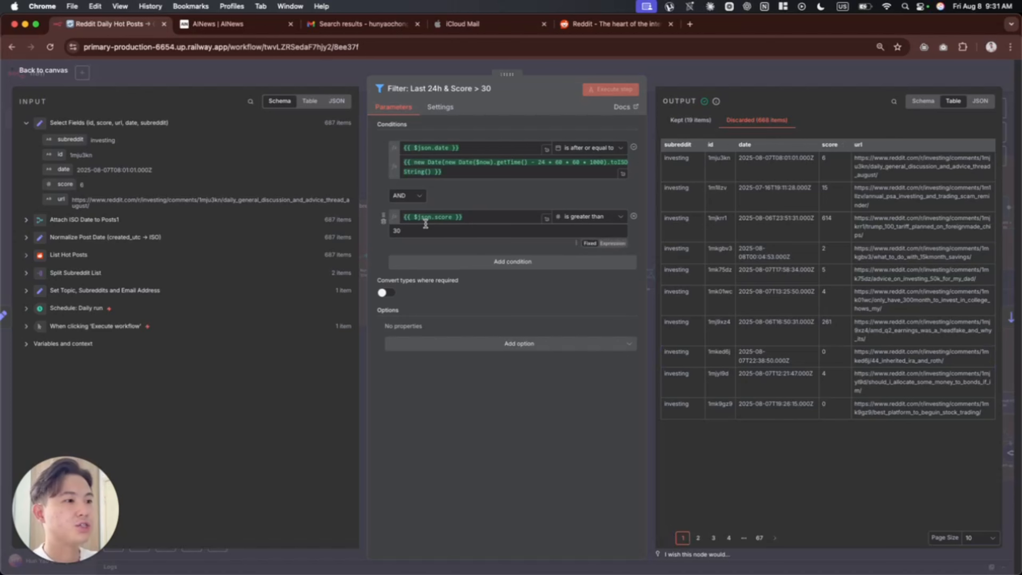
- Recheck the date condition's expression, and check the age of the discarded 100% chip tariff post on Reddit
{"action": "left_click_drag", "start_coordinate": [454, 171], "coordinate": [404, 160]}
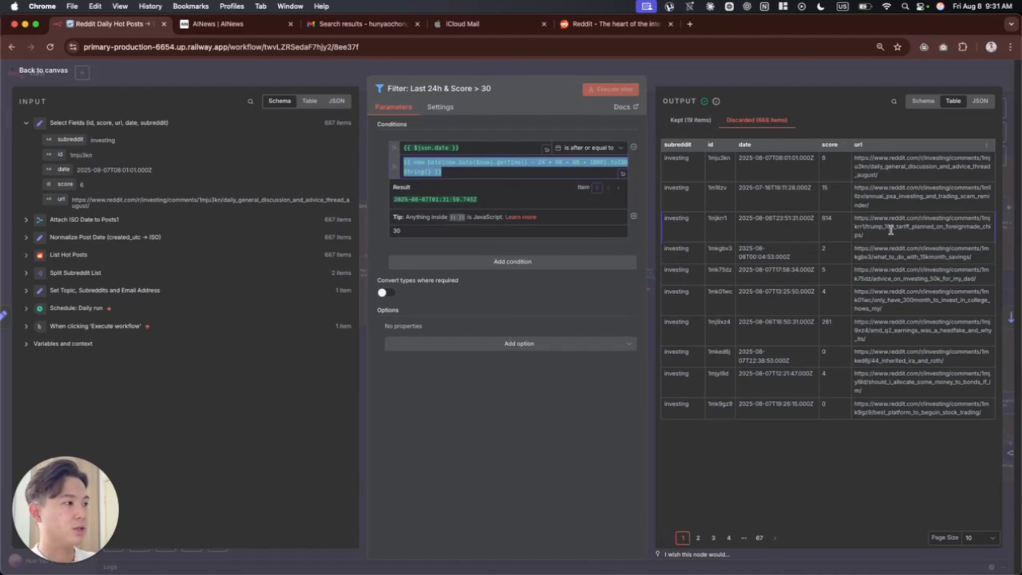
{"action": "left_click", "coordinate": [502, 172]}
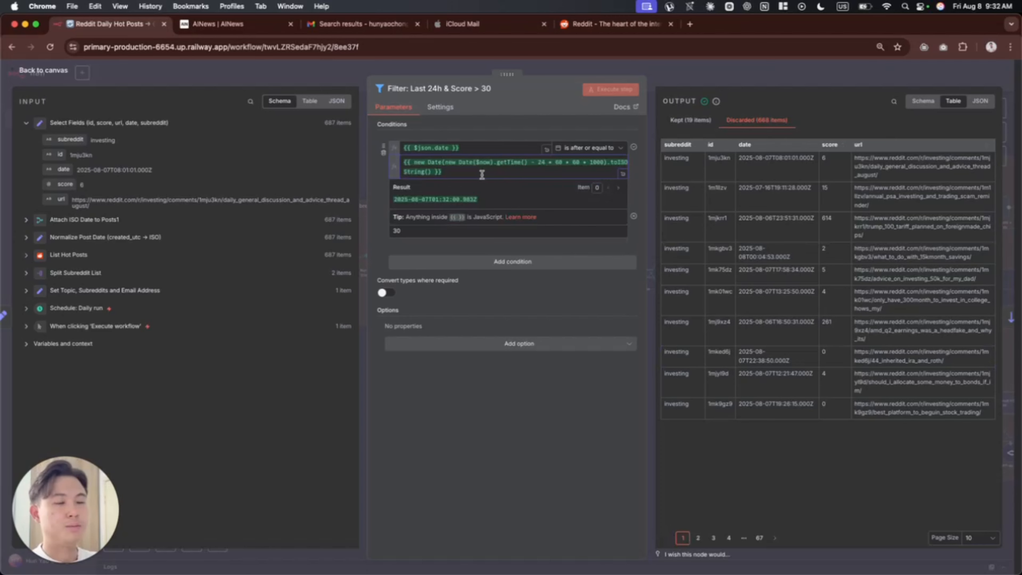
{"action": "left_click", "coordinate": [876, 240]}
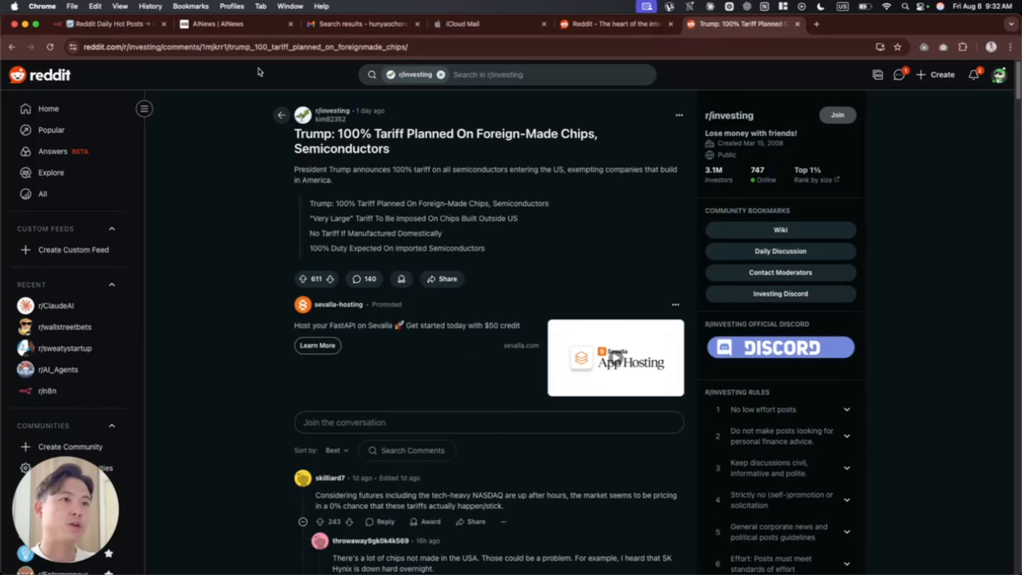
{"action": "left_click", "coordinate": [90, 24]}
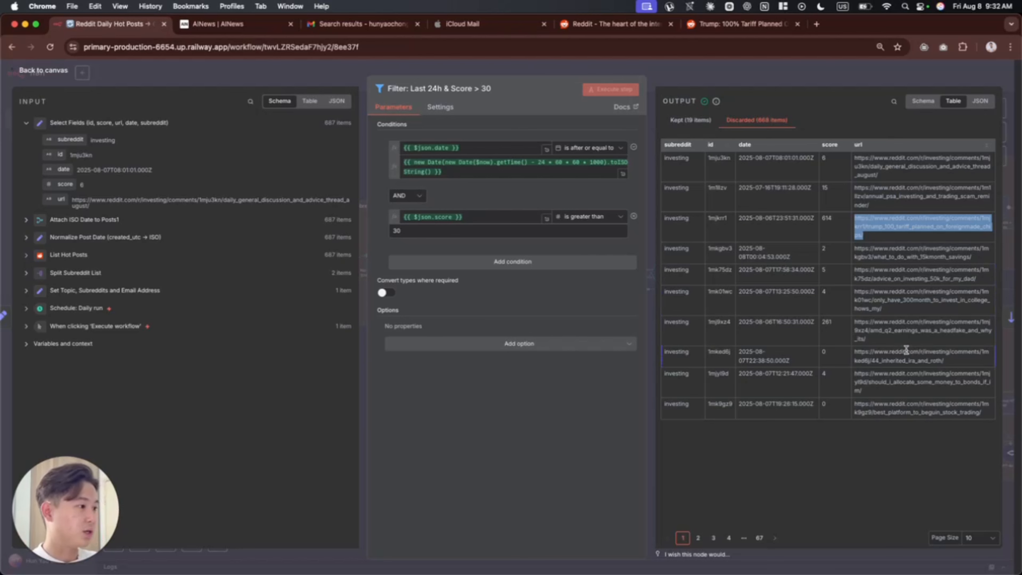
- Open the discarded annual investing and trading scam reminder post on Reddit in a new browser tab from its URL
{"action": "triple_click", "coordinate": [857, 188]}
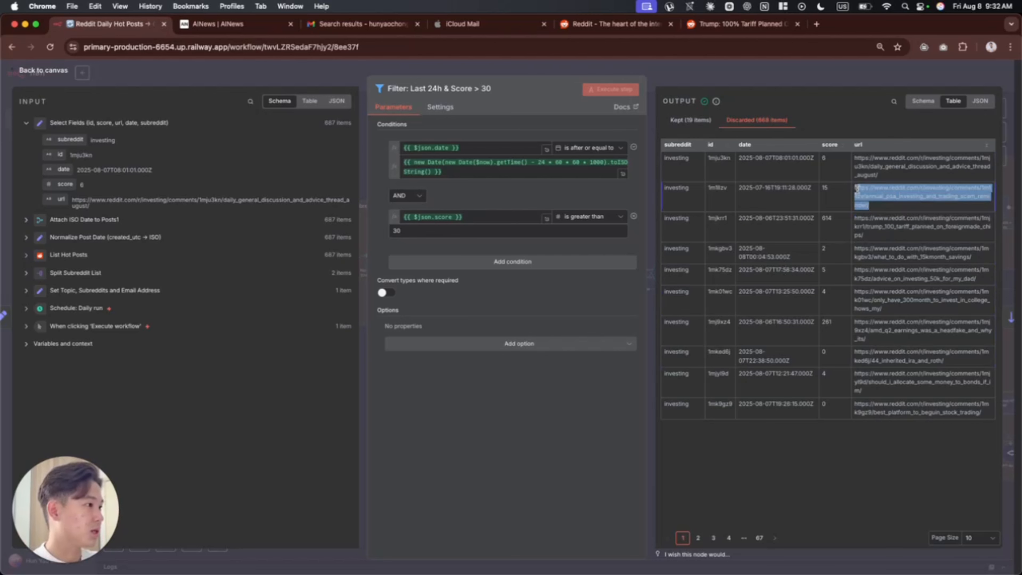
{"action": "key", "text": "super+c"}
{"action": "key", "text": "super+t"}
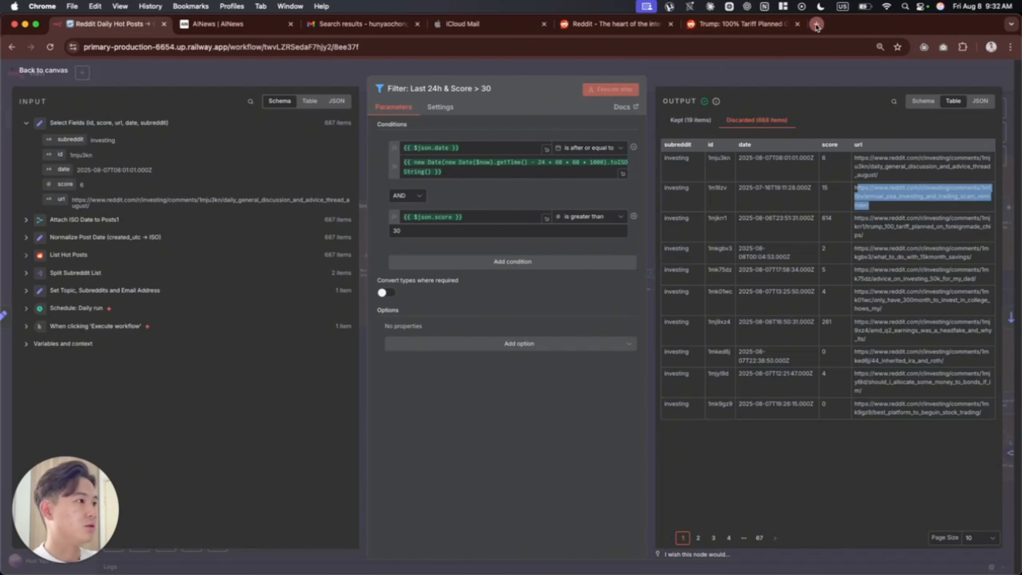
{"action": "key", "text": "super+v"}
{"action": "key", "text": "Return"}
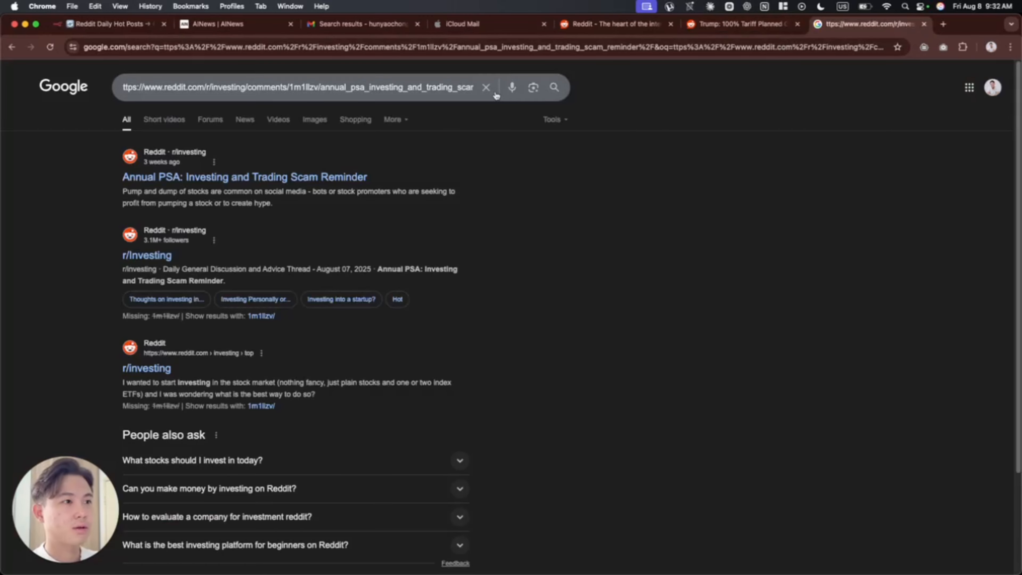
{"action": "left_click", "coordinate": [129, 48]}
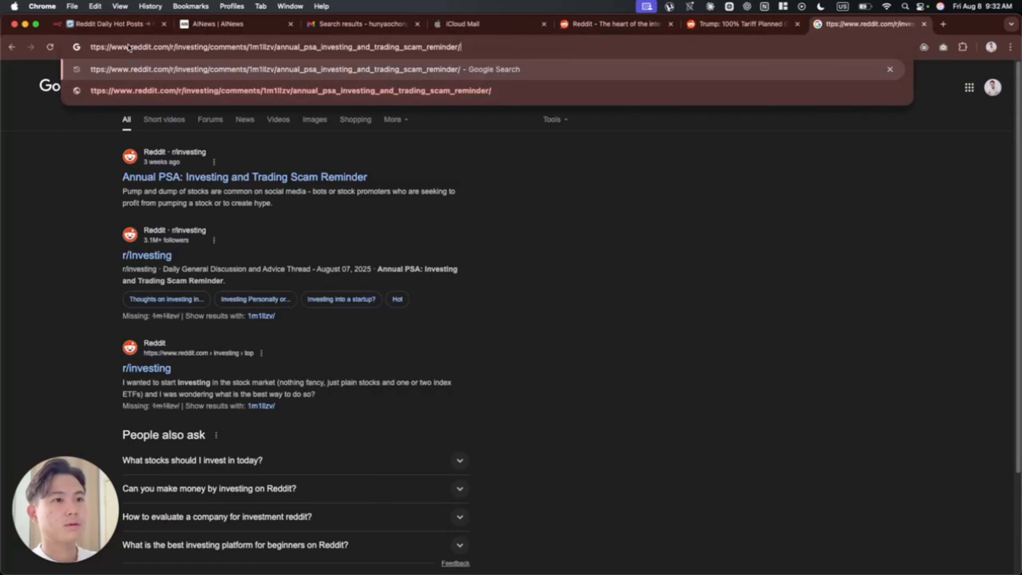
{"action": "key", "text": "Return"}
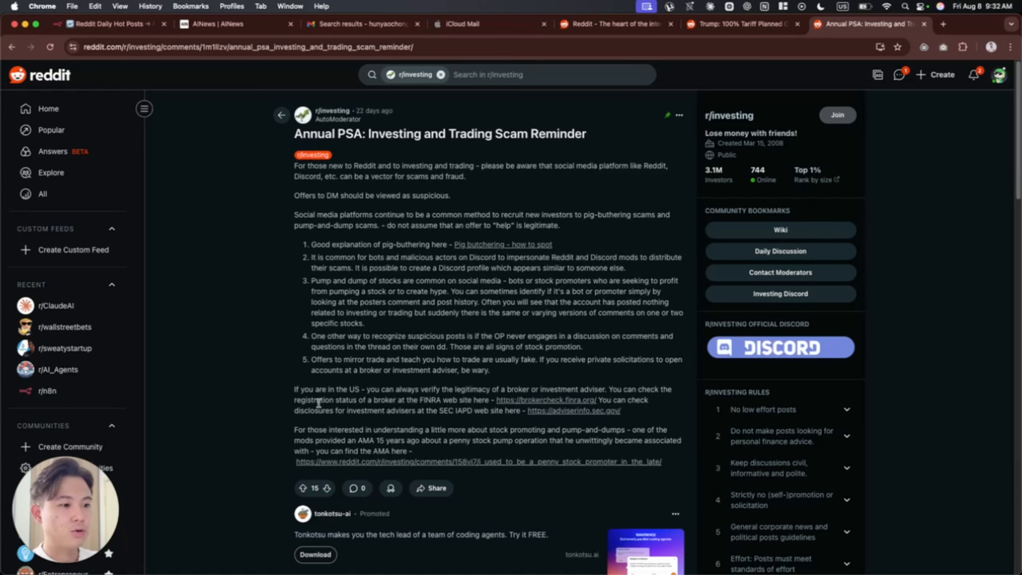
- Compare the scam reminder post's upvotes on Reddit with its score in the filter output
{"action": "scroll", "coordinate": [274, 469], "scroll_direction": "down", "scroll_amount": 3}
{"action": "left_click_drag", "start_coordinate": [275, 385], "coordinate": [330, 383]}
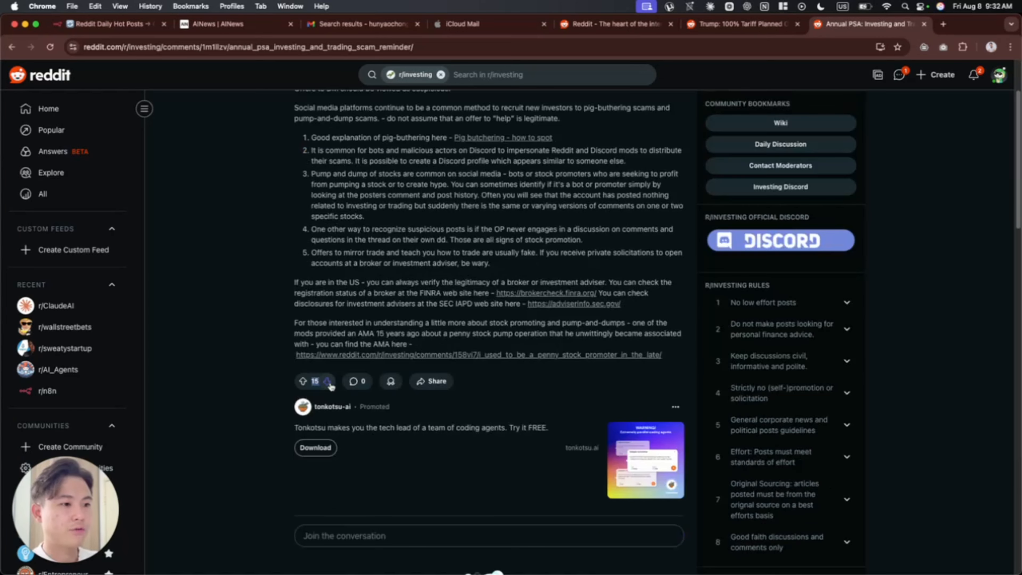
{"action": "left_click", "coordinate": [114, 24]}
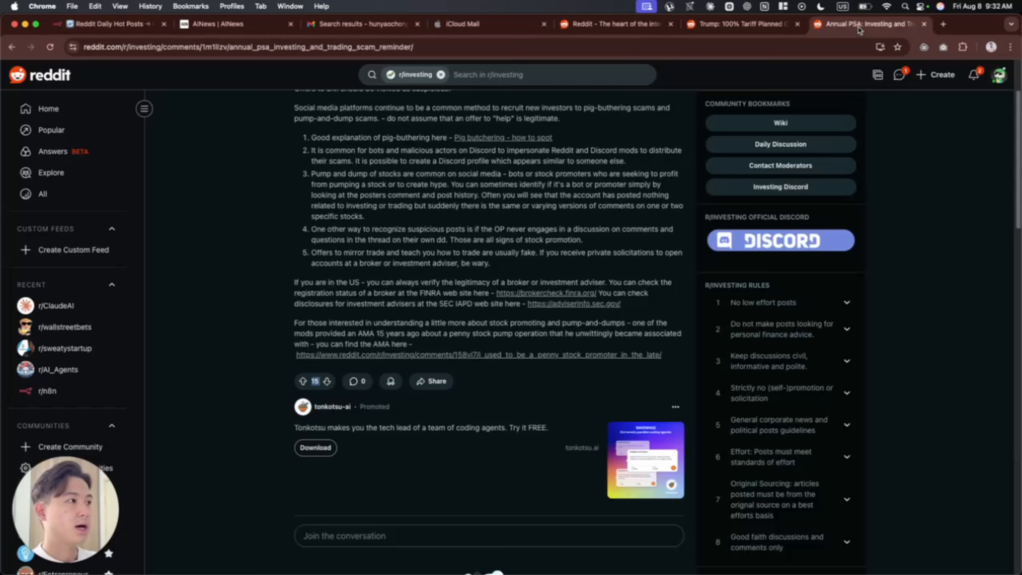
{"action": "left_click", "coordinate": [869, 25]}
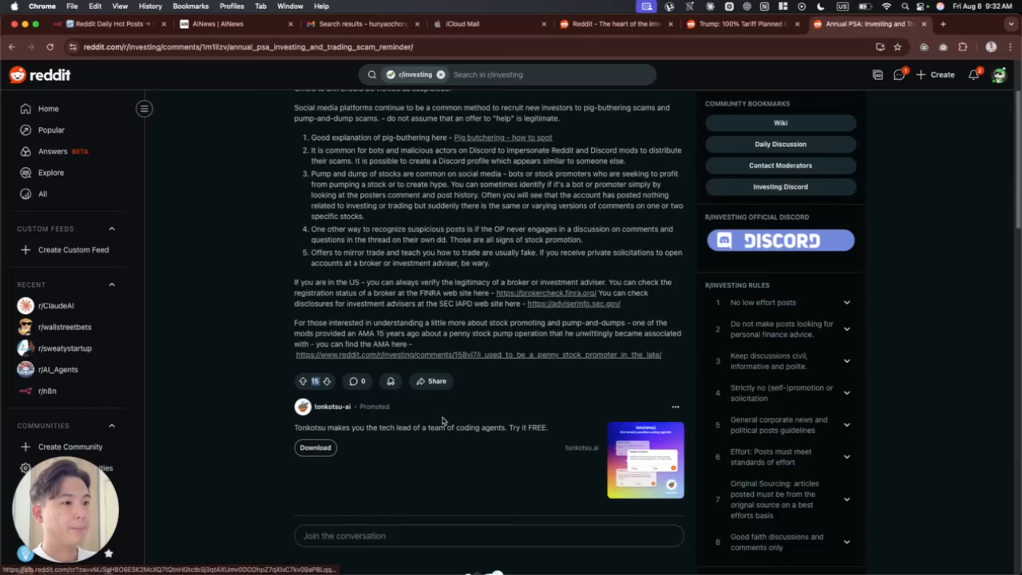
{"action": "scroll", "coordinate": [519, 446], "scroll_direction": "down", "scroll_amount": 5}
{"action": "scroll", "coordinate": [519, 447], "scroll_direction": "up", "scroll_amount": 5}
{"action": "left_click", "coordinate": [145, 25]}
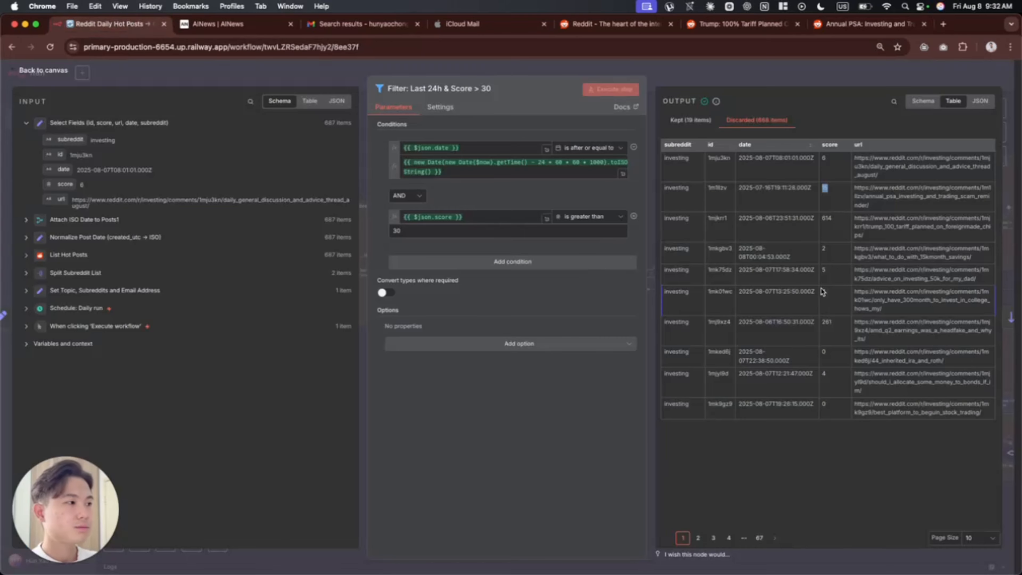
- Show the posts kept by the filter, and return to the canvas at the post-processing sections
{"action": "left_click", "coordinate": [690, 120]}
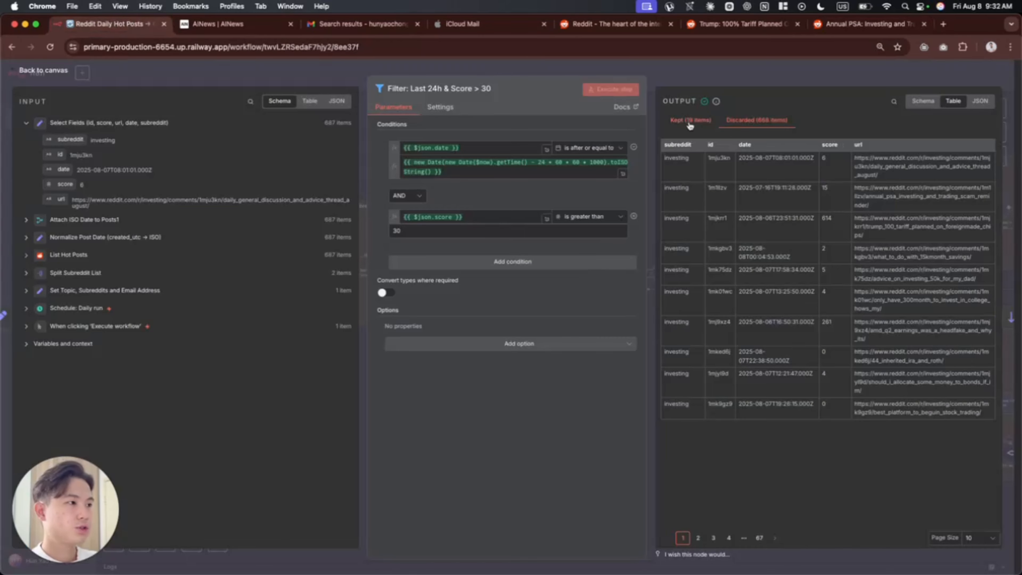
{"action": "left_click", "coordinate": [731, 80]}
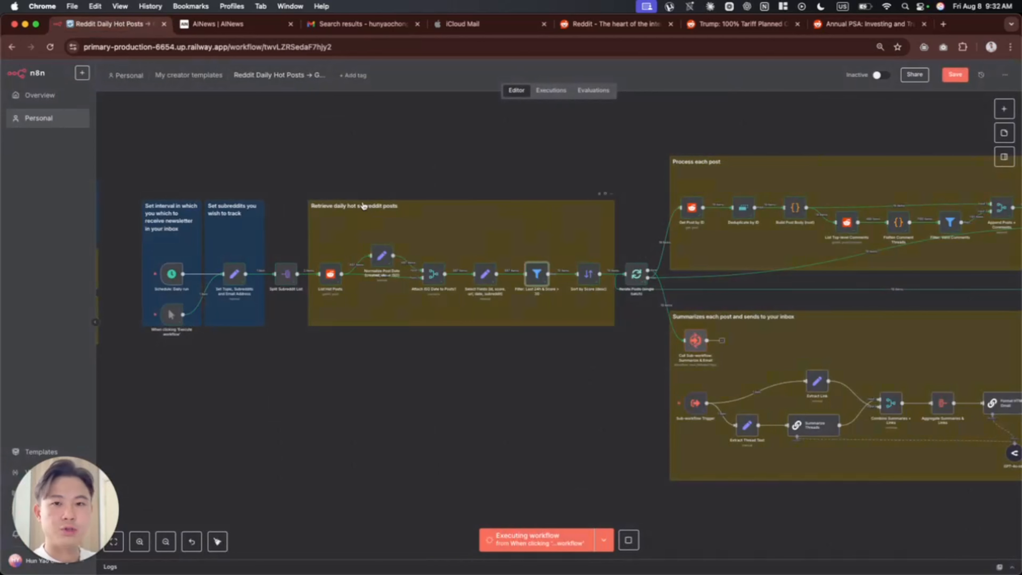
{"action": "scroll", "coordinate": [560, 354], "scroll_direction": "right", "scroll_amount": 3}
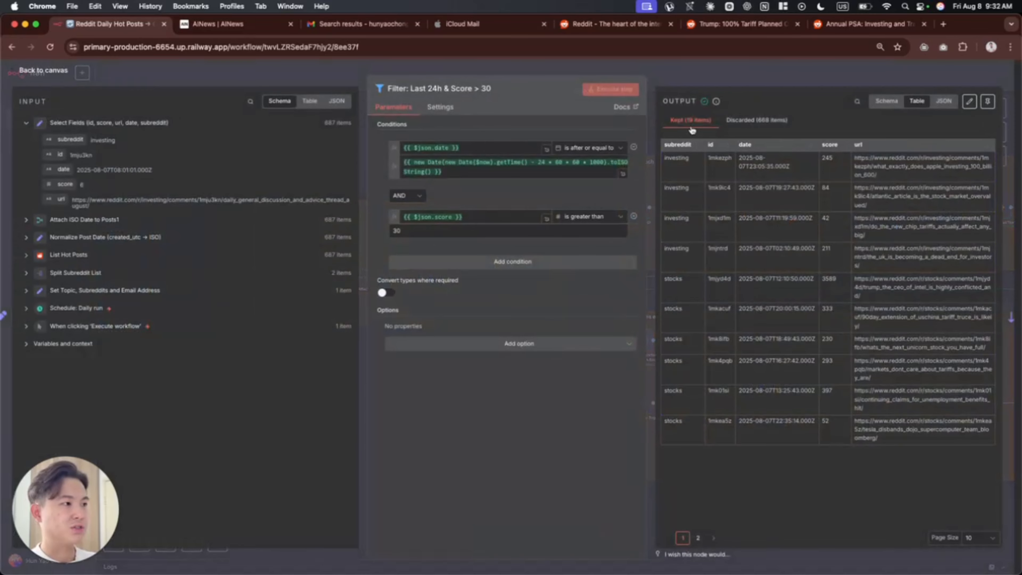
{"action": "key", "text": "Escape"}
{"action": "scroll", "coordinate": [660, 229], "scroll_direction": "right", "scroll_amount": 4}
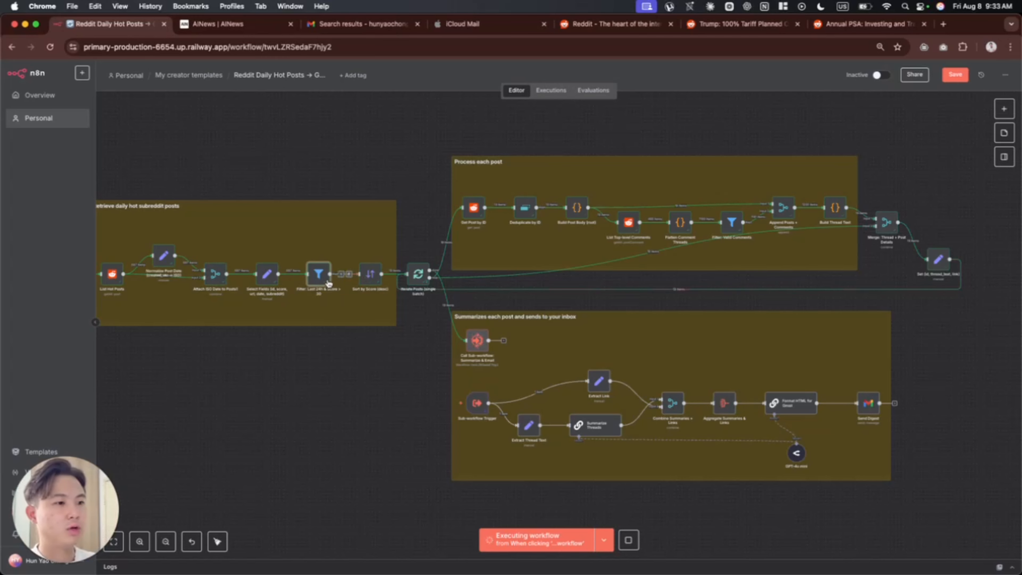
- Open the Sort by Score (desc) node and load its highest-scoring post's URL in a new browser tab
{"action": "double_click", "coordinate": [371, 274]}
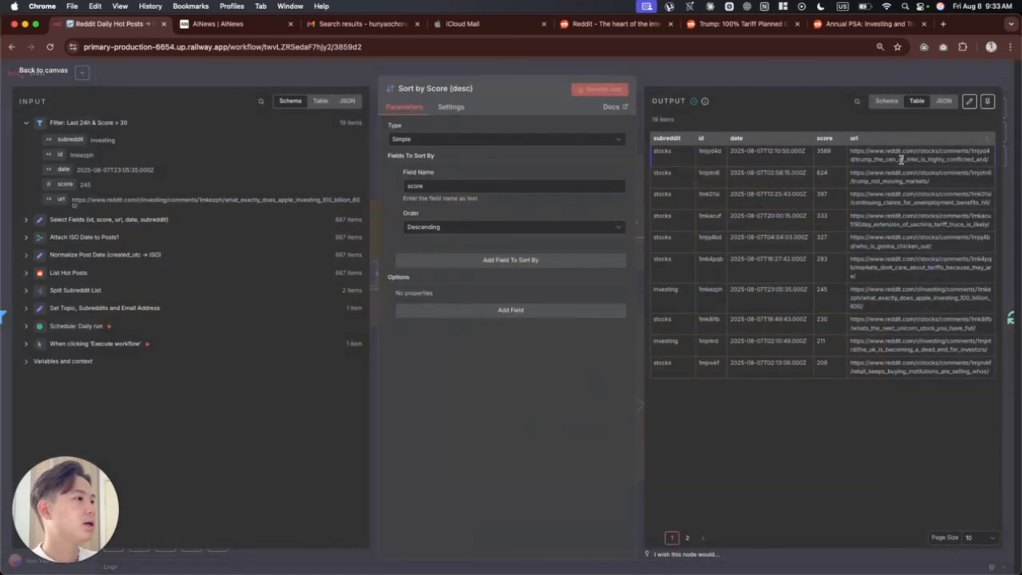
{"action": "triple_click", "coordinate": [922, 159]}
{"action": "key", "text": "super+c"}
{"action": "key", "text": "super+t"}
{"action": "key", "text": "super+v"}
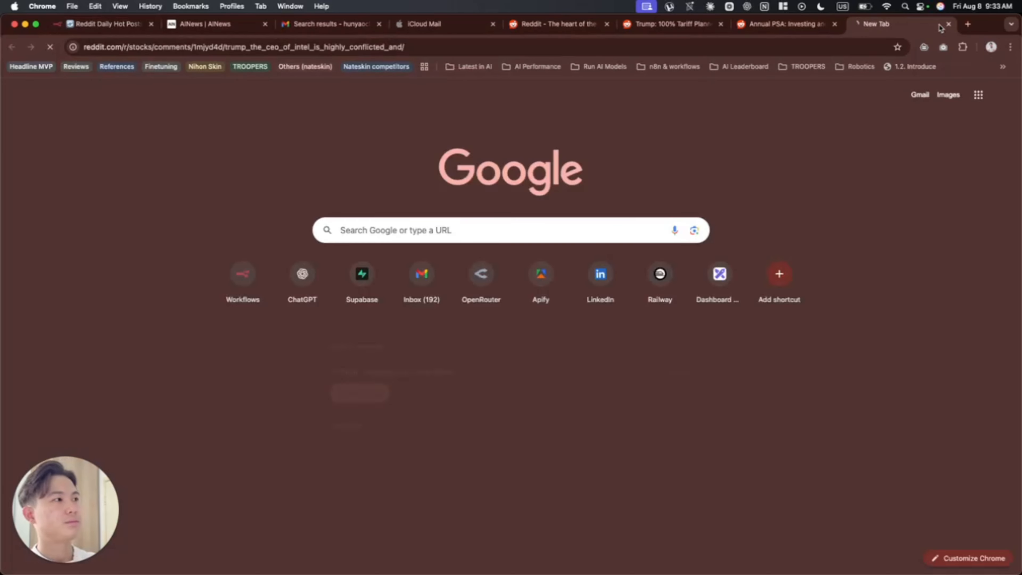
{"action": "key", "text": "Return"}
- Move the Reddit post to its own window and tile it side by side with the workflow window
{"action": "left_click_drag", "start_coordinate": [907, 27], "coordinate": [956, 150]}
{"action": "key", "text": "ctrl+alt+Right"}
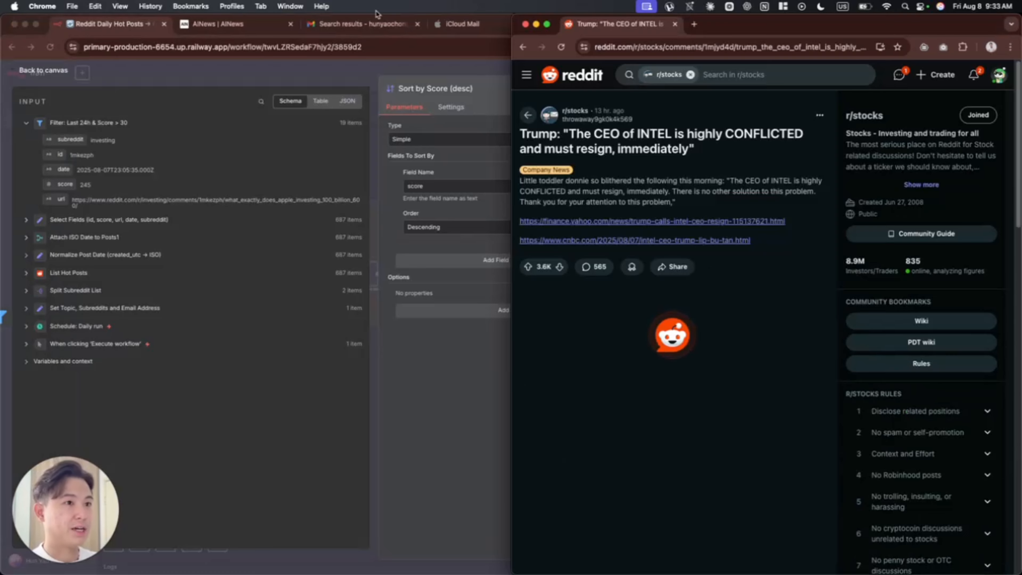
{"action": "left_click", "coordinate": [130, 36]}
{"action": "key", "text": "ctrl+alt+Left"}
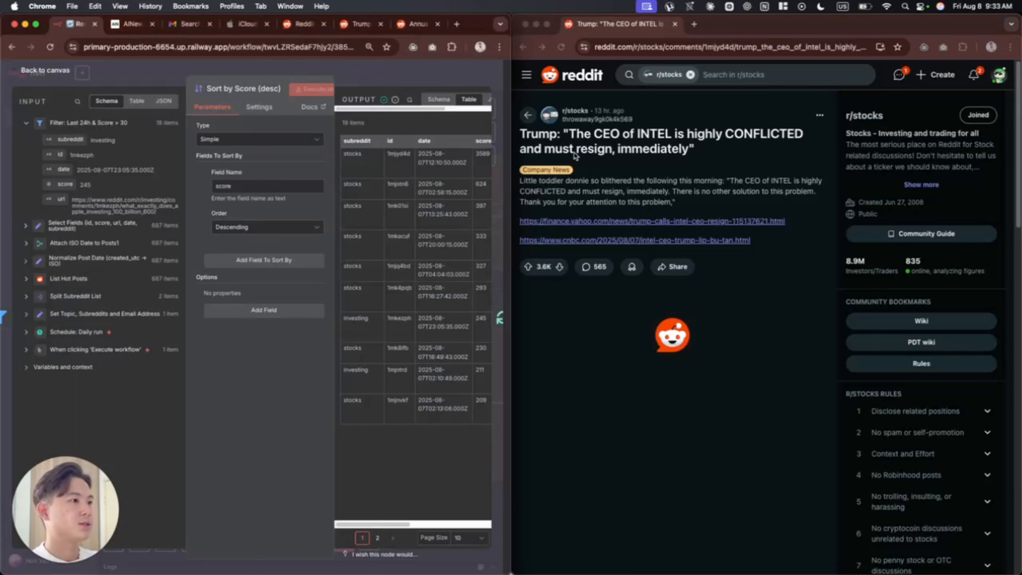
- Read the title and body text of the r/stocks post about the Intel CEO
{"action": "left_click", "coordinate": [584, 147]}
{"action": "left_click_drag", "start_coordinate": [538, 133], "coordinate": [723, 149]}
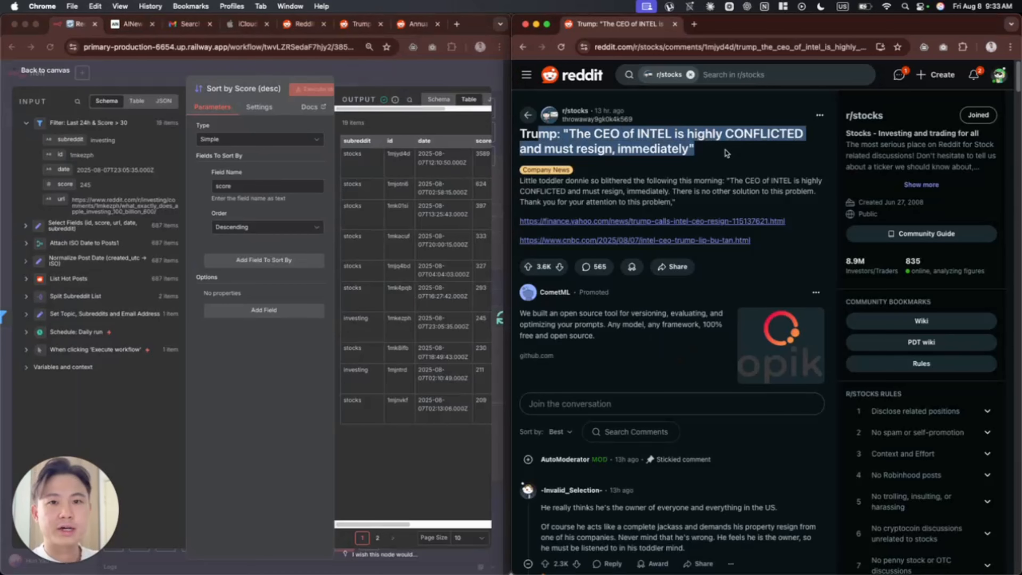
{"action": "left_click", "coordinate": [692, 167]}
{"action": "left_click_drag", "start_coordinate": [531, 182], "coordinate": [707, 192]}
{"action": "left_click", "coordinate": [572, 181]}
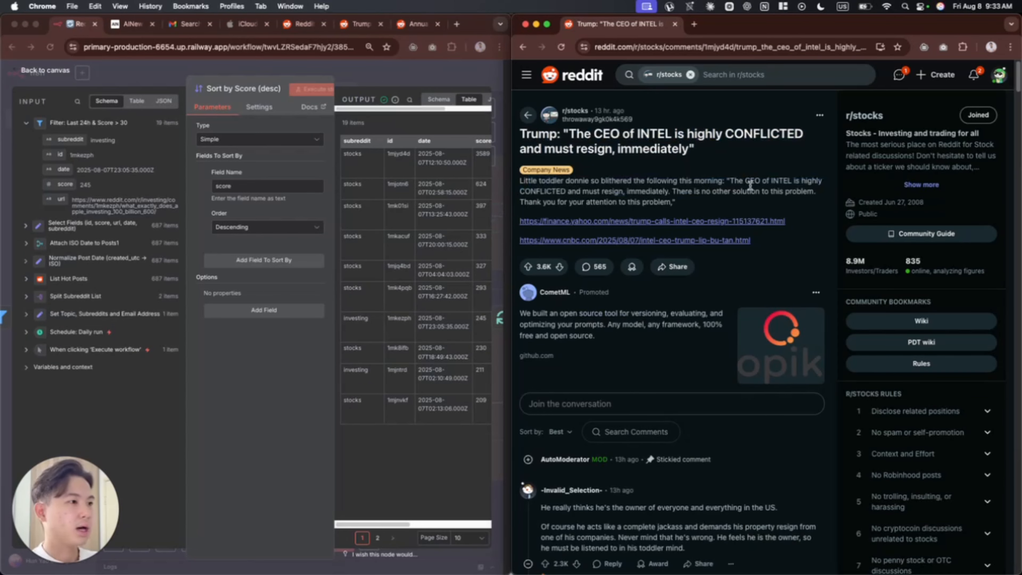
{"action": "left_click_drag", "start_coordinate": [737, 182], "coordinate": [801, 181]}
{"action": "left_click", "coordinate": [768, 212]}
{"action": "left_click_drag", "start_coordinate": [519, 193], "coordinate": [663, 193]}
- Read the top comment on the Intel CEO post and the replies nested under it
{"action": "scroll", "coordinate": [692, 191], "scroll_direction": "down", "scroll_amount": 2}
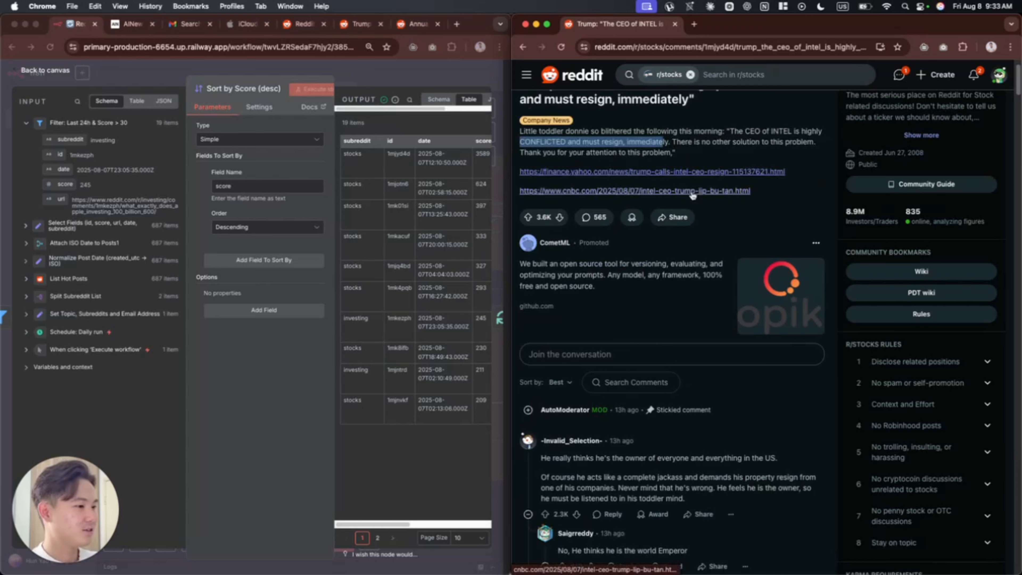
{"action": "scroll", "coordinate": [692, 197], "scroll_direction": "down", "scroll_amount": 5}
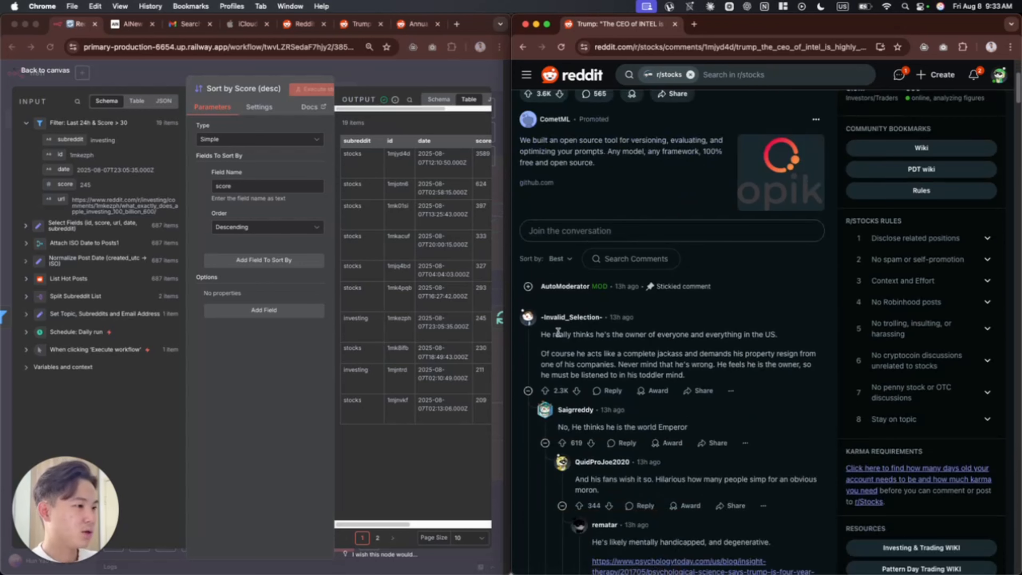
{"action": "left_click_drag", "start_coordinate": [548, 335], "coordinate": [785, 338]}
{"action": "left_click", "coordinate": [794, 345]}
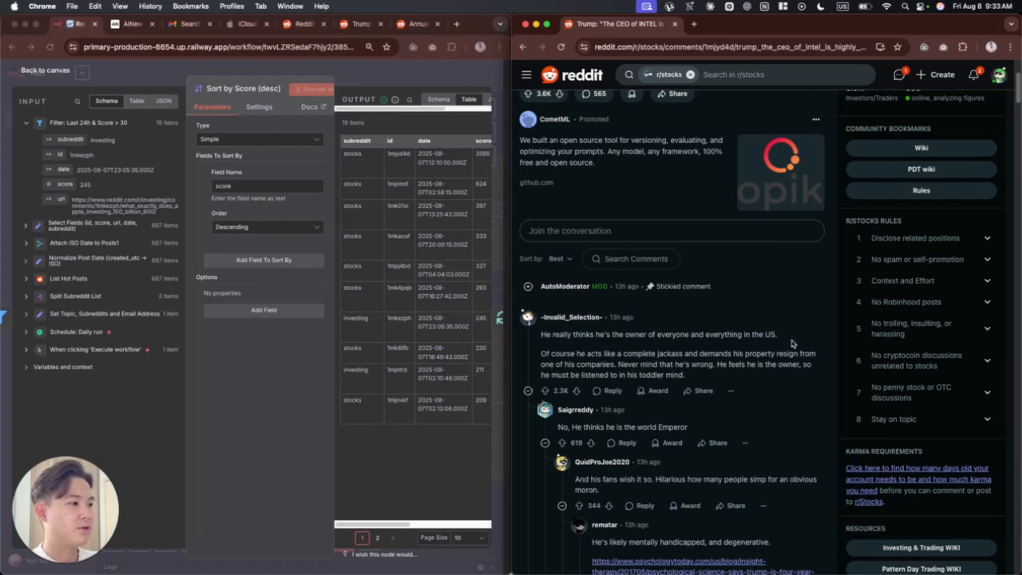
{"action": "scroll", "coordinate": [794, 344], "scroll_direction": "down", "scroll_amount": 1}
{"action": "scroll", "coordinate": [576, 331], "scroll_direction": "down", "scroll_amount": 1}
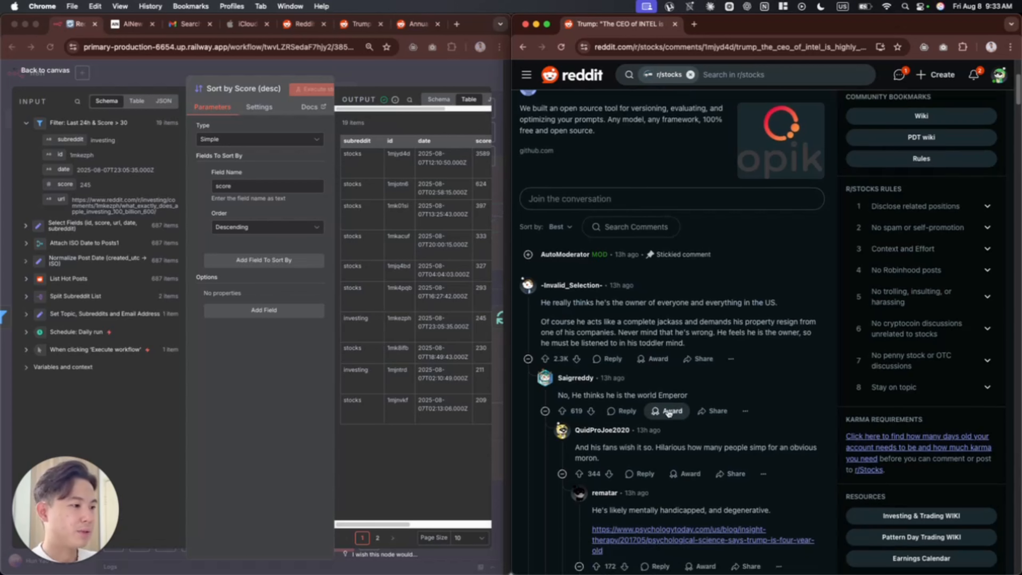
{"action": "left_click_drag", "start_coordinate": [579, 396], "coordinate": [649, 389]}
- Look over the Intel post and its comment thread again beside the sorted workflow results
{"action": "left_click", "coordinate": [367, 78]}
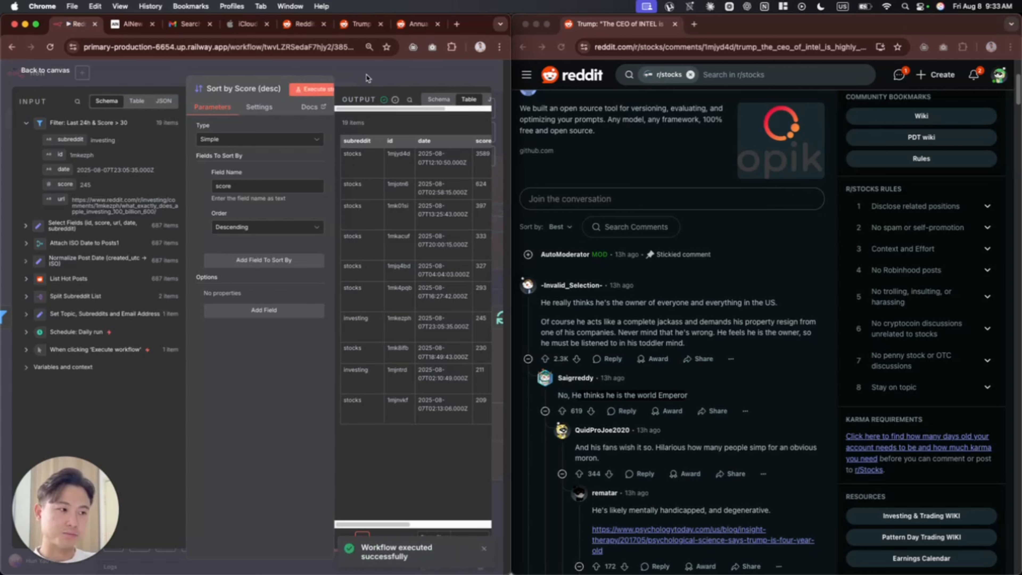
{"action": "scroll", "coordinate": [777, 152], "scroll_direction": "up", "scroll_amount": 5}
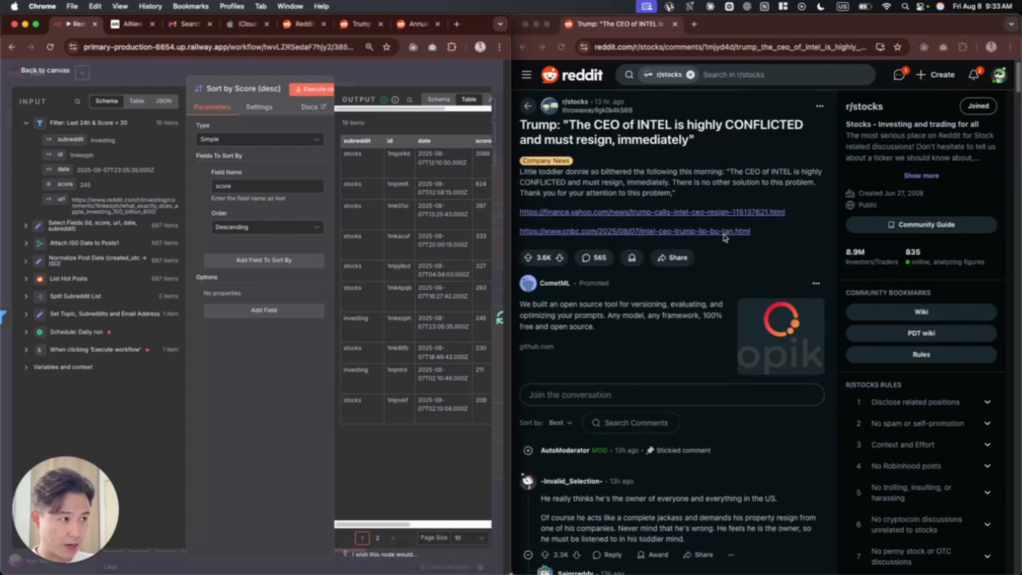
{"action": "scroll", "coordinate": [635, 227], "scroll_direction": "down", "scroll_amount": 4}
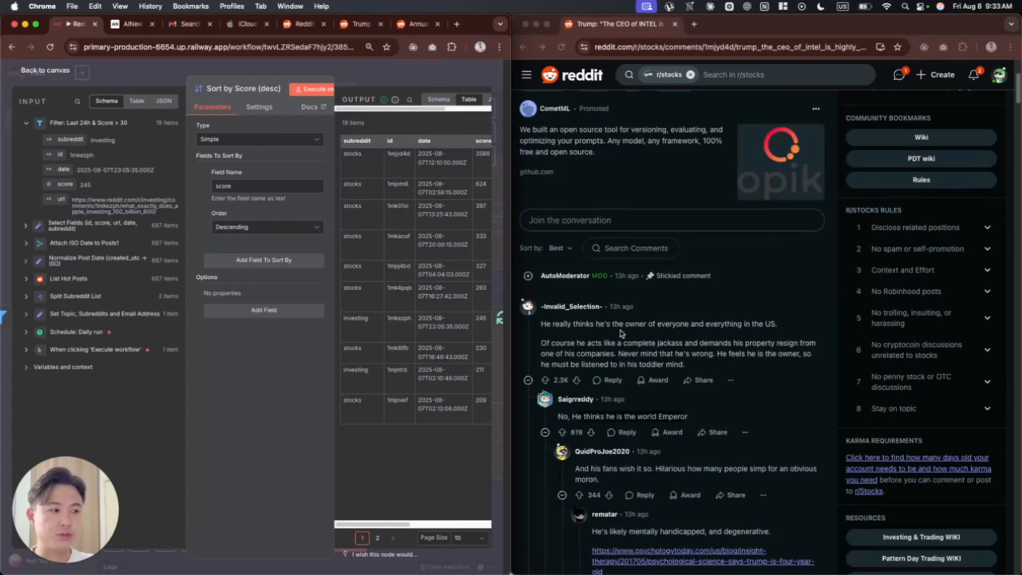
{"action": "scroll", "coordinate": [619, 334], "scroll_direction": "down", "scroll_amount": 1}
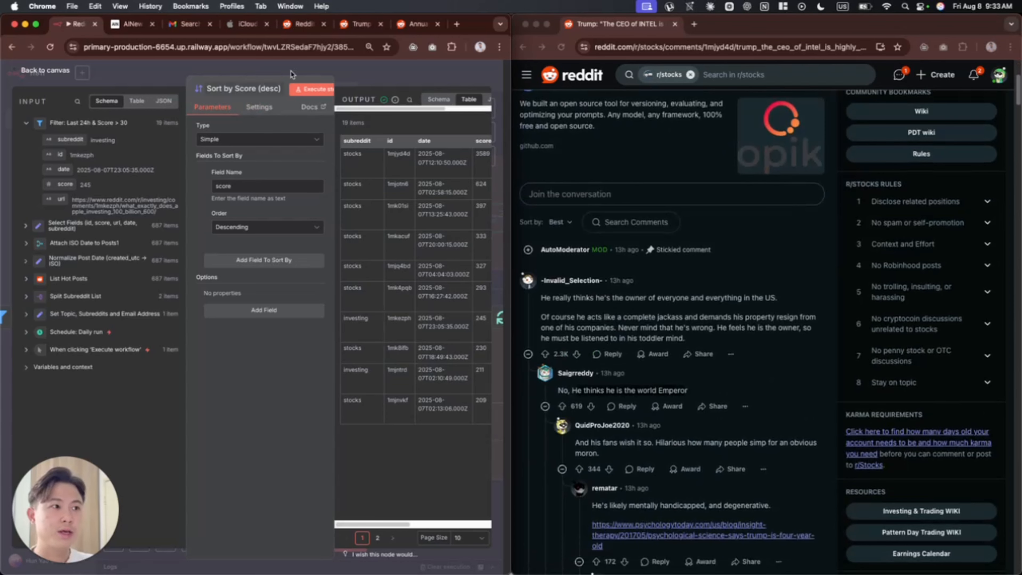
- Close the score sorting node and look over the Process each post and summary sections beside the Intel post's comments
{"action": "left_click", "coordinate": [384, 71]}
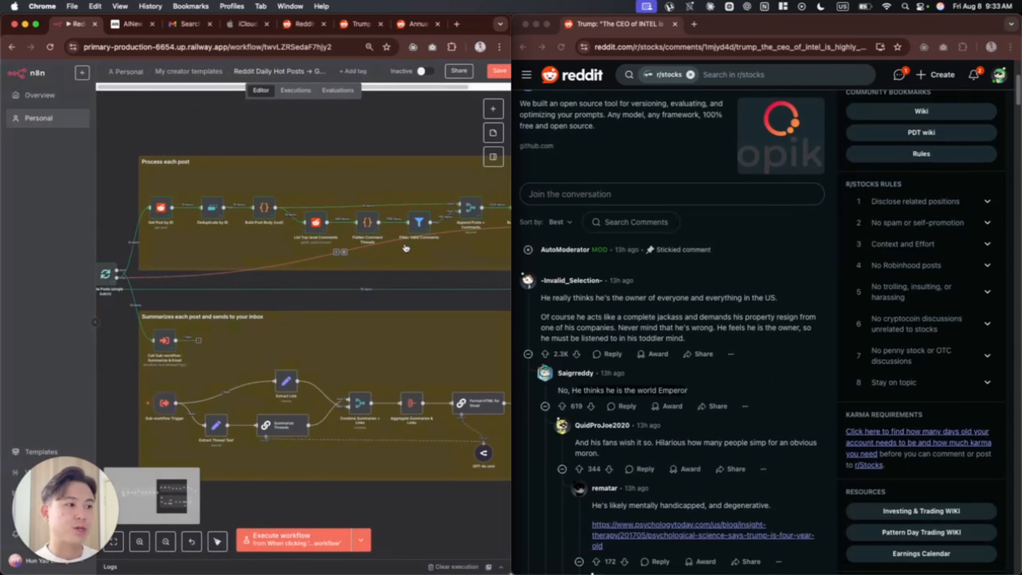
{"action": "scroll", "coordinate": [627, 231], "scroll_direction": "up", "scroll_amount": 8}
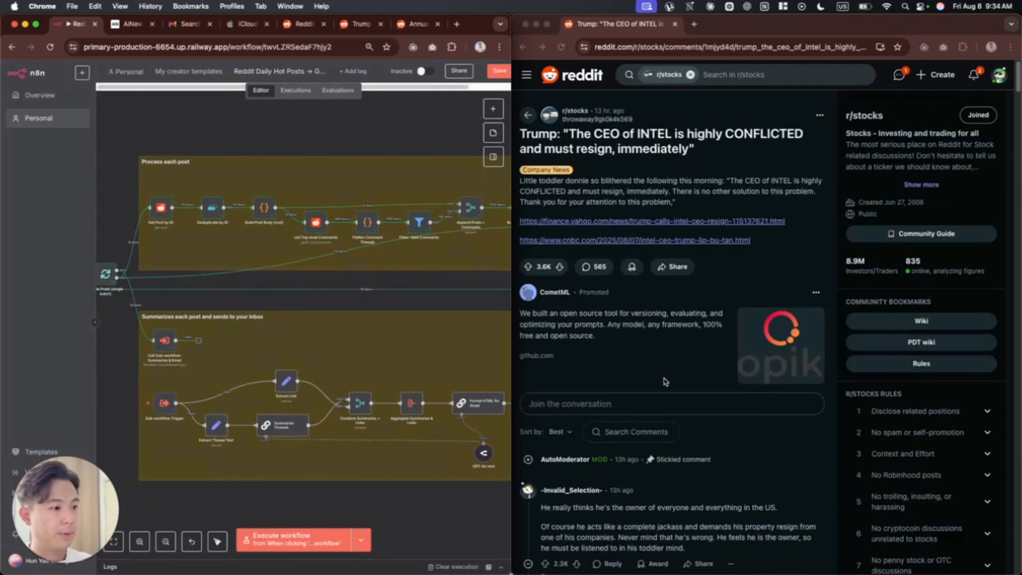
{"action": "scroll", "coordinate": [665, 381], "scroll_direction": "down", "scroll_amount": 8}
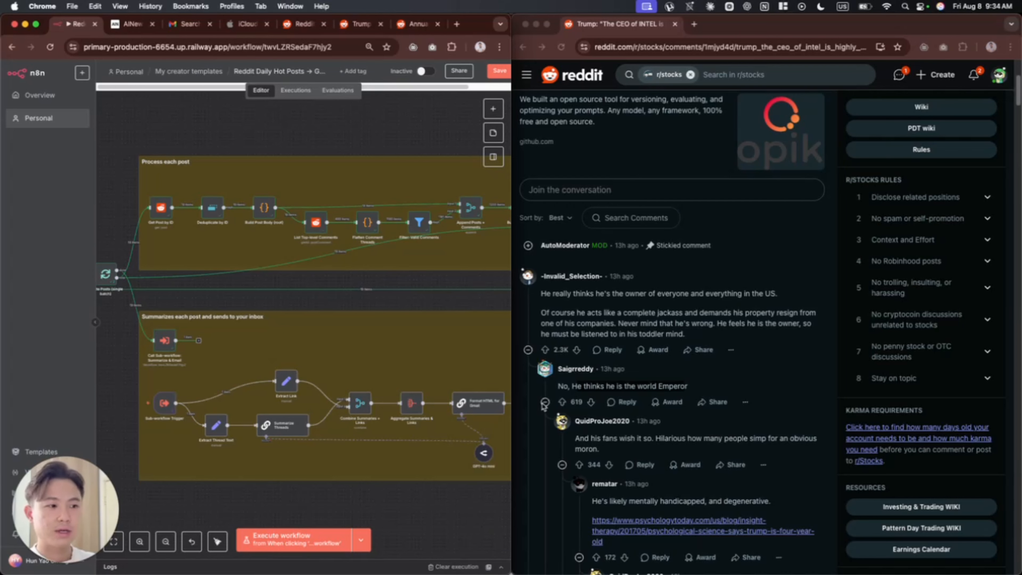
{"action": "scroll", "coordinate": [261, 391], "scroll_direction": "right", "scroll_amount": 2}
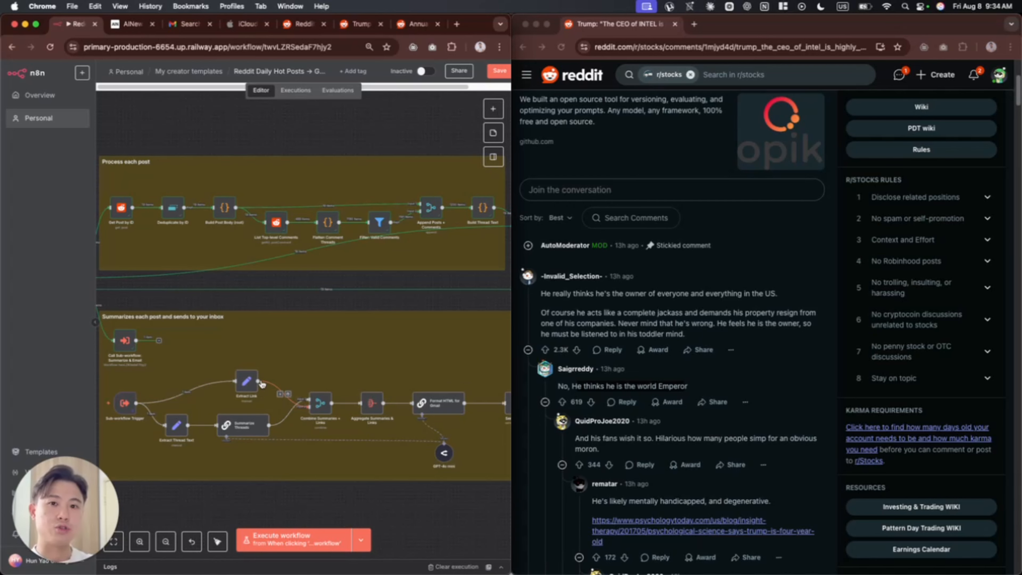
{"action": "scroll", "coordinate": [290, 358], "scroll_direction": "left", "scroll_amount": 2}
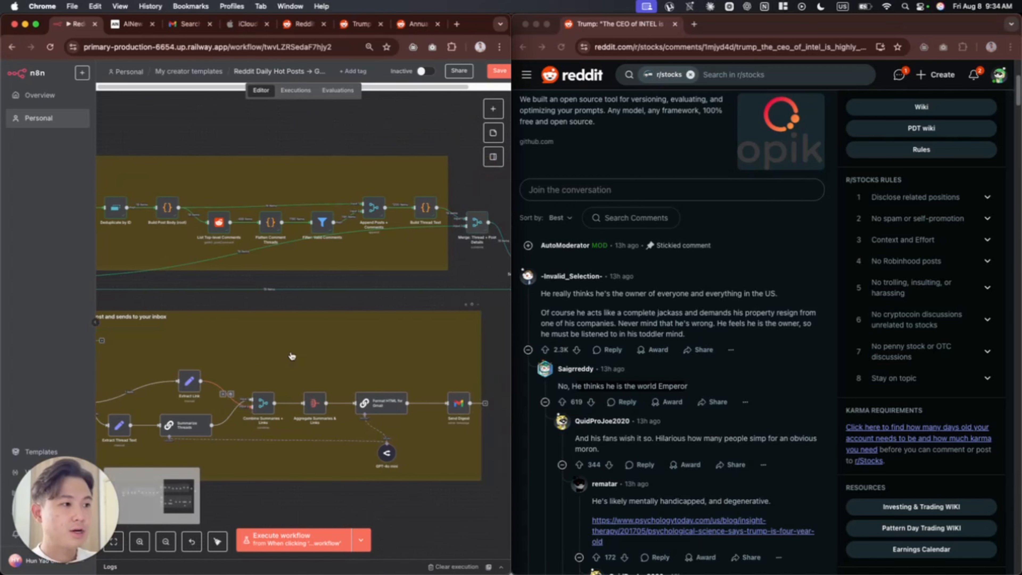
{"action": "scroll", "coordinate": [392, 281], "scroll_direction": "right", "scroll_amount": 3}
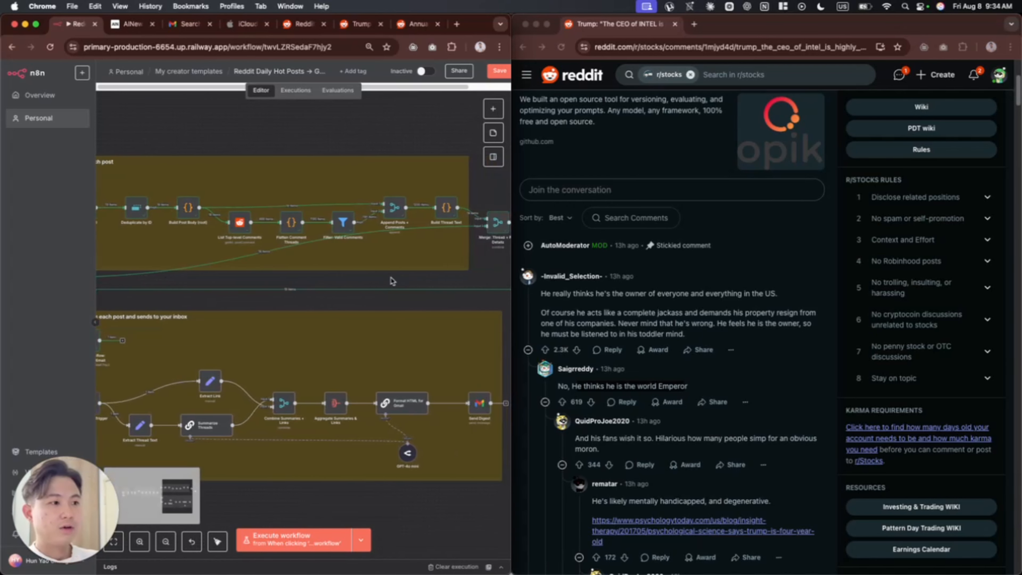
- Open the Build Thread Text node and examine the thread_text output for the Intel post
{"action": "double_click", "coordinate": [449, 209]}
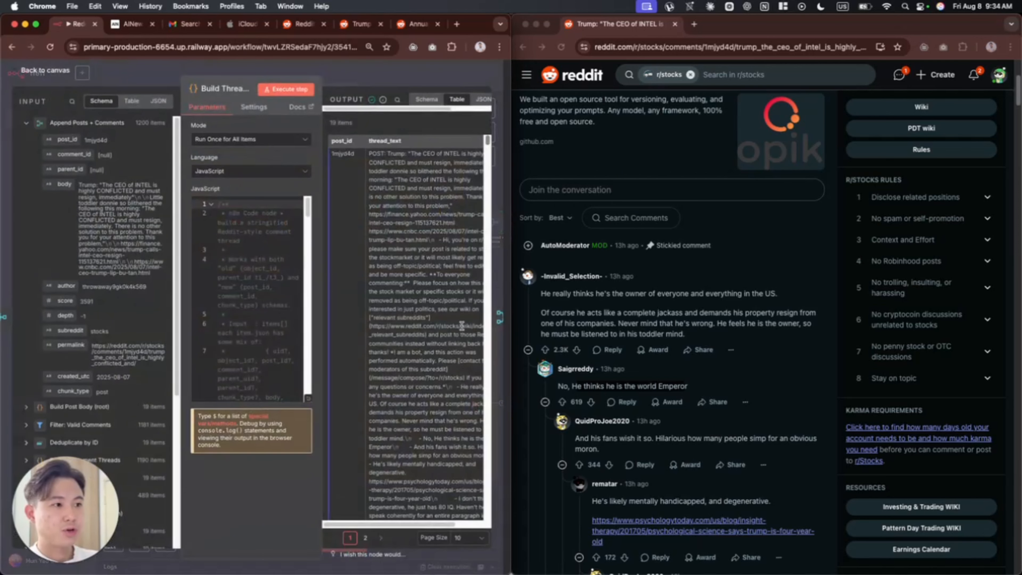
{"action": "scroll", "coordinate": [454, 326], "scroll_direction": "right", "scroll_amount": 3}
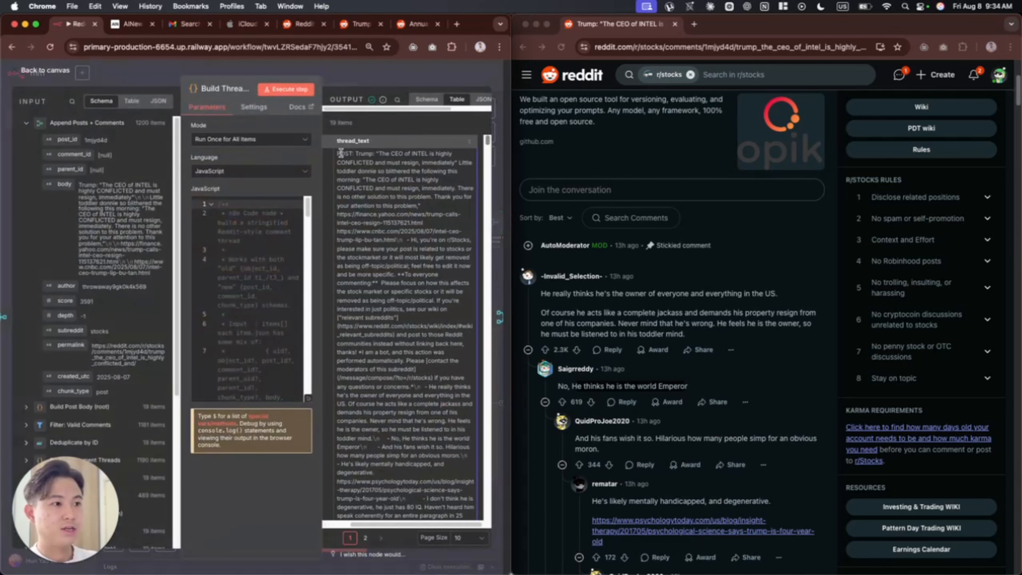
{"action": "left_click_drag", "start_coordinate": [337, 154], "coordinate": [447, 361]}
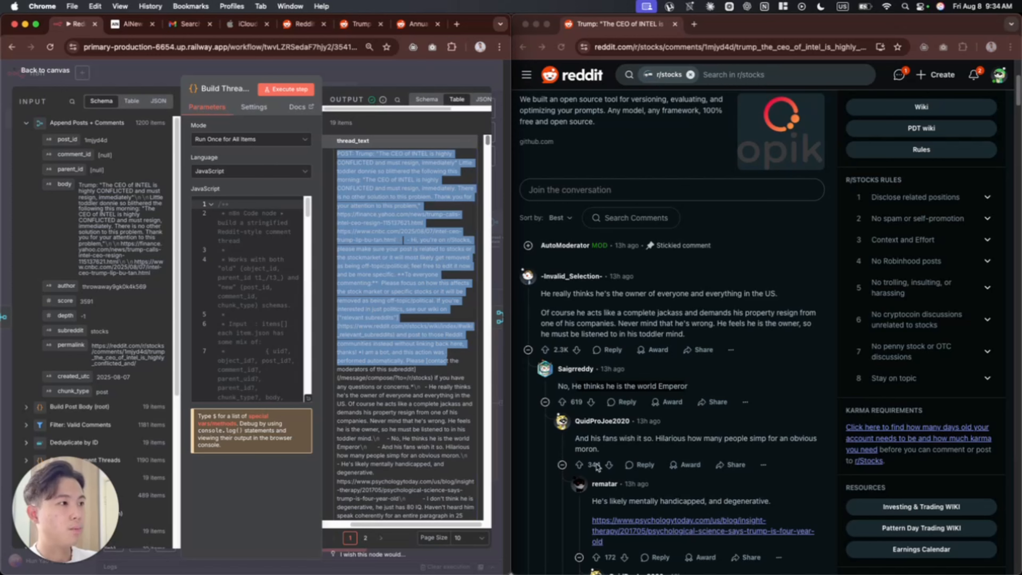
{"action": "scroll", "coordinate": [729, 293], "scroll_direction": "up", "scroll_amount": 1}
{"action": "left_click", "coordinate": [418, 248]}
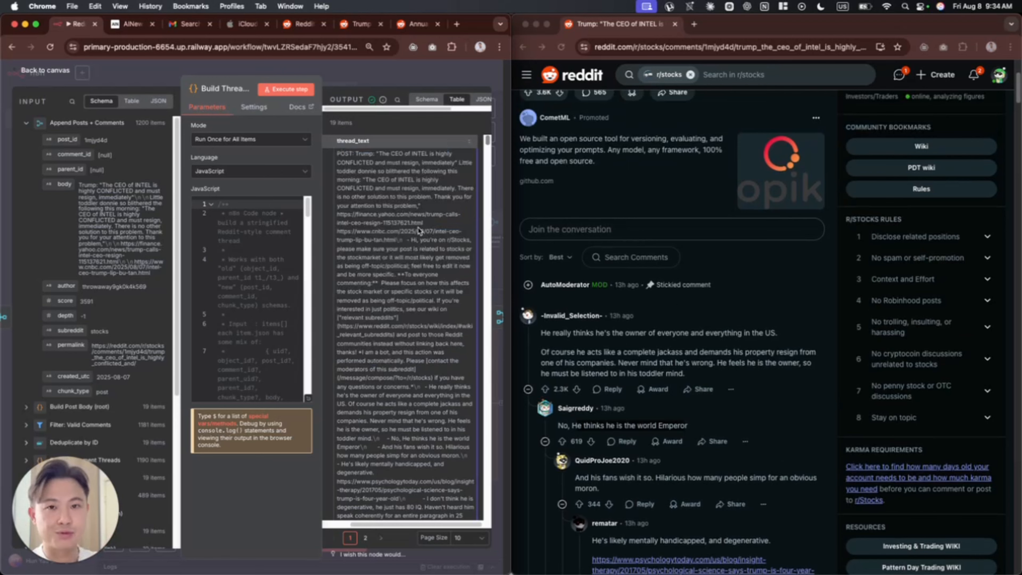
- Compare the title, body and article links in thread_text with those in the original Reddit post
{"action": "scroll", "coordinate": [642, 222], "scroll_direction": "up", "scroll_amount": 4}
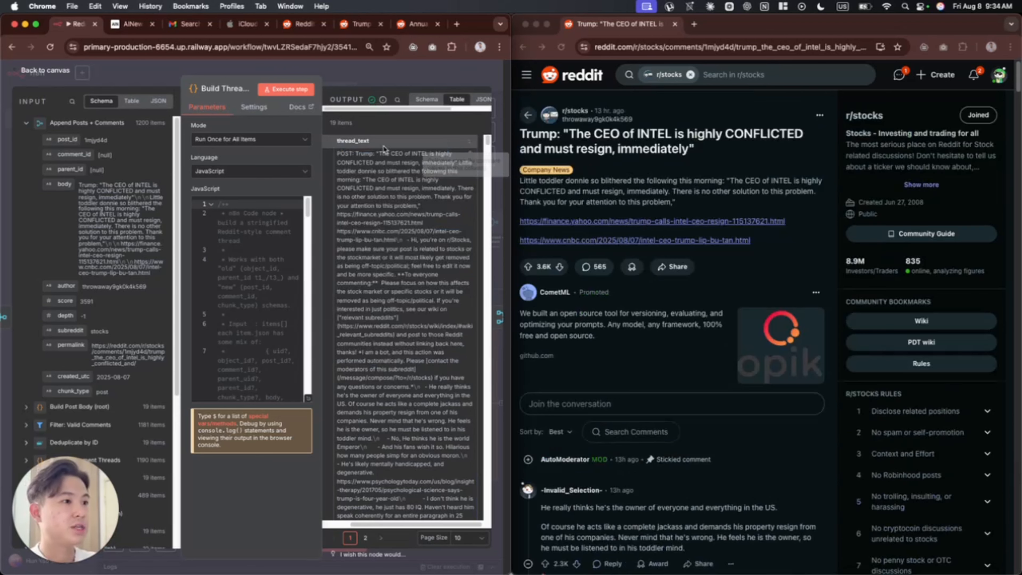
{"action": "left_click_drag", "start_coordinate": [356, 152], "coordinate": [409, 153]}
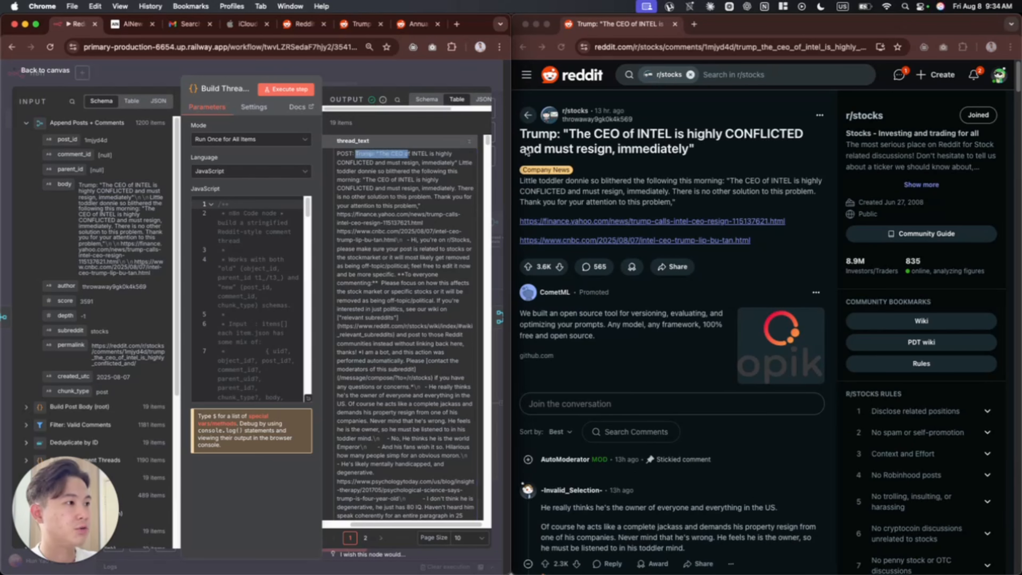
{"action": "left_click", "coordinate": [576, 134]}
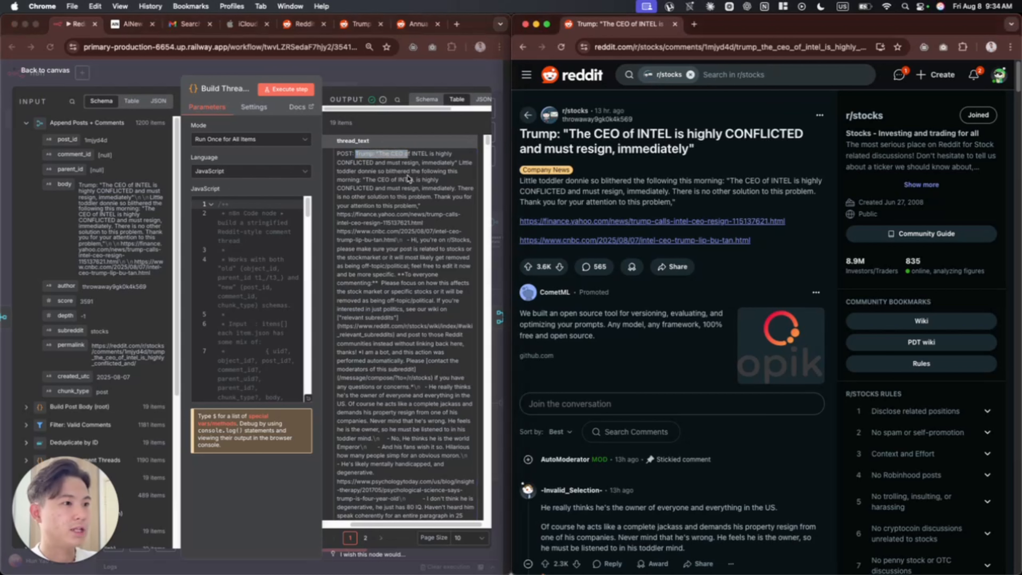
{"action": "left_click", "coordinate": [471, 166]}
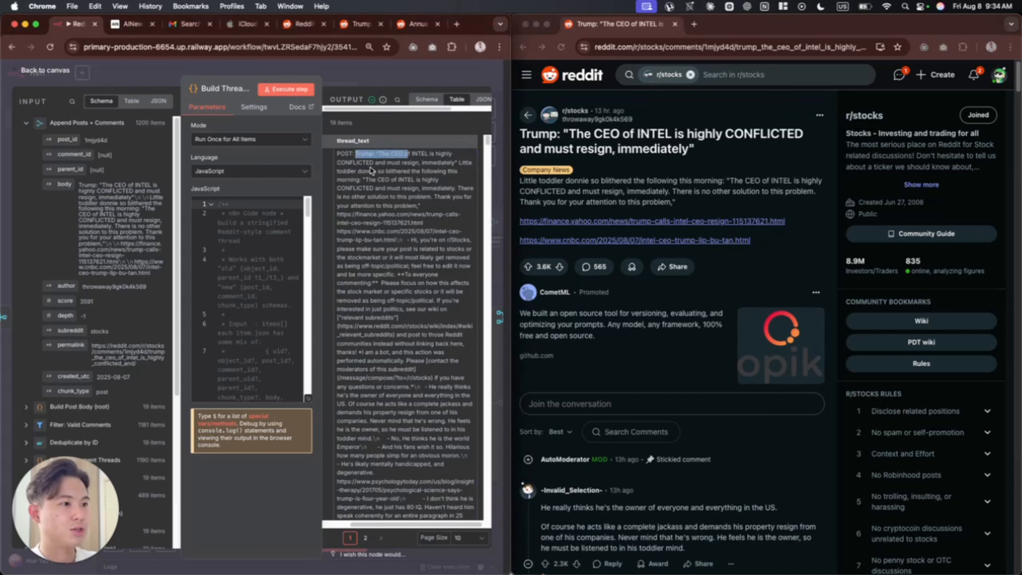
{"action": "left_click_drag", "start_coordinate": [523, 181], "coordinate": [591, 182]}
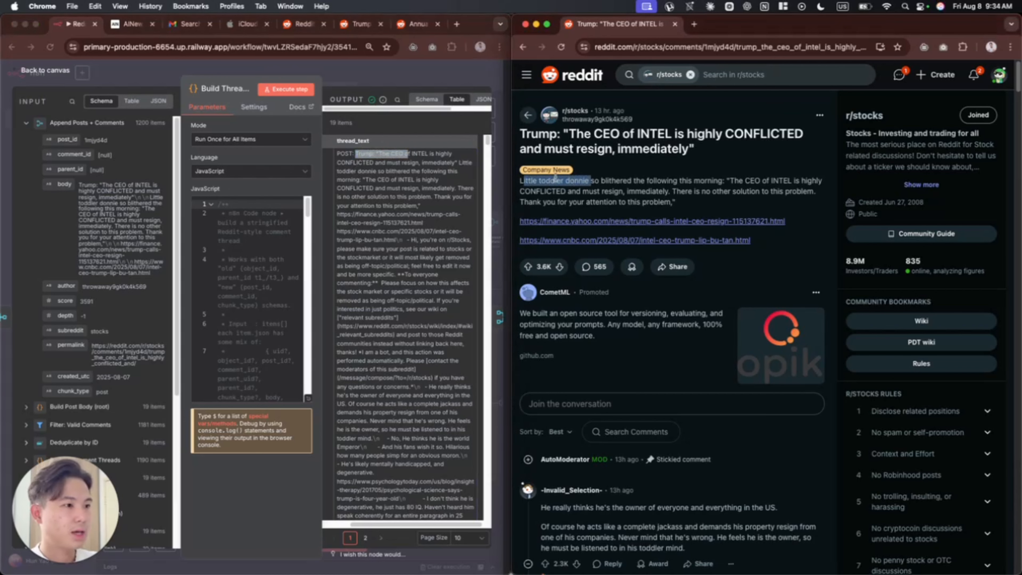
{"action": "left_click_drag", "start_coordinate": [337, 214], "coordinate": [445, 239]}
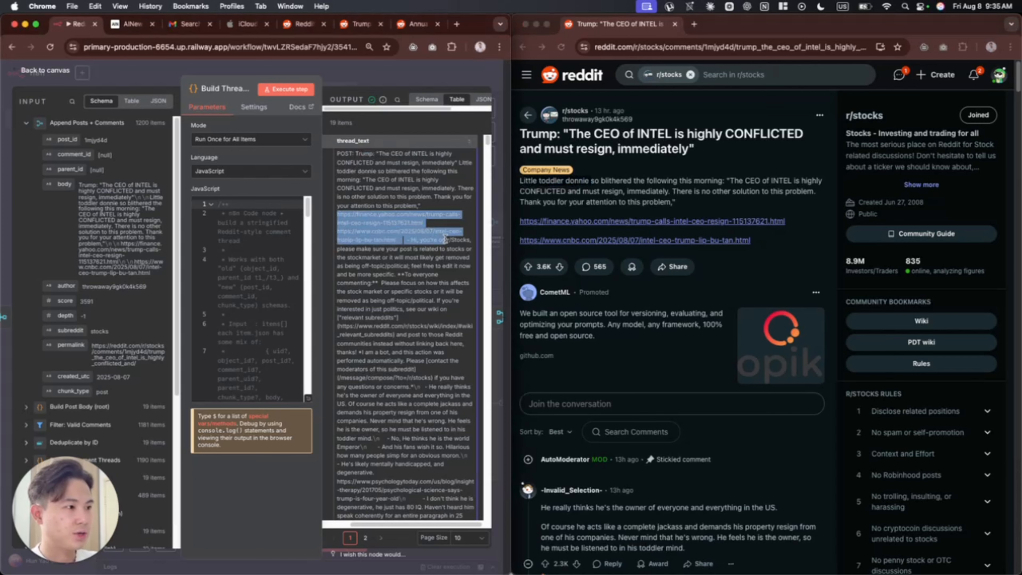
- Expand the stickied AutoModerator comment on Reddit and compare it with the matching passage in thread_text
{"action": "scroll", "coordinate": [676, 246], "scroll_direction": "down", "scroll_amount": 6}
{"action": "left_click", "coordinate": [551, 266]}
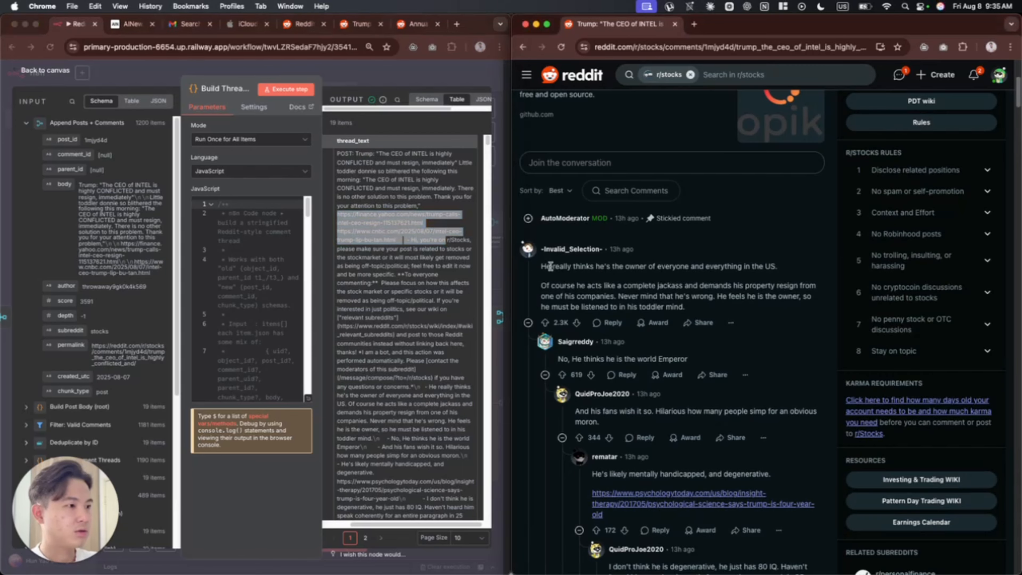
{"action": "left_click", "coordinate": [412, 263]}
{"action": "left_click", "coordinate": [439, 247]}
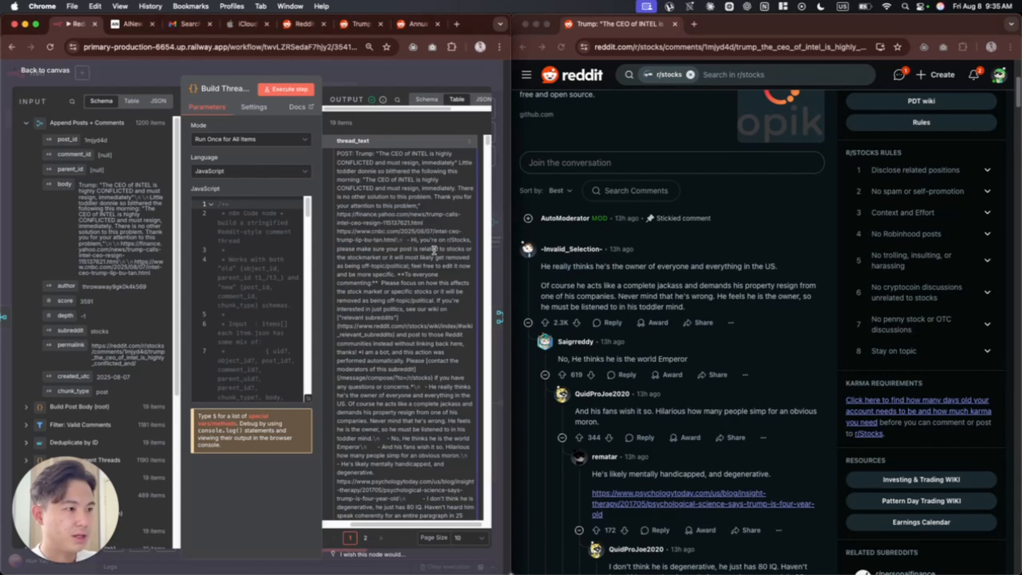
{"action": "left_click_drag", "start_coordinate": [408, 241], "coordinate": [441, 241]}
{"action": "left_click", "coordinate": [526, 220]}
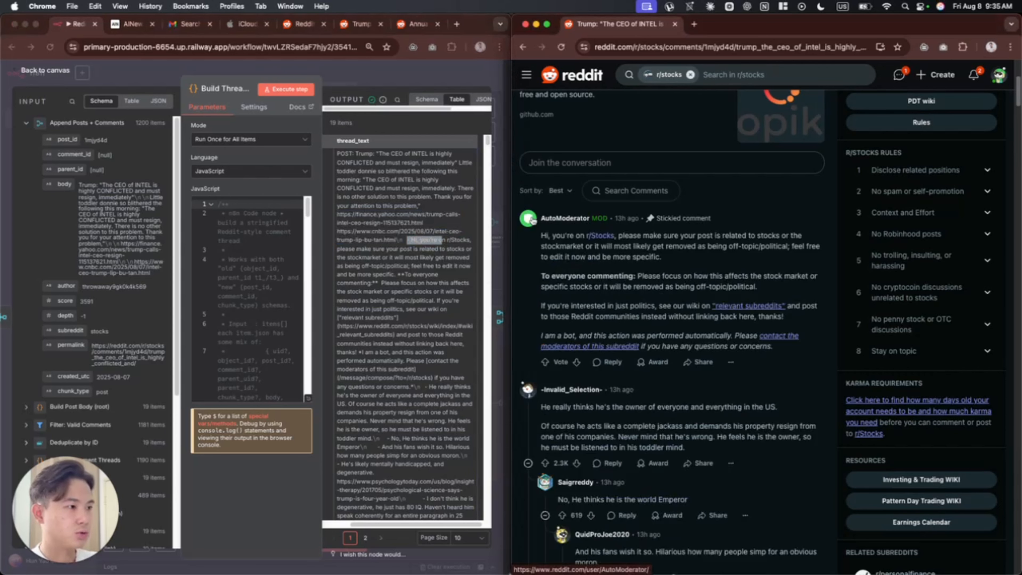
{"action": "left_click", "coordinate": [432, 273]}
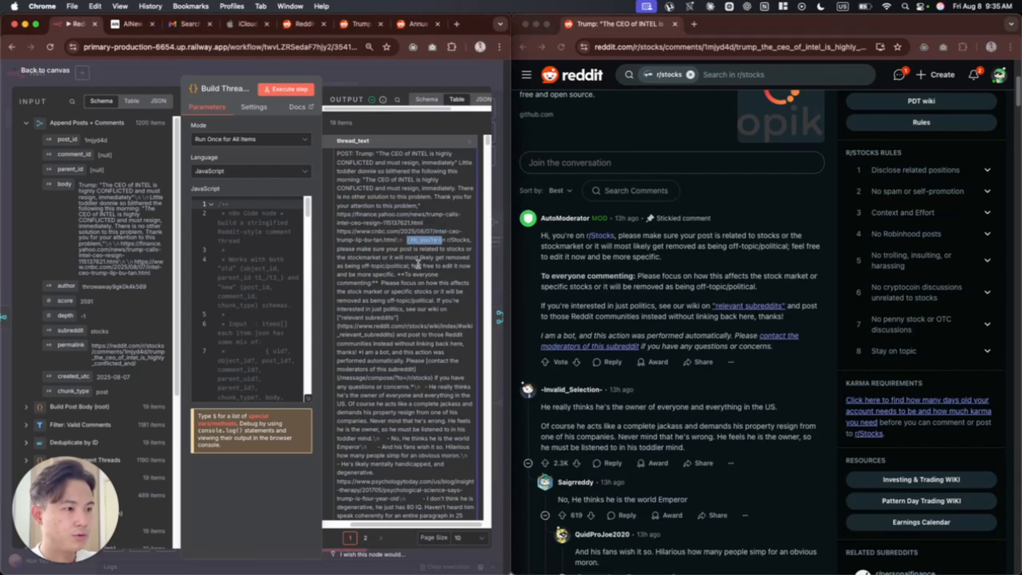
{"action": "scroll", "coordinate": [406, 274], "scroll_direction": "down", "scroll_amount": 3}
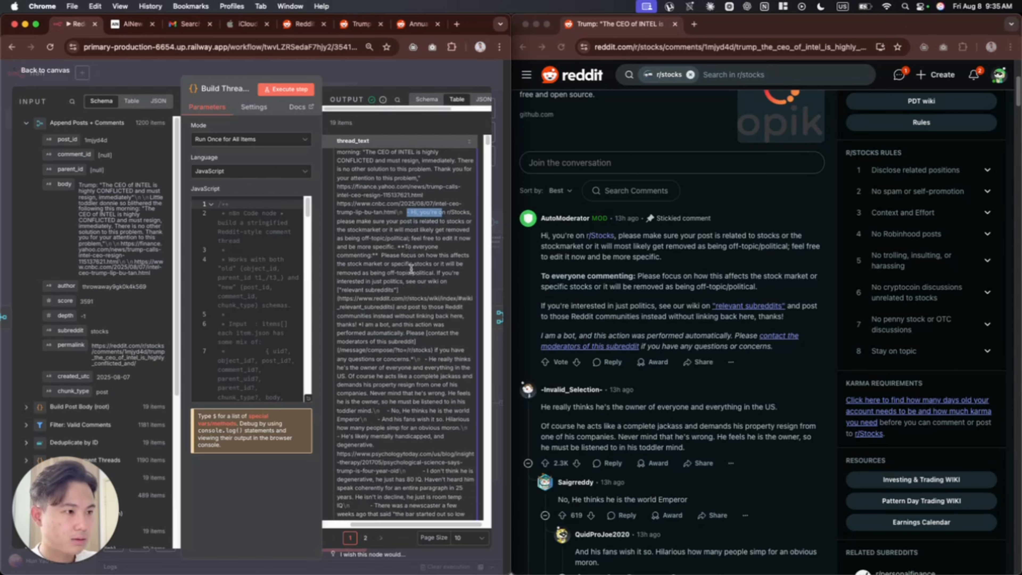
- Copy "He really" from the top Reddit comment, search for it in the thread_text output, and close the node
{"action": "left_click", "coordinate": [568, 416]}
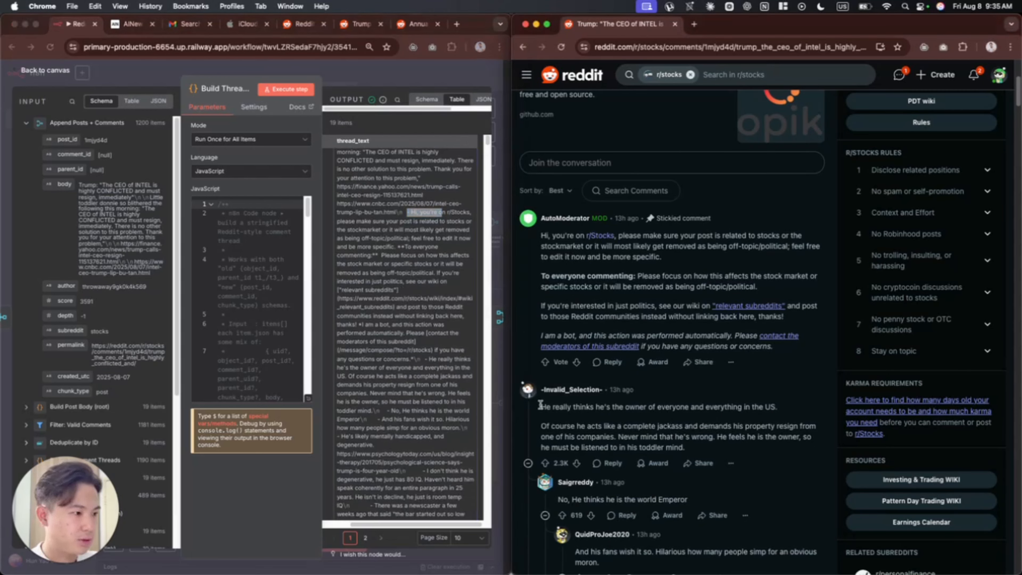
{"action": "left_click_drag", "start_coordinate": [540, 407], "coordinate": [572, 407]}
{"action": "key", "text": "super+c"}
{"action": "left_click", "coordinate": [435, 353]}
{"action": "key", "text": "super+f"}
{"action": "key", "text": "super+v"}
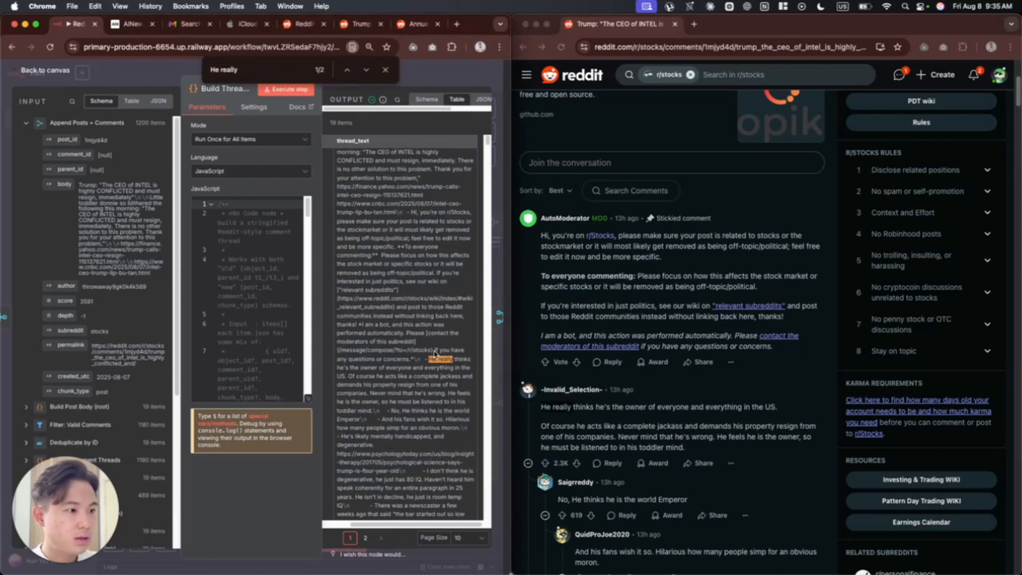
{"action": "scroll", "coordinate": [434, 353], "scroll_direction": "down", "scroll_amount": 10}
{"action": "key", "text": "Escape"}
{"action": "key", "text": "Escape"}
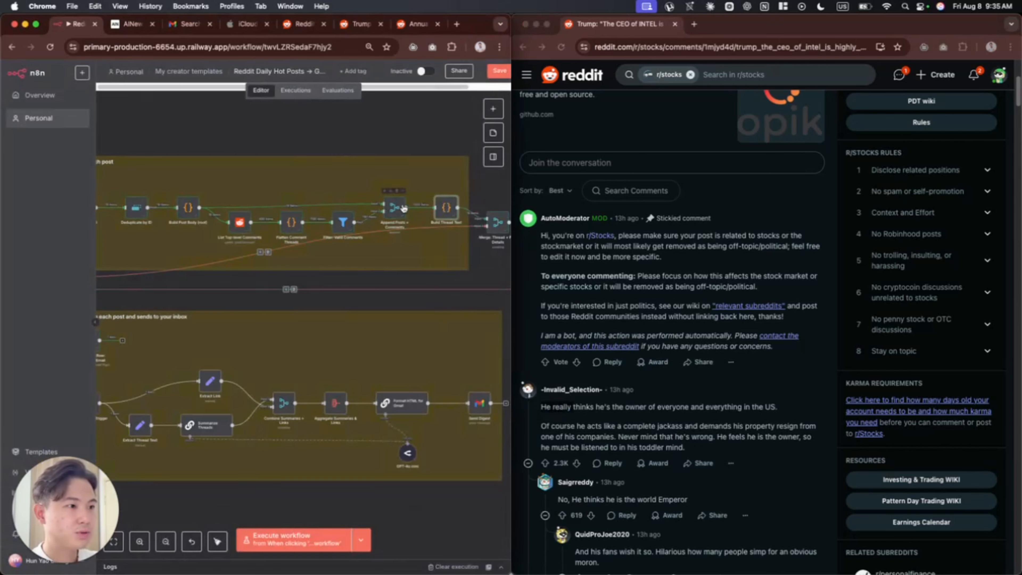
- Reopen the Build Thread Text node, find "He really" again, and compare that passage with the top Reddit comment
{"action": "double_click", "coordinate": [446, 209]}
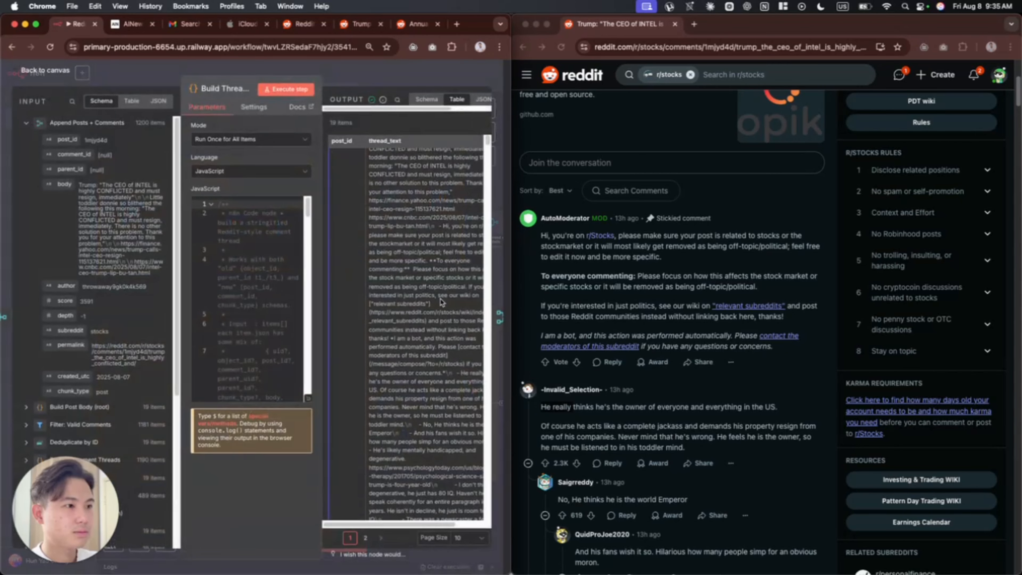
{"action": "scroll", "coordinate": [441, 302], "scroll_direction": "right", "scroll_amount": 2}
{"action": "key", "text": "super+f"}
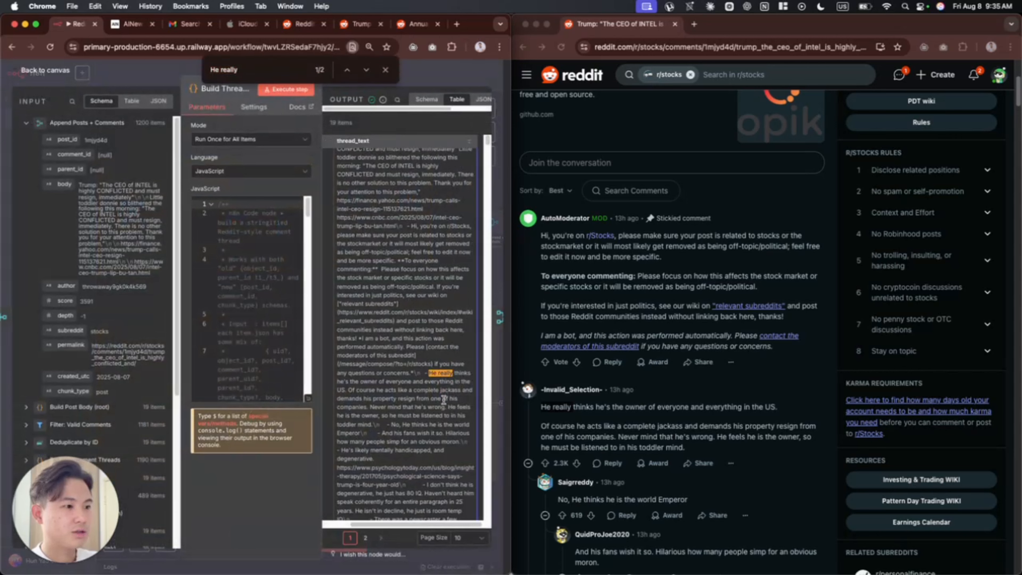
{"action": "key", "text": "Escape"}
{"action": "left_click_drag", "start_coordinate": [429, 373], "coordinate": [415, 380]}
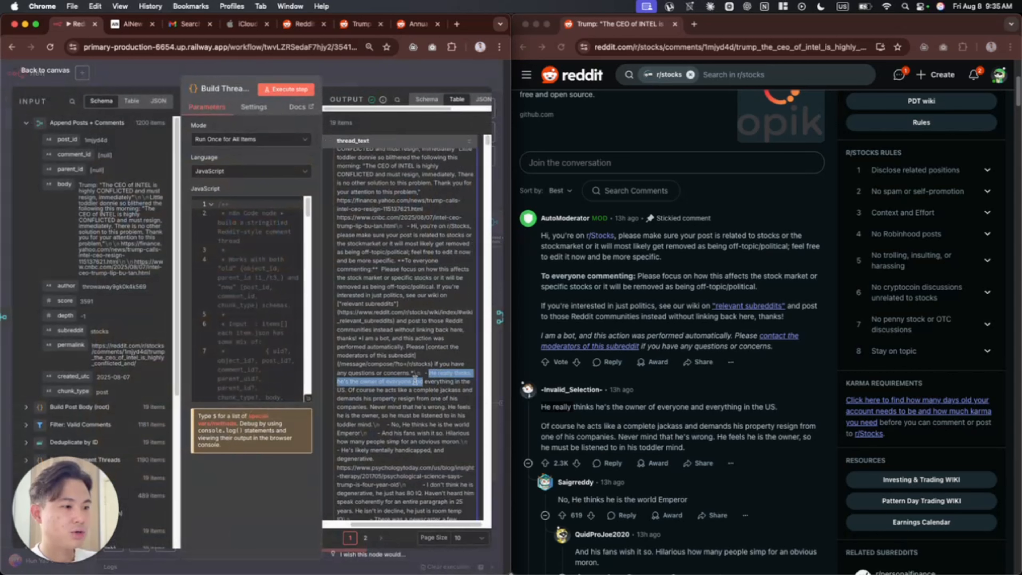
{"action": "left_click", "coordinate": [571, 408]}
{"action": "left_click_drag", "start_coordinate": [778, 407], "coordinate": [759, 408]}
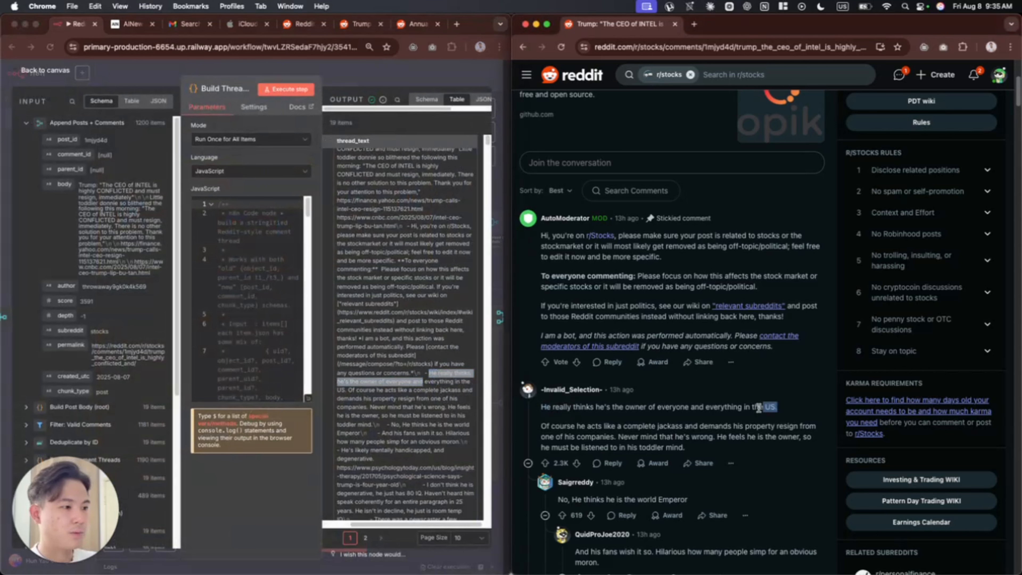
{"action": "left_click", "coordinate": [628, 416]}
{"action": "scroll", "coordinate": [465, 377], "scroll_direction": "down", "scroll_amount": 1}
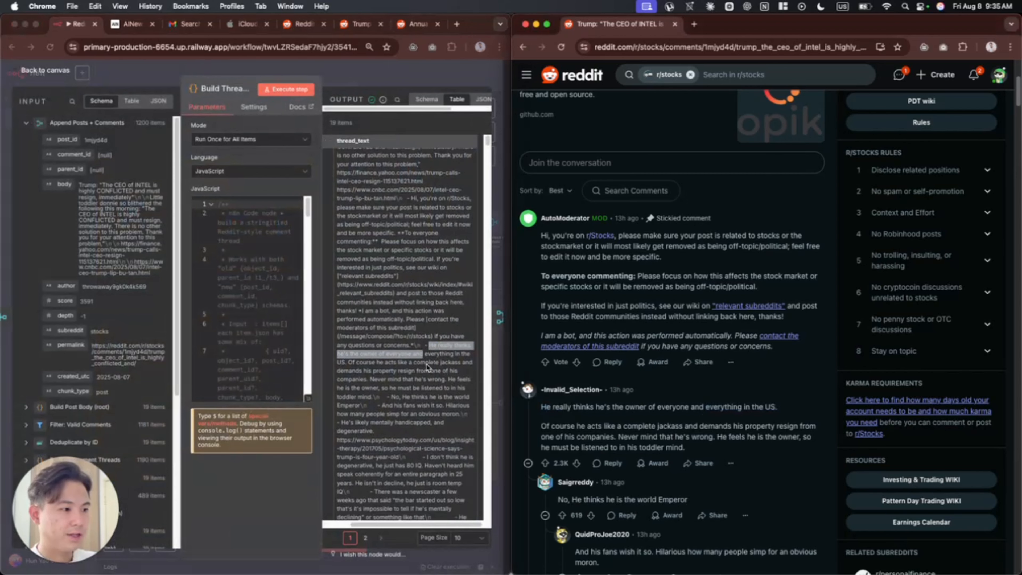
- Compare the nested replies "No, He thinks he is the world Emperor" and "And his fans wish it so" with thread_text
{"action": "scroll", "coordinate": [583, 428], "scroll_direction": "down", "scroll_amount": 1}
{"action": "left_click", "coordinate": [396, 402]}
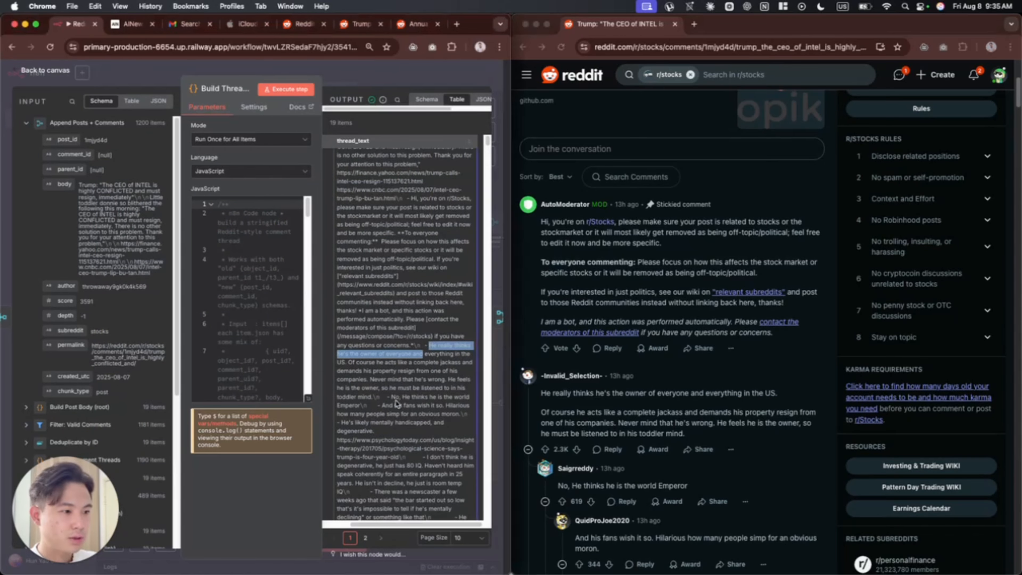
{"action": "left_click_drag", "start_coordinate": [392, 398], "coordinate": [367, 405]}
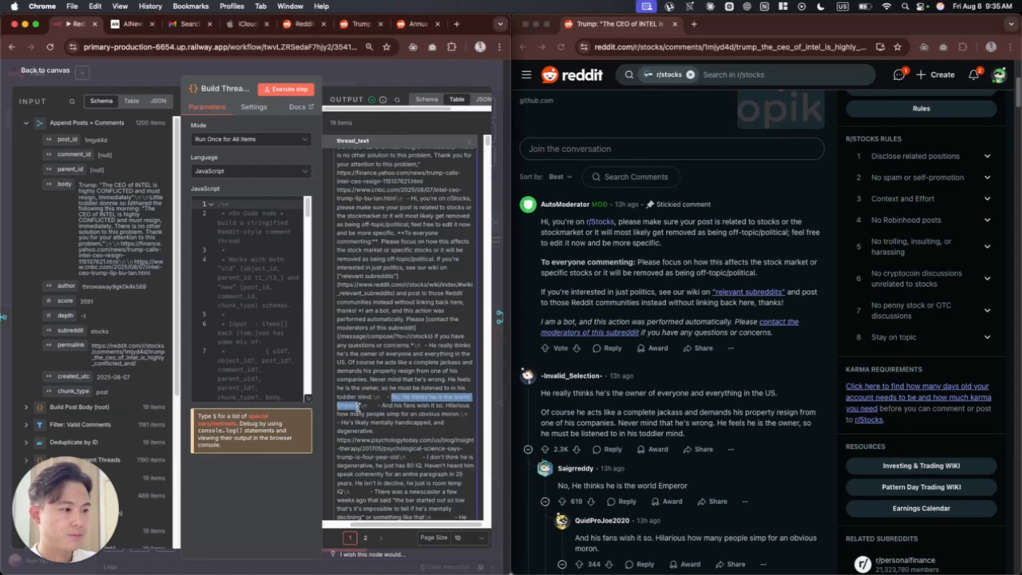
{"action": "scroll", "coordinate": [664, 461], "scroll_direction": "down", "scroll_amount": 3}
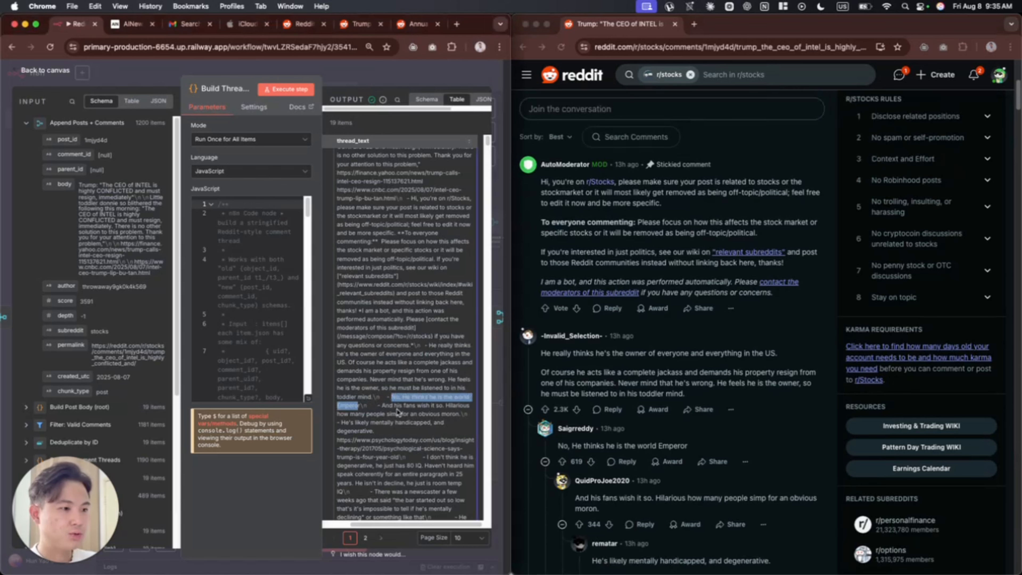
{"action": "left_click_drag", "start_coordinate": [383, 406], "coordinate": [445, 408]}
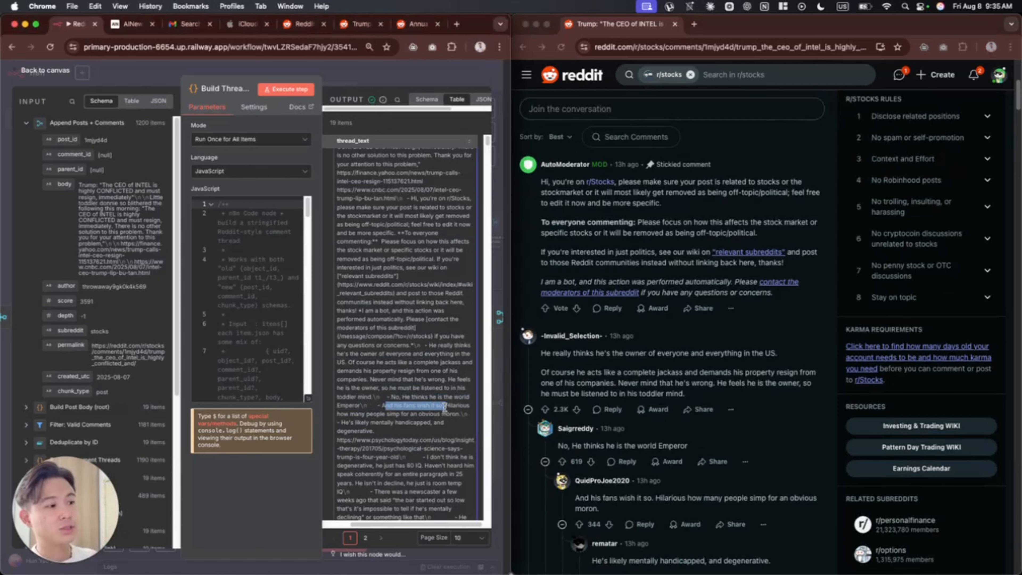
{"action": "key", "text": "Escape"}
- Look over the Process each post section again and reopen the Build Thread Text node's output
{"action": "scroll", "coordinate": [384, 323], "scroll_direction": "left", "scroll_amount": 2}
{"action": "scroll", "coordinate": [383, 323], "scroll_direction": "right", "scroll_amount": 2}
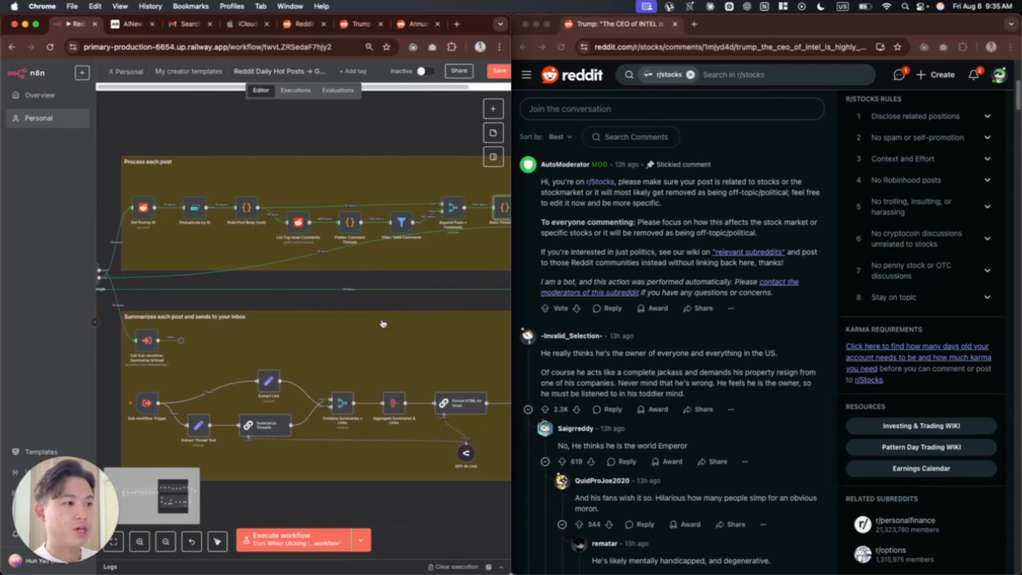
{"action": "double_click", "coordinate": [499, 209]}
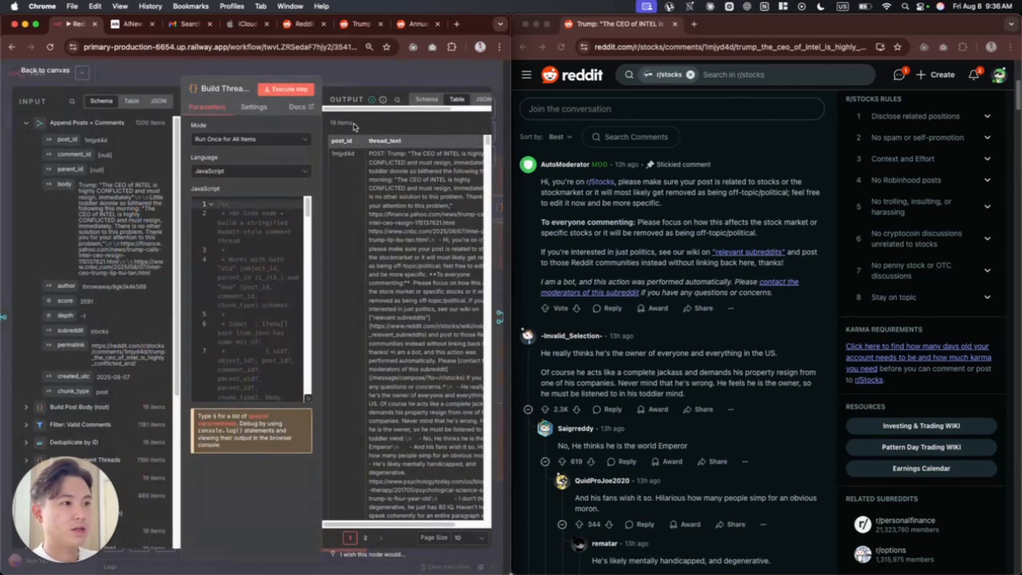
- Set the Build Thread Text output's page size to 100 items
{"action": "left_click_drag", "start_coordinate": [353, 123], "coordinate": [330, 124]}
{"action": "left_click", "coordinate": [464, 542]}
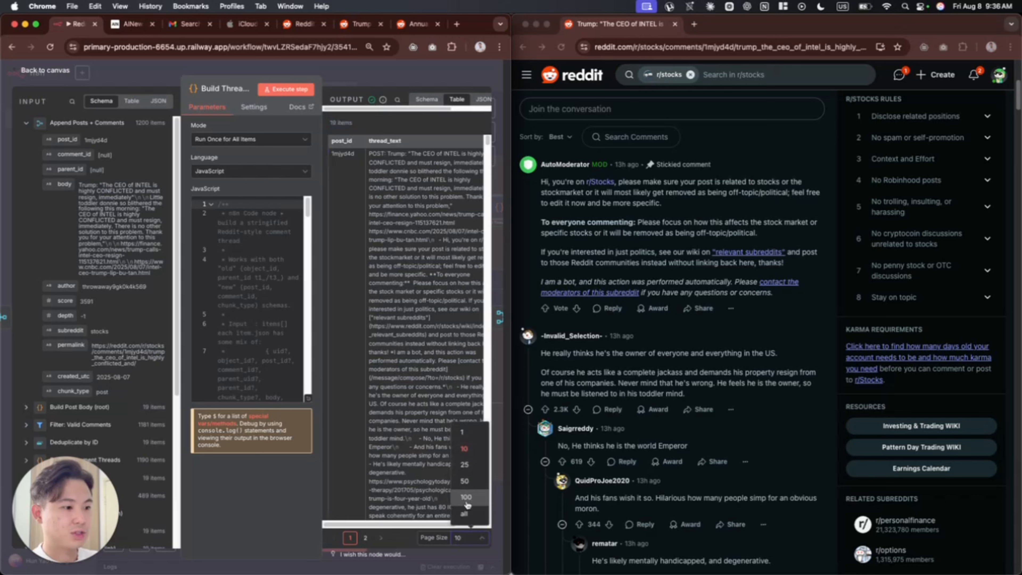
{"action": "left_click", "coordinate": [467, 503]}
{"action": "scroll", "coordinate": [409, 300], "scroll_direction": "right", "scroll_amount": 1}
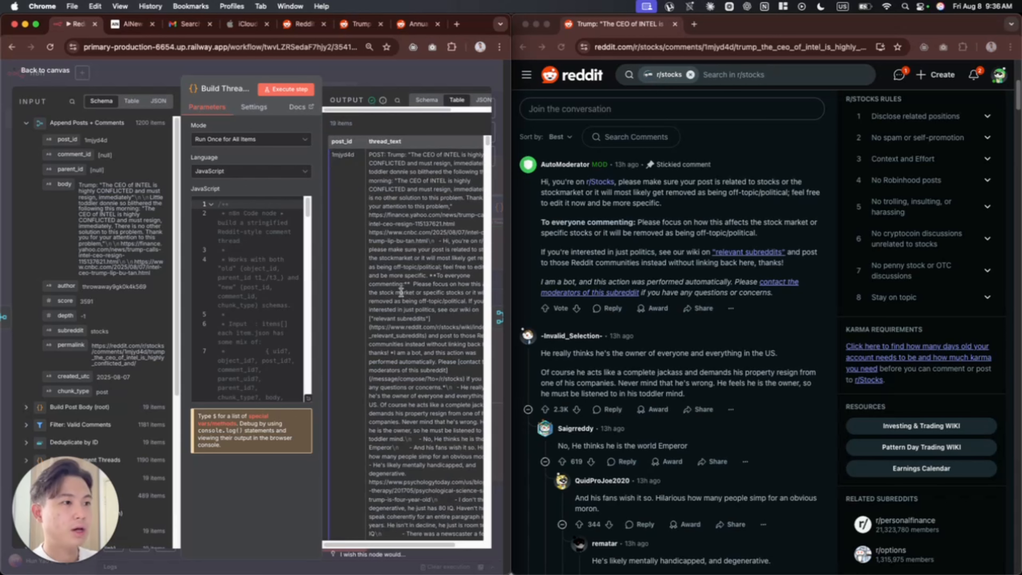
{"action": "scroll", "coordinate": [408, 300], "scroll_direction": "left", "scroll_amount": 2}
- Look through the thread_text entries of the successive posts in the Build Thread Text output, and close the node
{"action": "scroll", "coordinate": [406, 300], "scroll_direction": "down", "scroll_amount": 10}
{"action": "scroll", "coordinate": [401, 298], "scroll_direction": "down", "scroll_amount": 5}
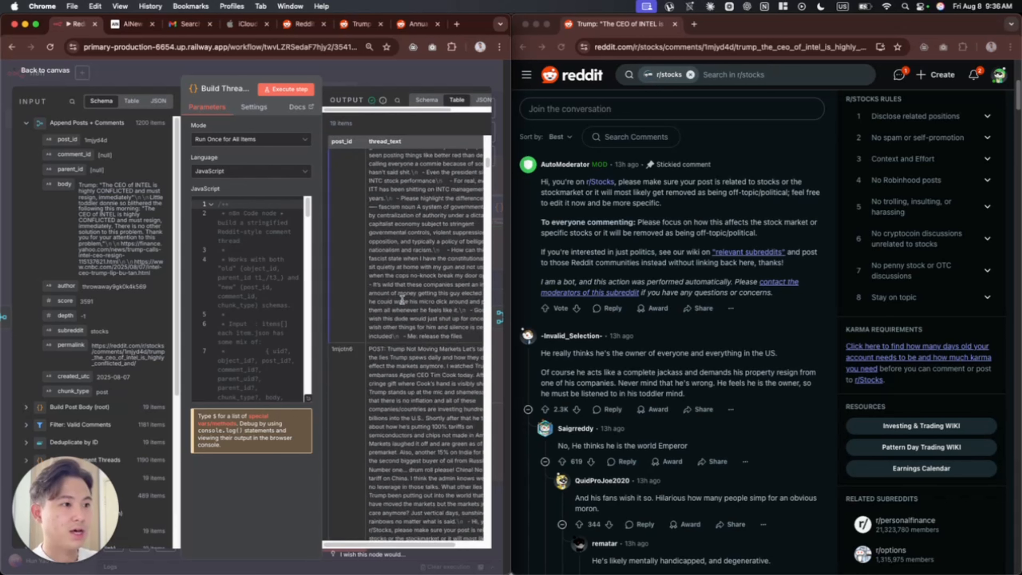
{"action": "double_click", "coordinate": [343, 349]}
{"action": "scroll", "coordinate": [389, 366], "scroll_direction": "down", "scroll_amount": 10}
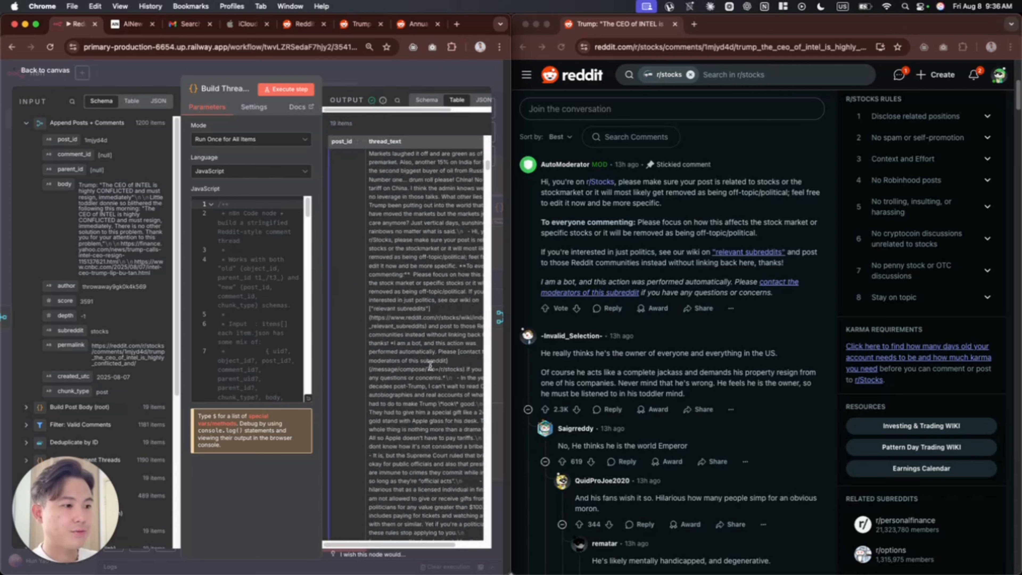
{"action": "scroll", "coordinate": [430, 365], "scroll_direction": "down", "scroll_amount": 10}
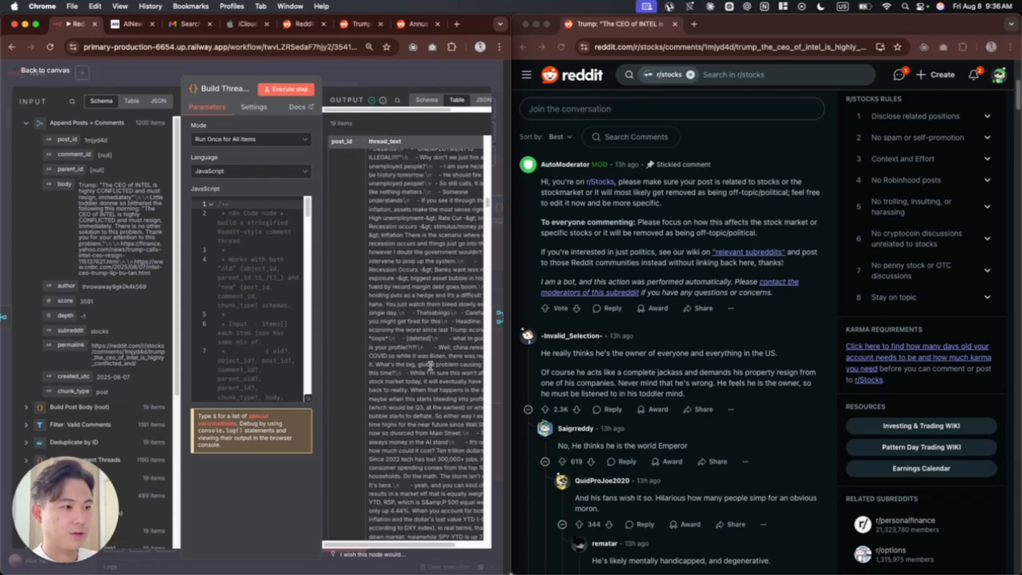
{"action": "scroll", "coordinate": [470, 284], "scroll_direction": "down", "scroll_amount": 10}
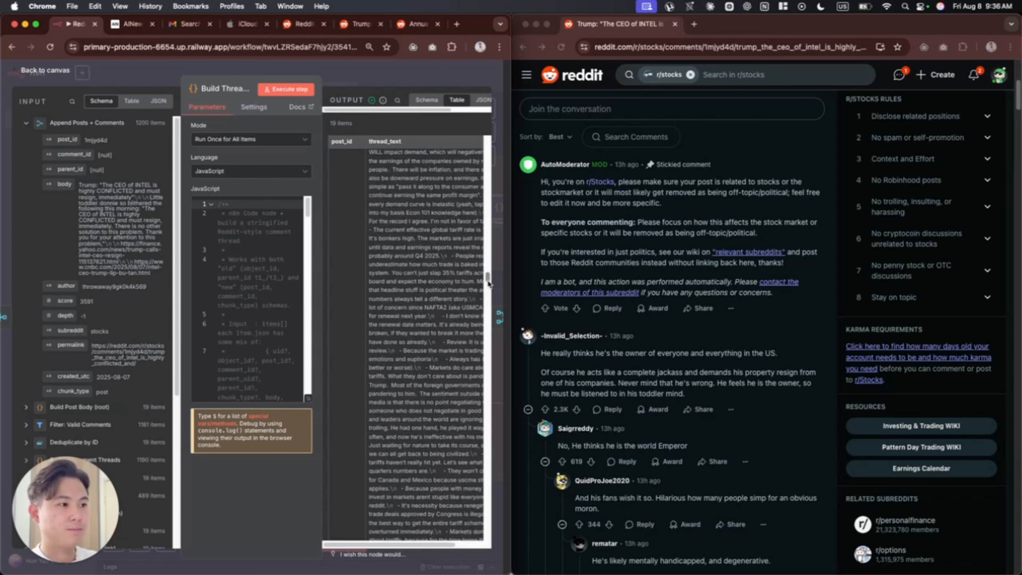
{"action": "key", "text": "Escape"}
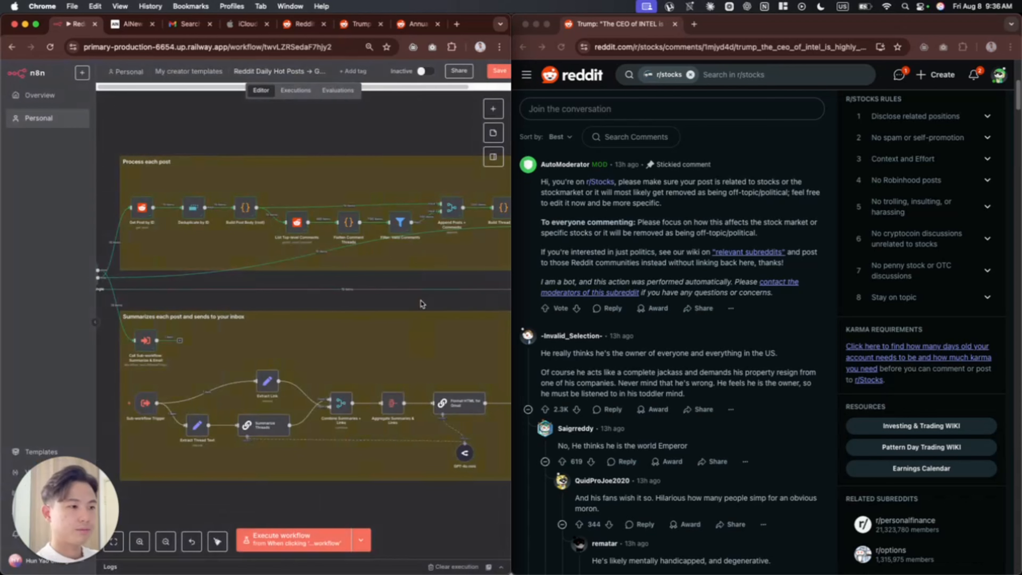
- Expand the n8n browser window to full screen width and look over the workflow sections
{"action": "key", "text": "ctrl+alt+Return"}
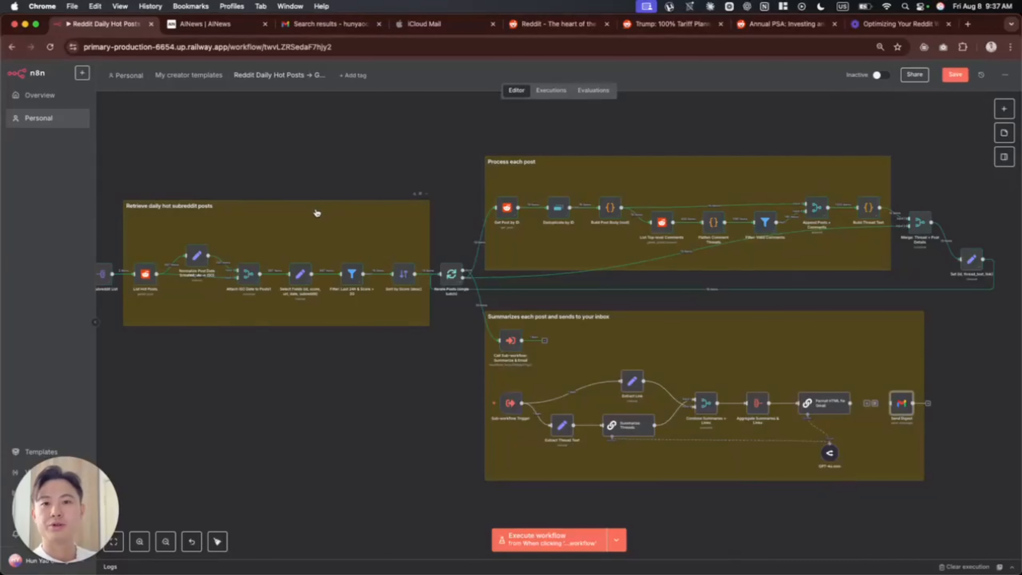
{"action": "scroll", "coordinate": [322, 278], "scroll_direction": "left", "scroll_amount": 3}
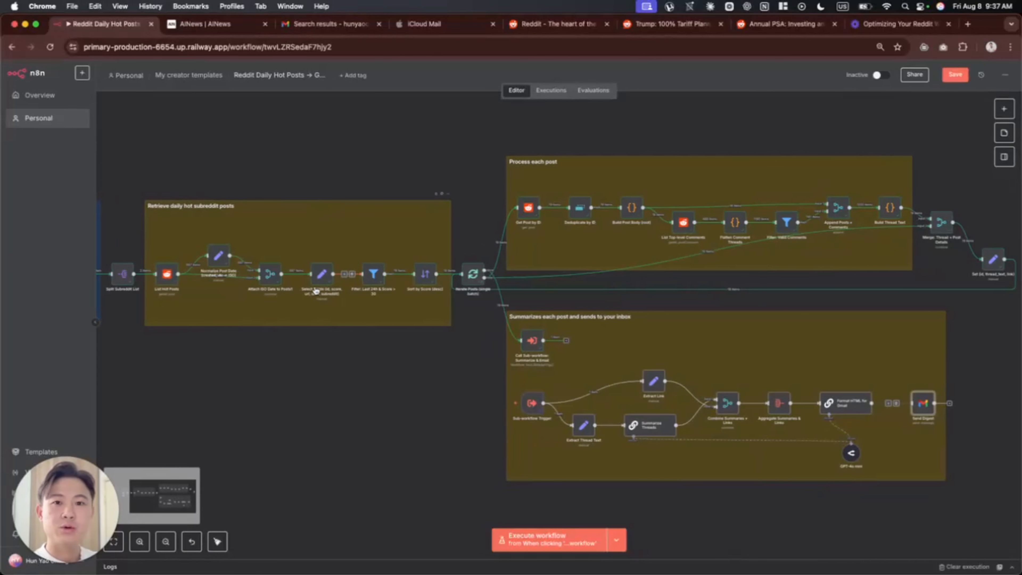
{"action": "scroll", "coordinate": [316, 291], "scroll_direction": "left", "scroll_amount": 3}
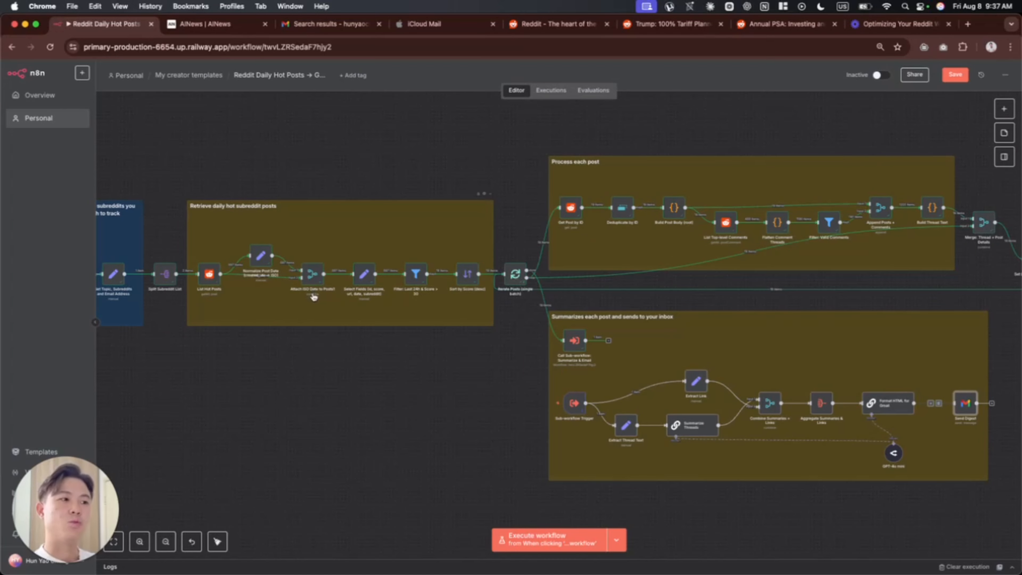
- Delete the manual "When clicking 'Execute workflow'" trigger below the Schedule: Daily run node
{"action": "scroll", "coordinate": [295, 319], "scroll_direction": "left", "scroll_amount": 10}
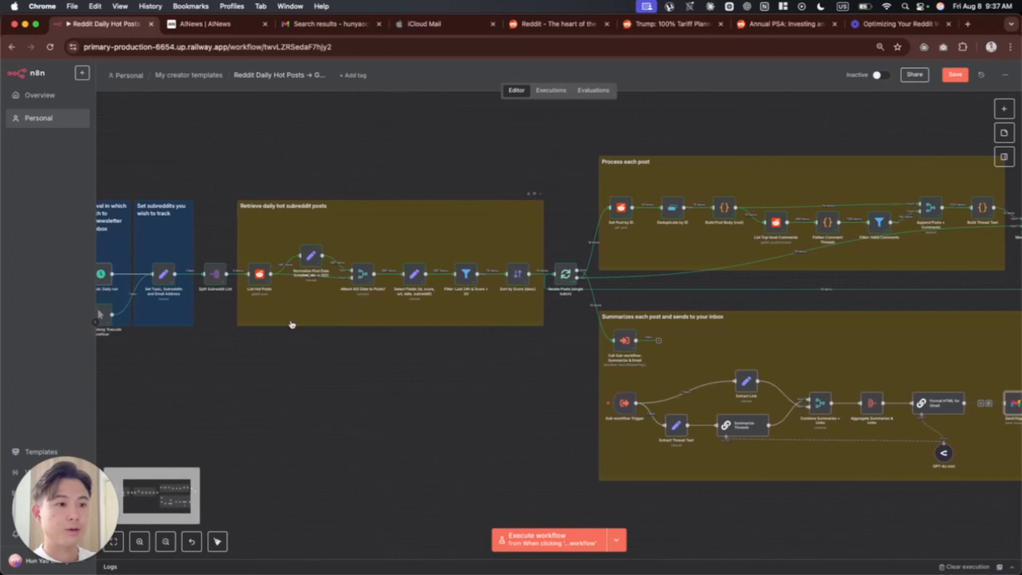
{"action": "scroll", "coordinate": [303, 306], "scroll_direction": "up", "scroll_amount": 5}
{"action": "scroll", "coordinate": [304, 305], "scroll_direction": "up", "scroll_amount": 3}
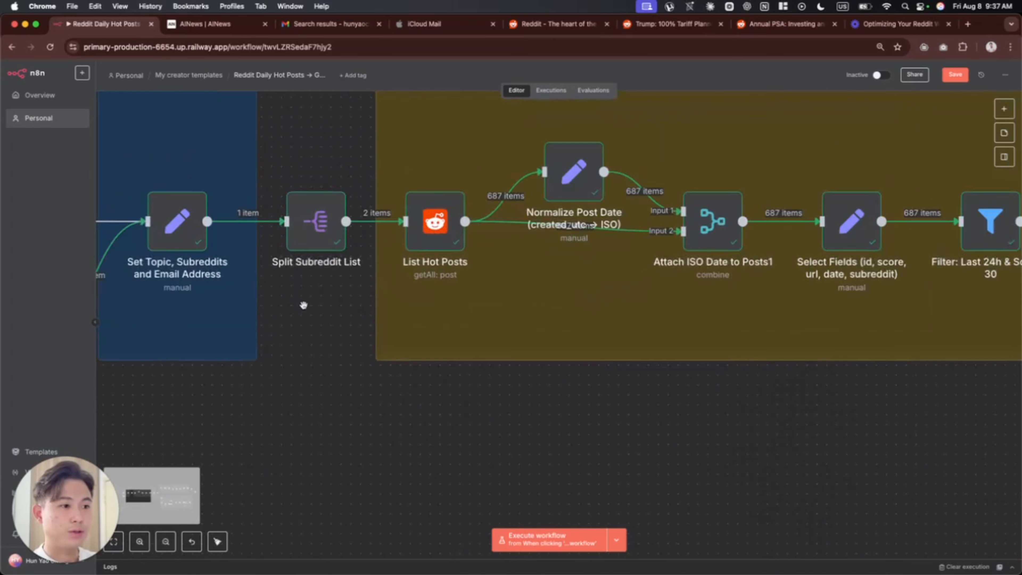
{"action": "scroll", "coordinate": [305, 307], "scroll_direction": "up", "scroll_amount": 3}
{"action": "scroll", "coordinate": [306, 309], "scroll_direction": "right", "scroll_amount": 5}
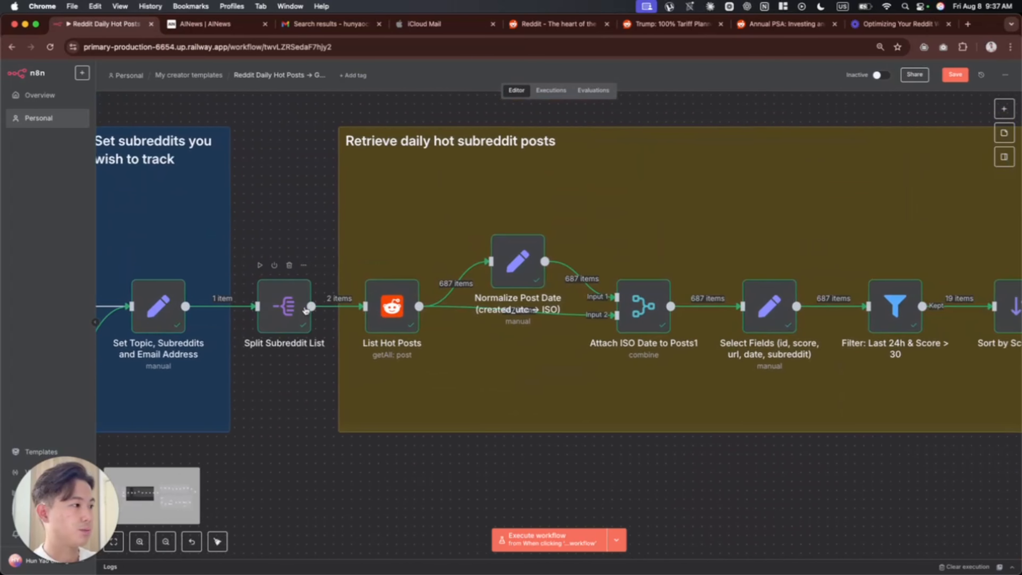
{"action": "scroll", "coordinate": [305, 312], "scroll_direction": "down", "scroll_amount": 2}
{"action": "scroll", "coordinate": [303, 312], "scroll_direction": "left", "scroll_amount": 15}
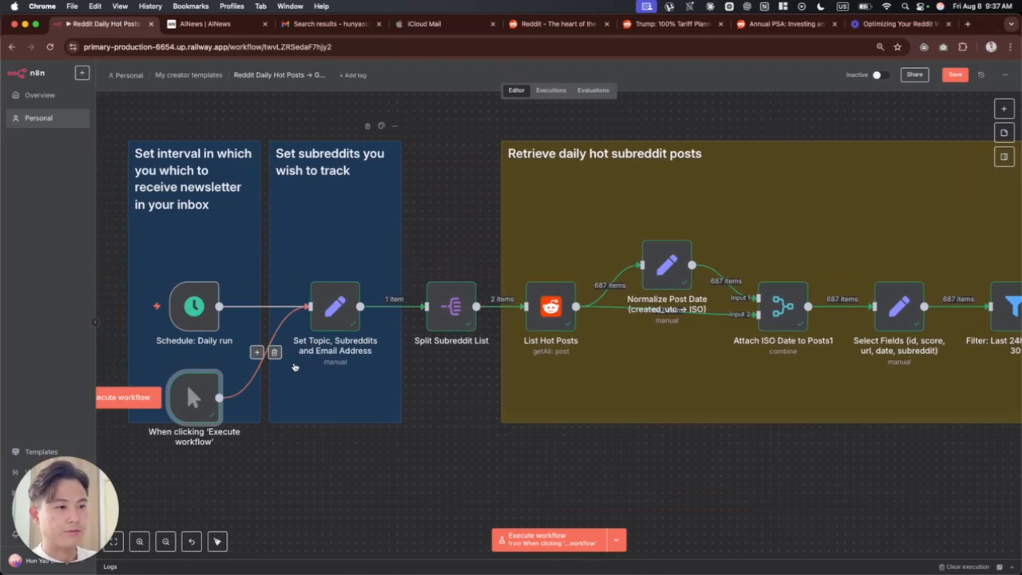
{"action": "key", "text": "Delete"}
- Open the Split Subreddit List node, look at its output, and return to the canvas
{"action": "scroll", "coordinate": [297, 365], "scroll_direction": "right", "scroll_amount": 5}
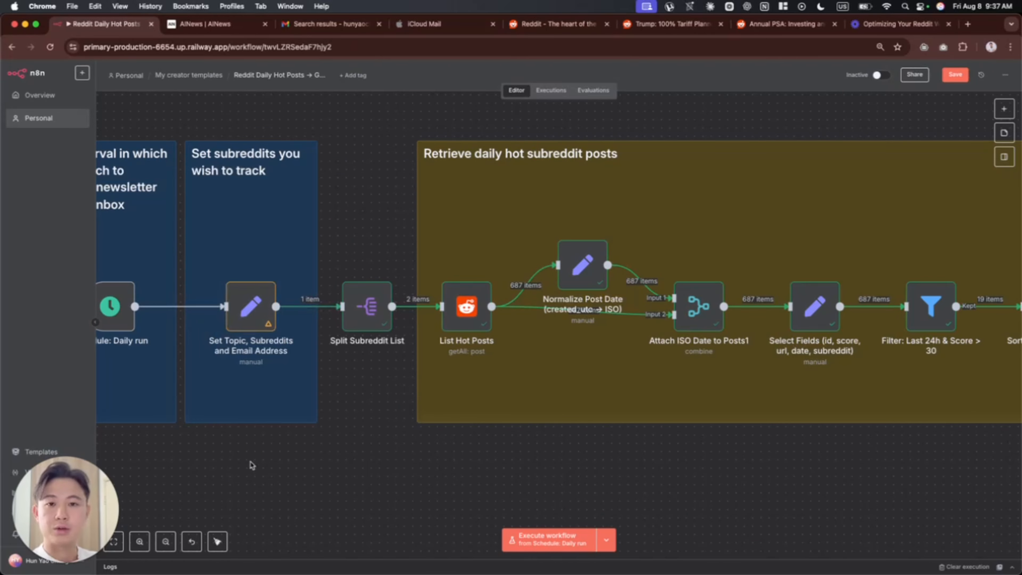
{"action": "scroll", "coordinate": [254, 465], "scroll_direction": "right", "scroll_amount": 4}
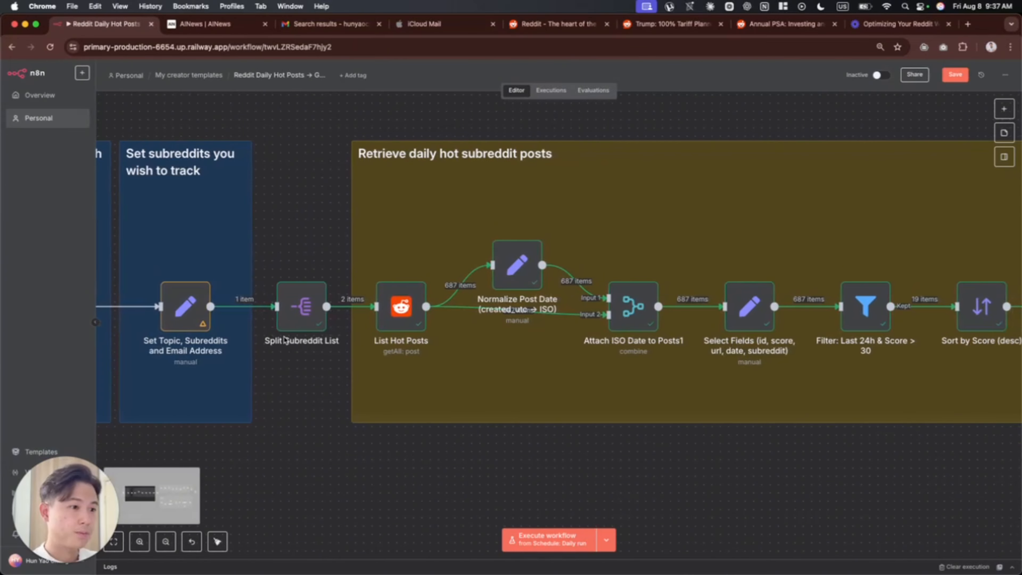
{"action": "double_click", "coordinate": [297, 307]}
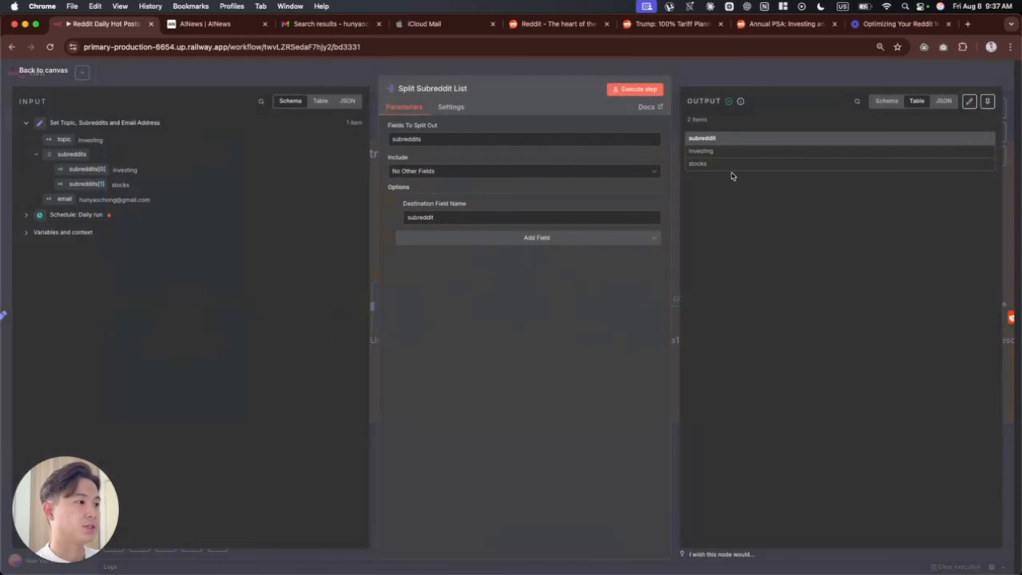
{"action": "key", "text": "Escape"}
- Examine the subreddits array and its output in the Set Topic, Subreddits and Email Address node, and close the node
{"action": "scroll", "coordinate": [546, 285], "scroll_direction": "left", "scroll_amount": 2}
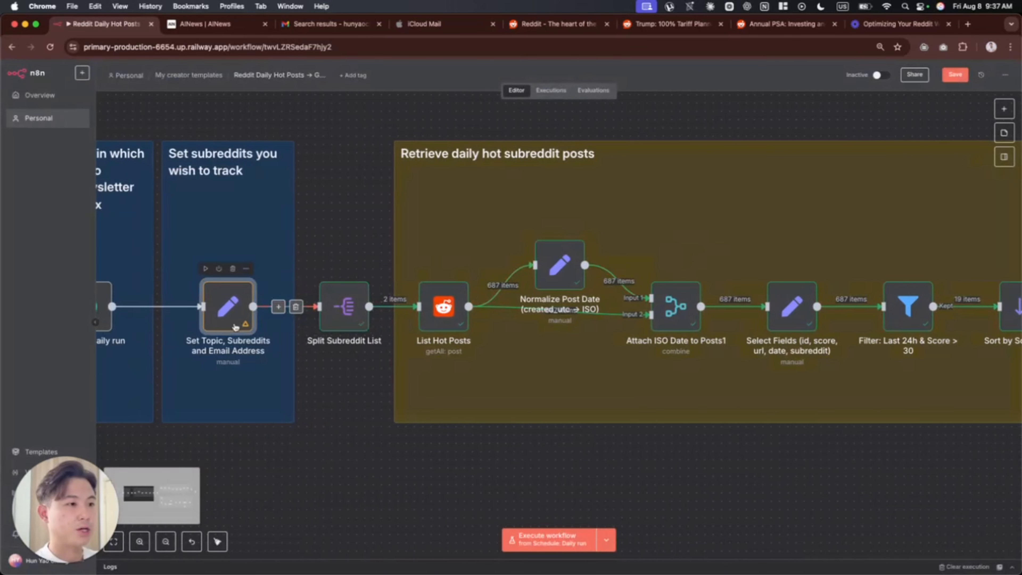
{"action": "double_click", "coordinate": [228, 306]}
{"action": "left_click_drag", "start_coordinate": [518, 234], "coordinate": [409, 237]}
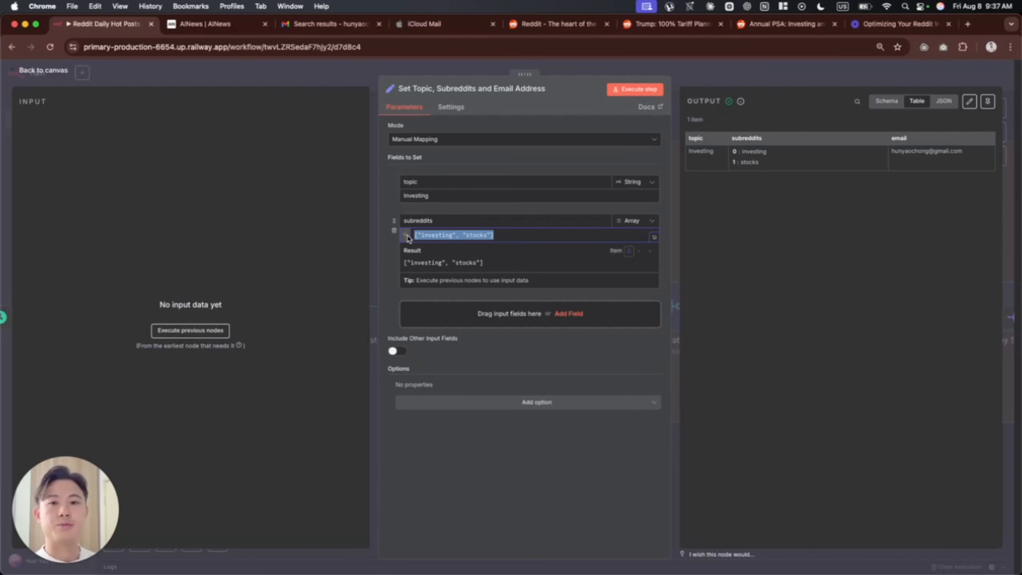
{"action": "left_click", "coordinate": [511, 234]}
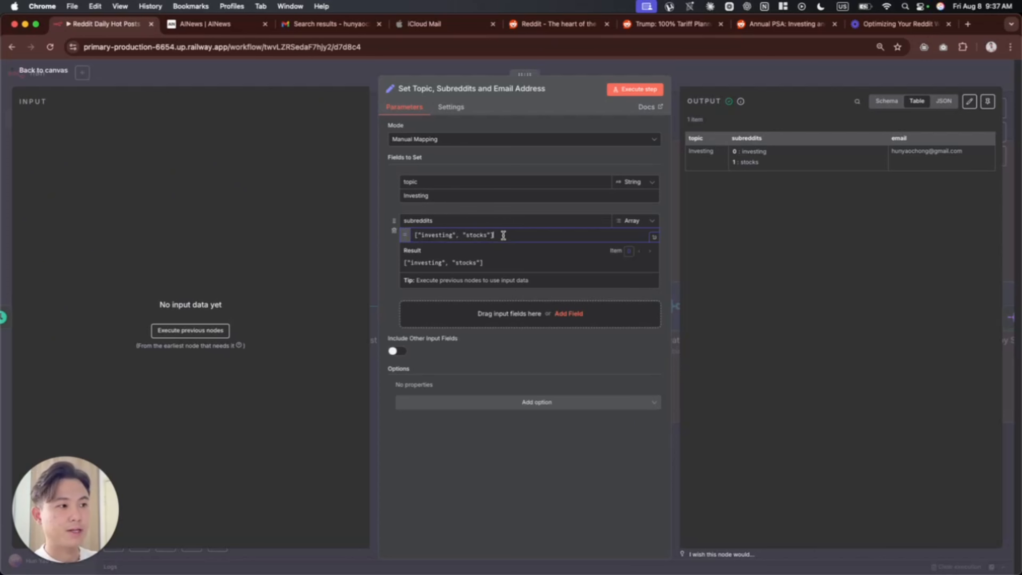
{"action": "left_click", "coordinate": [416, 234]}
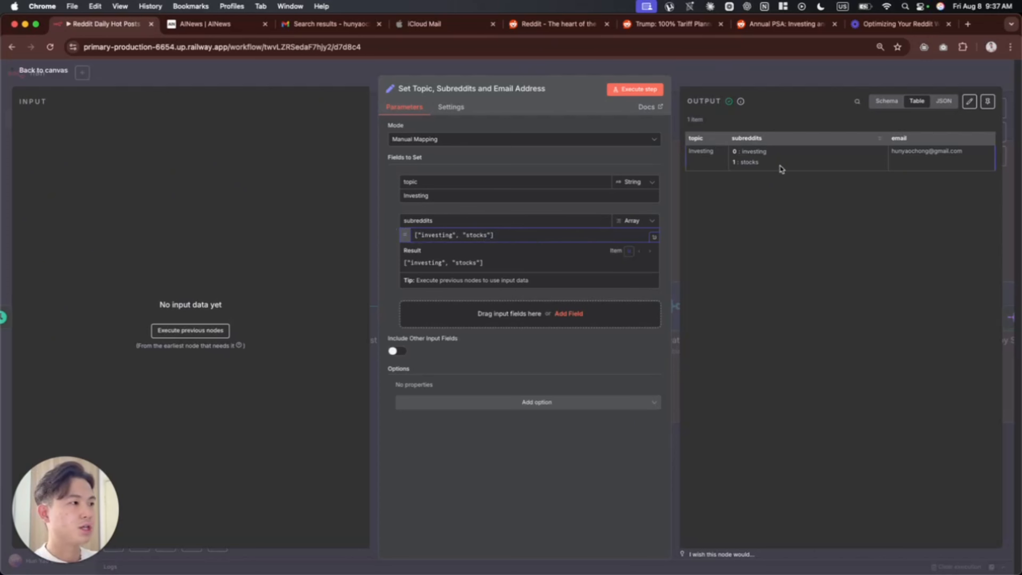
{"action": "left_click_drag", "start_coordinate": [759, 162], "coordinate": [733, 156]}
{"action": "left_click", "coordinate": [825, 160]}
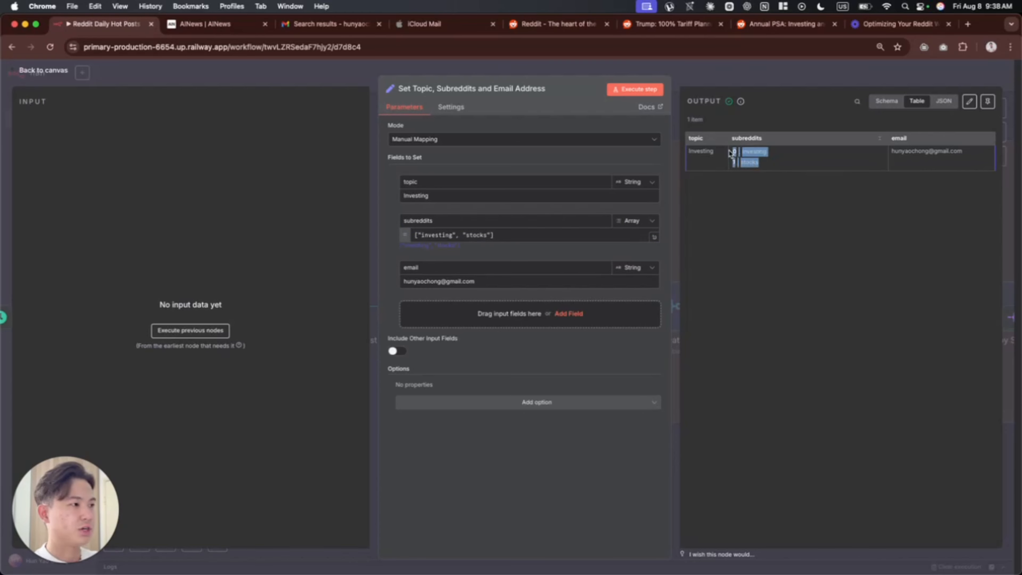
{"action": "left_click", "coordinate": [742, 75]}
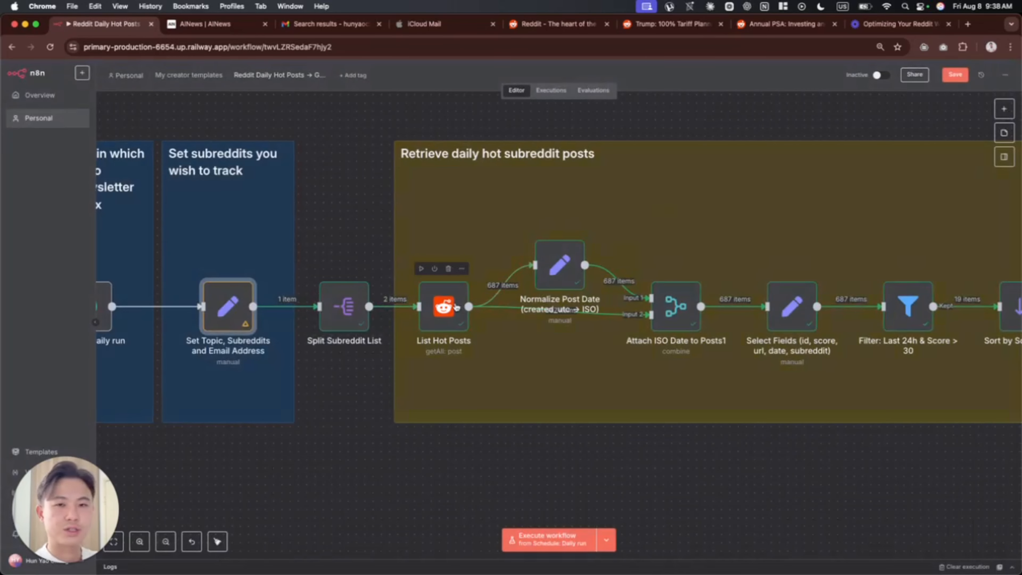
- Open the List Hot Posts node and inspect the expression that supplies its Subreddit parameter
{"action": "double_click", "coordinate": [444, 307]}
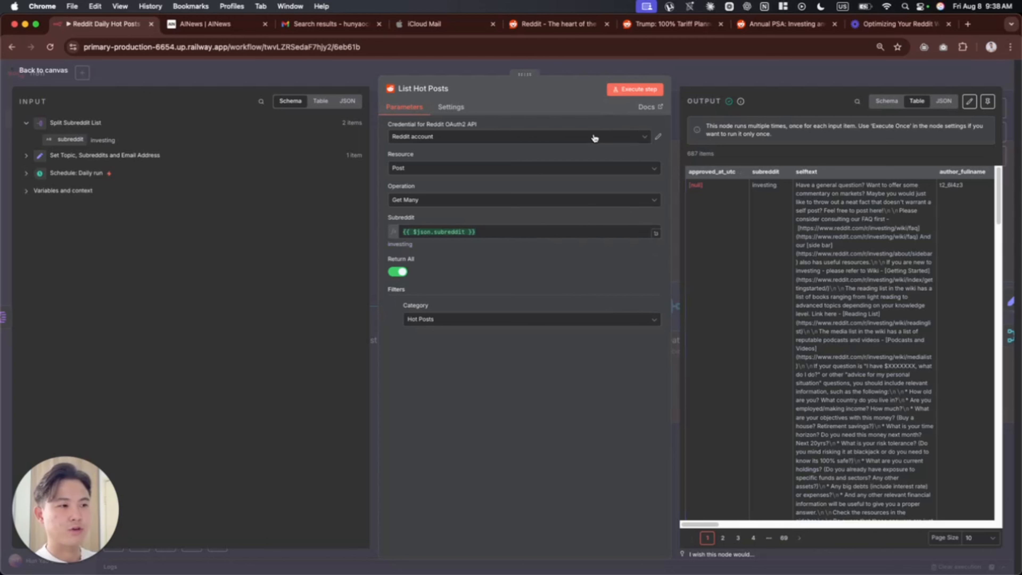
{"action": "left_click_drag", "start_coordinate": [489, 232], "coordinate": [398, 230]}
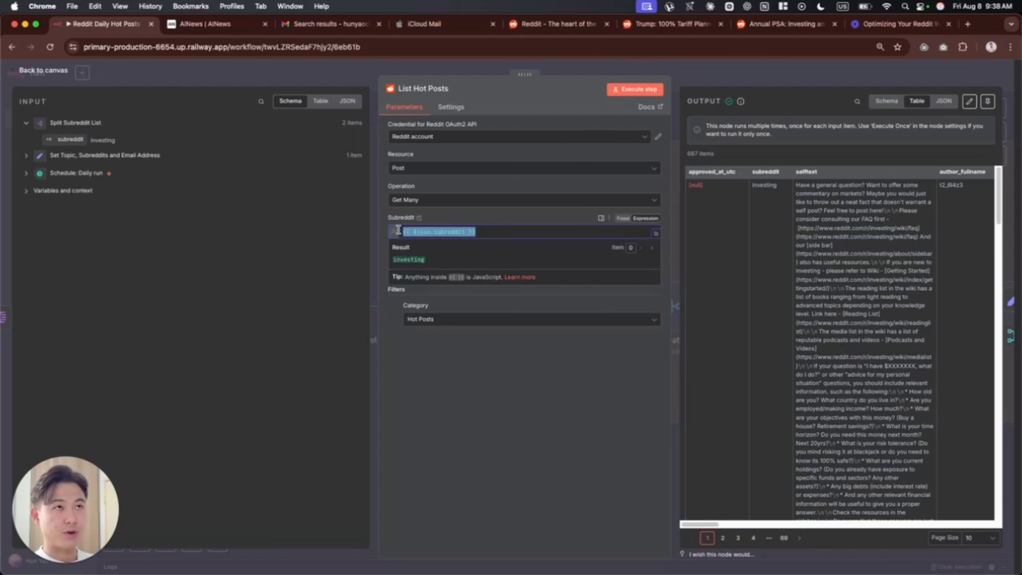
{"action": "left_click", "coordinate": [453, 392]}
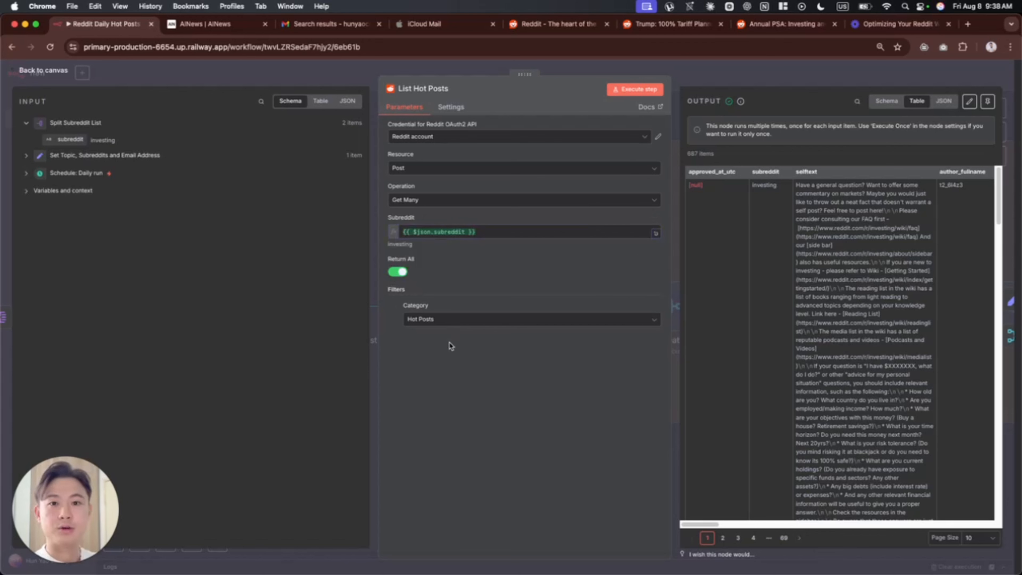
- Review the Category filter choices in List Hot Posts, keep Hot Posts selected, and close the node
{"action": "left_click", "coordinate": [451, 321]}
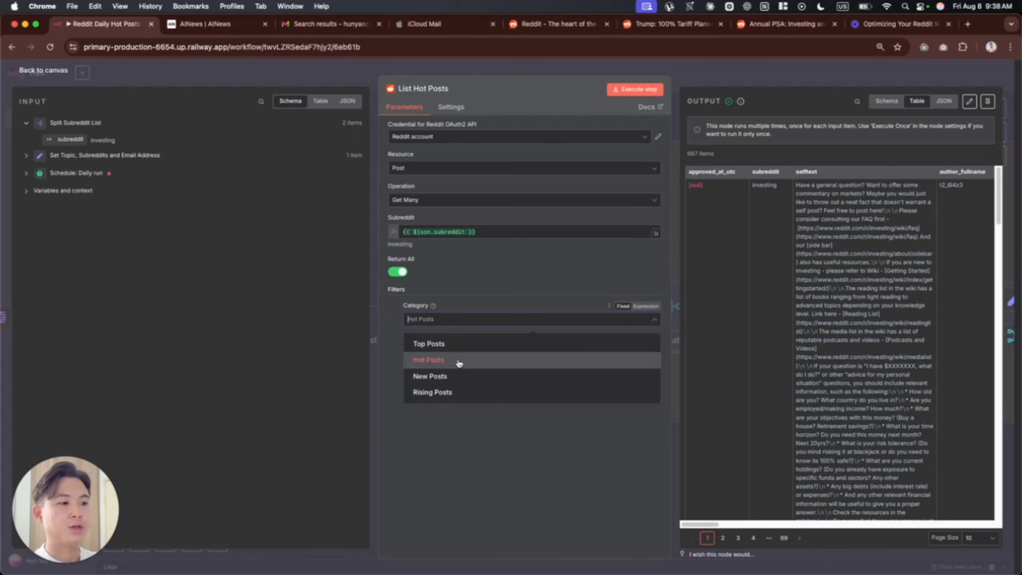
{"action": "left_click", "coordinate": [456, 443]}
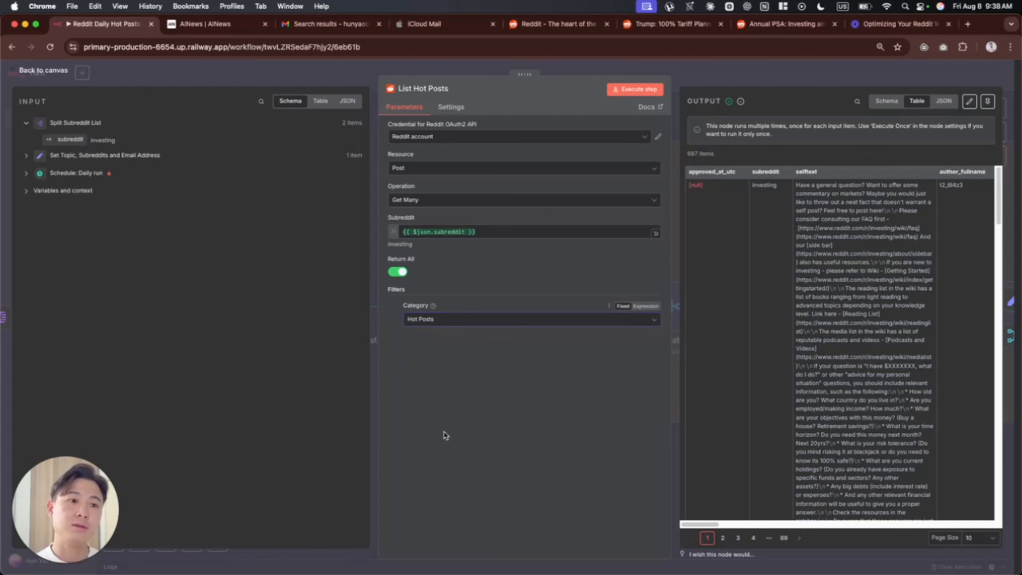
{"action": "left_click", "coordinate": [449, 319]}
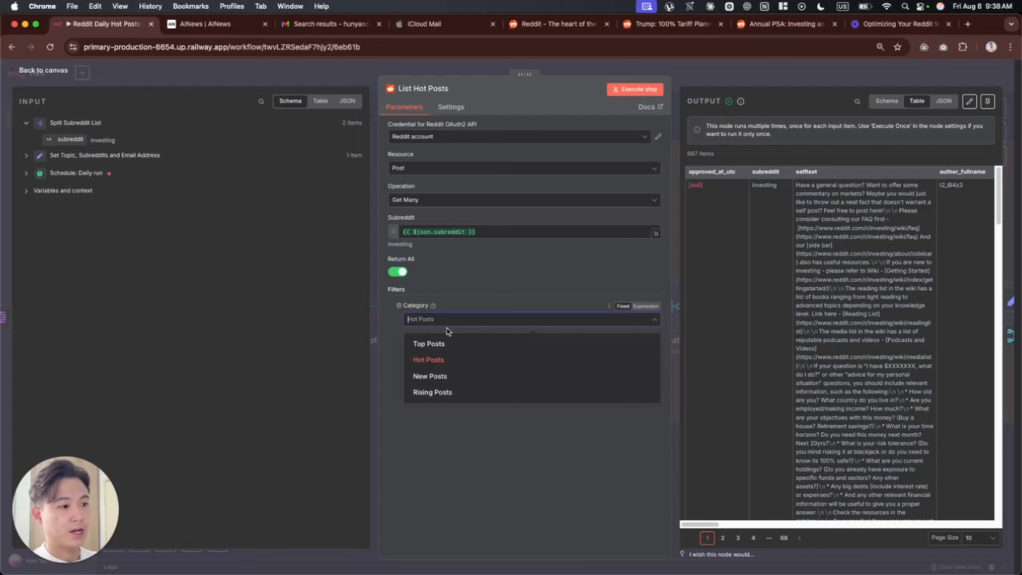
{"action": "left_click", "coordinate": [443, 361]}
{"action": "left_click", "coordinate": [448, 231]}
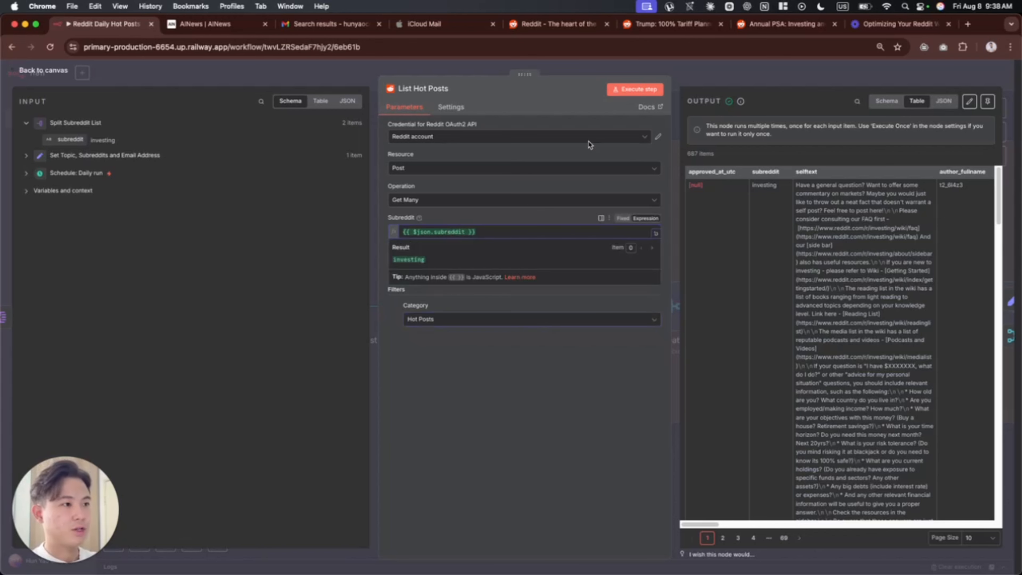
{"action": "left_click", "coordinate": [738, 79]}
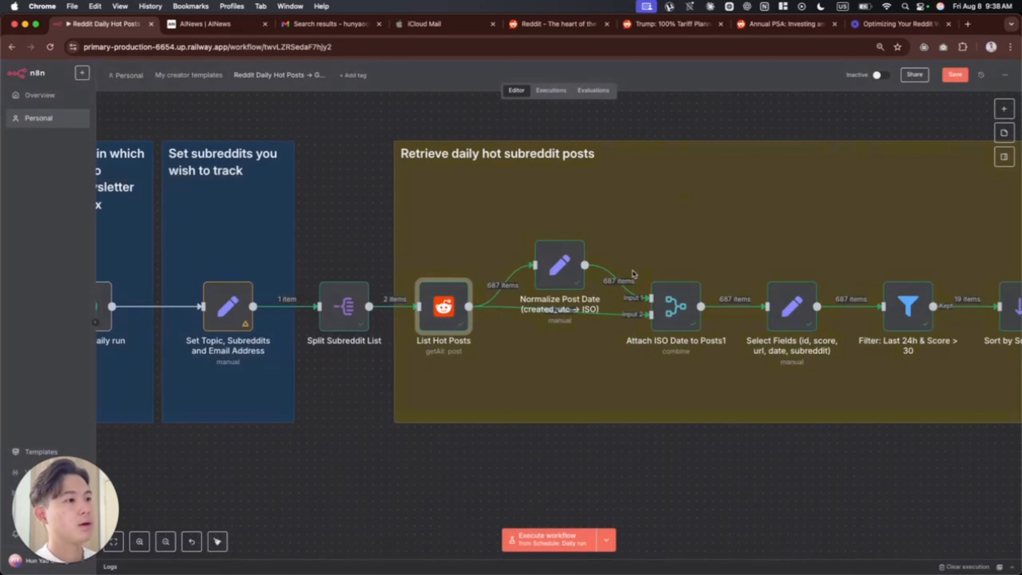
- Reopen the Set Topic, Subreddits and Email Address node, highlight the subreddits in its output, and close it
{"action": "scroll", "coordinate": [544, 319], "scroll_direction": "left", "scroll_amount": 5}
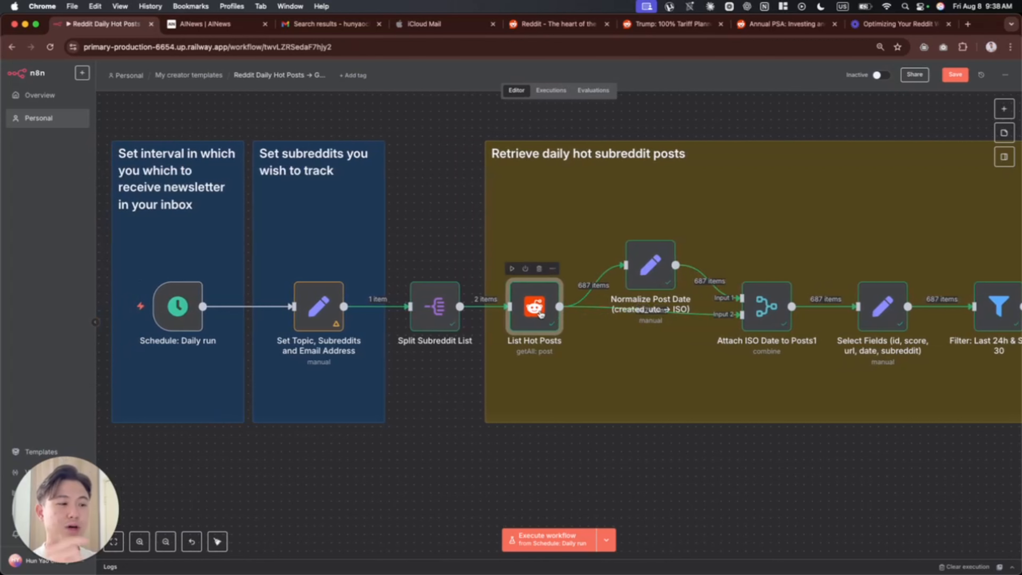
{"action": "double_click", "coordinate": [326, 318]}
{"action": "left_click_drag", "start_coordinate": [759, 161], "coordinate": [734, 152]}
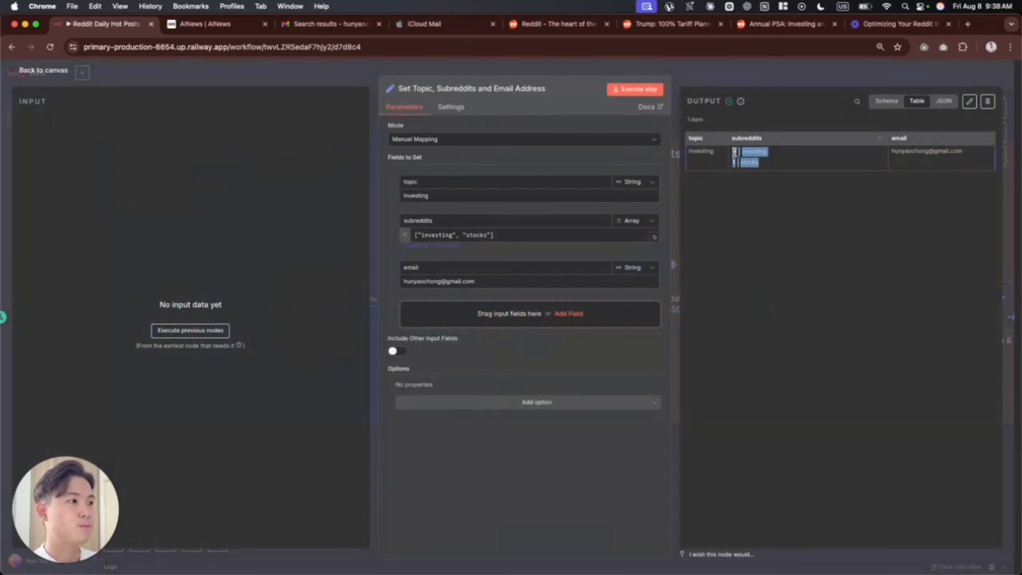
{"action": "left_click", "coordinate": [732, 78]}
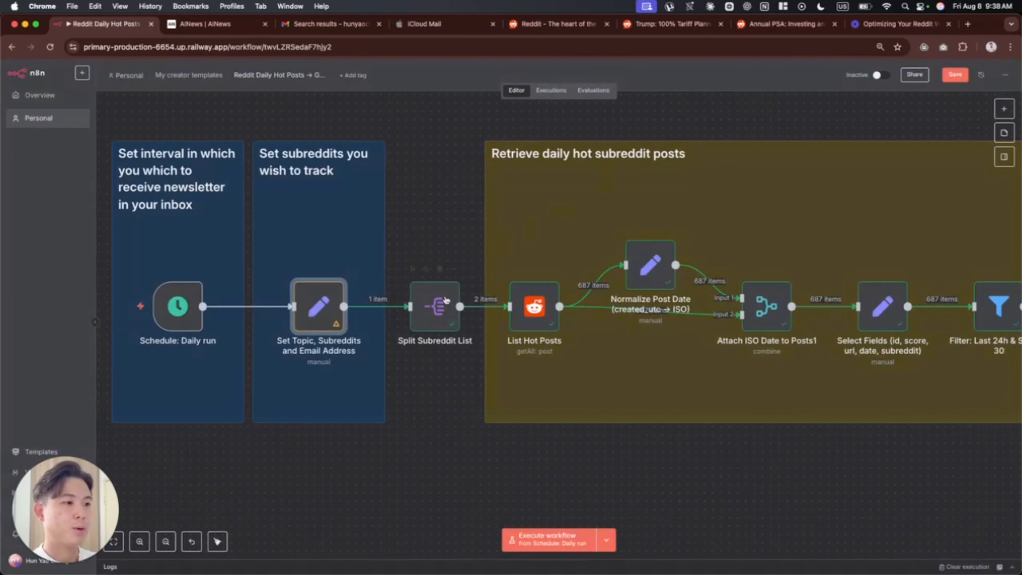
- Highlight the separate investing and stocks items in the Split Subreddit List output, and close the node
{"action": "double_click", "coordinate": [439, 311]}
{"action": "left_click_drag", "start_coordinate": [721, 164], "coordinate": [690, 150]}
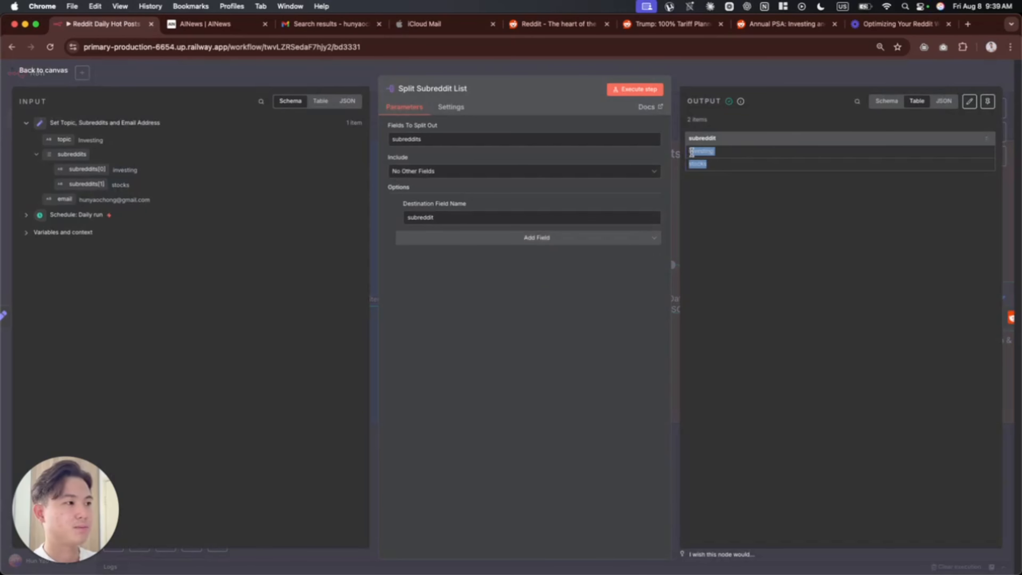
{"action": "left_click", "coordinate": [737, 165]}
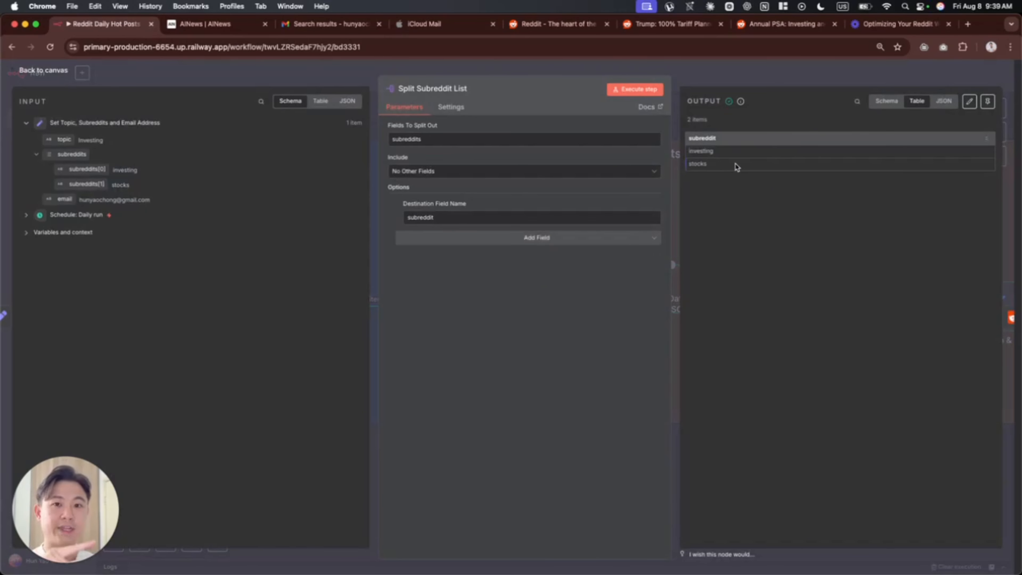
{"action": "left_click", "coordinate": [711, 81]}
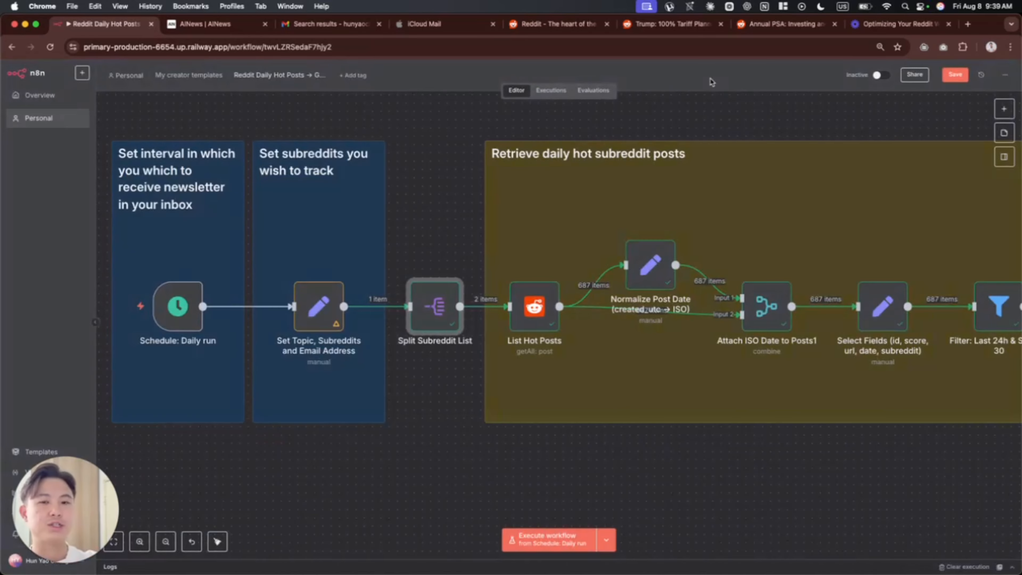
- Check the Split Subreddit List output once more against the List Hot Posts node that it feeds
{"action": "left_click", "coordinate": [534, 306]}
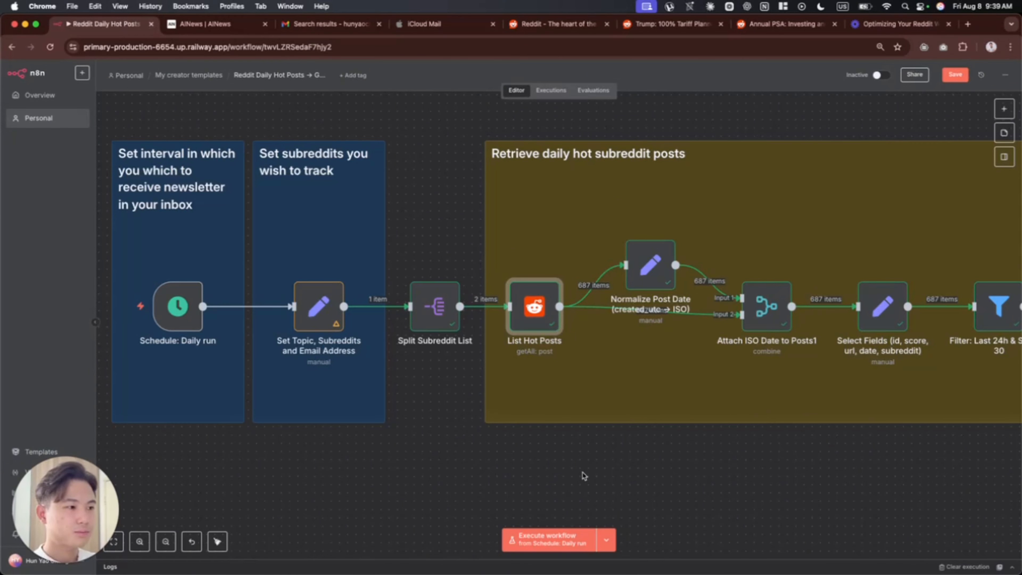
{"action": "double_click", "coordinate": [435, 307]}
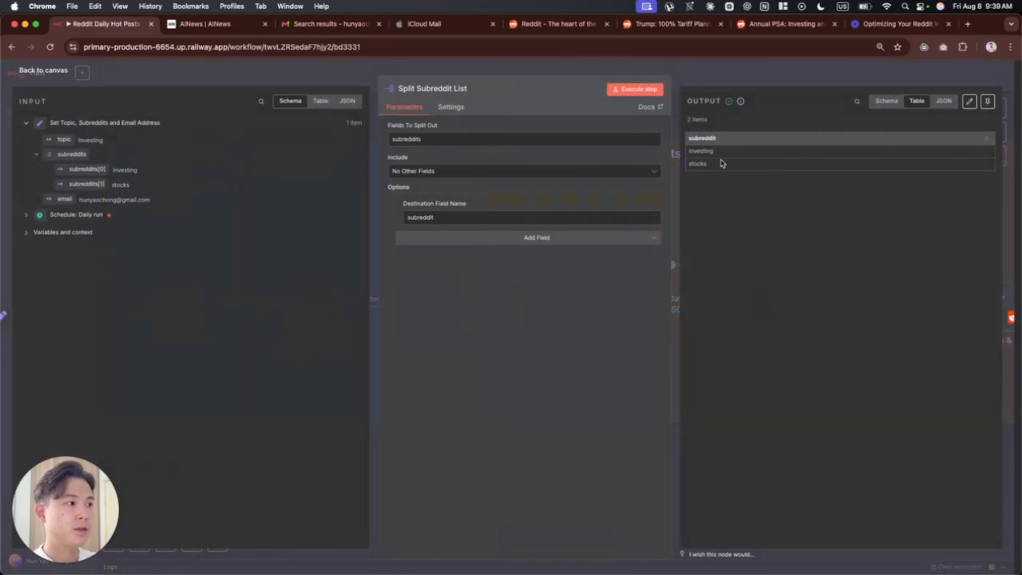
{"action": "left_click", "coordinate": [712, 78]}
{"action": "scroll", "coordinate": [569, 350], "scroll_direction": "right", "scroll_amount": 2}
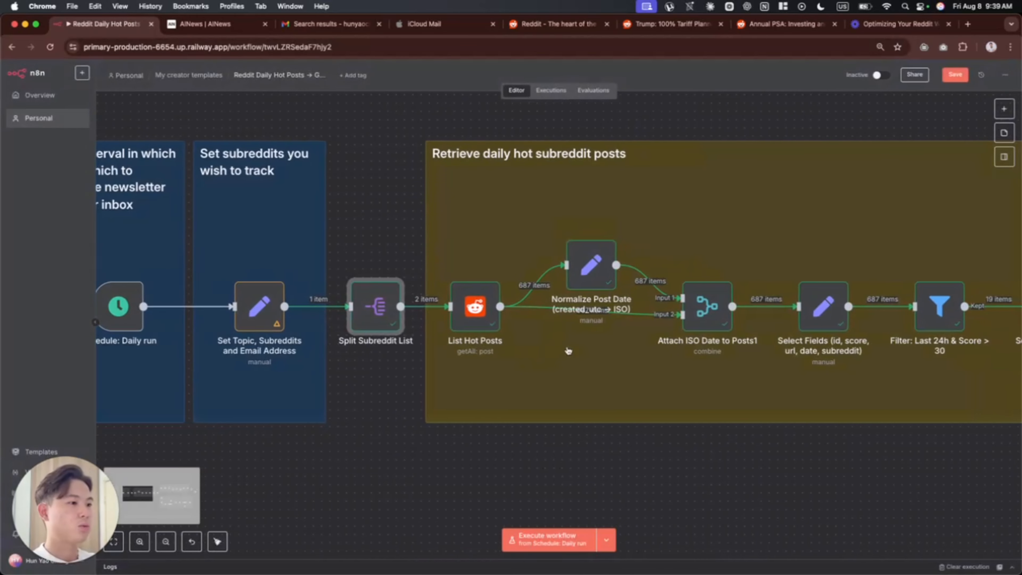
- Open the Normalize Post Date node and find the created_utc value in the incoming List Hot Posts data
{"action": "scroll", "coordinate": [568, 350], "scroll_direction": "right", "scroll_amount": 2}
{"action": "scroll", "coordinate": [543, 322], "scroll_direction": "right", "scroll_amount": 2}
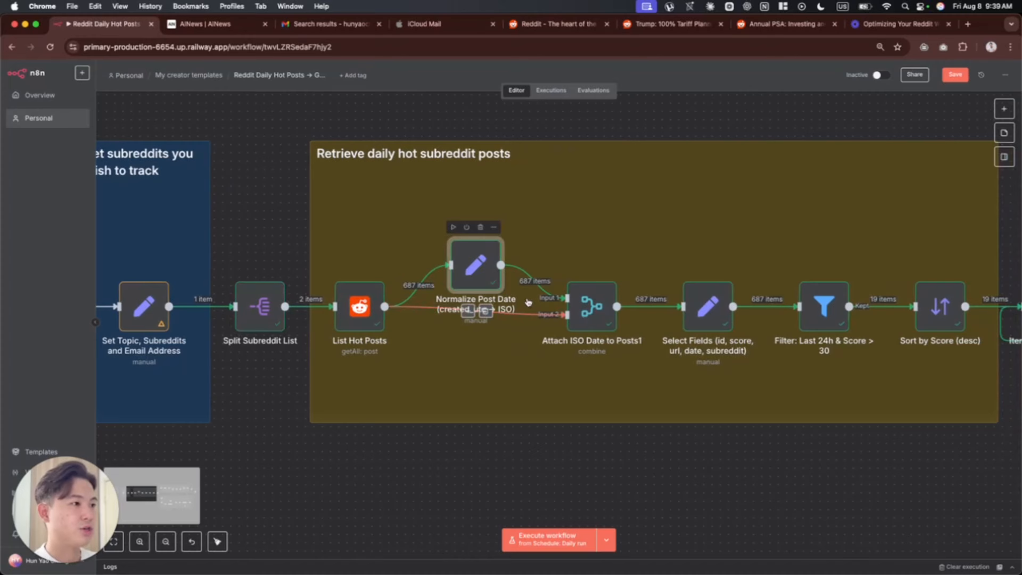
{"action": "double_click", "coordinate": [495, 282]}
{"action": "scroll", "coordinate": [476, 212], "scroll_direction": "down", "scroll_amount": 3}
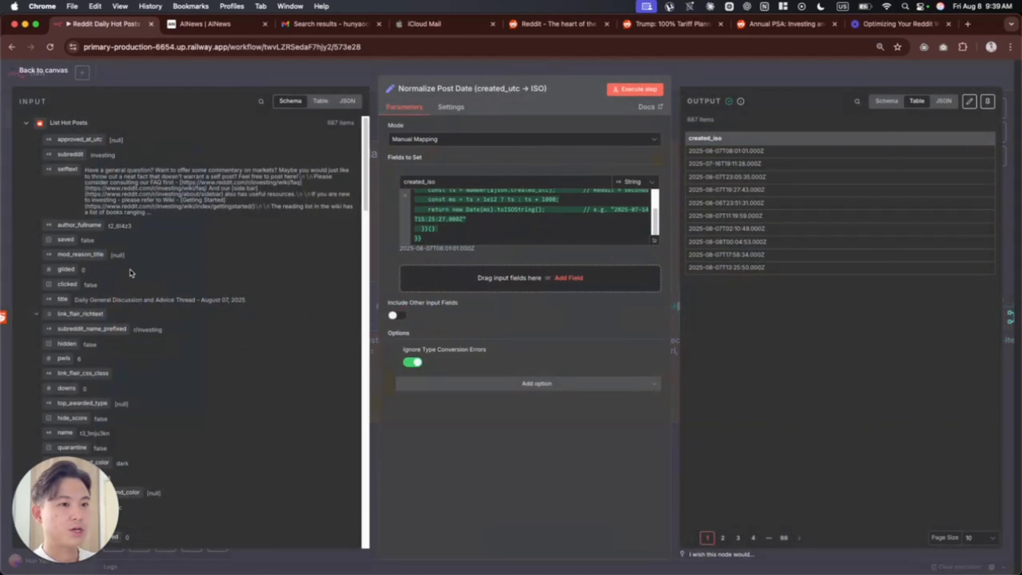
{"action": "scroll", "coordinate": [125, 276], "scroll_direction": "down", "scroll_amount": 1}
{"action": "scroll", "coordinate": [124, 211], "scroll_direction": "up", "scroll_amount": 1}
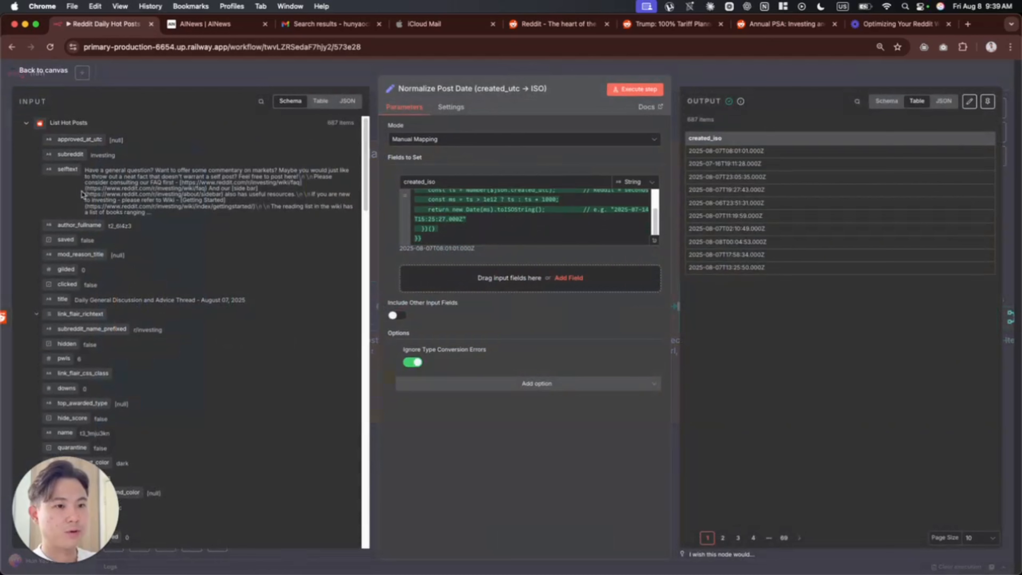
{"action": "scroll", "coordinate": [125, 259], "scroll_direction": "down", "scroll_amount": 10}
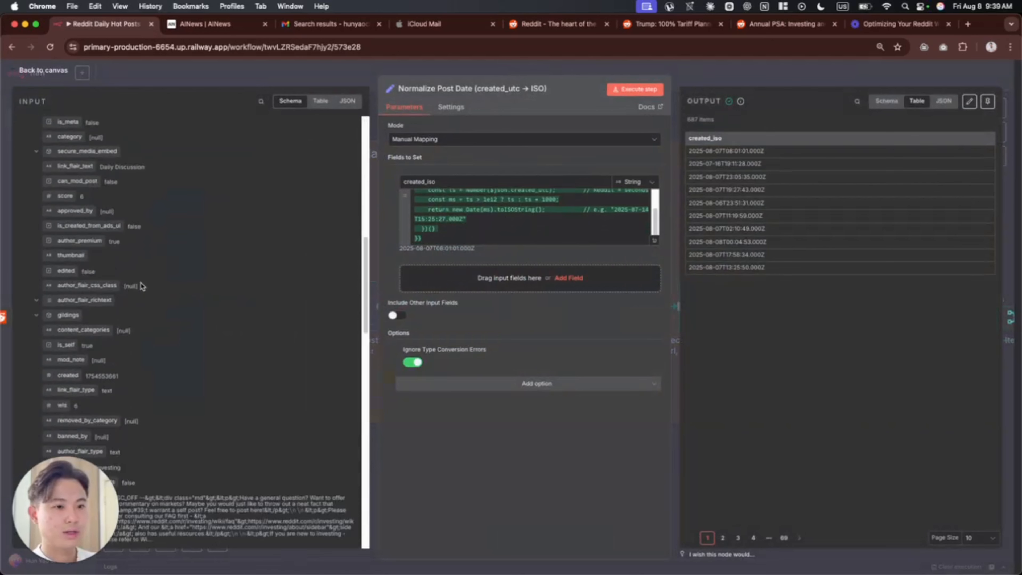
{"action": "scroll", "coordinate": [140, 286], "scroll_direction": "down", "scroll_amount": 10}
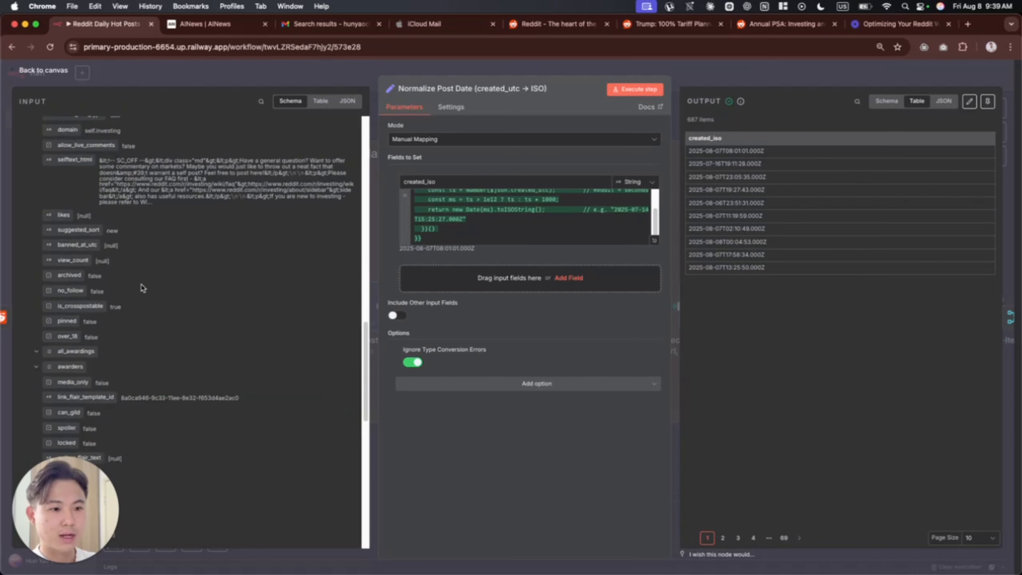
{"action": "scroll", "coordinate": [129, 376], "scroll_direction": "down", "scroll_amount": 10}
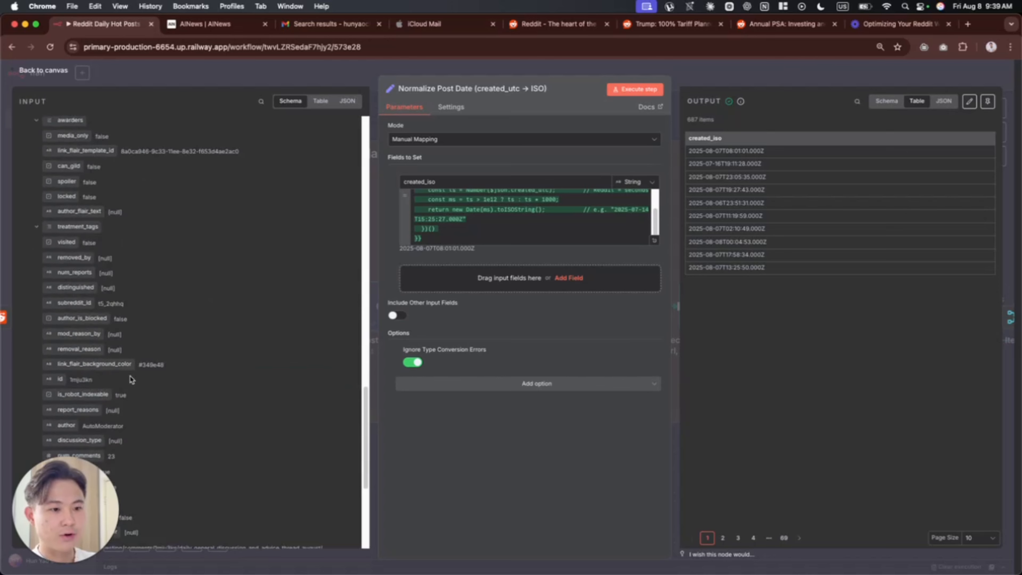
{"action": "scroll", "coordinate": [134, 387], "scroll_direction": "down", "scroll_amount": 10}
{"action": "left_click_drag", "start_coordinate": [39, 388], "coordinate": [95, 387]}
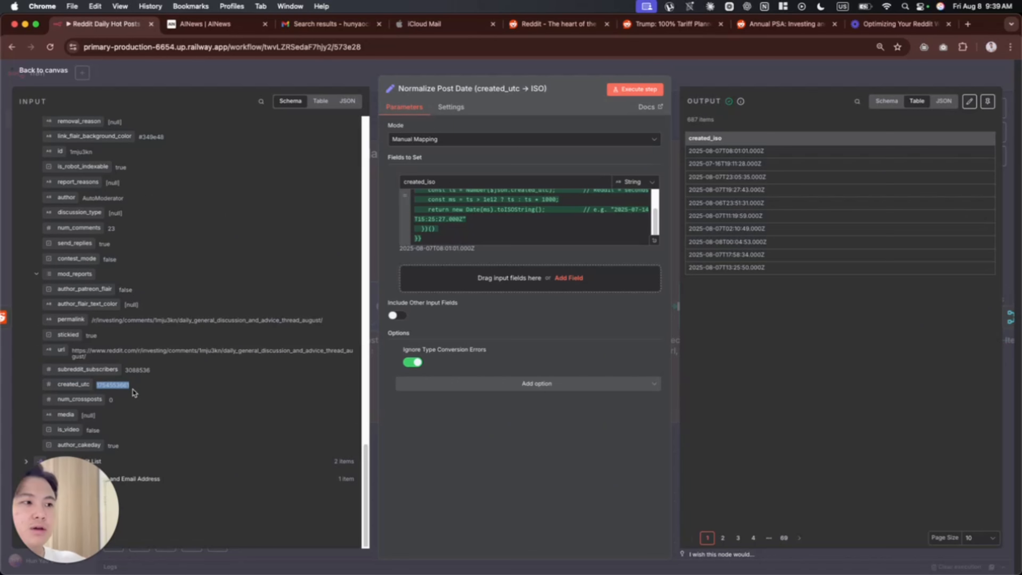
- Examine the created_iso expression and the converted dates in its output, then return to the canvas
{"action": "scroll", "coordinate": [478, 220], "scroll_direction": "up", "scroll_amount": 2}
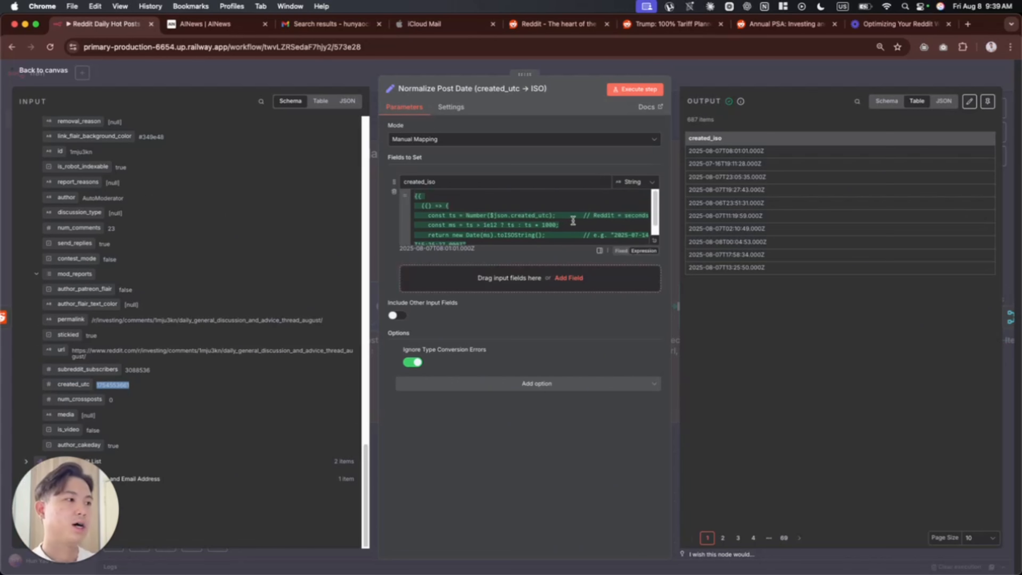
{"action": "left_click_drag", "start_coordinate": [777, 286], "coordinate": [696, 264]}
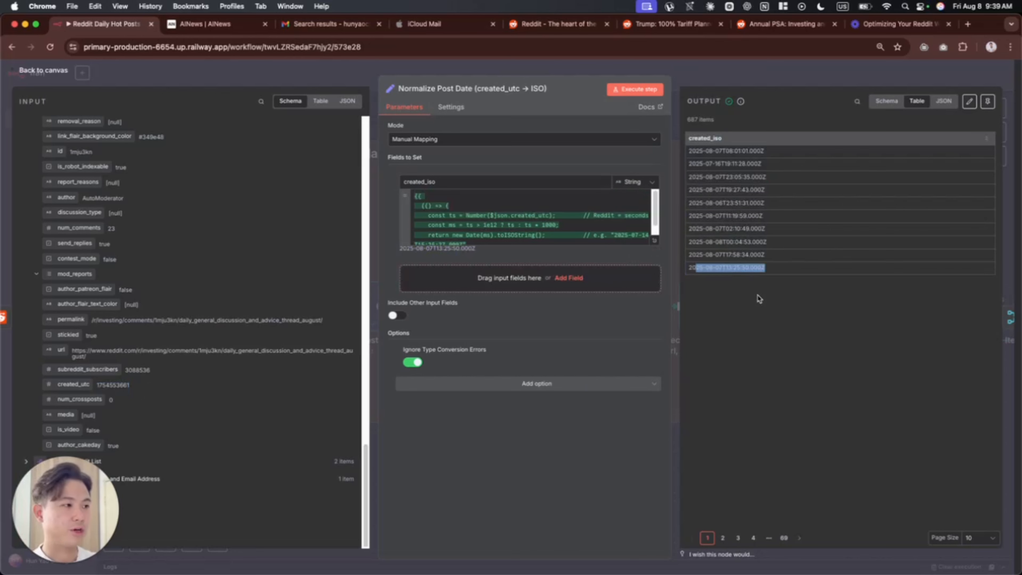
{"action": "left_click", "coordinate": [787, 311]}
{"action": "scroll", "coordinate": [506, 215], "scroll_direction": "down", "scroll_amount": 1}
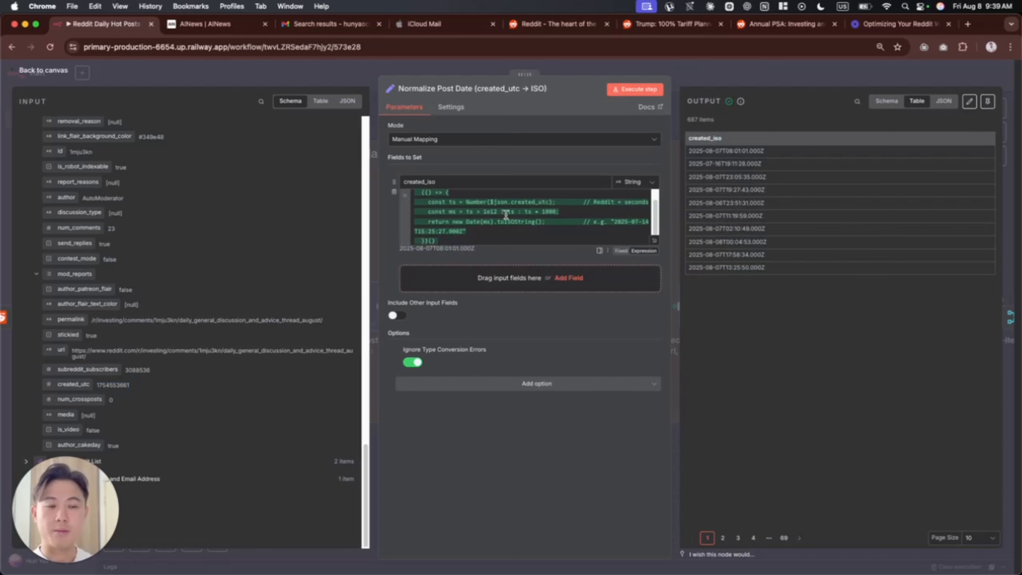
{"action": "left_click", "coordinate": [501, 222]}
{"action": "left_click_drag", "start_coordinate": [463, 241], "coordinate": [410, 189]}
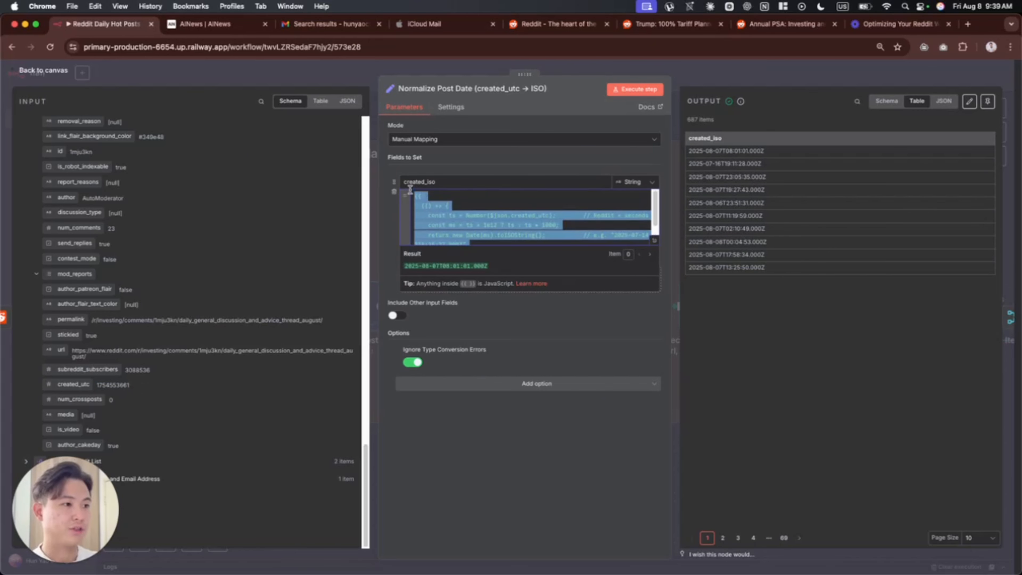
{"action": "left_click", "coordinate": [797, 349]}
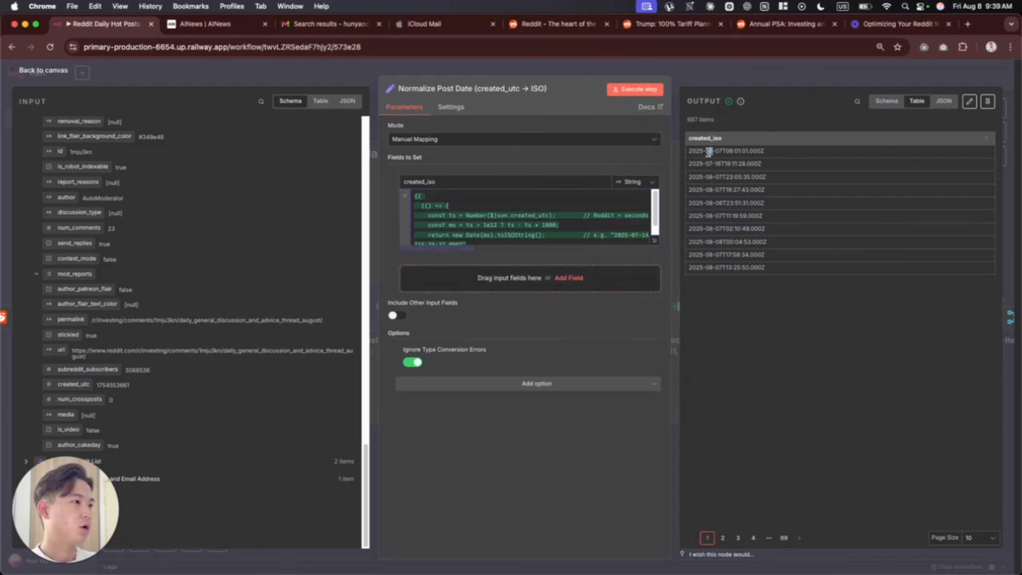
{"action": "left_click_drag", "start_coordinate": [711, 152], "coordinate": [692, 151]}
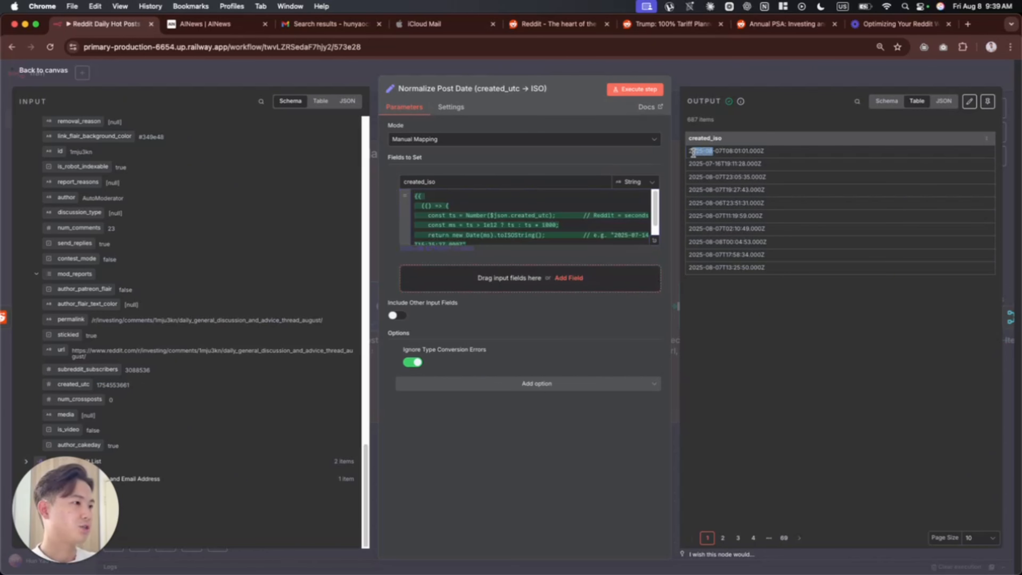
{"action": "left_click", "coordinate": [731, 81]}
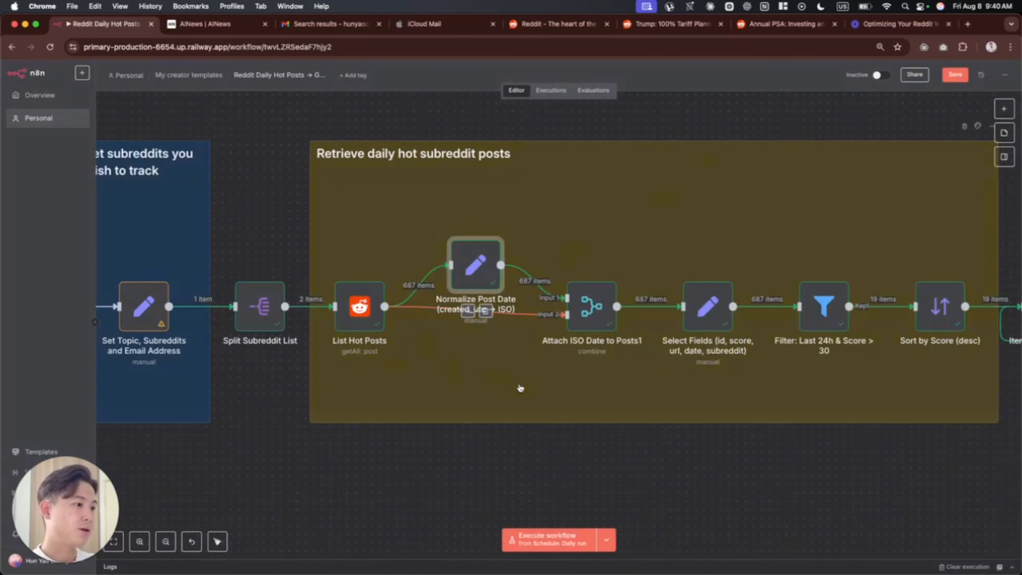
- Inspect the List Hot Posts node's subreddit input and post retrieval settings, then return to the canvas
{"action": "scroll", "coordinate": [520, 388], "scroll_direction": "right", "scroll_amount": 5}
{"action": "left_click", "coordinate": [472, 320]}
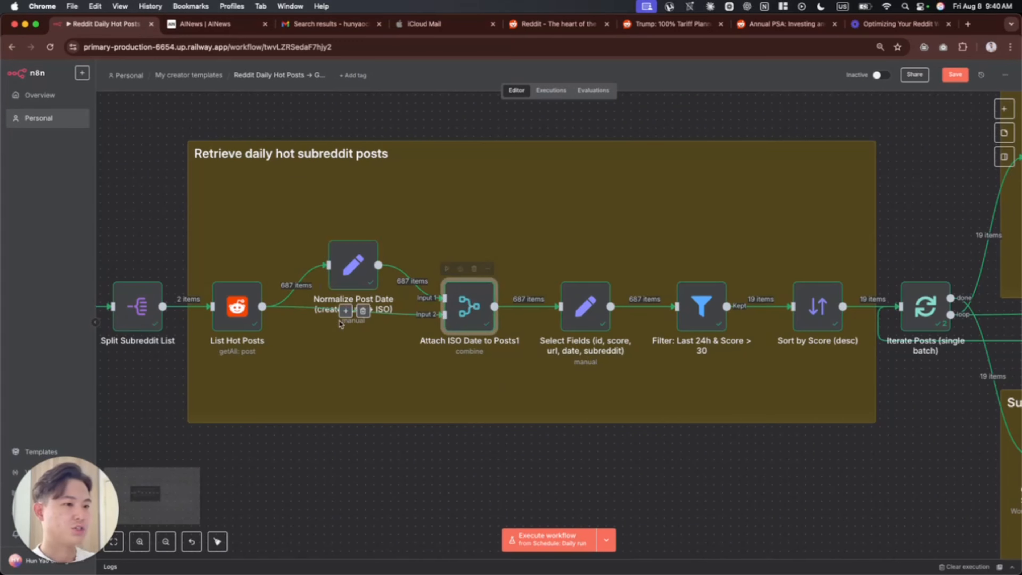
{"action": "double_click", "coordinate": [244, 318]}
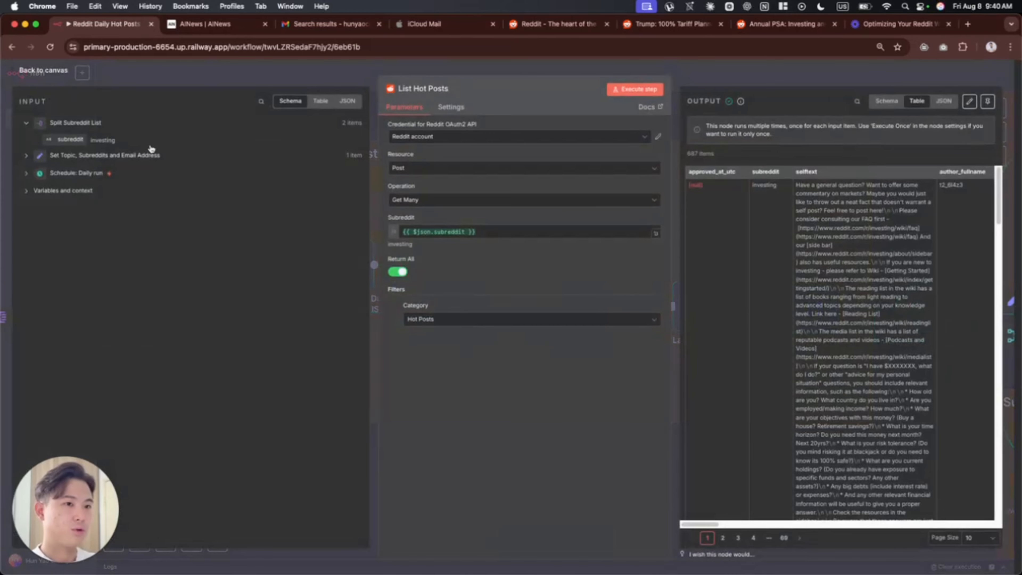
{"action": "left_click", "coordinate": [280, 71]}
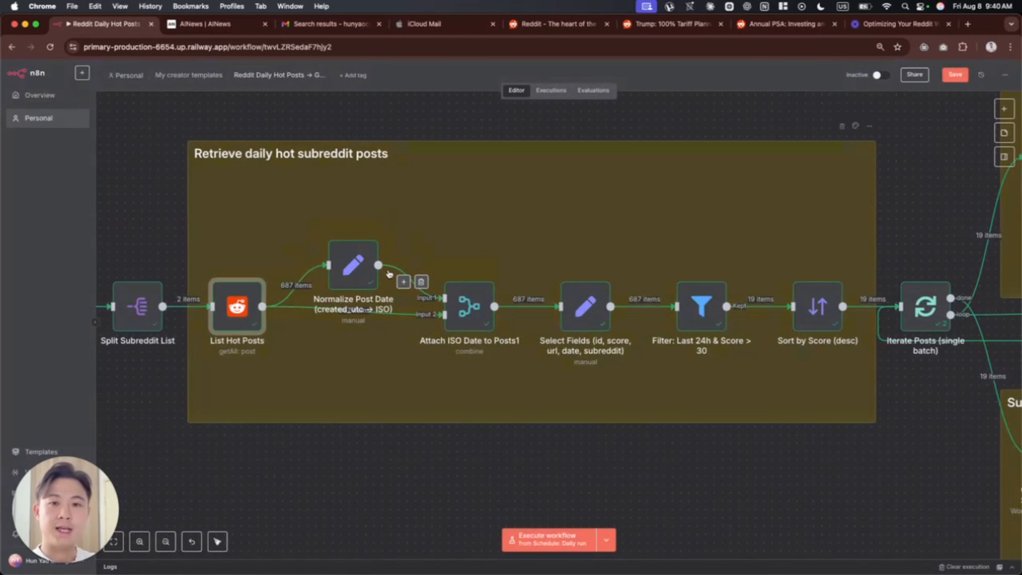
- Open the Attach ISO Date to Posts1 node, widen its output area and look through the merged table's columns
{"action": "double_click", "coordinate": [467, 306]}
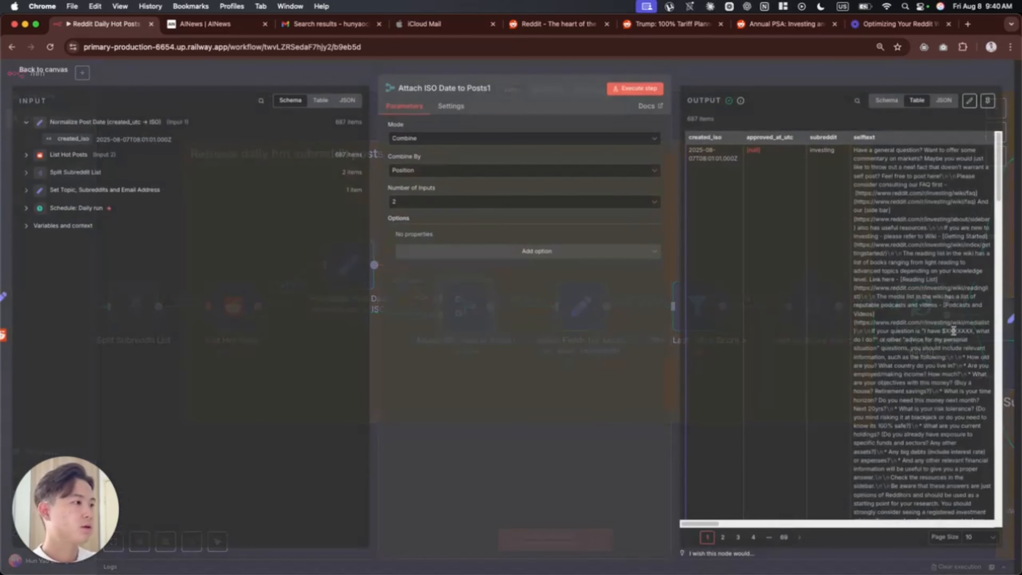
{"action": "scroll", "coordinate": [893, 354], "scroll_direction": "right", "scroll_amount": 10}
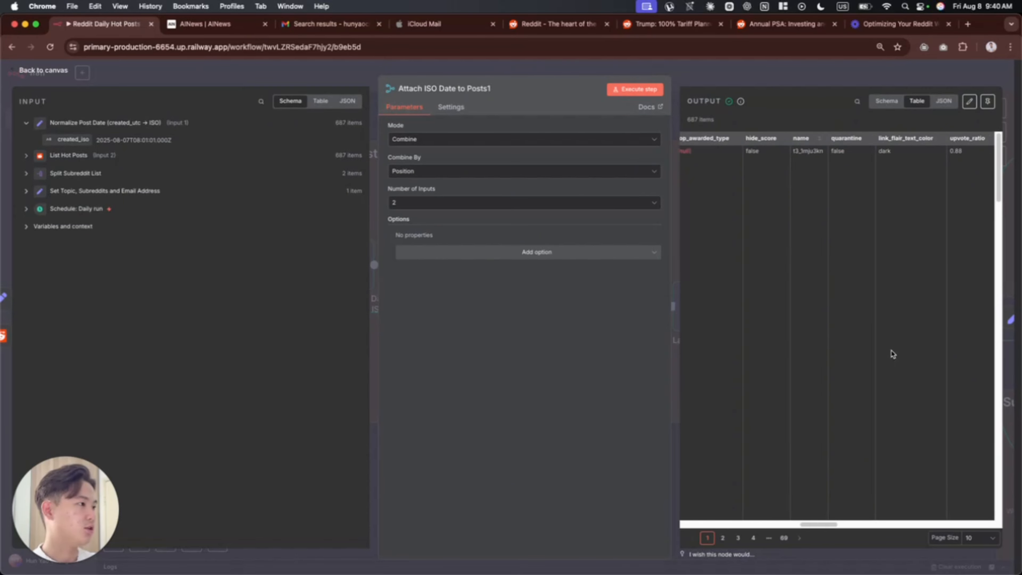
{"action": "scroll", "coordinate": [891, 473], "scroll_direction": "right", "scroll_amount": 10}
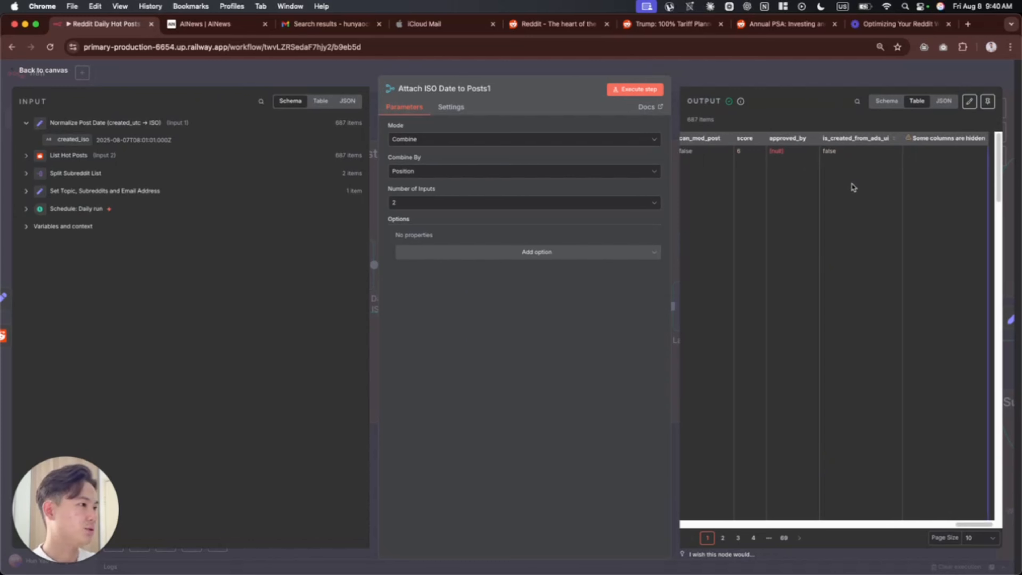
{"action": "scroll", "coordinate": [853, 201], "scroll_direction": "left", "scroll_amount": 2}
{"action": "scroll", "coordinate": [959, 179], "scroll_direction": "right", "scroll_amount": 1}
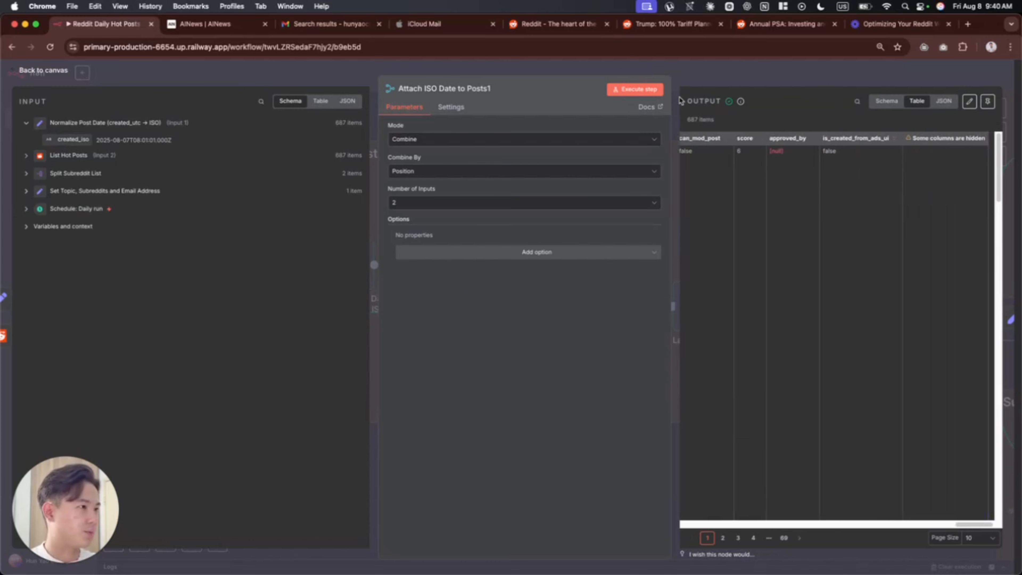
{"action": "left_click_drag", "start_coordinate": [523, 73], "coordinate": [211, 73]}
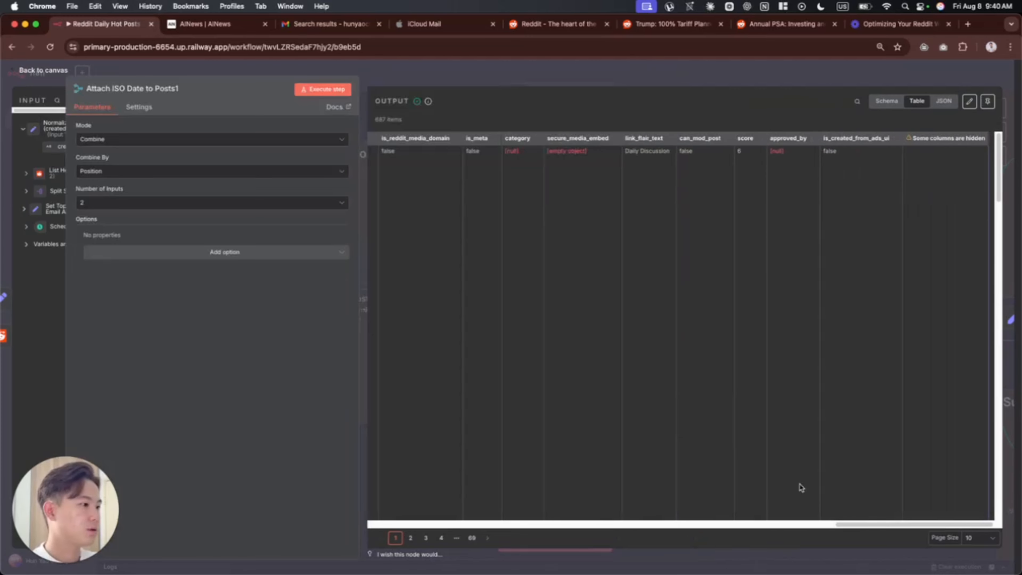
{"action": "left_click_drag", "start_coordinate": [863, 526], "coordinate": [324, 504]}
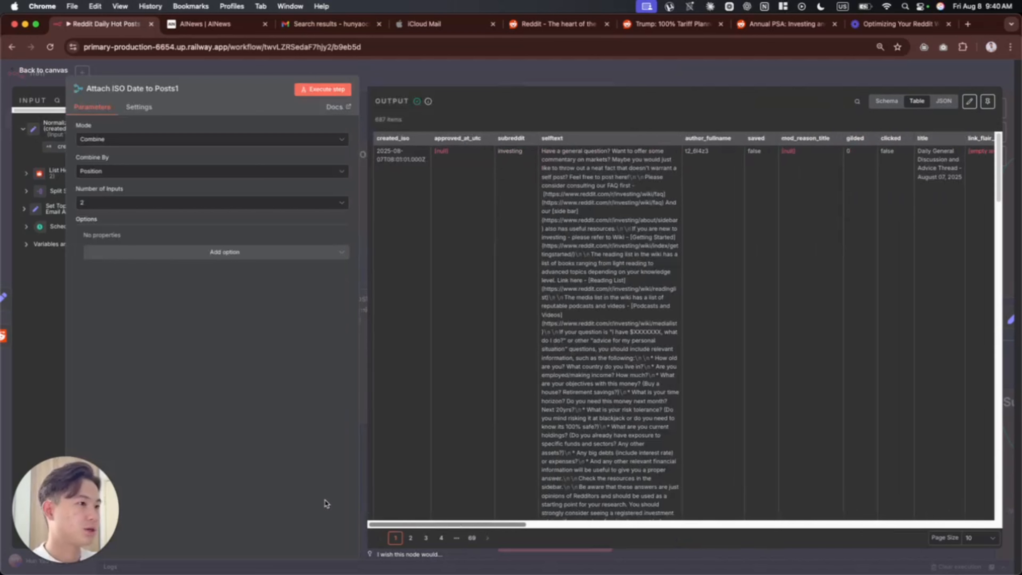
- Highlight the created_iso value and the post fields beside it in the first merged row, then close the node
{"action": "mouse_move", "coordinate": [426, 162]}
{"action": "left_mouse_down"}
{"action": "mouse_move", "coordinate": [383, 146]}
{"action": "mouse_move", "coordinate": [410, 164]}
{"action": "left_mouse_up"}
{"action": "left_click", "coordinate": [393, 157]}
{"action": "left_click_drag", "start_coordinate": [474, 157], "coordinate": [924, 309]}
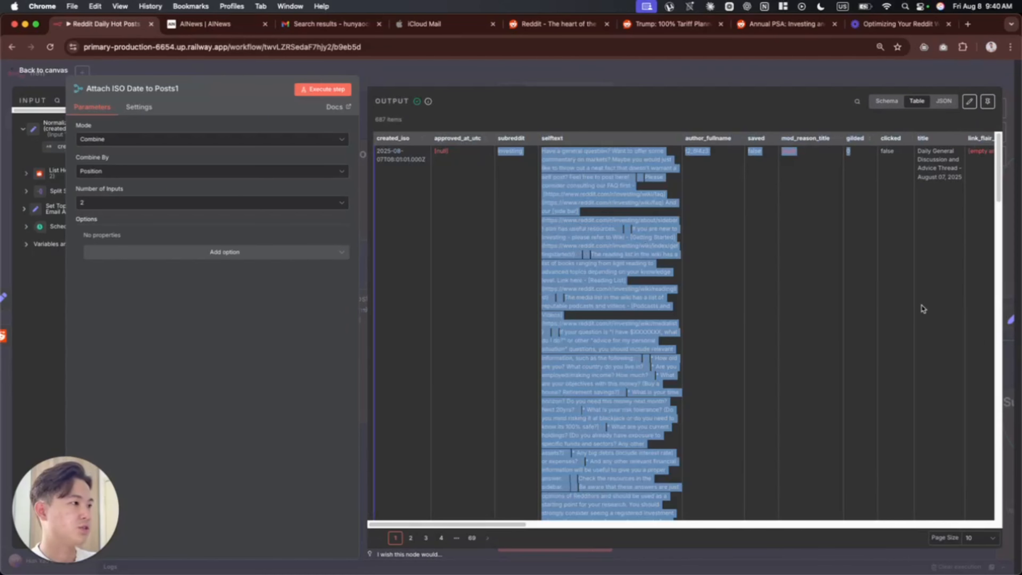
{"action": "left_click", "coordinate": [863, 252]}
{"action": "left_click", "coordinate": [606, 77]}
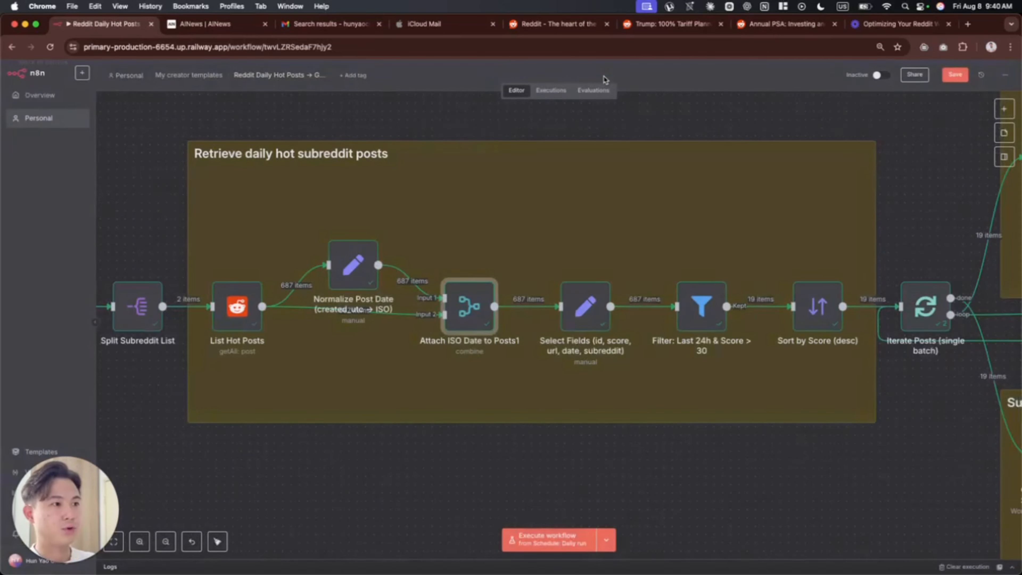
- Reopen the Attach ISO Date to Posts1 node, review the many post fields in its output and close it
{"action": "left_click", "coordinate": [230, 322]}
{"action": "scroll", "coordinate": [507, 386], "scroll_direction": "right", "scroll_amount": 2}
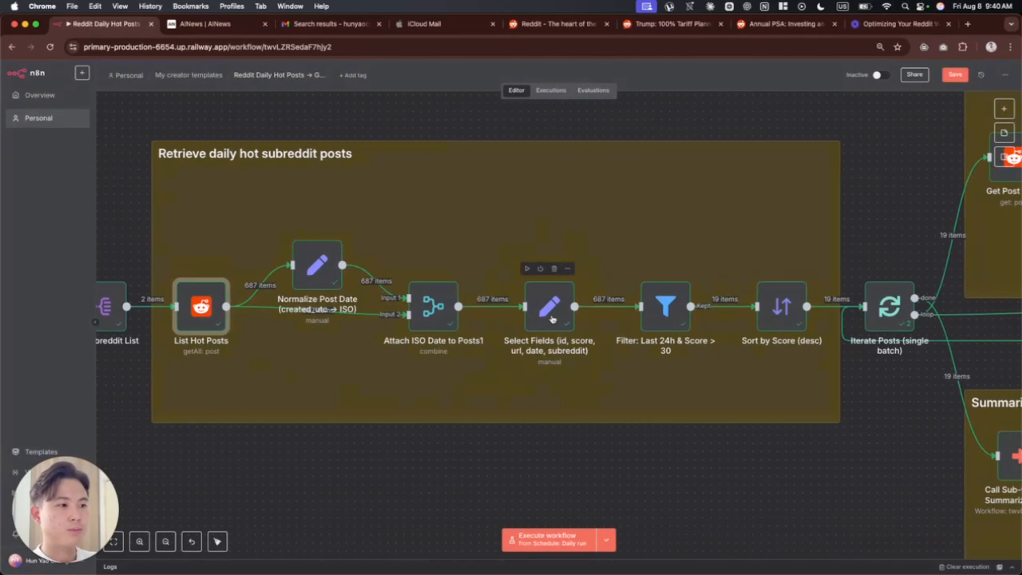
{"action": "double_click", "coordinate": [433, 306]}
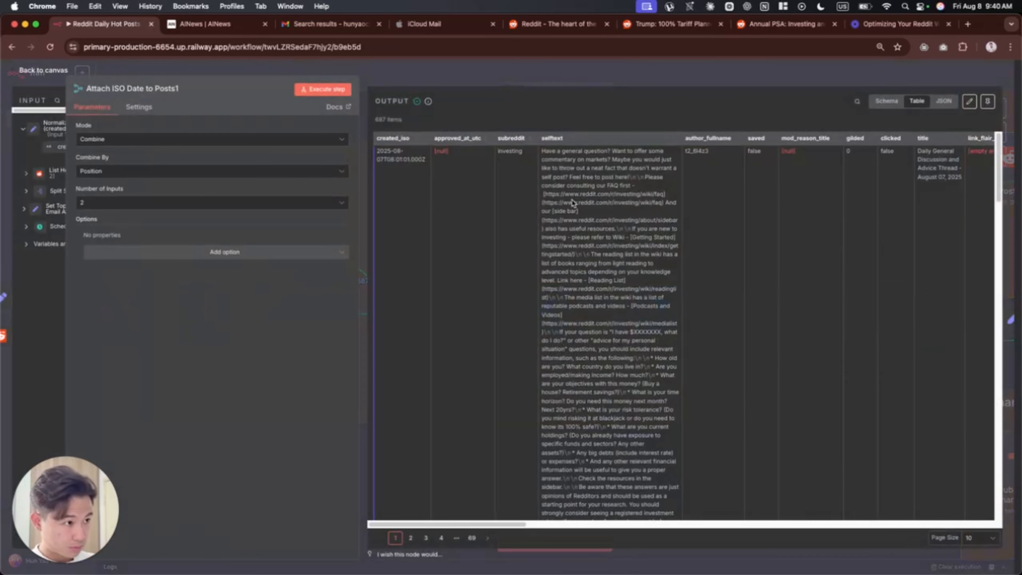
{"action": "scroll", "coordinate": [603, 275], "scroll_direction": "right", "scroll_amount": 3}
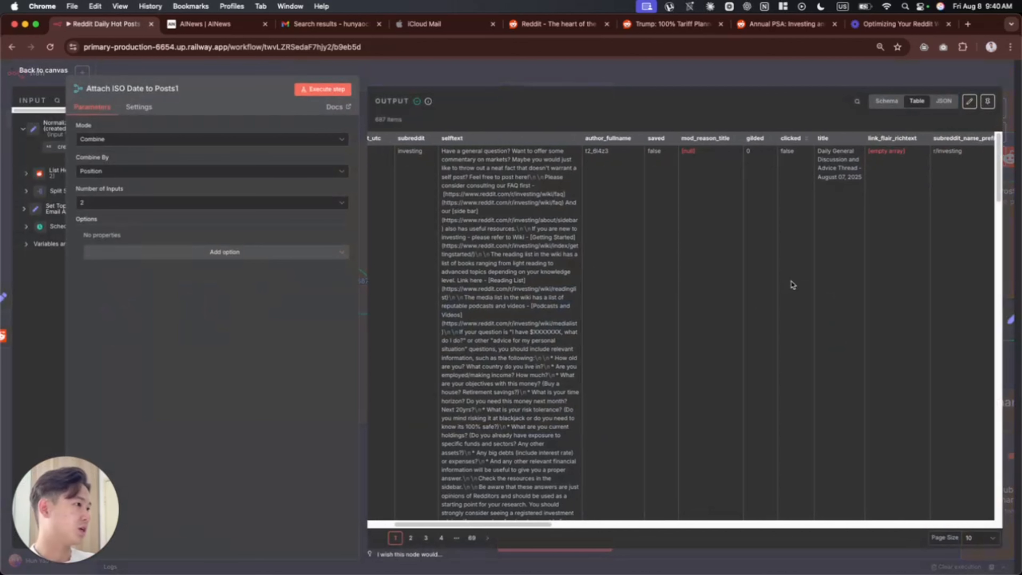
{"action": "scroll", "coordinate": [818, 188], "scroll_direction": "right", "scroll_amount": 2}
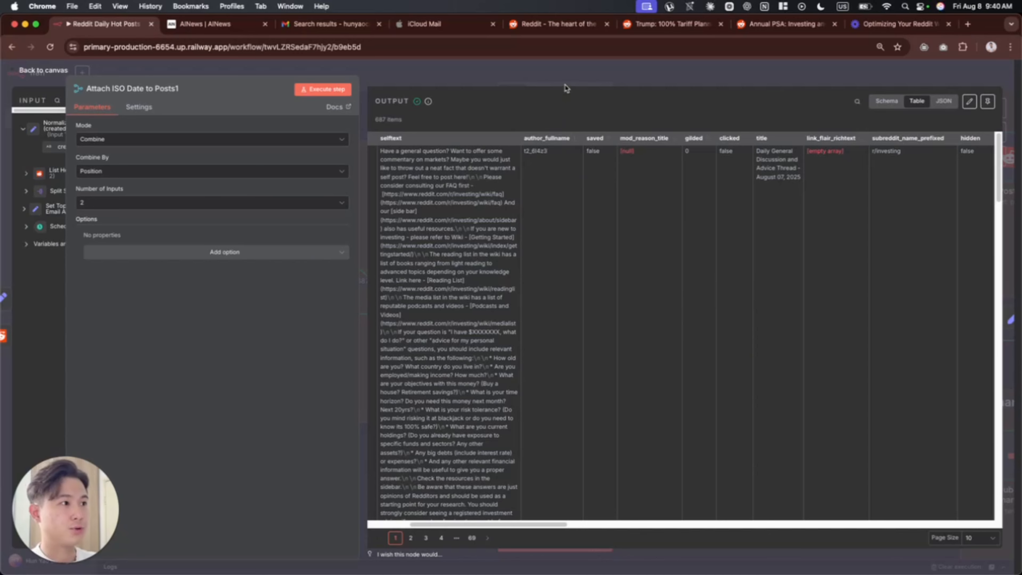
{"action": "left_click", "coordinate": [592, 79]}
- Inspect the Select Fields node's mappings for subreddit, id, date, score and url with their output, then close it
{"action": "double_click", "coordinate": [549, 306]}
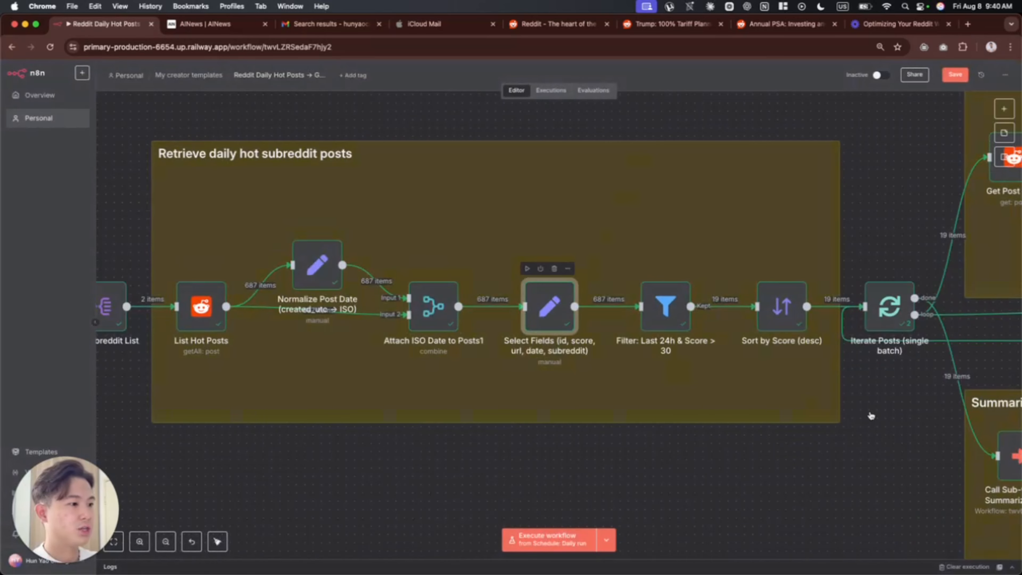
{"action": "key", "text": "Escape"}
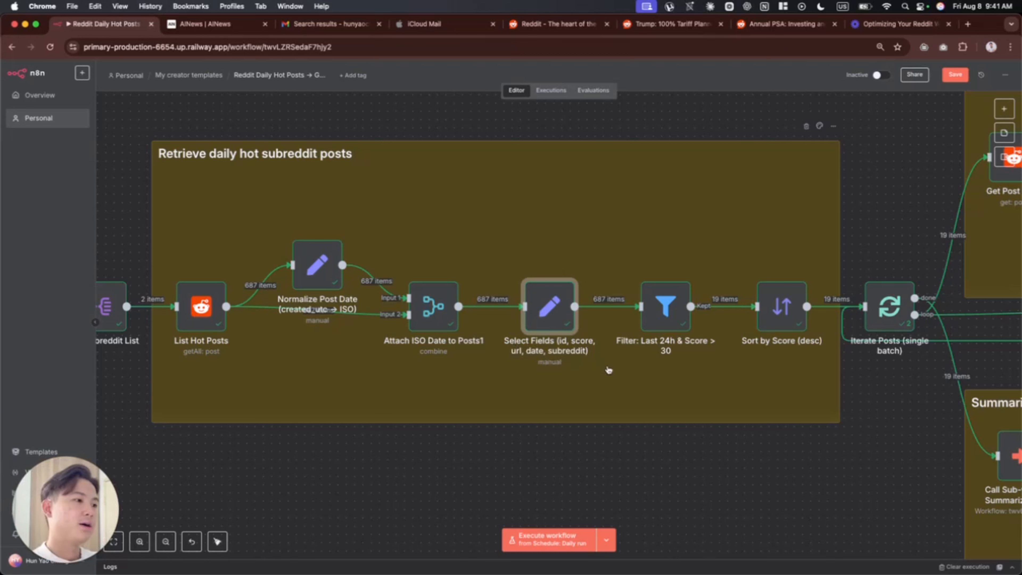
{"action": "double_click", "coordinate": [549, 305]}
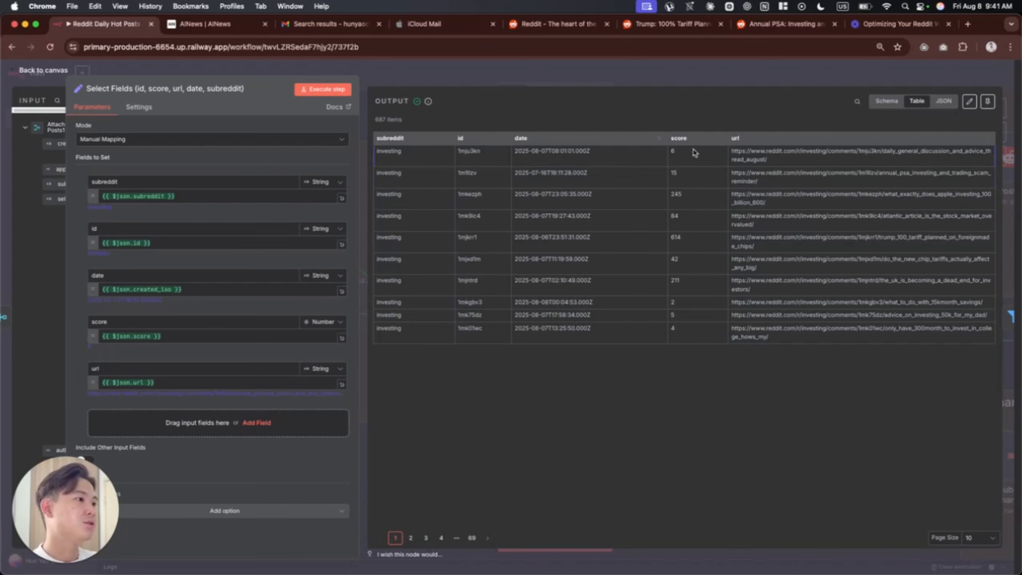
{"action": "left_click", "coordinate": [568, 77]}
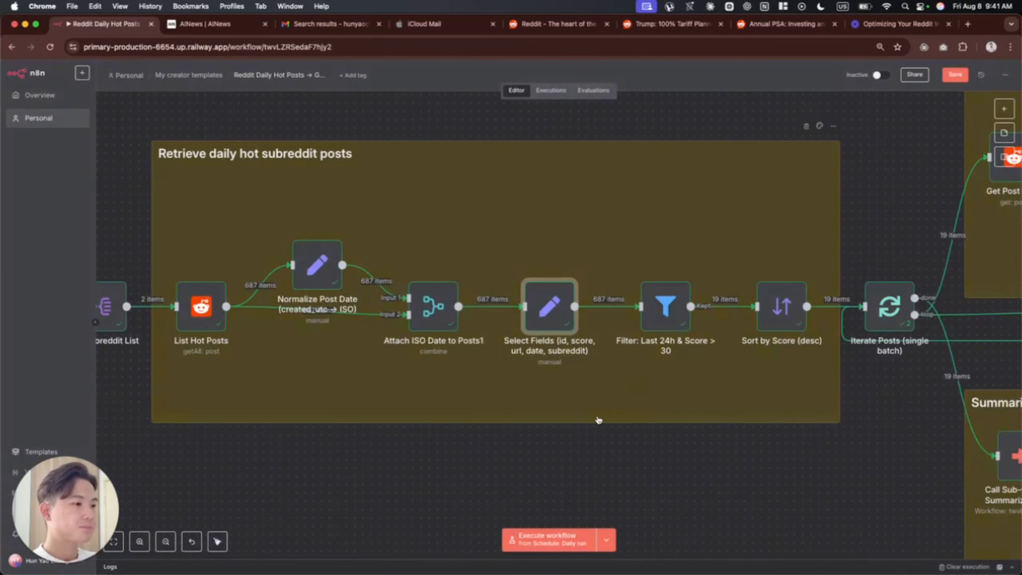
- Open the Filter: Last 24h & Score > 30 node and highlight the date condition's 24-hour expression to examine it
{"action": "scroll", "coordinate": [599, 420], "scroll_direction": "right", "scroll_amount": 5}
{"action": "key", "text": "Right"}
{"action": "key", "text": "Return"}
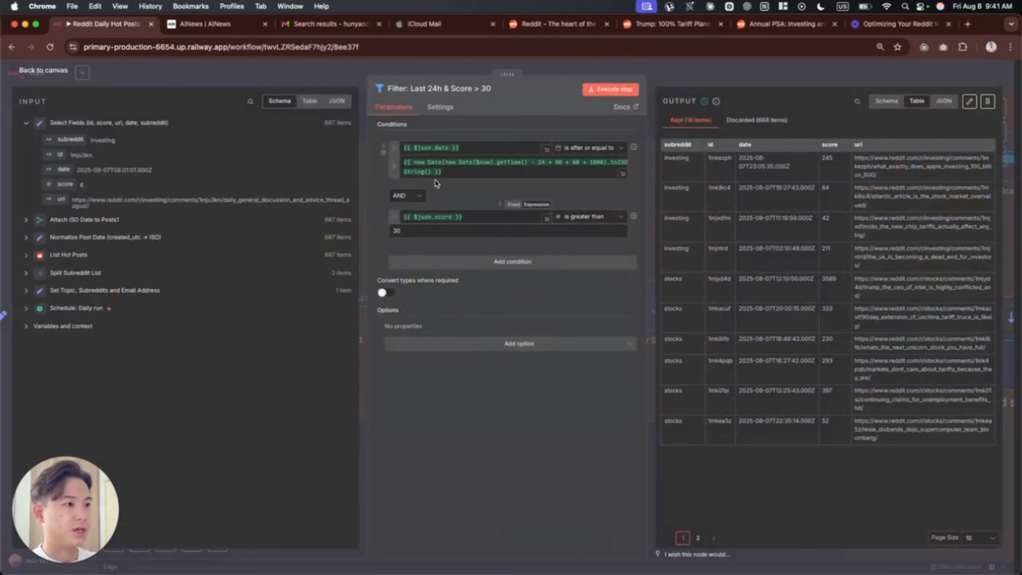
{"action": "triple_click", "coordinate": [413, 163]}
{"action": "left_click_drag", "start_coordinate": [414, 165], "coordinate": [395, 163]}
{"action": "left_click_drag", "start_coordinate": [504, 170], "coordinate": [403, 163]}
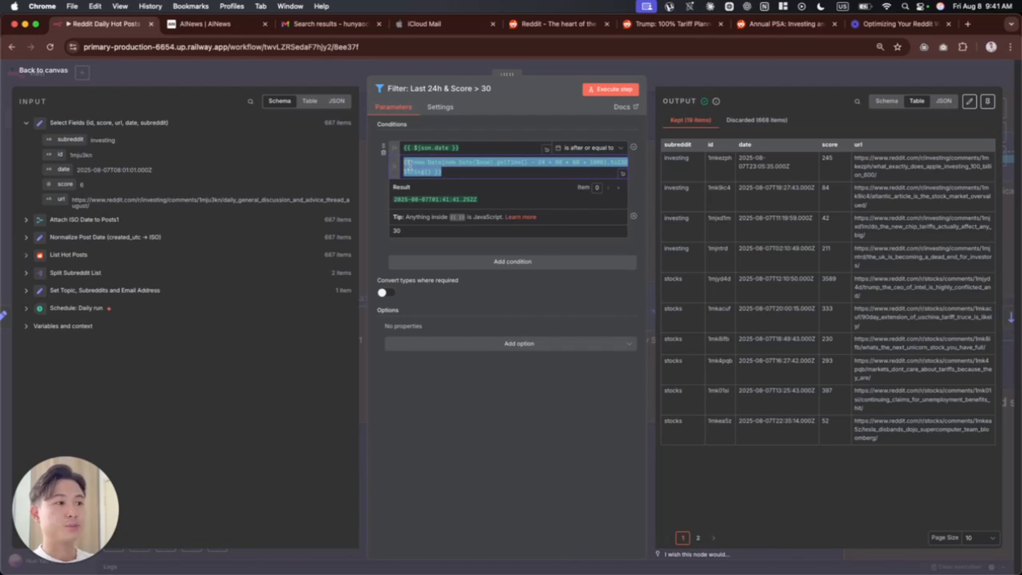
- Highlight the score condition's expression and its threshold of 30 to examine them, then close the Filter: Last 24h & Score > 30 node
{"action": "left_click", "coordinate": [379, 219]}
{"action": "left_click", "coordinate": [450, 223]}
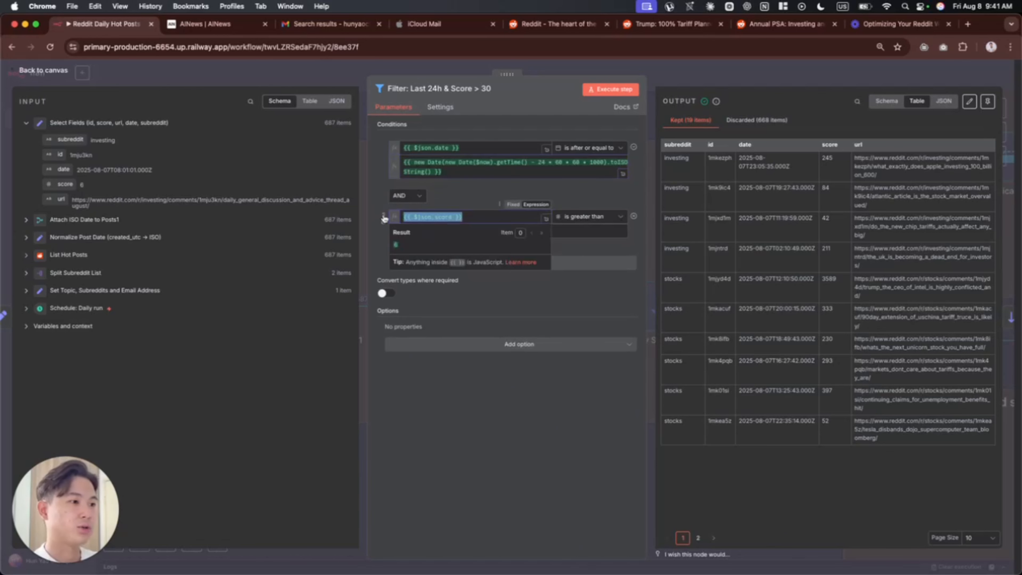
{"action": "left_click", "coordinate": [368, 242]}
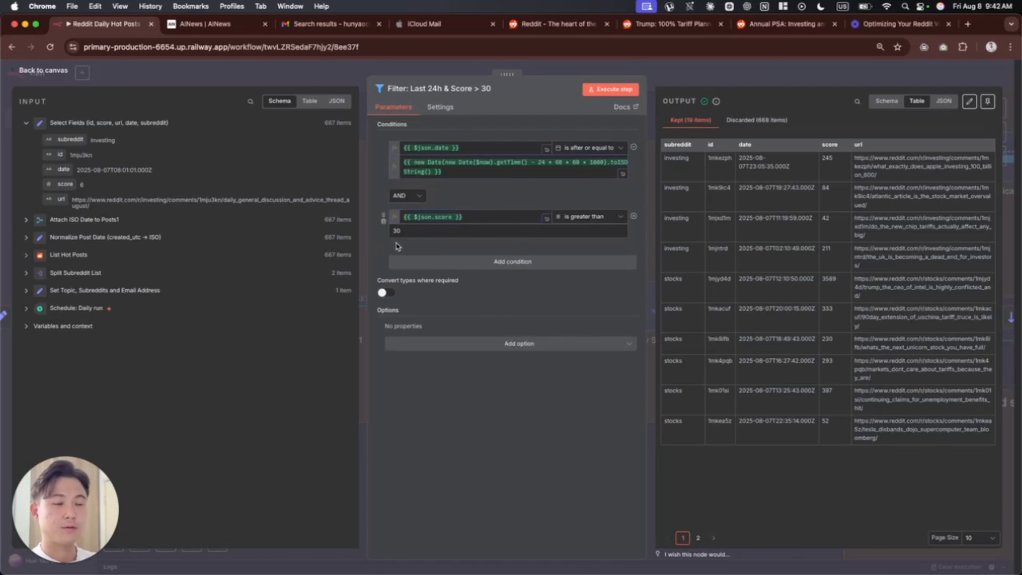
{"action": "double_click", "coordinate": [409, 233]}
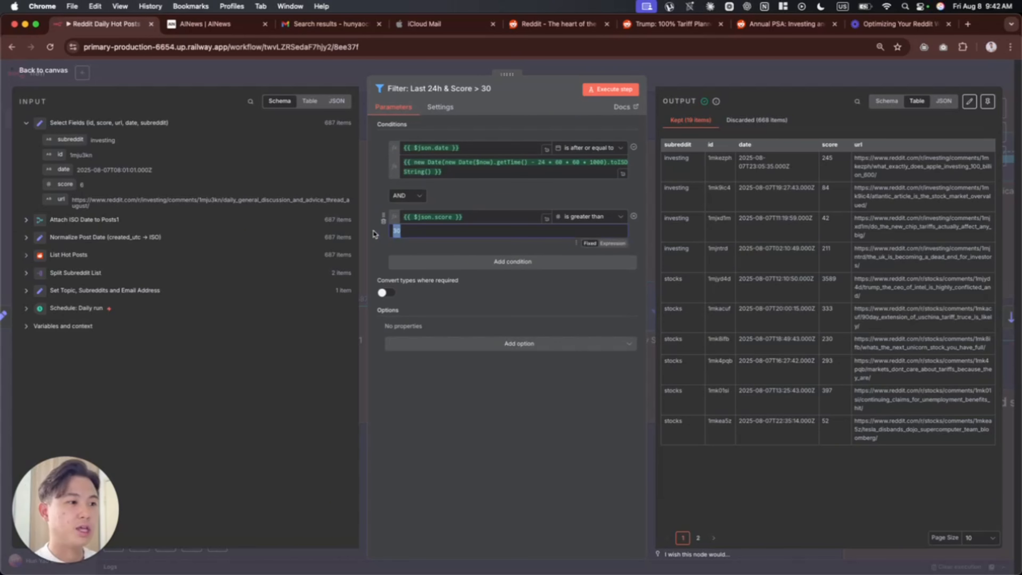
{"action": "left_click", "coordinate": [430, 233]}
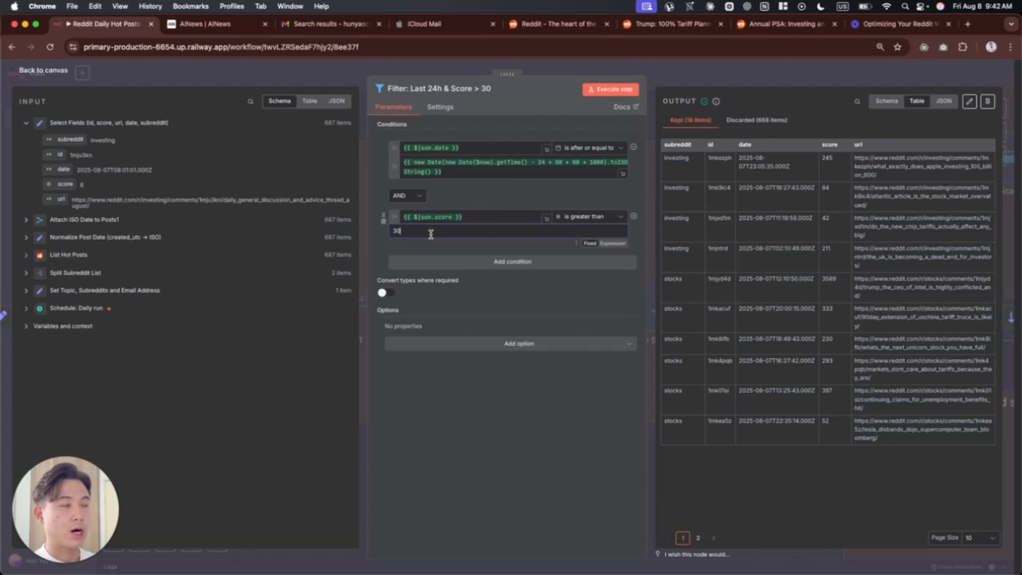
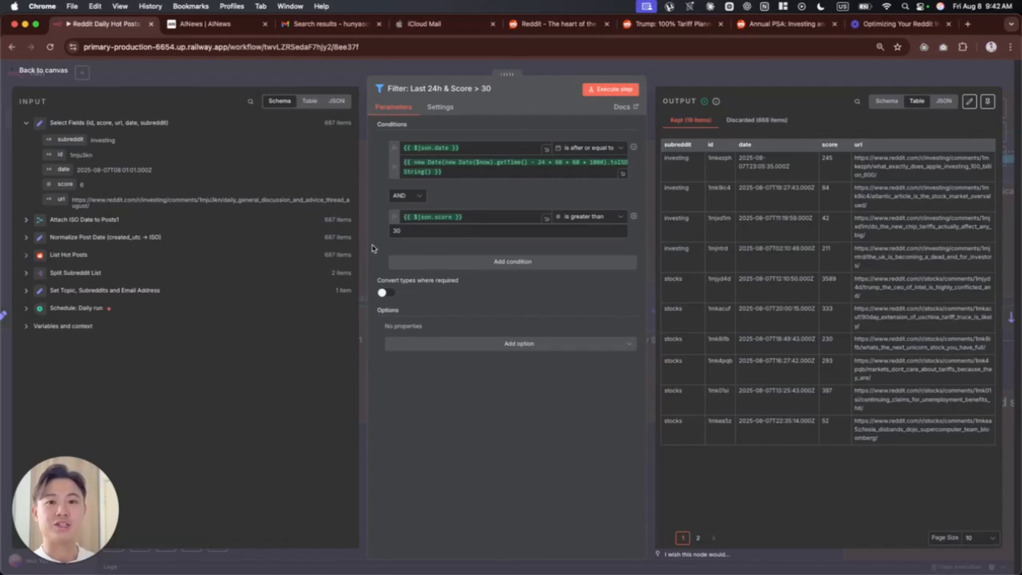
{"action": "left_click", "coordinate": [731, 70]}
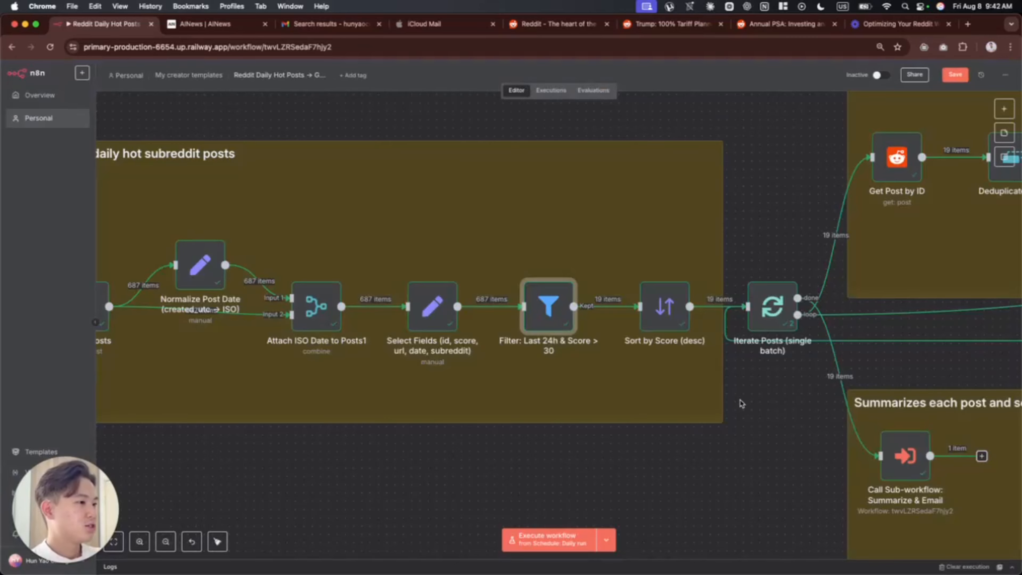
- Switch to Gmail, open the Startups Daily Digest e-mail and highlight the first post's summary
{"action": "scroll", "coordinate": [683, 392], "scroll_direction": "down", "scroll_amount": 5}
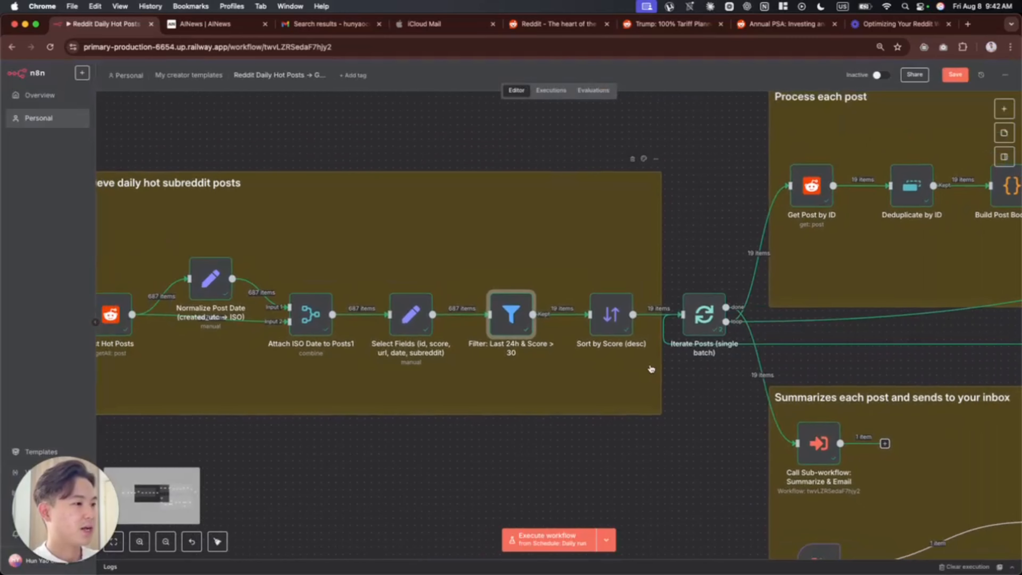
{"action": "scroll", "coordinate": [651, 369], "scroll_direction": "right", "scroll_amount": 1}
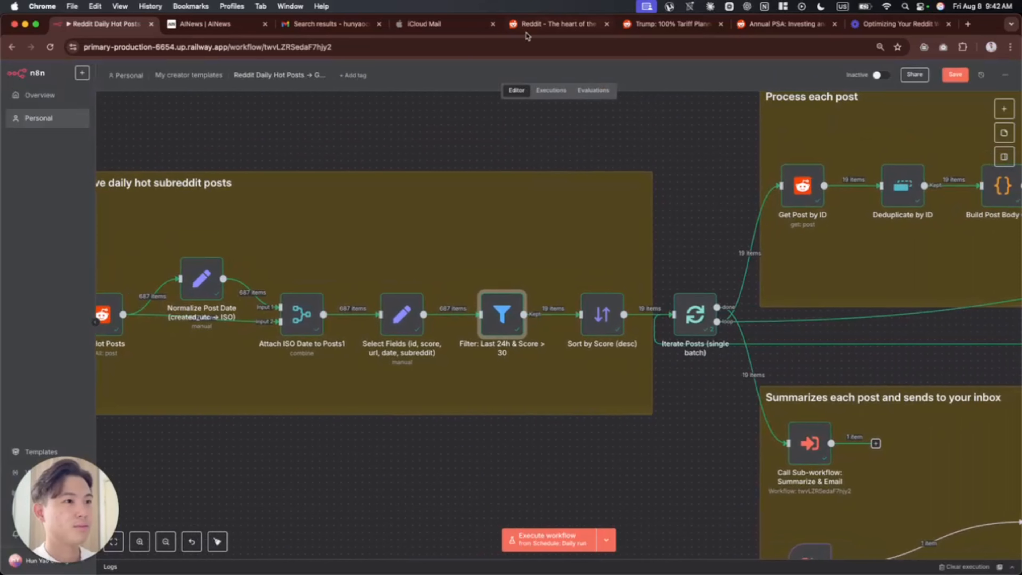
{"action": "left_click", "coordinate": [328, 24]}
{"action": "left_click", "coordinate": [328, 157]}
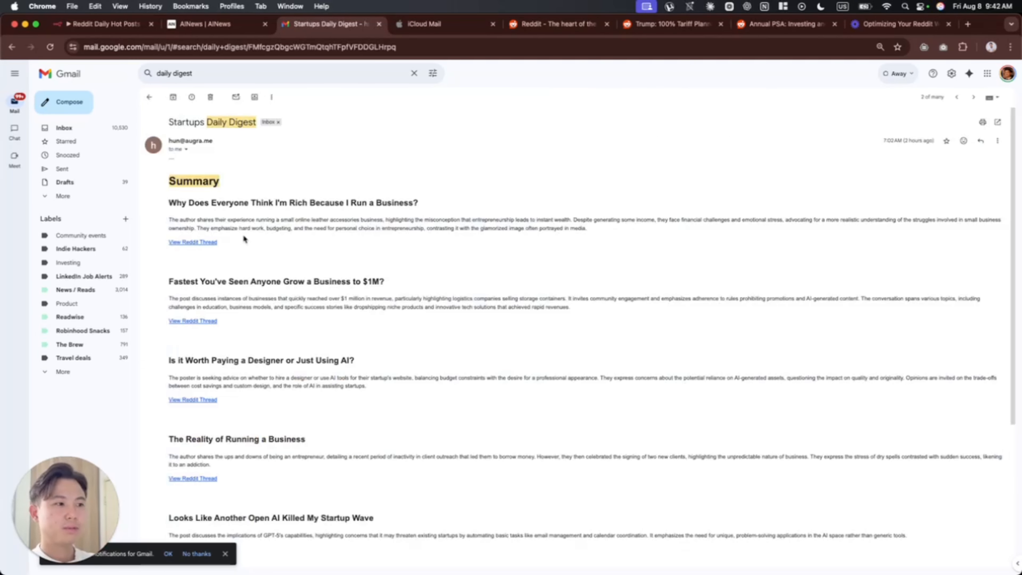
{"action": "left_click_drag", "start_coordinate": [169, 202], "coordinate": [598, 237]}
{"action": "left_click", "coordinate": [590, 262]}
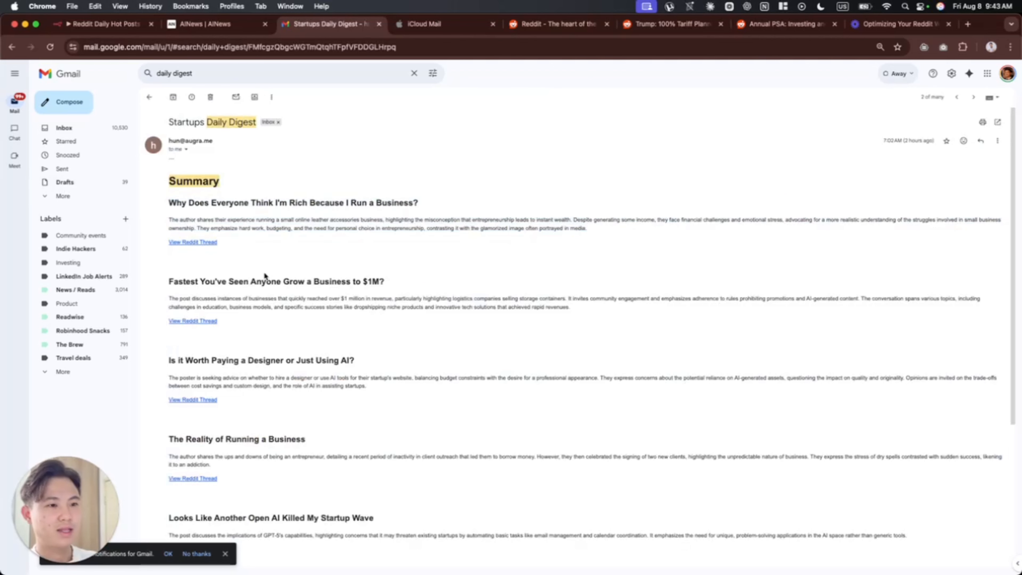
- Read through all post summaries in the Startups Daily Digest and highlight from the first post into the fourth
{"action": "scroll", "coordinate": [267, 316], "scroll_direction": "down", "scroll_amount": 5}
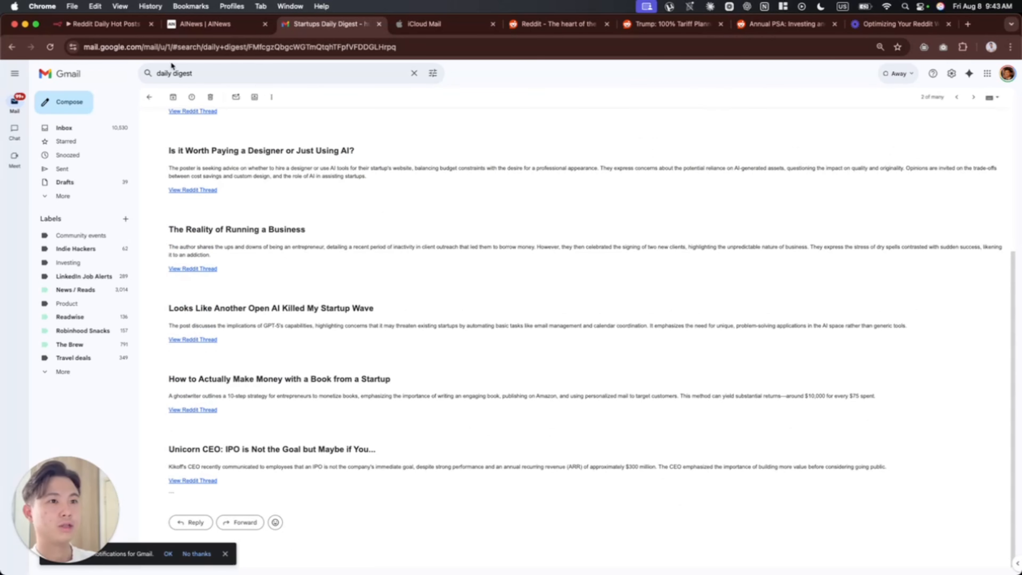
{"action": "scroll", "coordinate": [262, 229], "scroll_direction": "up", "scroll_amount": 5}
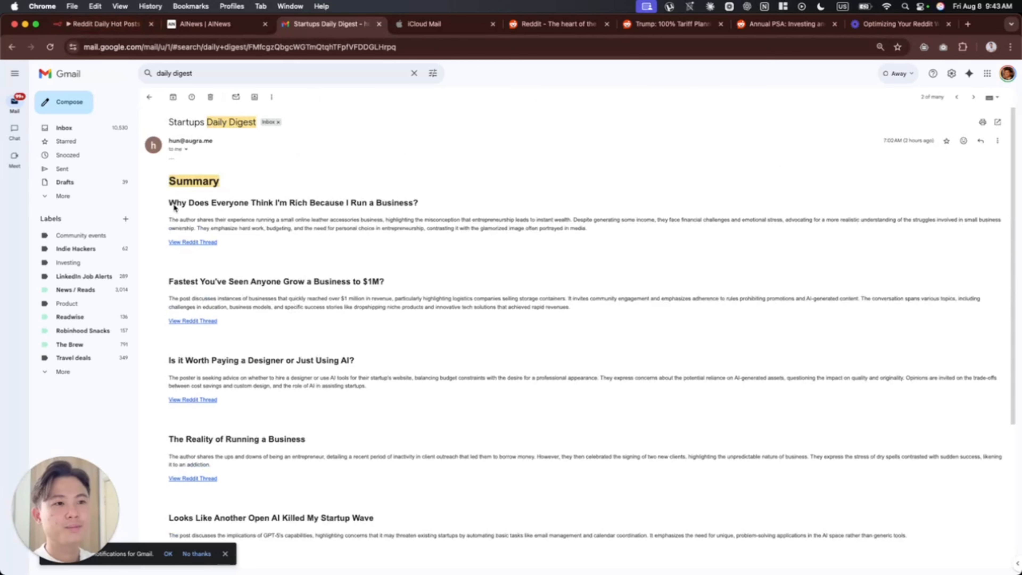
{"action": "scroll", "coordinate": [259, 362], "scroll_direction": "down", "scroll_amount": 5}
{"action": "scroll", "coordinate": [258, 359], "scroll_direction": "up", "scroll_amount": 5}
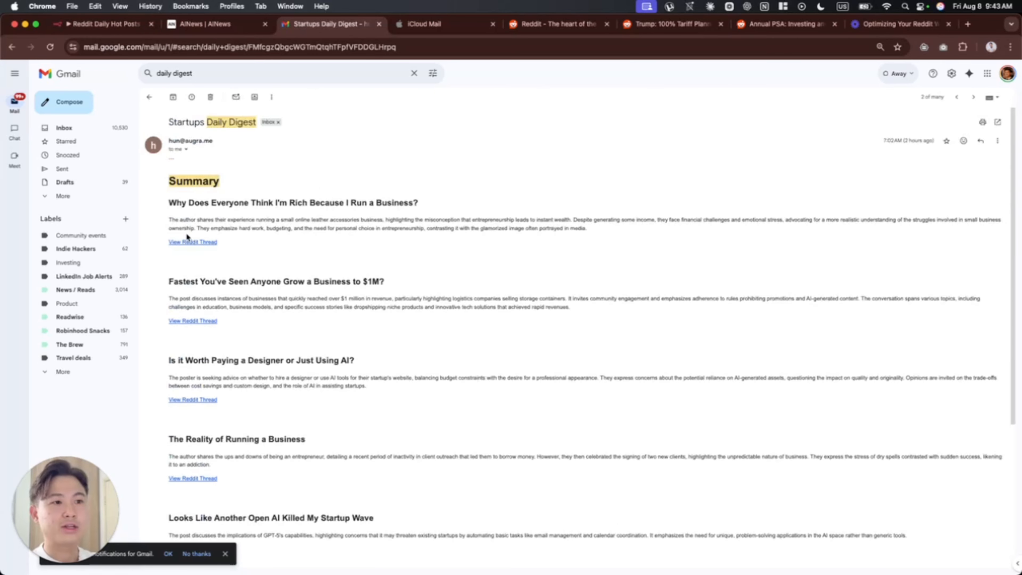
{"action": "left_click_drag", "start_coordinate": [168, 204], "coordinate": [320, 459]}
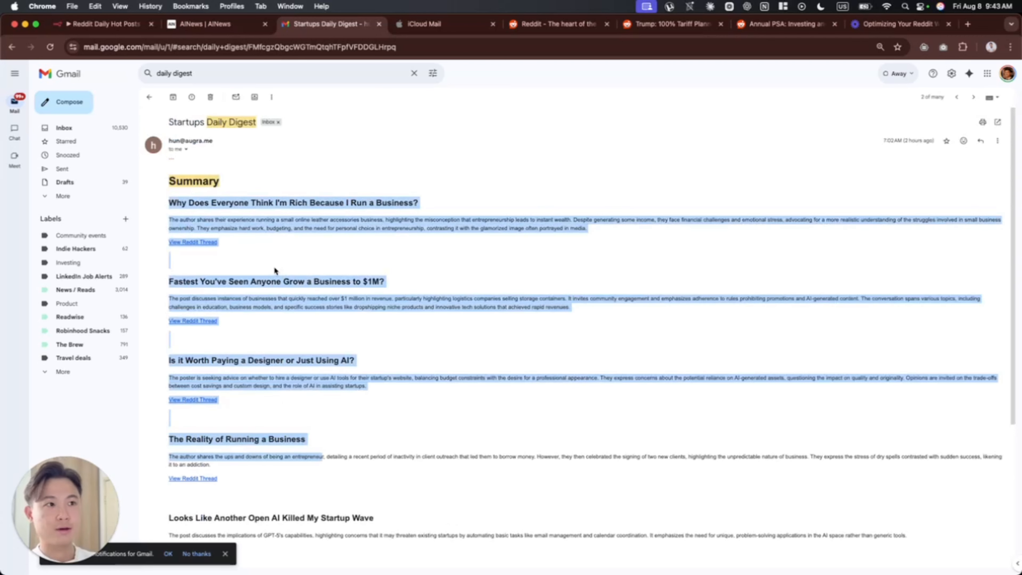
- Return to the n8n workflow and look over the nodes in the Process each post section
{"action": "left_click", "coordinate": [109, 25]}
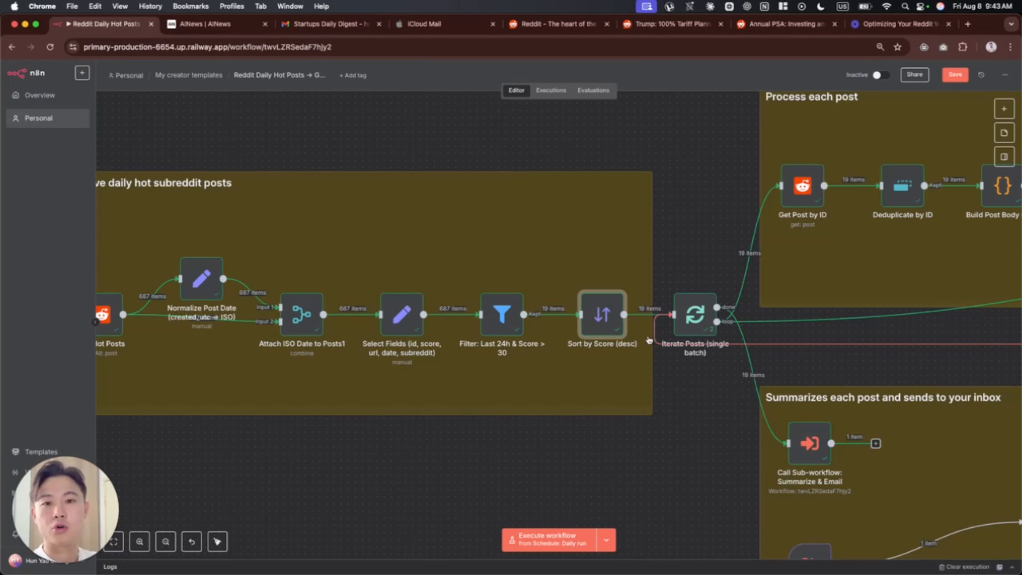
{"action": "scroll", "coordinate": [649, 340], "scroll_direction": "down", "scroll_amount": 10}
{"action": "scroll", "coordinate": [712, 251], "scroll_direction": "up", "scroll_amount": 15}
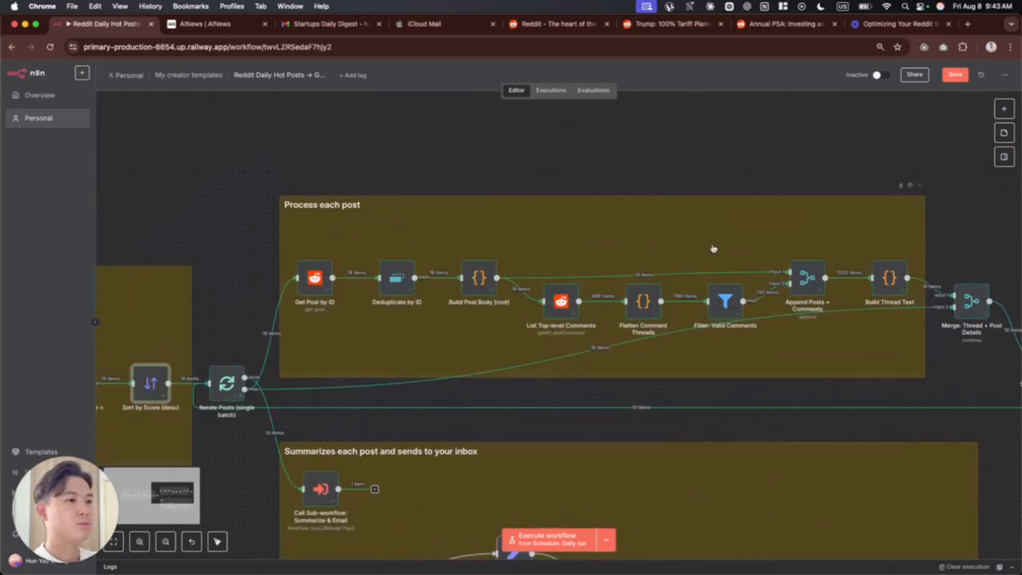
{"action": "scroll", "coordinate": [711, 248], "scroll_direction": "up", "scroll_amount": 2}
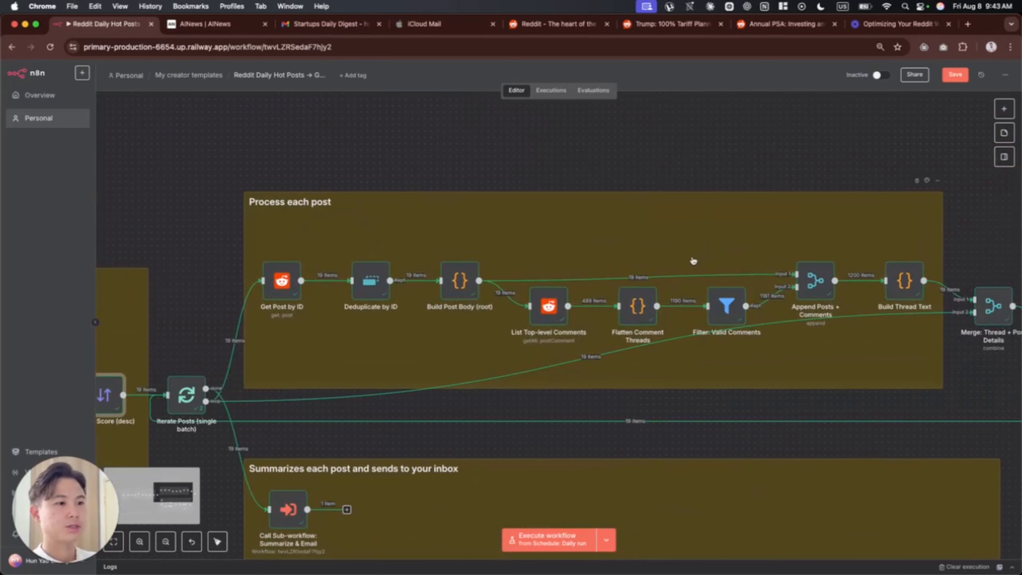
{"action": "scroll", "coordinate": [346, 286], "scroll_direction": "left", "scroll_amount": 10}
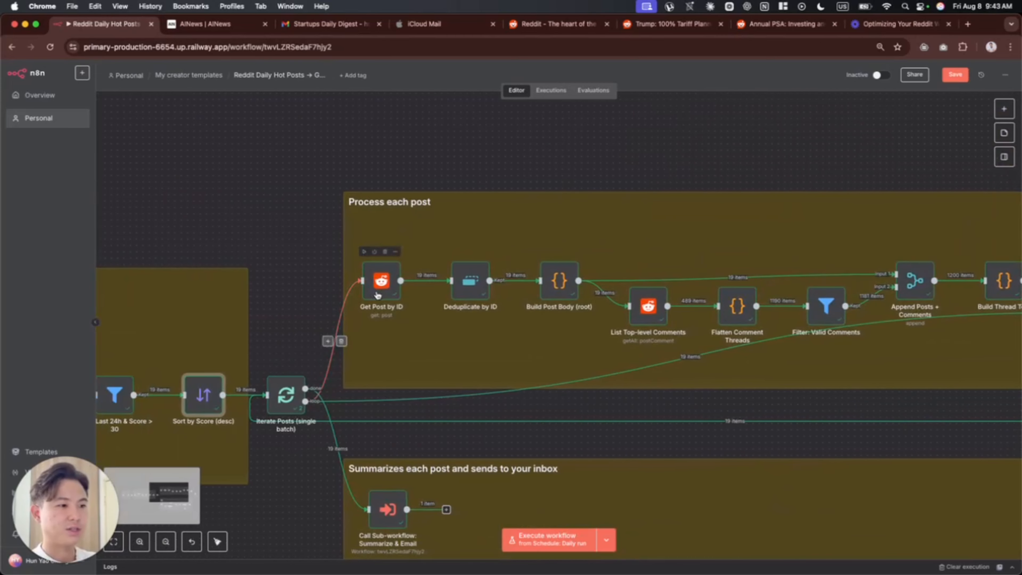
- Open the Select Fields node, highlight the id column of its output and close the node
{"action": "scroll", "coordinate": [375, 305], "scroll_direction": "left", "scroll_amount": 5}
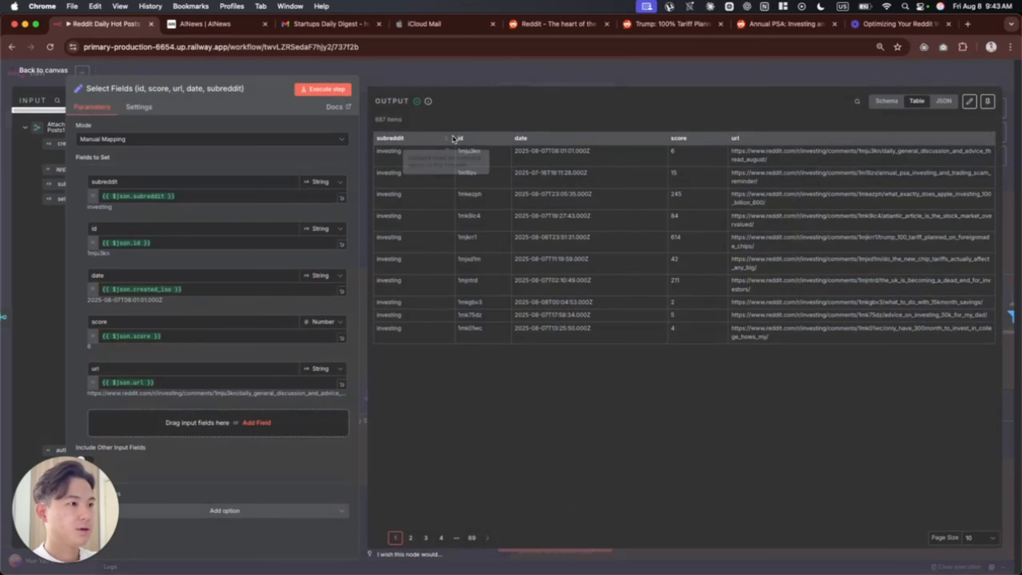
{"action": "left_click_drag", "start_coordinate": [469, 139], "coordinate": [486, 318]}
{"action": "left_click", "coordinate": [489, 334]}
{"action": "key", "text": "Escape"}
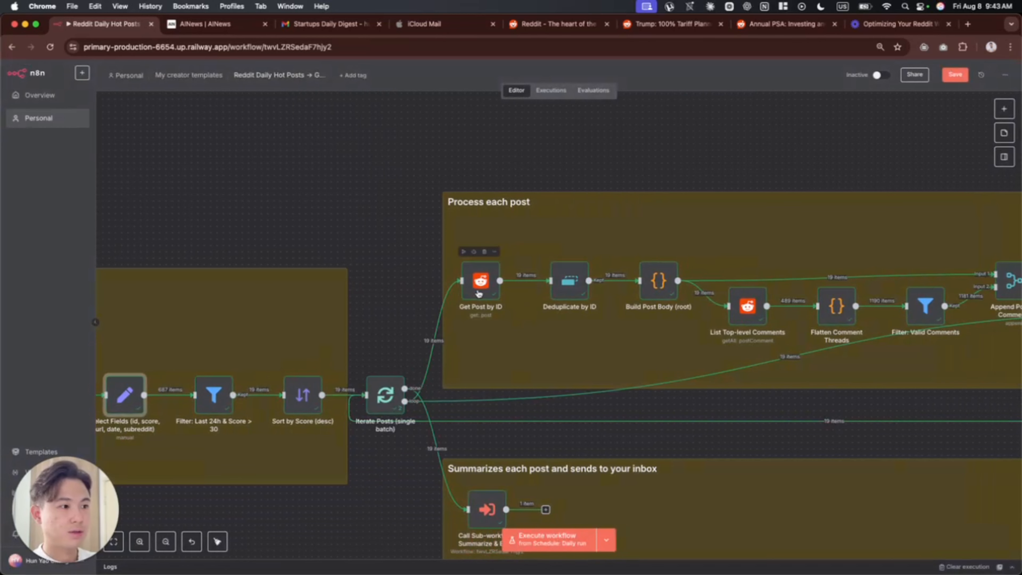
- Open the Get Post by ID node and highlight its Post ID expression and the first output row's selftext
{"action": "double_click", "coordinate": [480, 282]}
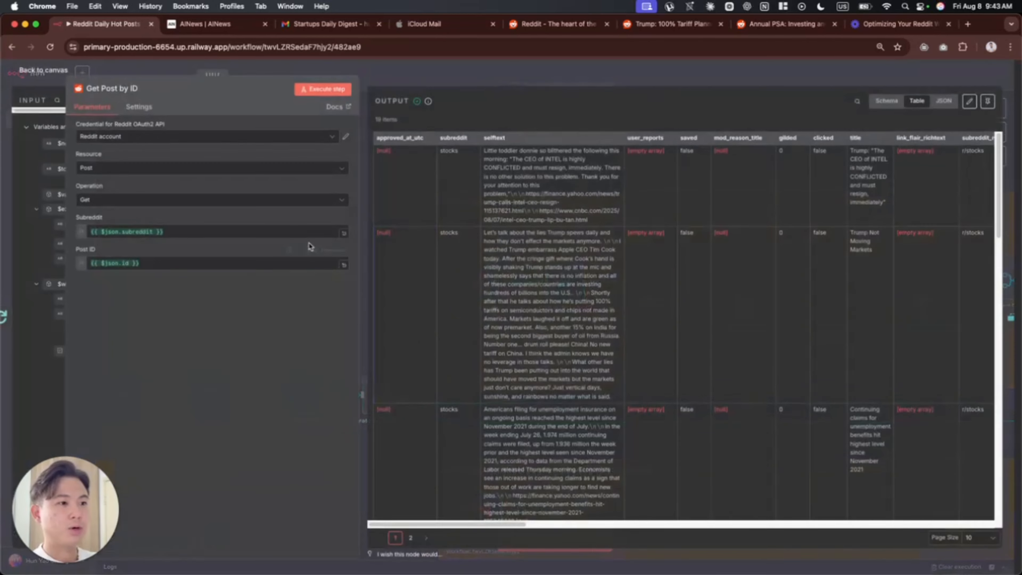
{"action": "left_click_drag", "start_coordinate": [149, 273], "coordinate": [92, 274]}
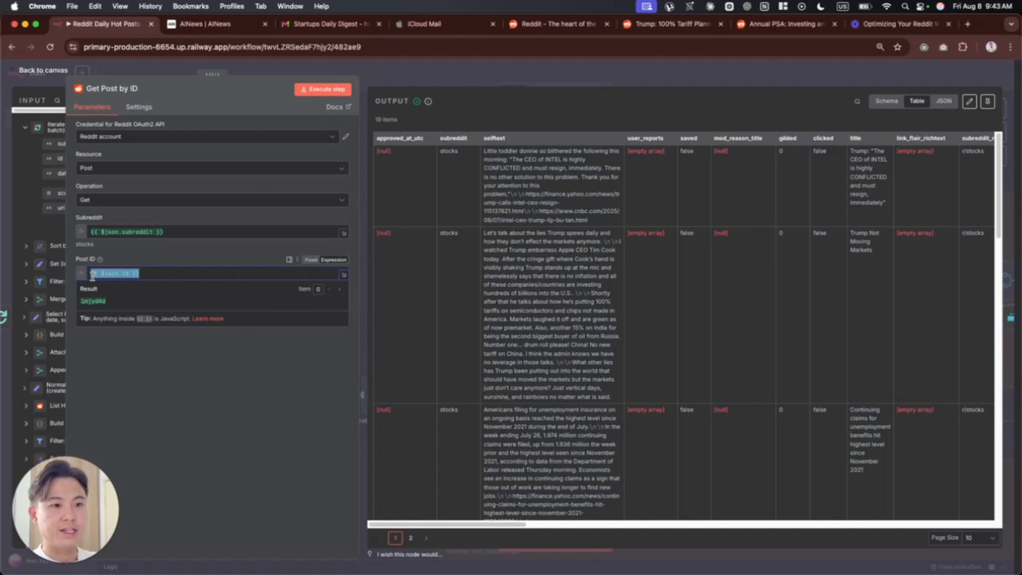
{"action": "left_click", "coordinate": [131, 369]}
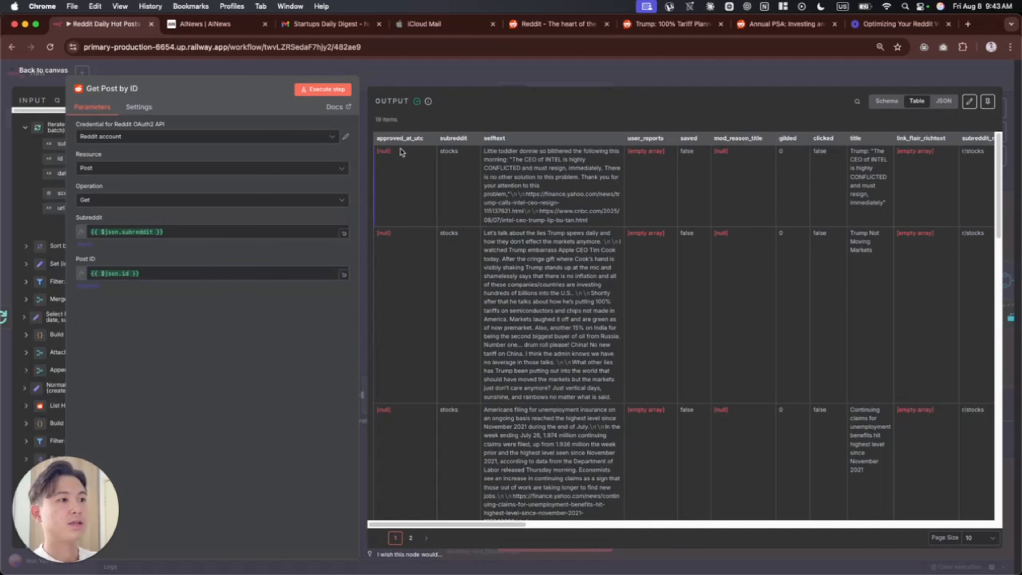
{"action": "scroll", "coordinate": [525, 214], "scroll_direction": "right", "scroll_amount": 2}
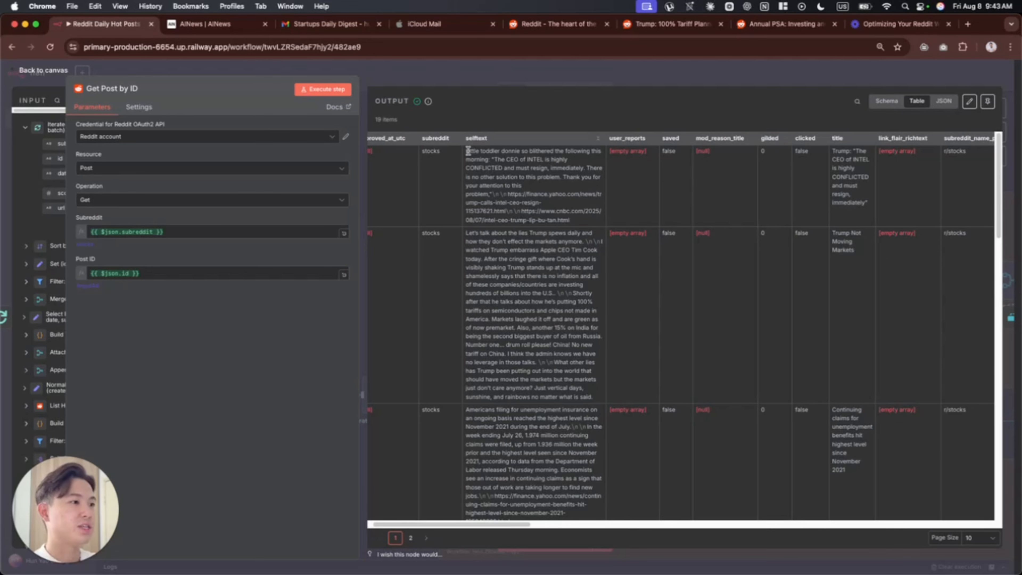
{"action": "left_click_drag", "start_coordinate": [469, 151], "coordinate": [582, 224]}
{"action": "left_click", "coordinate": [604, 194]}
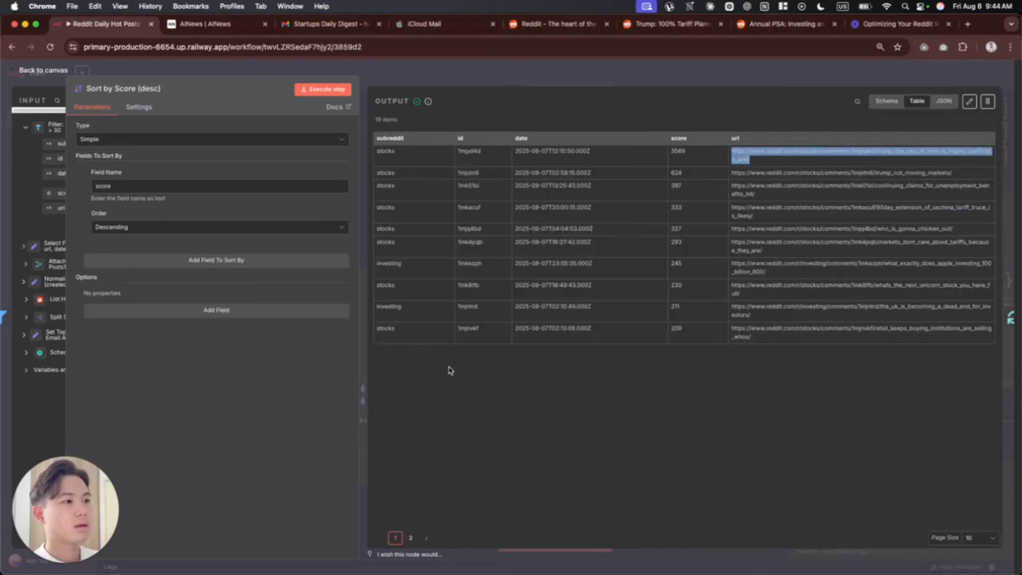
- Tile the n8n window beside the Reddit thread and close the Sort by Score (desc) node
{"action": "key", "text": "ctrl+alt+Left"}
{"action": "left_click", "coordinate": [362, 77]}
{"action": "scroll", "coordinate": [418, 291], "scroll_direction": "right", "scroll_amount": 2}
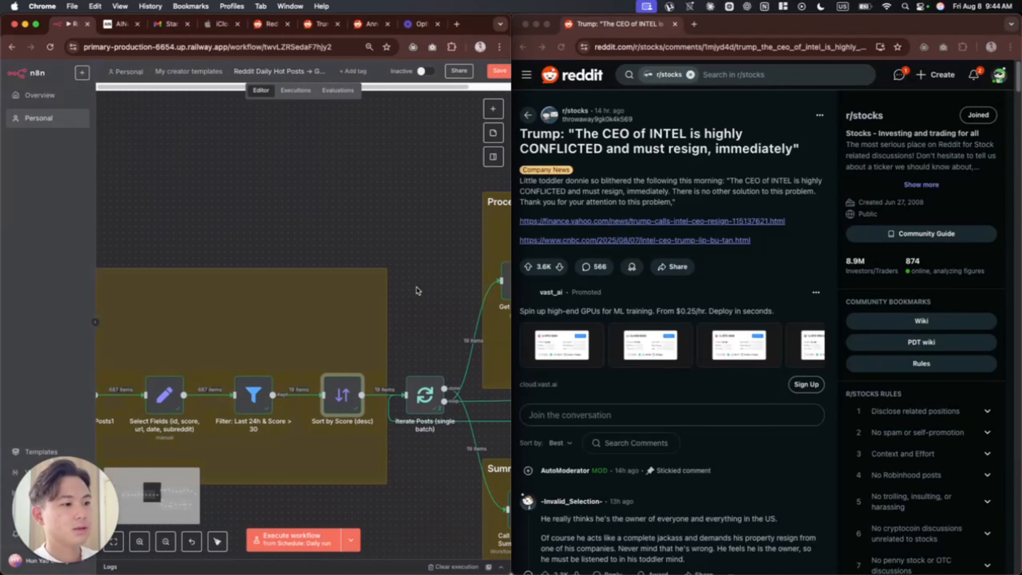
{"action": "scroll", "coordinate": [418, 290], "scroll_direction": "right", "scroll_amount": 6}
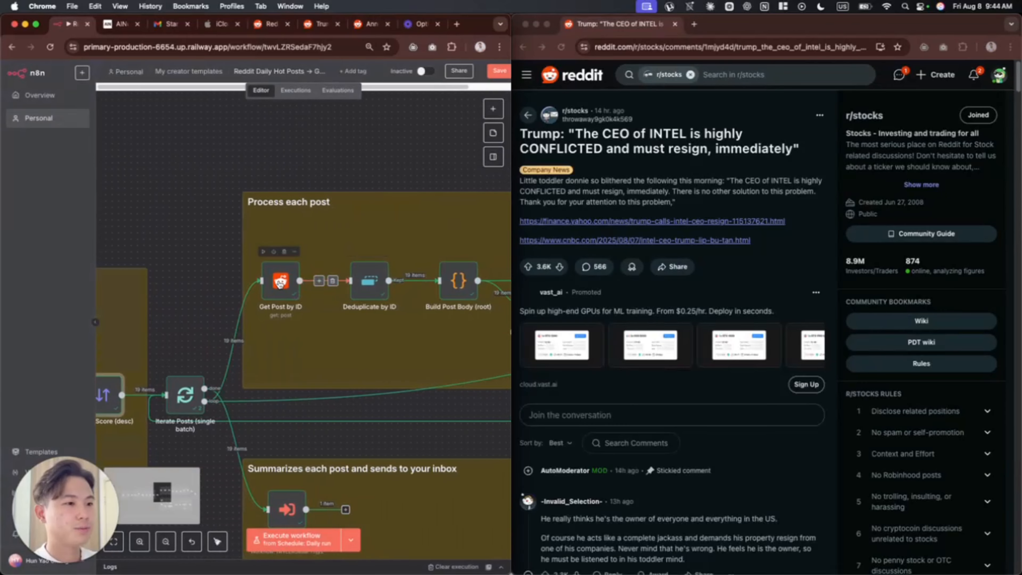
- Reopen Get Post by ID and compare the first row's selftext with the Reddit thread, highlighting the text in both
{"action": "double_click", "coordinate": [280, 281]}
{"action": "scroll", "coordinate": [265, 173], "scroll_direction": "right", "scroll_amount": 3}
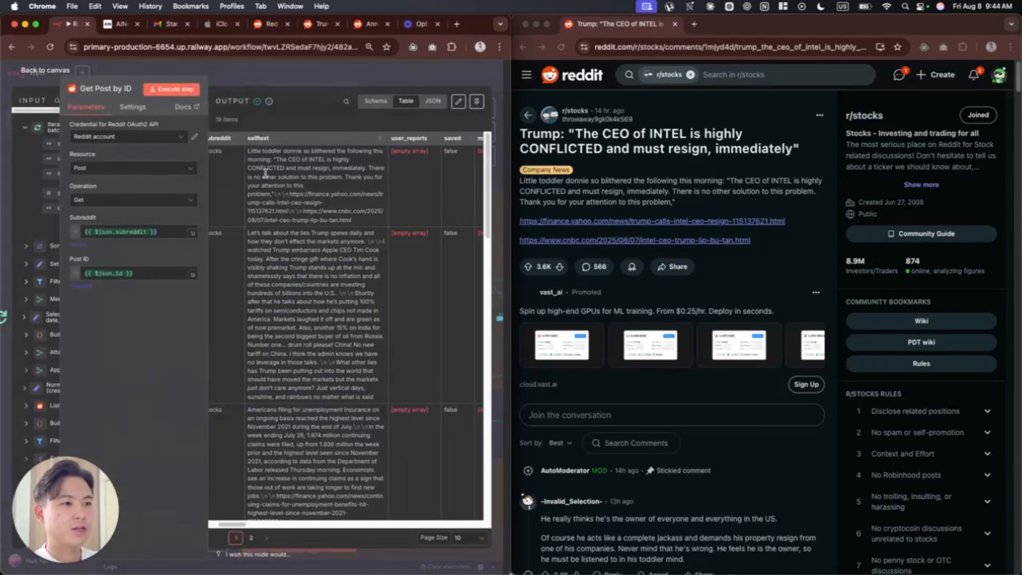
{"action": "triple_click", "coordinate": [265, 173]}
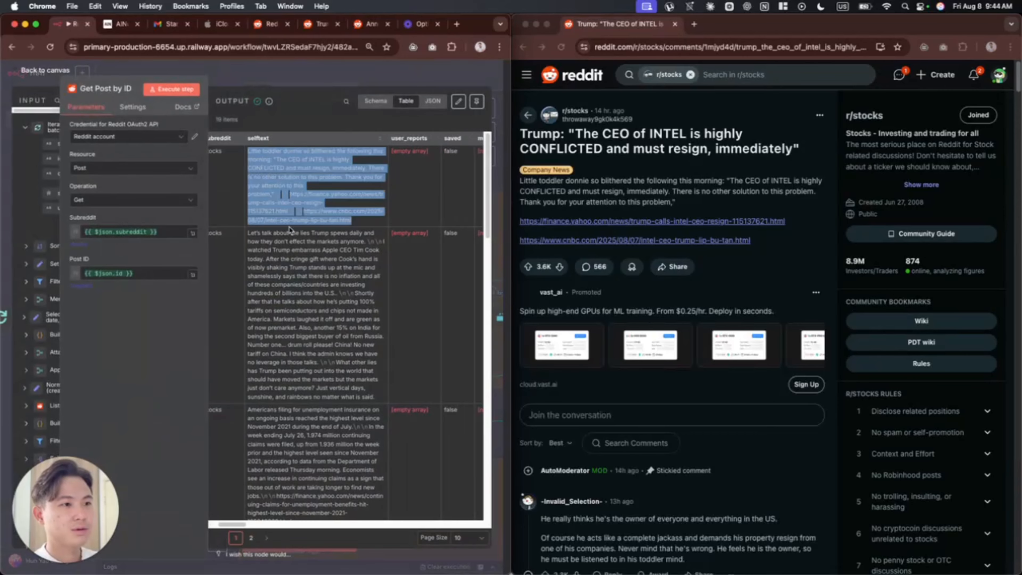
{"action": "left_click_drag", "start_coordinate": [520, 130], "coordinate": [771, 246]}
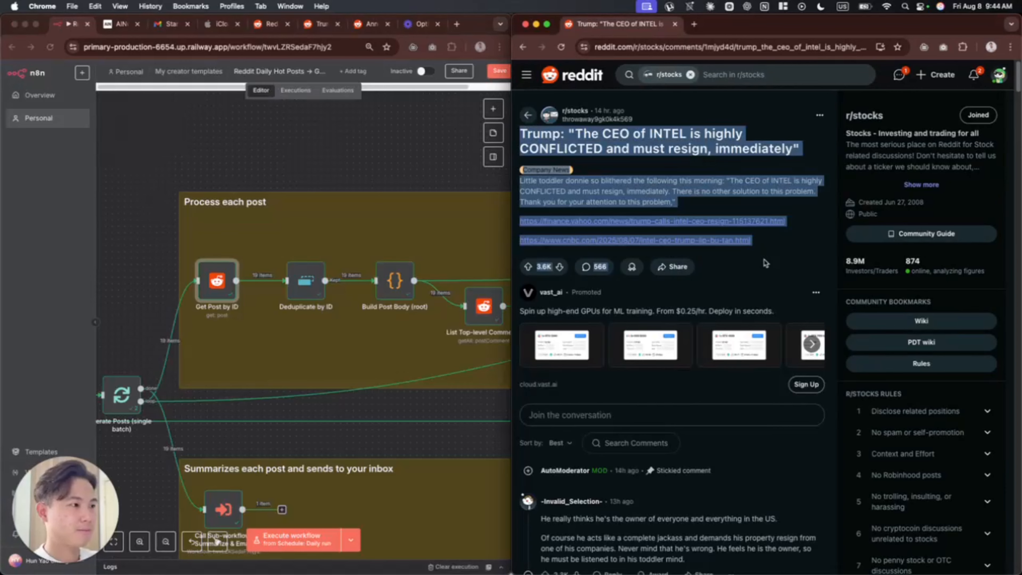
{"action": "left_click_drag", "start_coordinate": [764, 259], "coordinate": [761, 260]}
- Briefly recheck the Get Post by ID node, then review the flow from Sort by Score (desc) to Deduplicate by ID
{"action": "scroll", "coordinate": [310, 285], "scroll_direction": "right", "scroll_amount": 2}
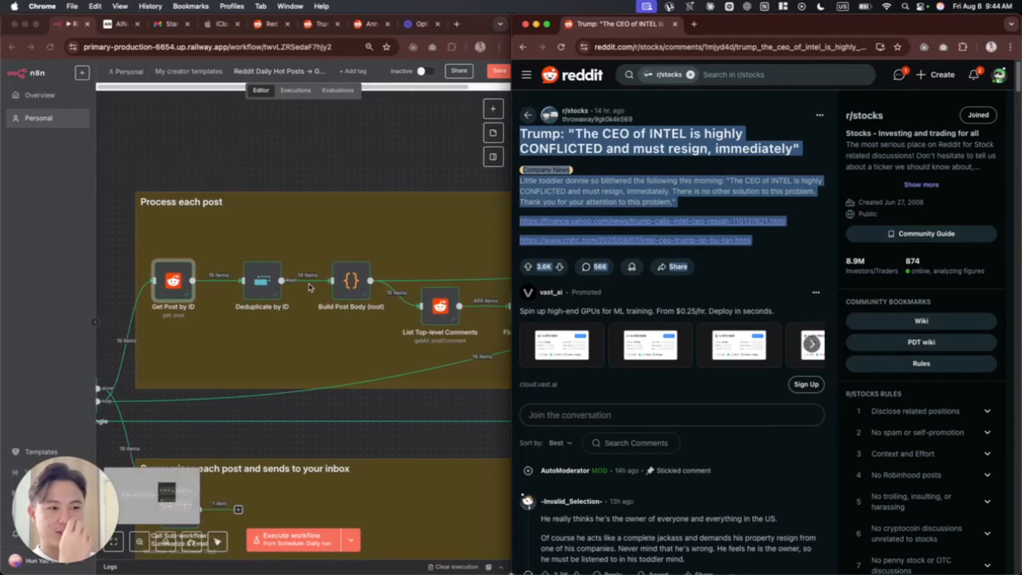
{"action": "scroll", "coordinate": [309, 286], "scroll_direction": "right", "scroll_amount": 1}
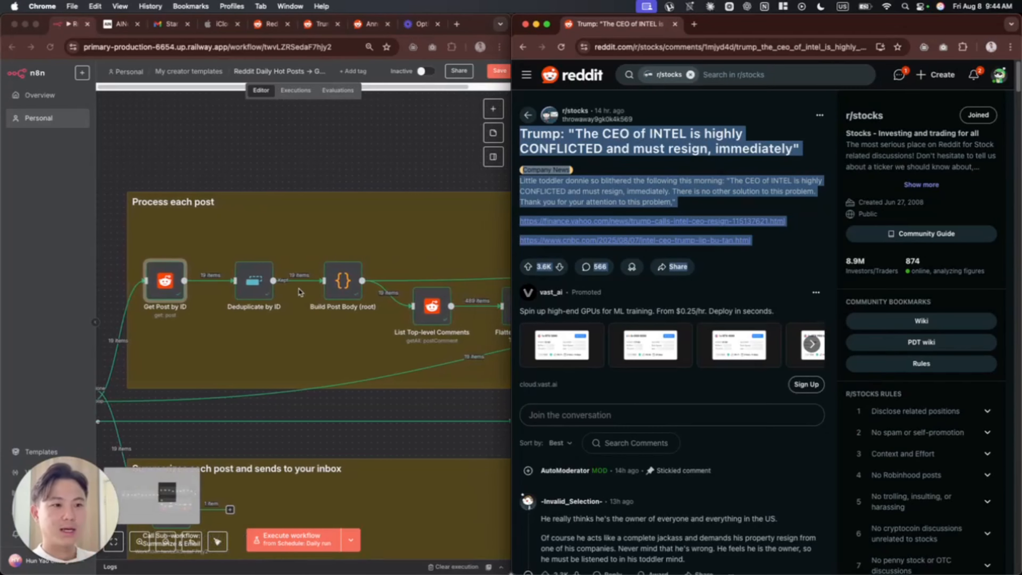
{"action": "left_click", "coordinate": [179, 287]}
{"action": "double_click", "coordinate": [173, 286]}
{"action": "key", "text": "Escape"}
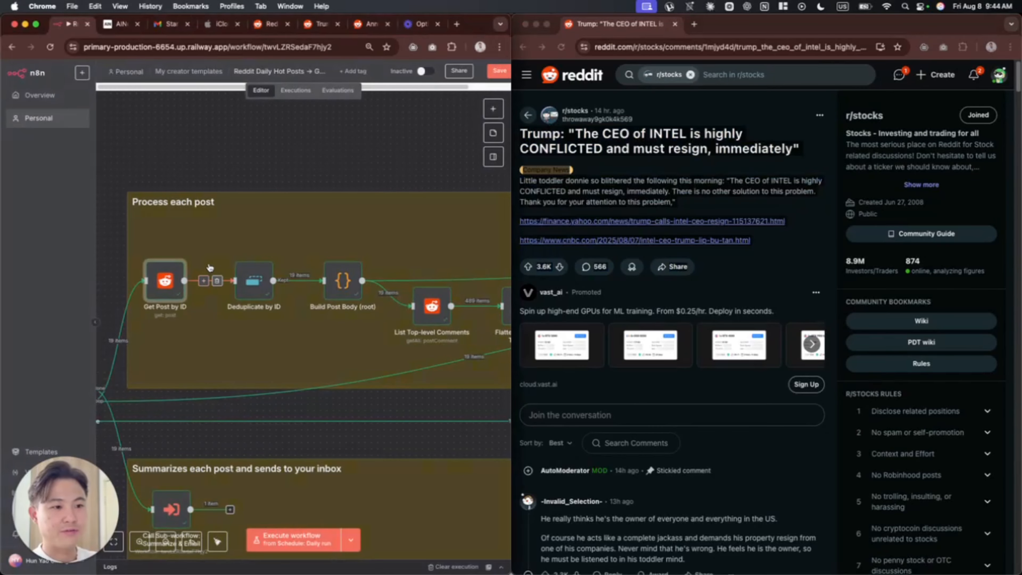
{"action": "scroll", "coordinate": [161, 367], "scroll_direction": "left", "scroll_amount": 8}
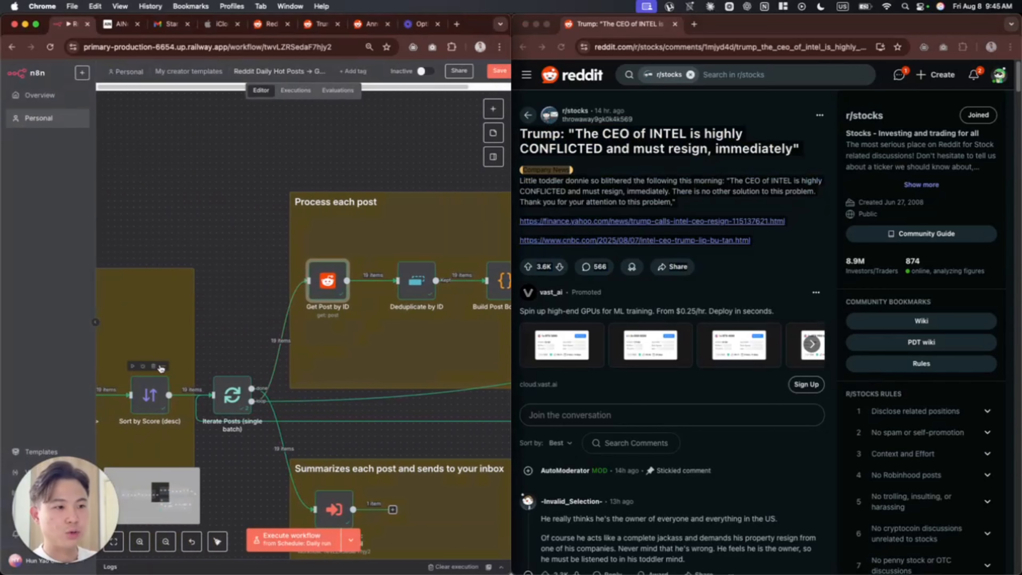
{"action": "scroll", "coordinate": [221, 354], "scroll_direction": "right", "scroll_amount": 7}
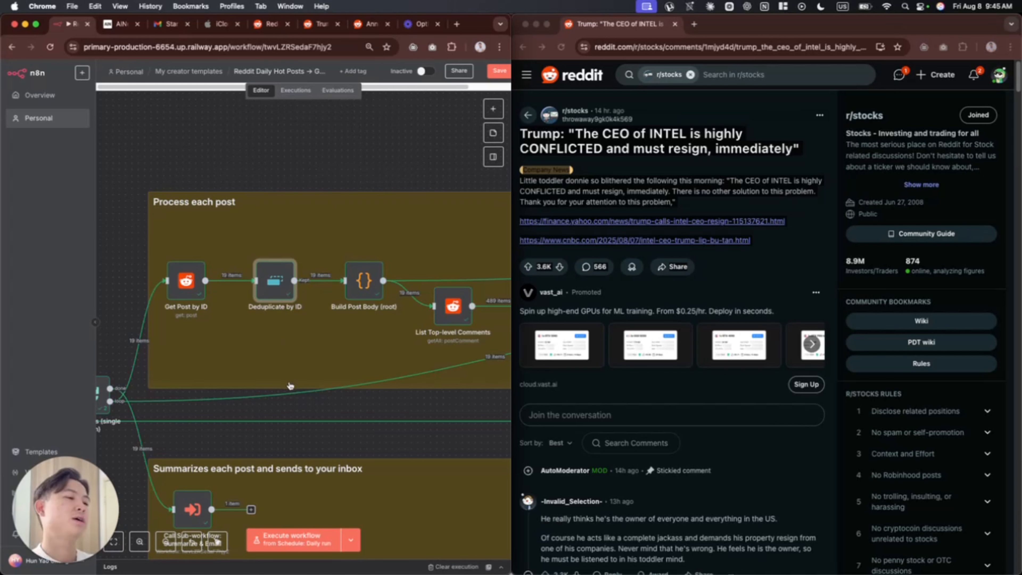
- Open the Build Post Body (root) node and highlight the first output row's post_id, comment_id and parent_id values
{"action": "scroll", "coordinate": [336, 378], "scroll_direction": "right", "scroll_amount": 5}
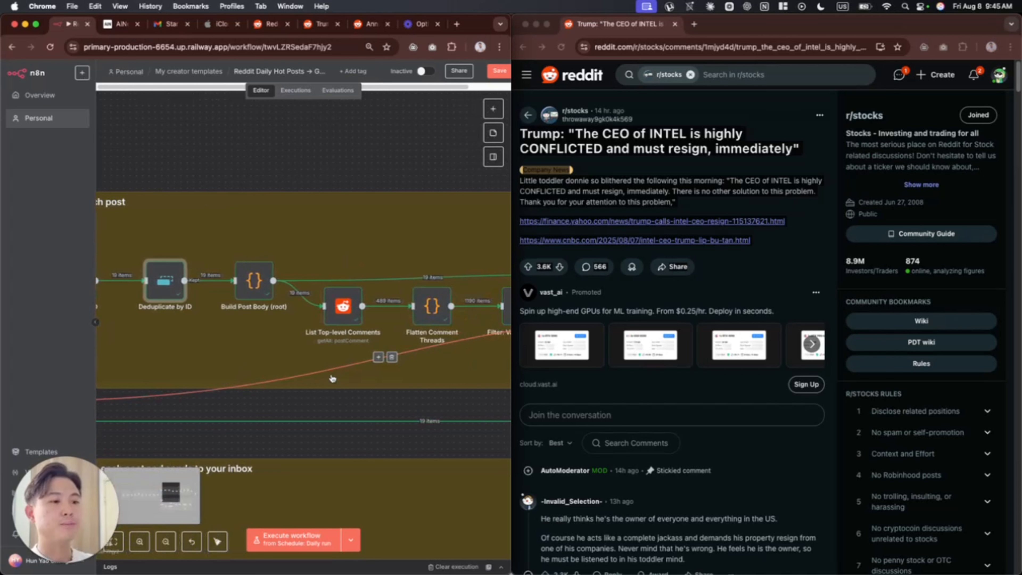
{"action": "double_click", "coordinate": [255, 291]}
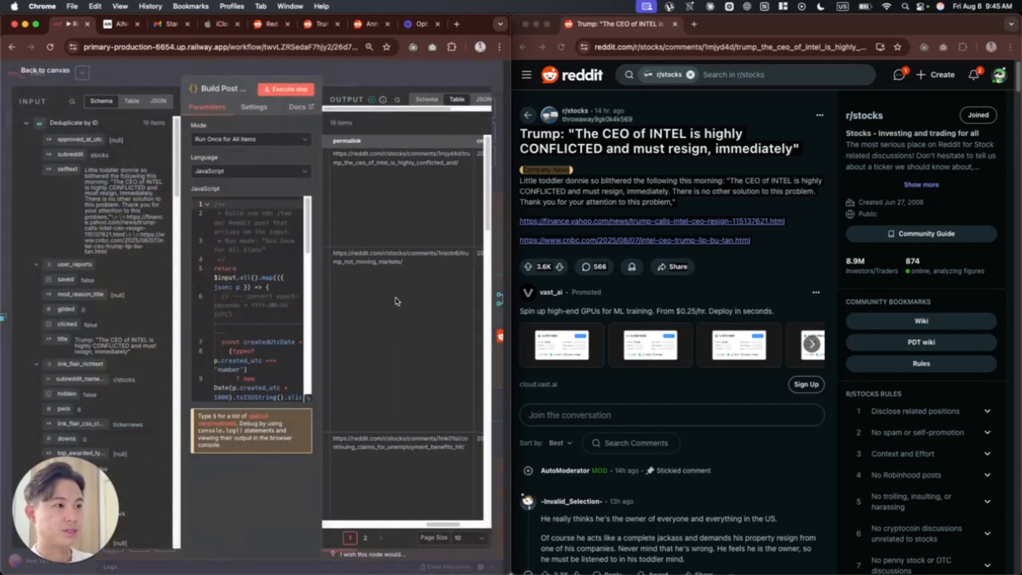
{"action": "left_click", "coordinate": [412, 524]}
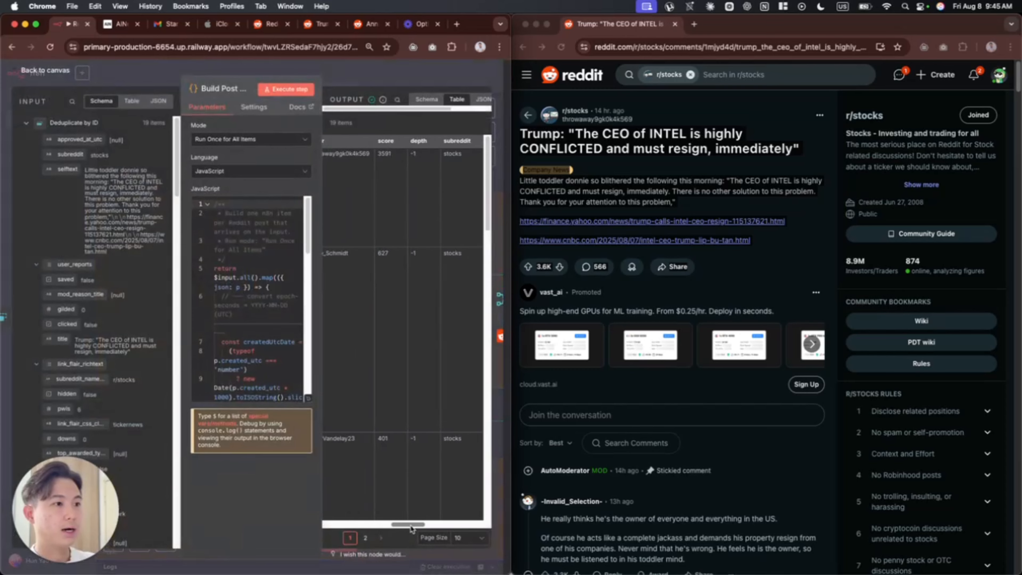
{"action": "left_click_drag", "start_coordinate": [411, 527], "coordinate": [360, 530]}
{"action": "scroll", "coordinate": [347, 532], "scroll_direction": "left", "scroll_amount": 3}
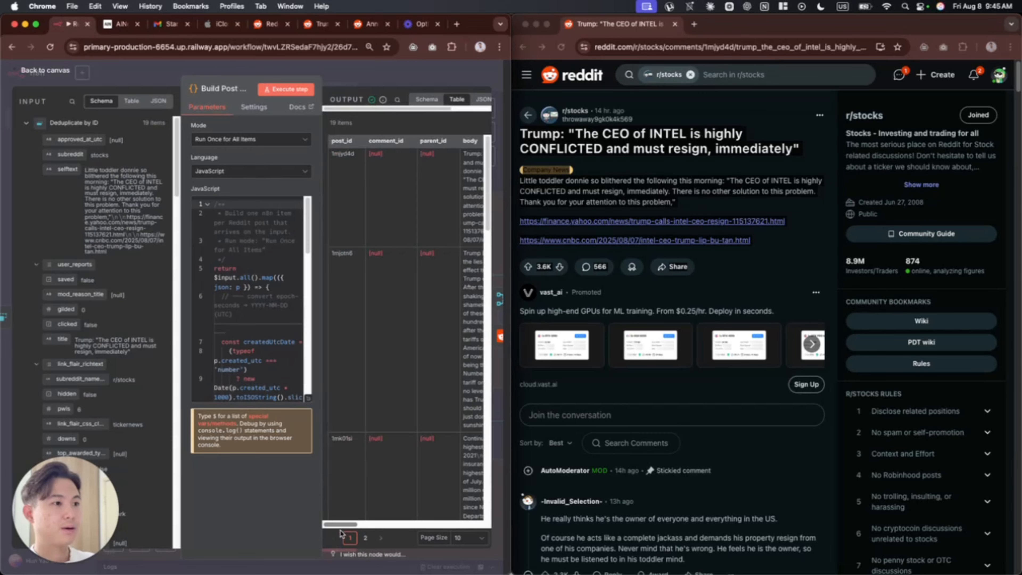
{"action": "left_click_drag", "start_coordinate": [339, 153], "coordinate": [433, 161]}
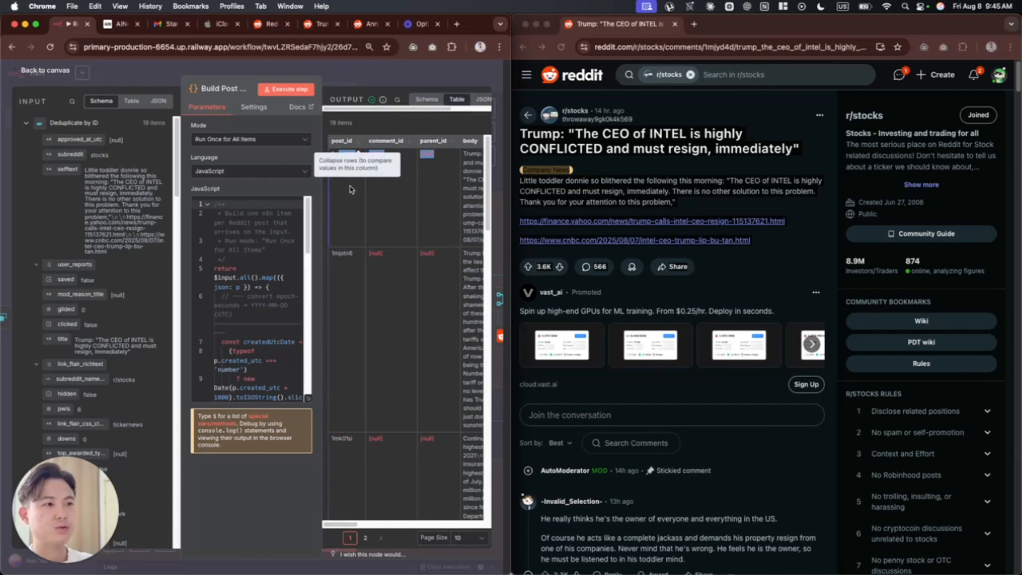
{"action": "left_click", "coordinate": [339, 167]}
{"action": "left_click_drag", "start_coordinate": [333, 153], "coordinate": [434, 158]}
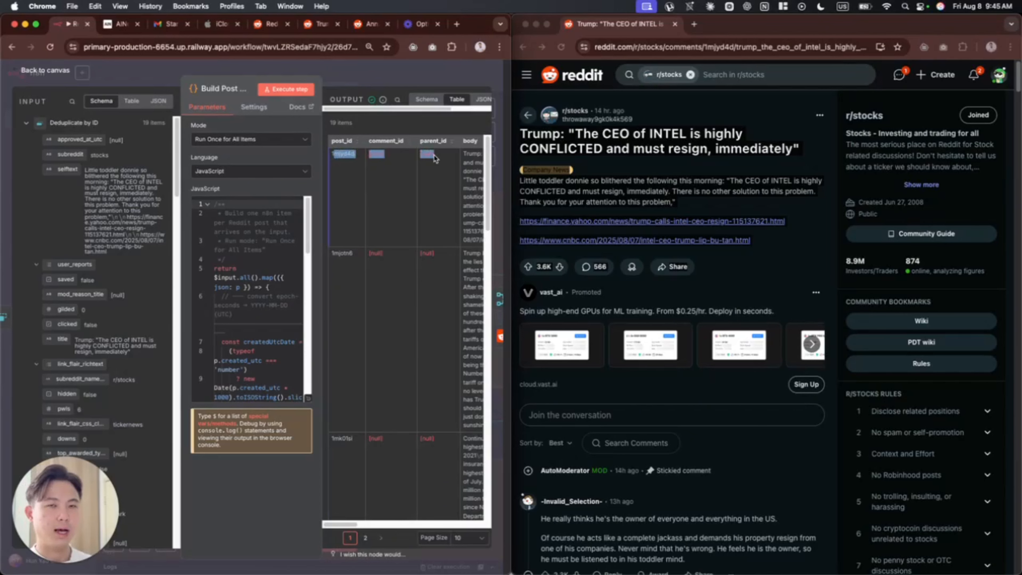
- Find the first nested reply in the Reddit thread and highlight its text, "No, He thinks he is the world Emperor"
{"action": "scroll", "coordinate": [666, 201], "scroll_direction": "down", "scroll_amount": 1}
{"action": "left_click", "coordinate": [562, 505]}
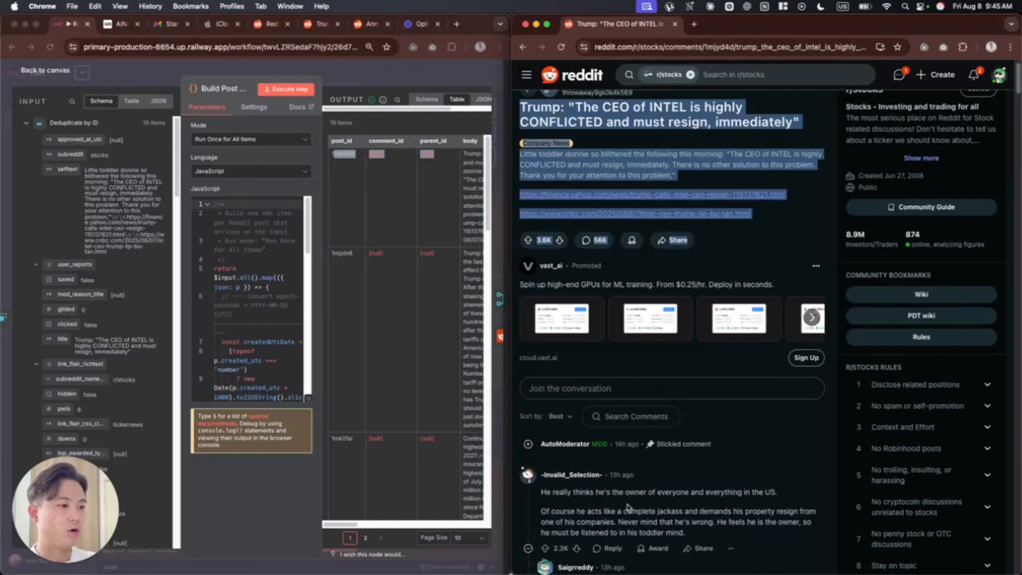
{"action": "scroll", "coordinate": [644, 511], "scroll_direction": "down", "scroll_amount": 2}
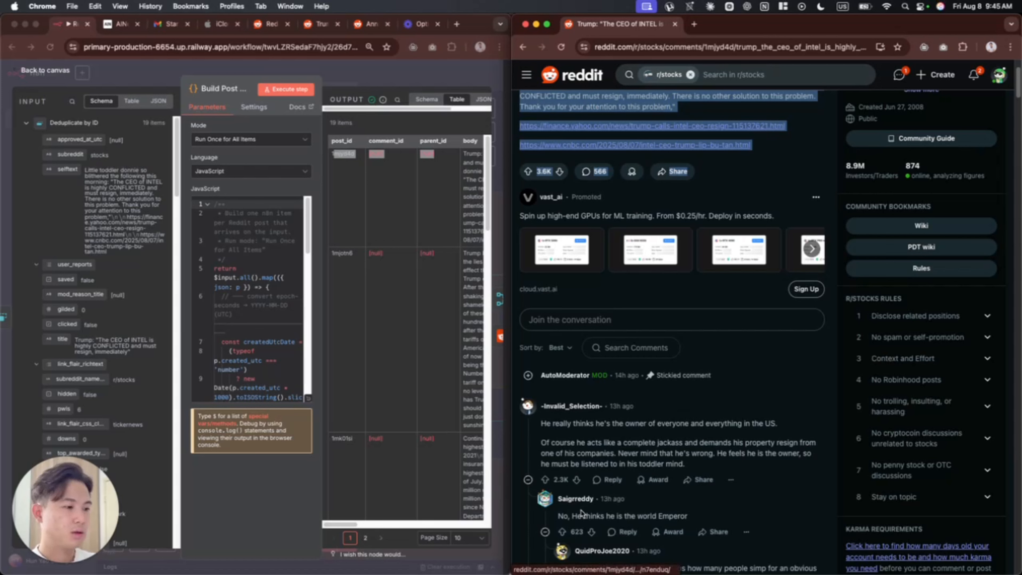
{"action": "left_click_drag", "start_coordinate": [568, 516], "coordinate": [654, 512]}
{"action": "left_click", "coordinate": [654, 512]}
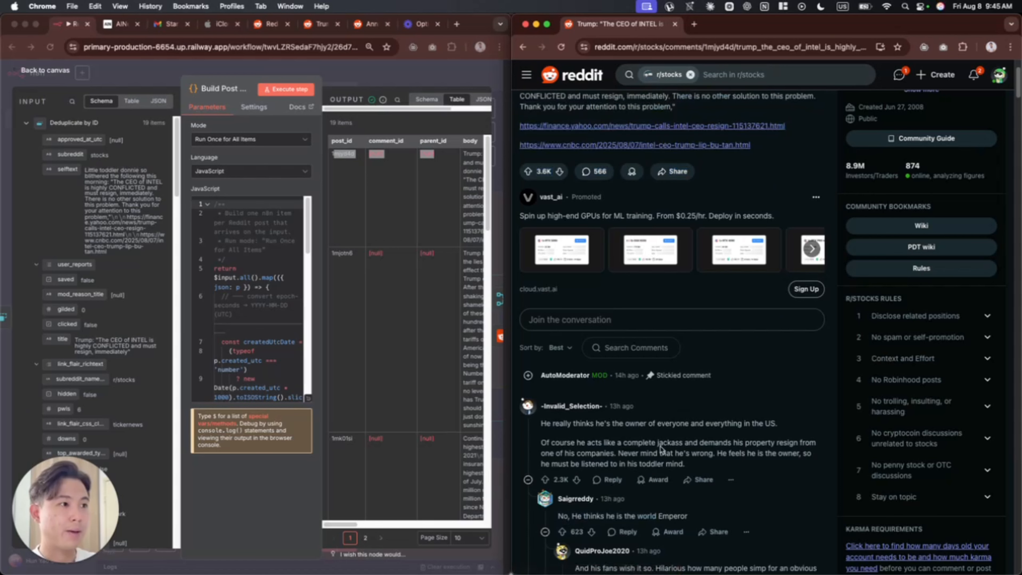
{"action": "left_click", "coordinate": [445, 181]}
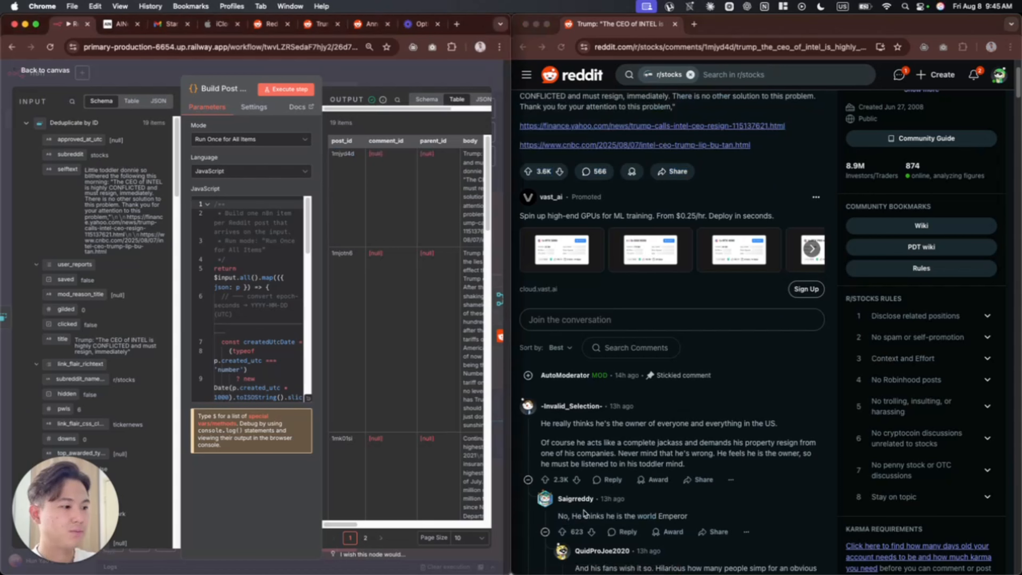
{"action": "left_click", "coordinate": [579, 517]}
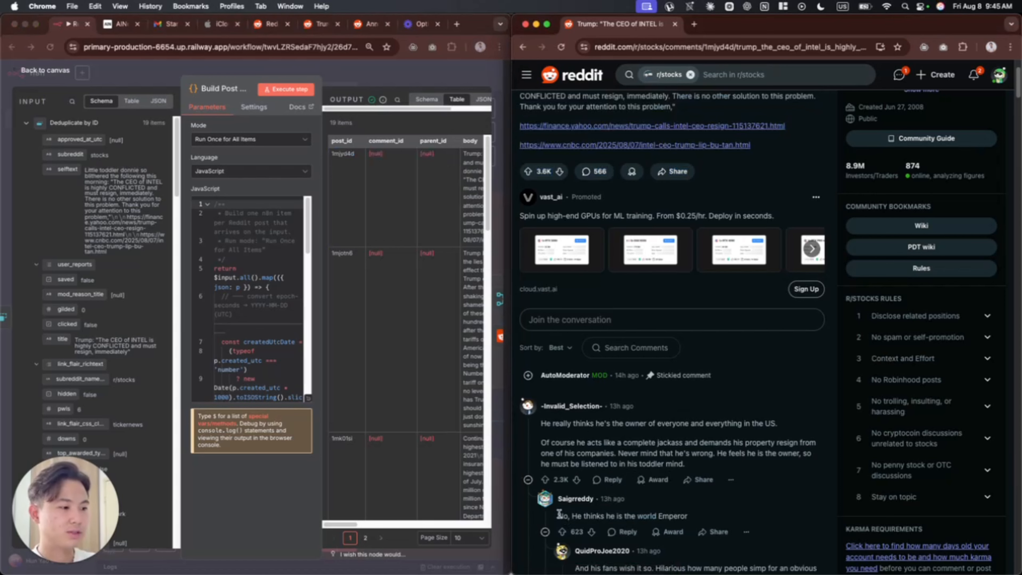
{"action": "left_click_drag", "start_coordinate": [558, 516], "coordinate": [689, 520]}
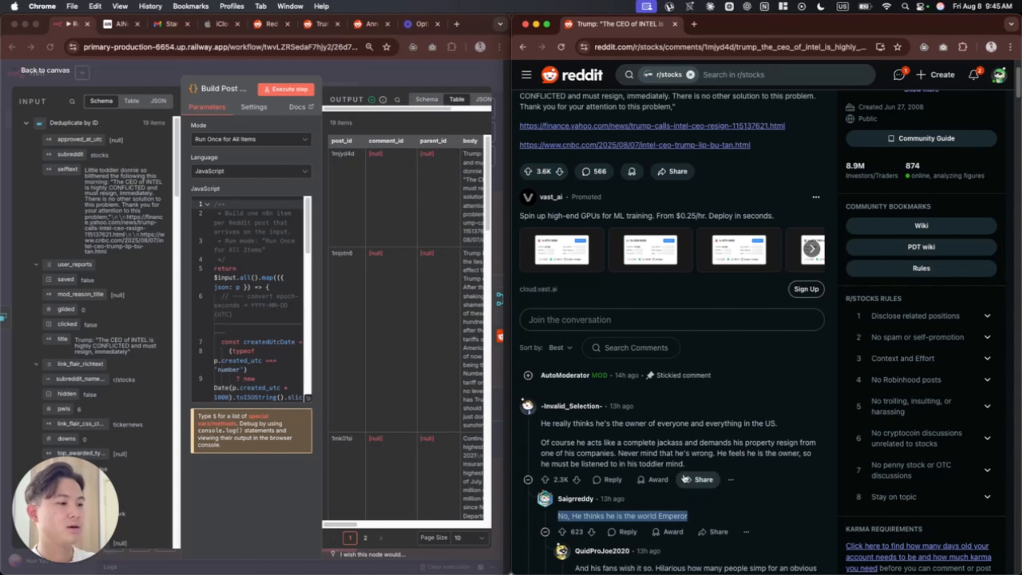
- Highlight the first top-level comment above that reply, then the original post's body text and links in the Reddit thread
{"action": "left_click_drag", "start_coordinate": [686, 465], "coordinate": [533, 403]}
{"action": "scroll", "coordinate": [593, 432], "scroll_direction": "down", "scroll_amount": 3}
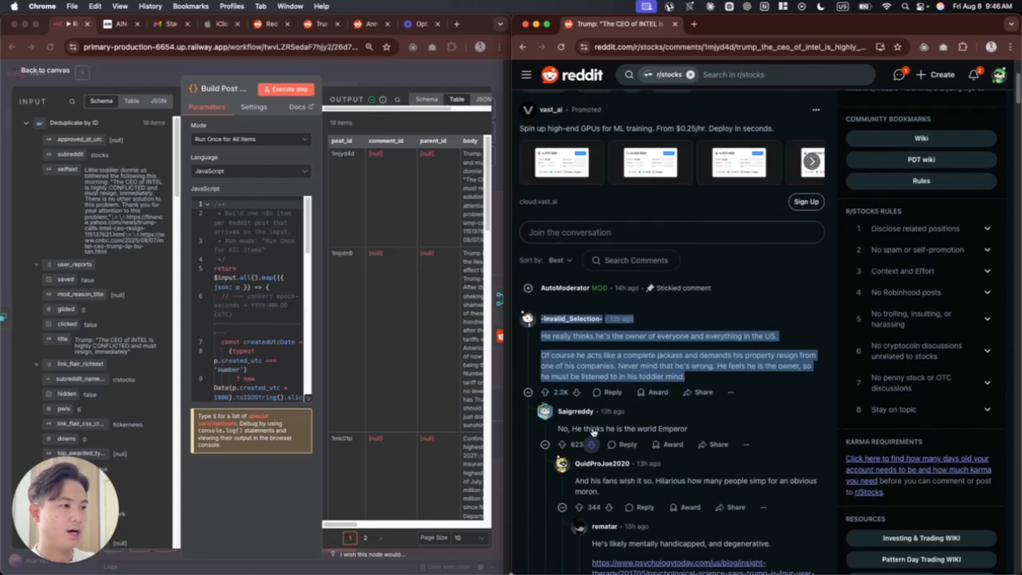
{"action": "scroll", "coordinate": [594, 432], "scroll_direction": "up", "scroll_amount": 2}
{"action": "left_click", "coordinate": [568, 411]}
{"action": "left_click_drag", "start_coordinate": [694, 429], "coordinate": [533, 380]}
{"action": "scroll", "coordinate": [572, 388], "scroll_direction": "up", "scroll_amount": 4}
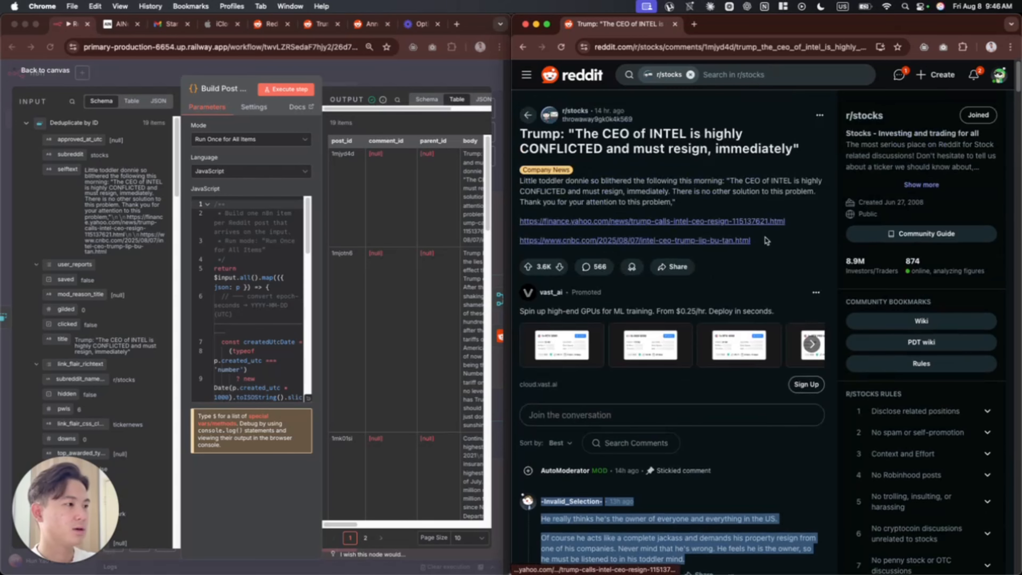
{"action": "left_click_drag", "start_coordinate": [767, 241], "coordinate": [520, 178]}
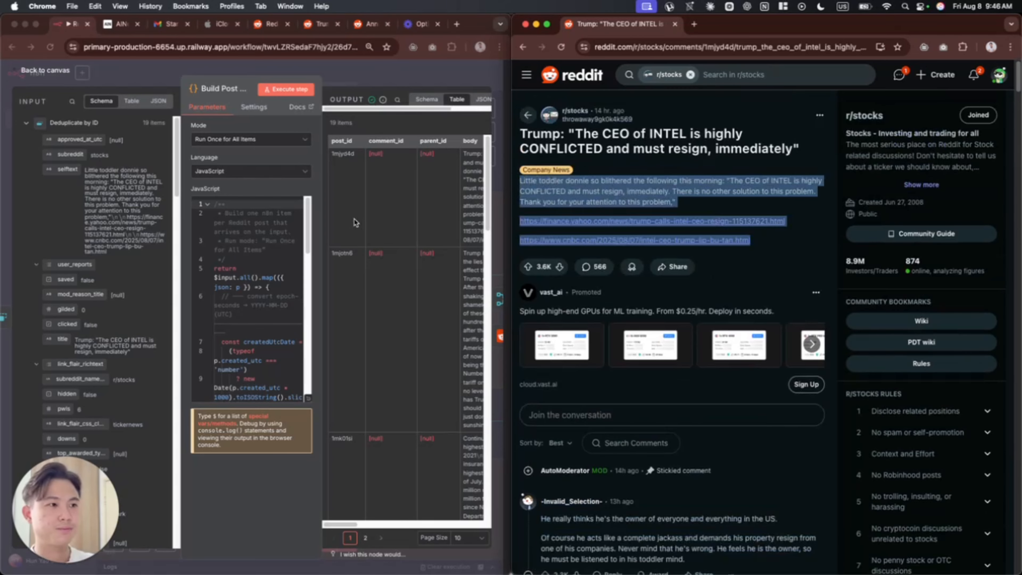
- Highlight the parent_id and post_id column headings in the Build Post Body (root) output and close the node
{"action": "left_click", "coordinate": [381, 207]}
{"action": "double_click", "coordinate": [430, 140]}
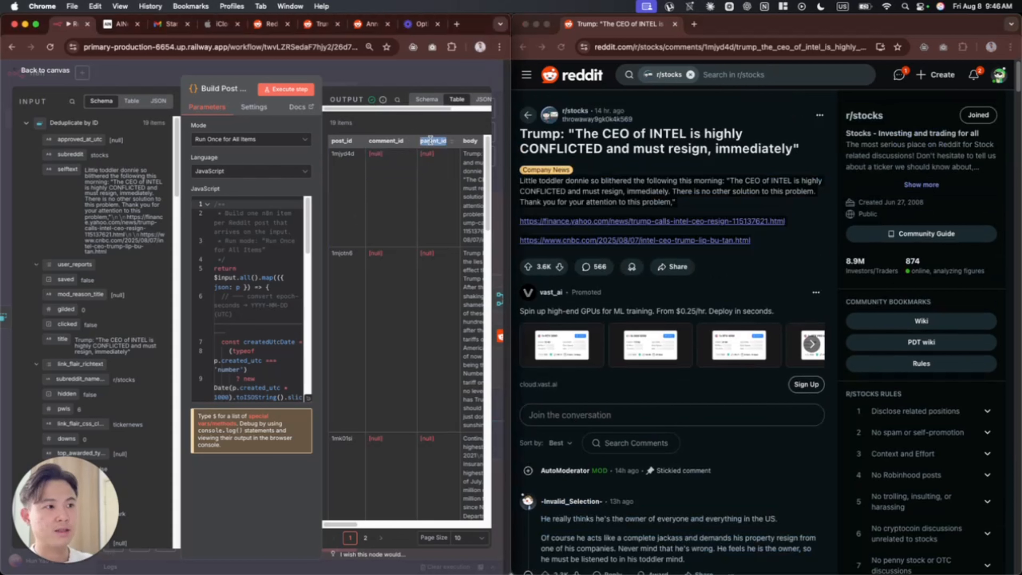
{"action": "double_click", "coordinate": [345, 141]}
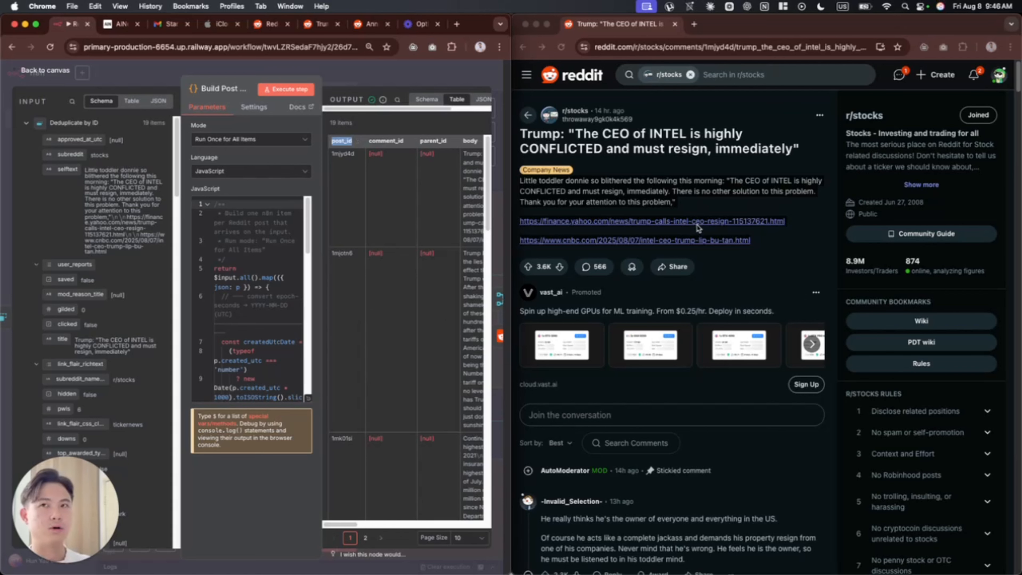
{"action": "key", "text": "Escape"}
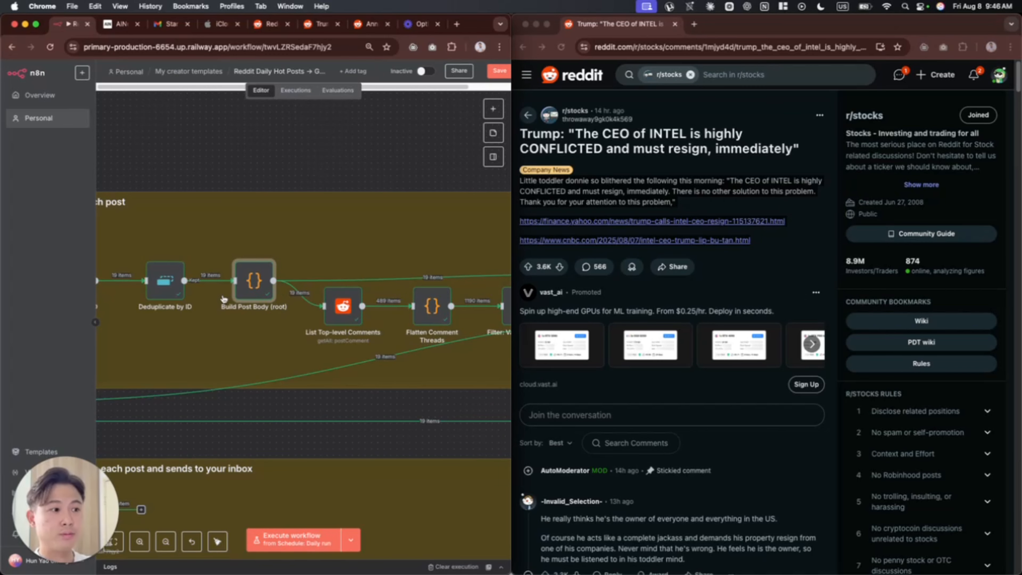
- Review the flow from Build Post Body (root) to List Top-level Comments and highlight the first top-level comment's text on Reddit
{"action": "scroll", "coordinate": [312, 317], "scroll_direction": "left", "scroll_amount": 1}
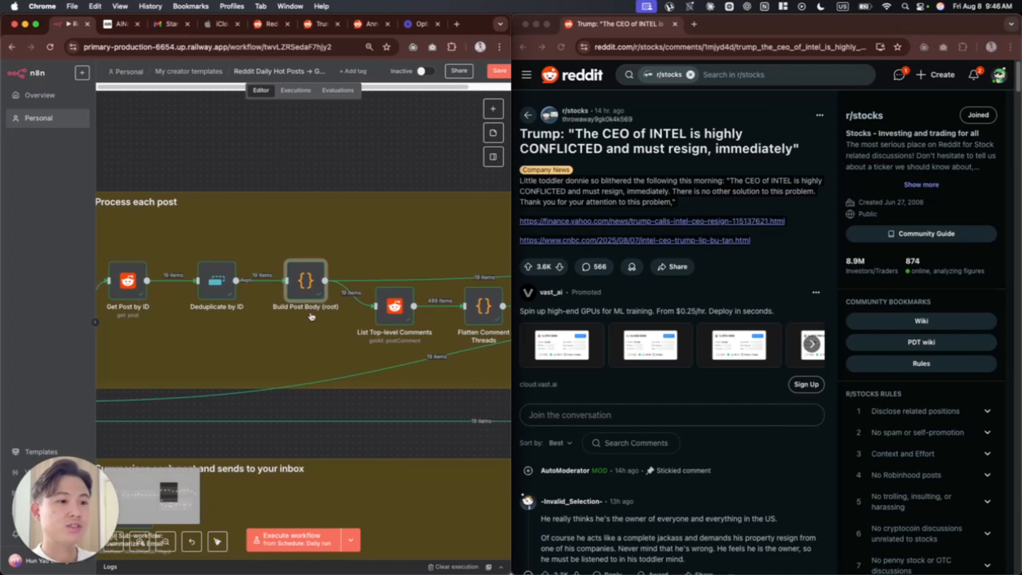
{"action": "scroll", "coordinate": [313, 317], "scroll_direction": "right", "scroll_amount": 1}
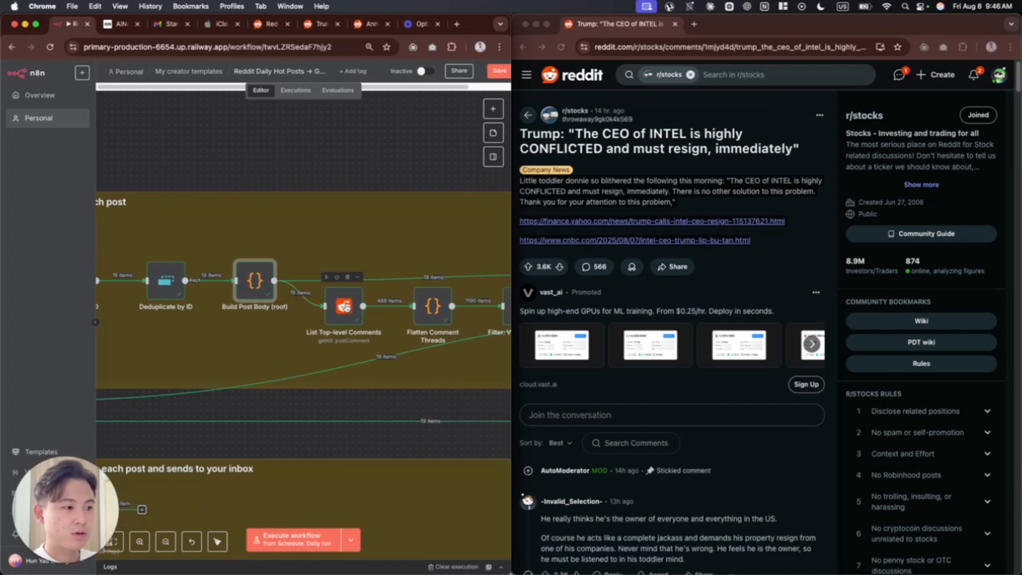
{"action": "scroll", "coordinate": [562, 248], "scroll_direction": "down", "scroll_amount": 8}
{"action": "scroll", "coordinate": [559, 242], "scroll_direction": "up", "scroll_amount": 3}
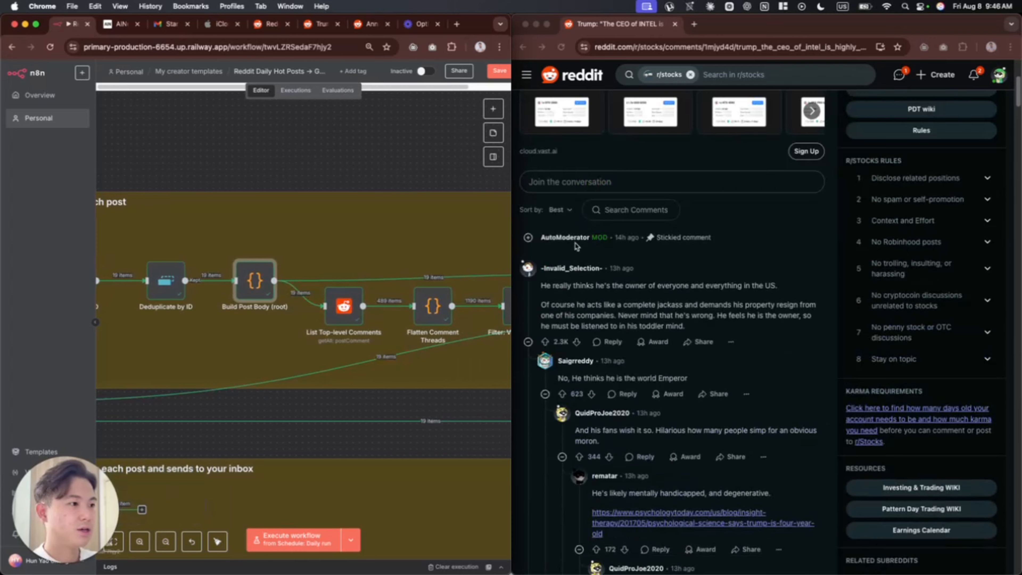
{"action": "left_click", "coordinate": [546, 286]}
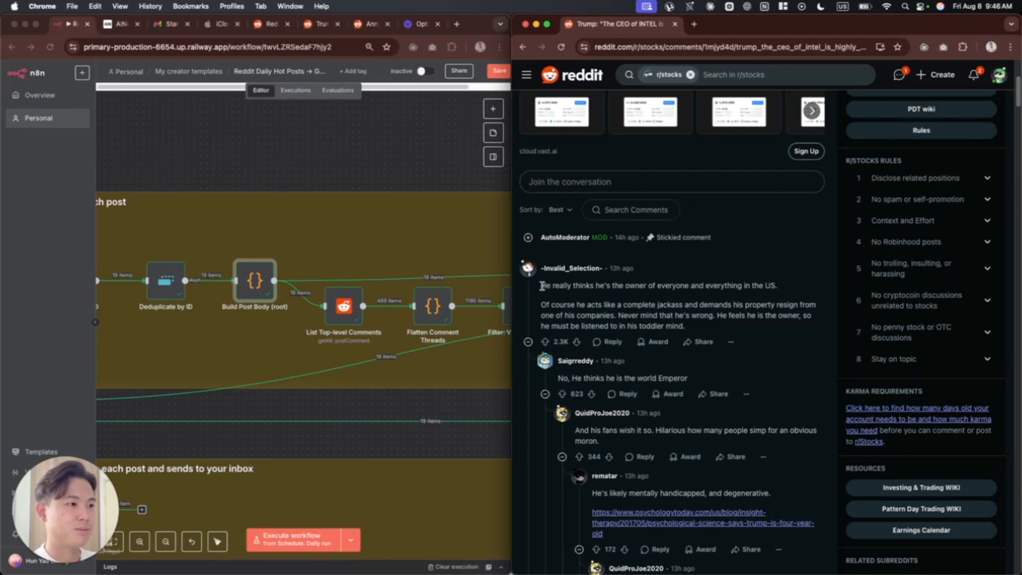
{"action": "left_click_drag", "start_coordinate": [542, 285], "coordinate": [688, 324]}
{"action": "left_click", "coordinate": [598, 299]}
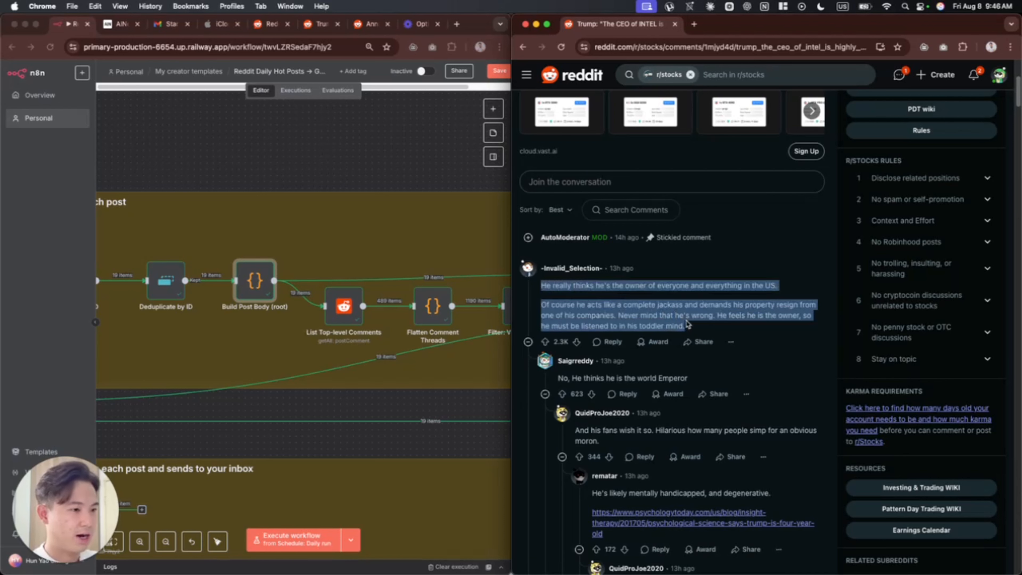
- Examine the nested replies under the first comment, highlighting "He really has zero redeeming qualities as a human", and return to the top-level comment
{"action": "scroll", "coordinate": [686, 325], "scroll_direction": "down", "scroll_amount": 15}
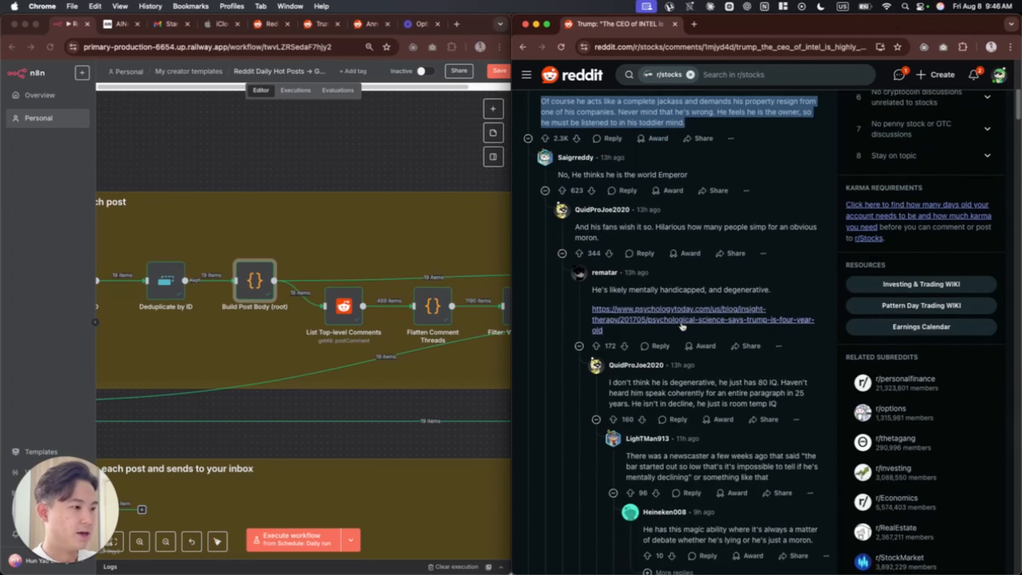
{"action": "scroll", "coordinate": [681, 326], "scroll_direction": "down", "scroll_amount": 10}
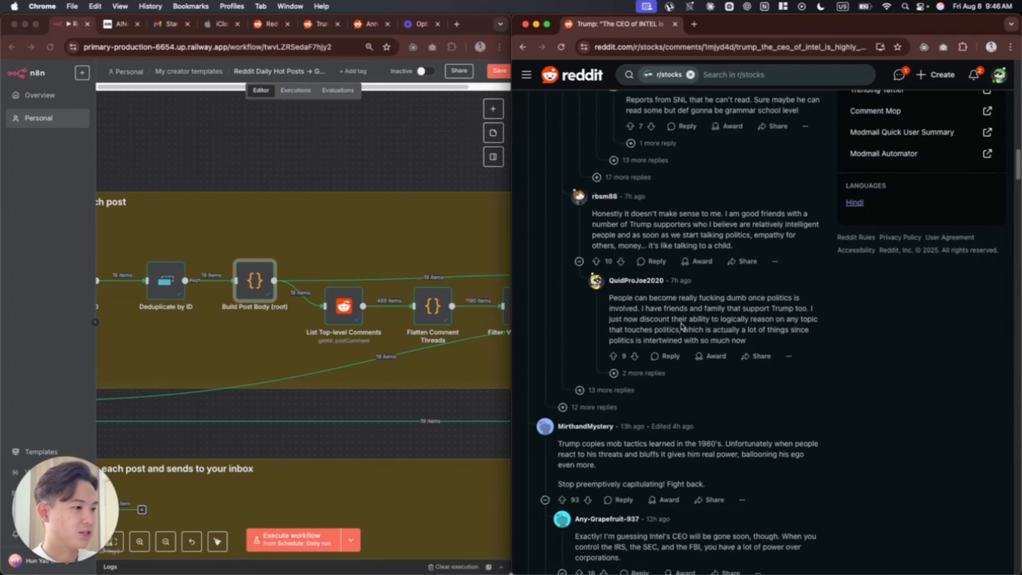
{"action": "scroll", "coordinate": [608, 413], "scroll_direction": "down", "scroll_amount": 19}
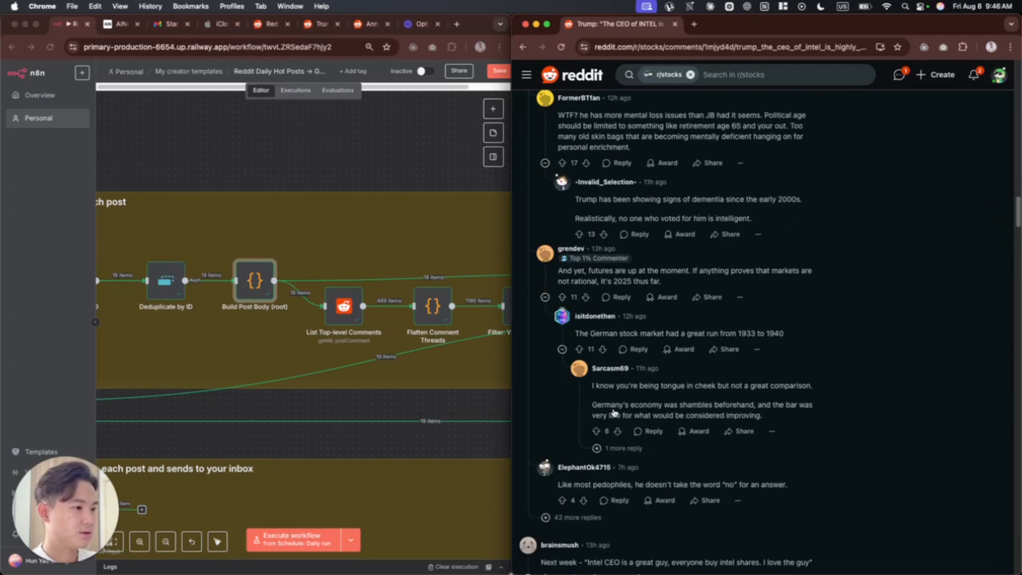
{"action": "scroll", "coordinate": [612, 409], "scroll_direction": "up", "scroll_amount": 9}
{"action": "left_click_drag", "start_coordinate": [565, 331], "coordinate": [726, 332]}
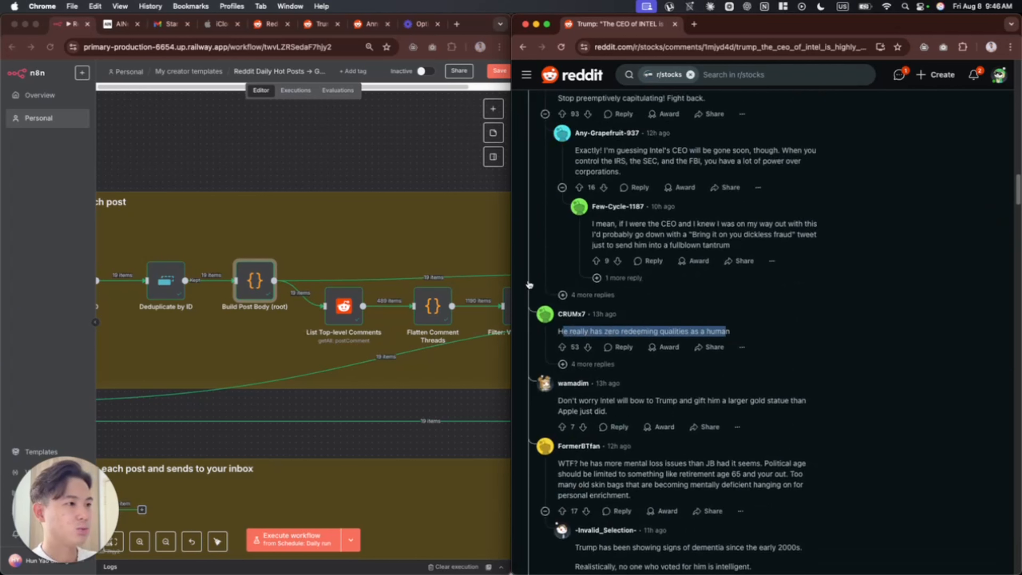
{"action": "scroll", "coordinate": [529, 284], "scroll_direction": "up", "scroll_amount": 15}
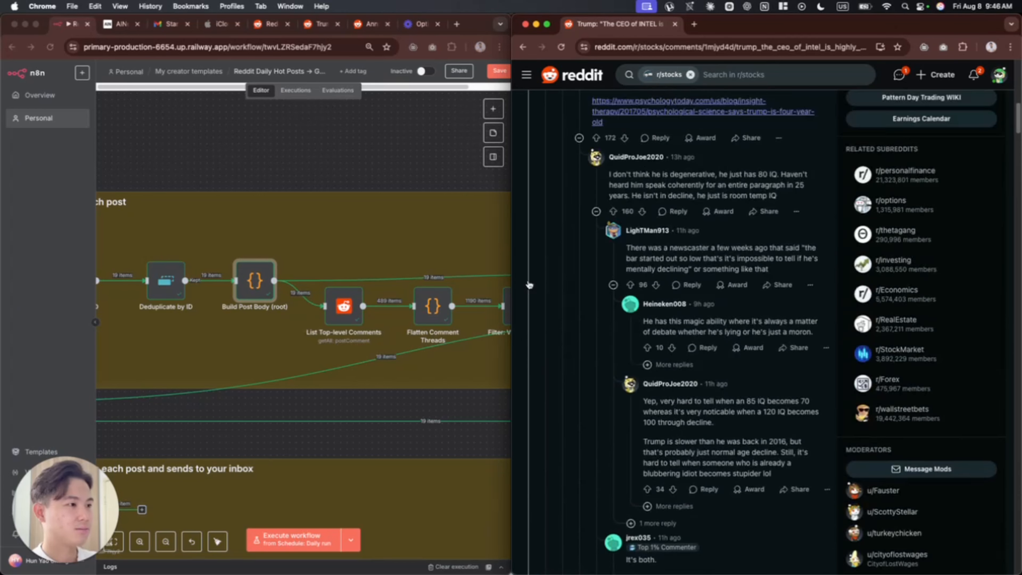
{"action": "scroll", "coordinate": [529, 285], "scroll_direction": "up", "scroll_amount": 10}
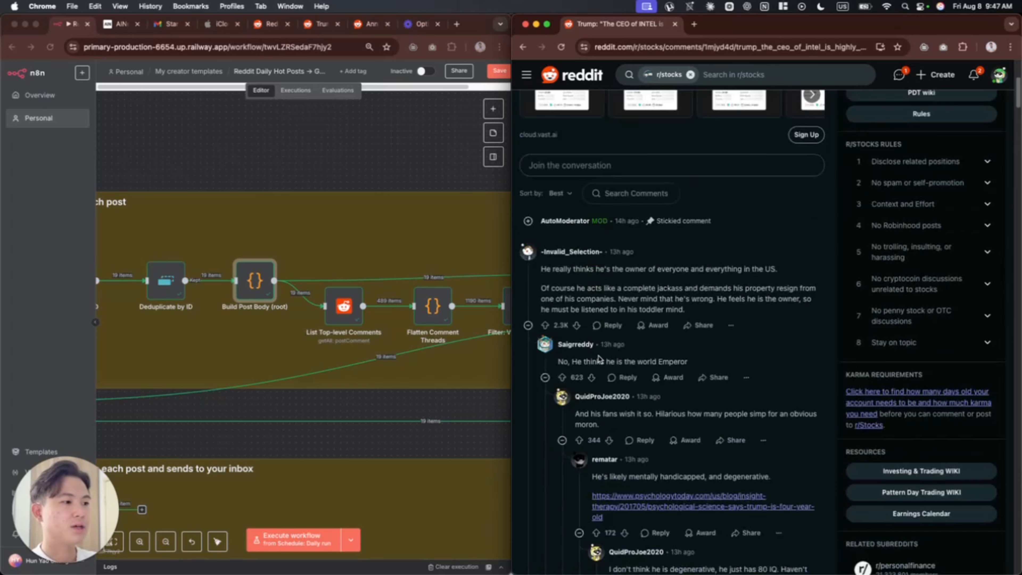
{"action": "scroll", "coordinate": [599, 359], "scroll_direction": "down", "scroll_amount": 1}
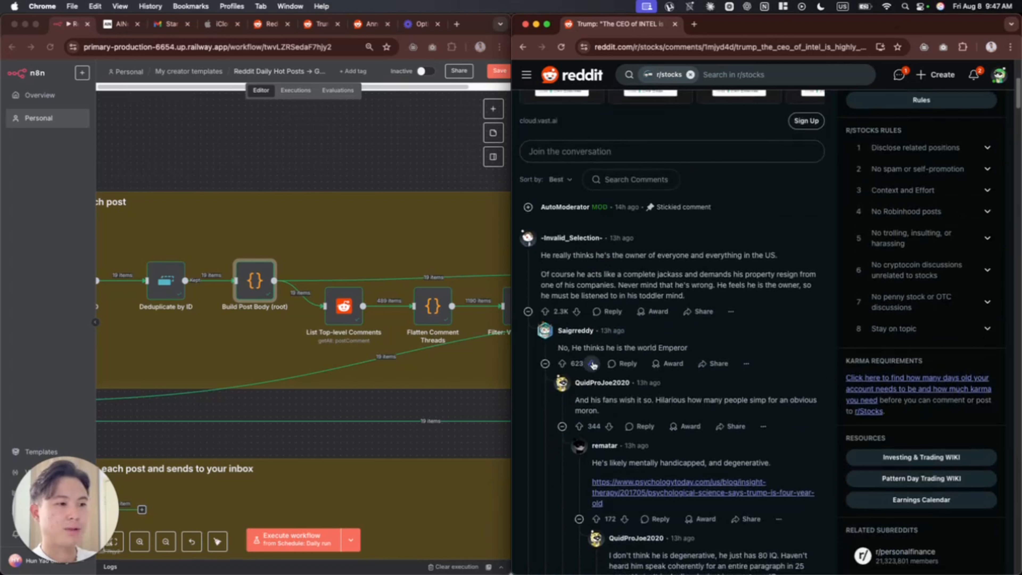
- Review the comment-processing nodes up to Append Posts + Comments and open the List Top-level Comments node's settings and output
{"action": "scroll", "coordinate": [222, 321], "scroll_direction": "right", "scroll_amount": 5}
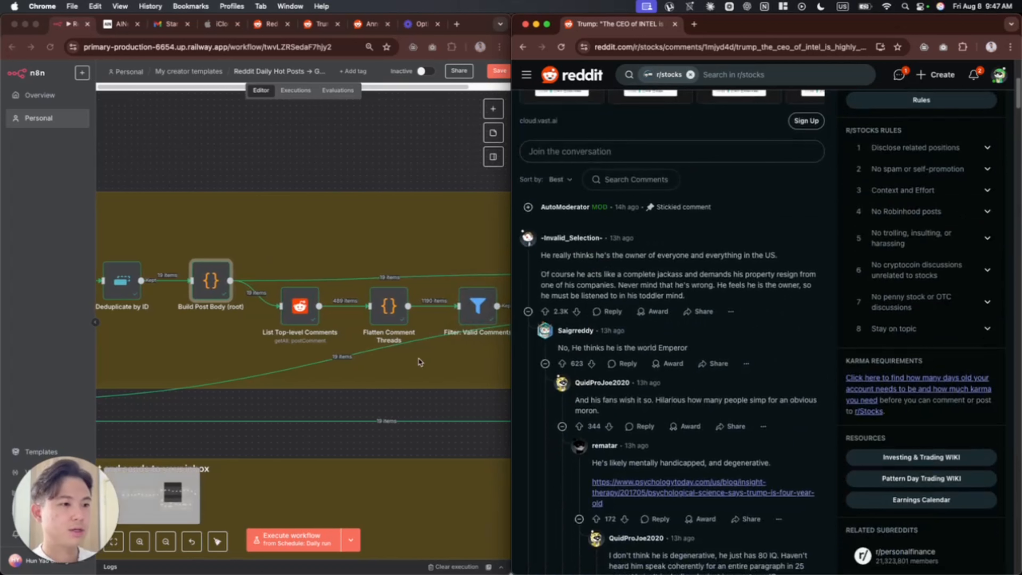
{"action": "double_click", "coordinate": [185, 308]}
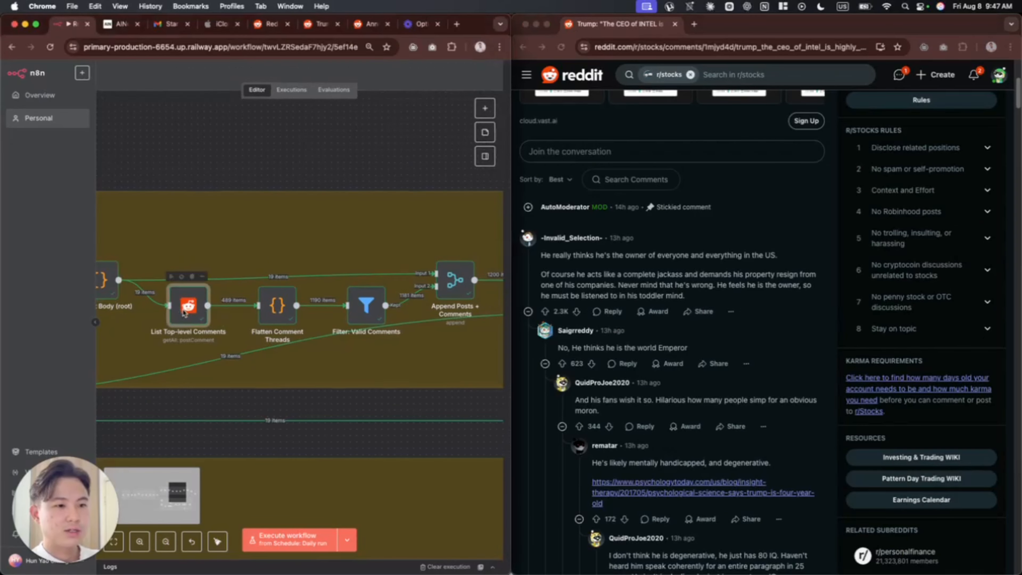
{"action": "key", "text": "Escape"}
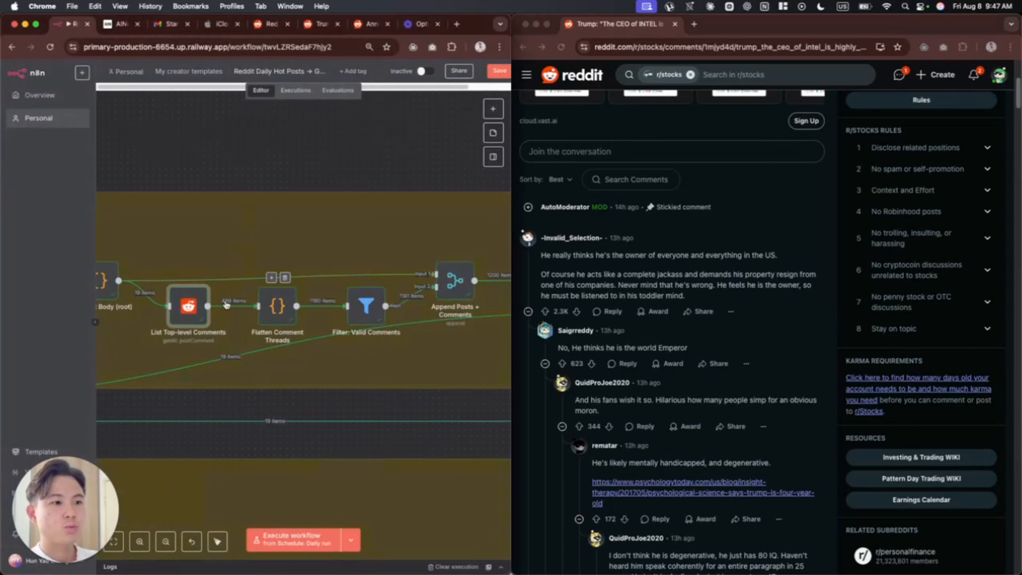
{"action": "scroll", "coordinate": [185, 334], "scroll_direction": "left", "scroll_amount": 2}
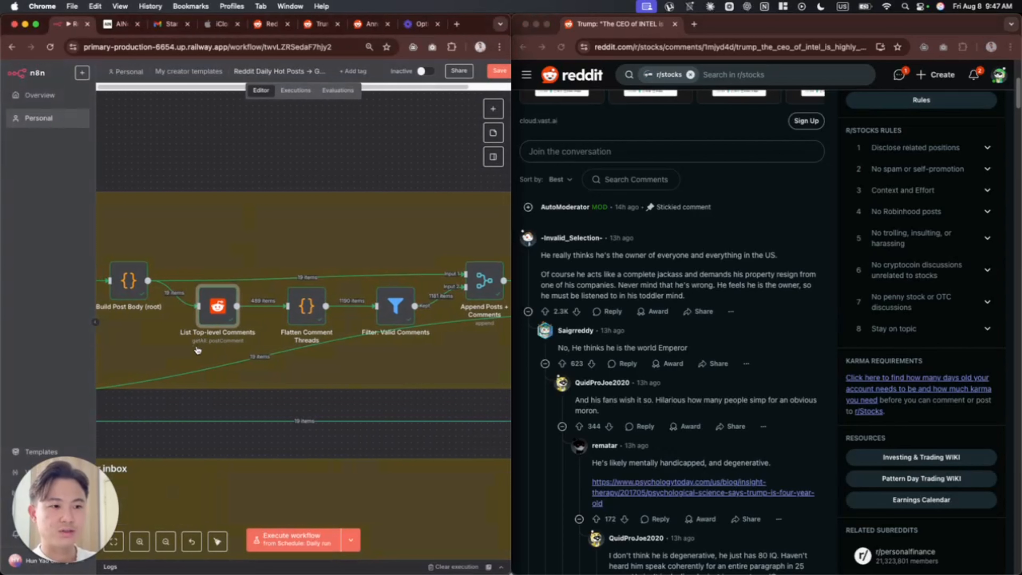
{"action": "double_click", "coordinate": [216, 315]}
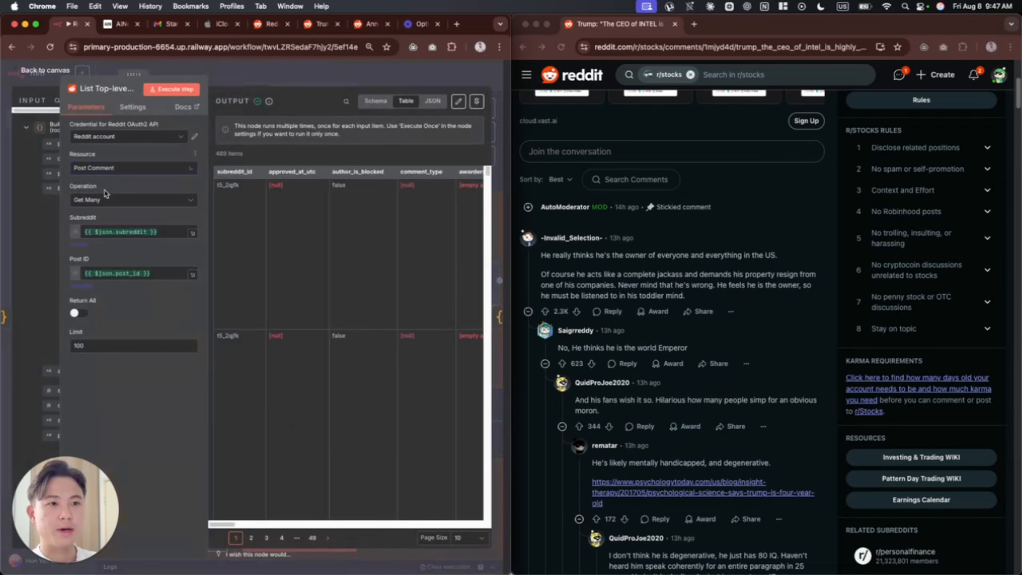
- Review the Get Many operation in List Top-level Comments against the Reddit post and its comments, and close the node
{"action": "left_click", "coordinate": [96, 204]}
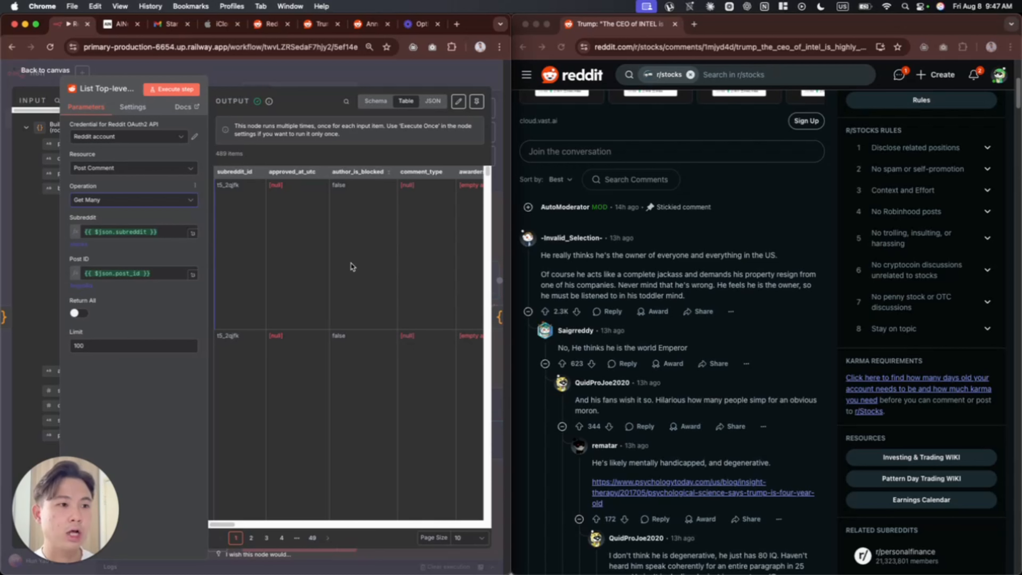
{"action": "scroll", "coordinate": [611, 318], "scroll_direction": "up", "scroll_amount": 7}
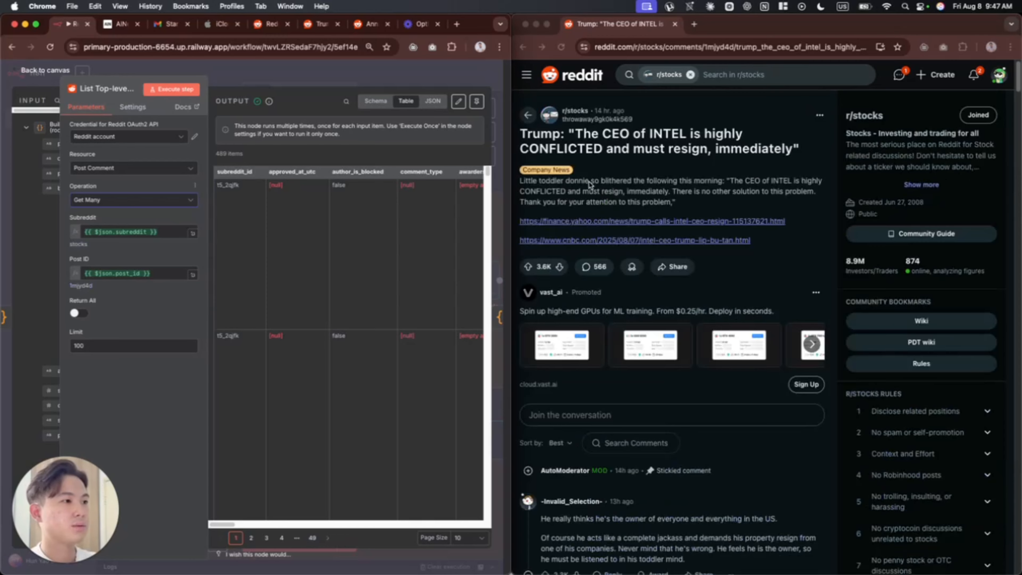
{"action": "left_click", "coordinate": [651, 199]}
{"action": "scroll", "coordinate": [651, 199], "scroll_direction": "down", "scroll_amount": 7}
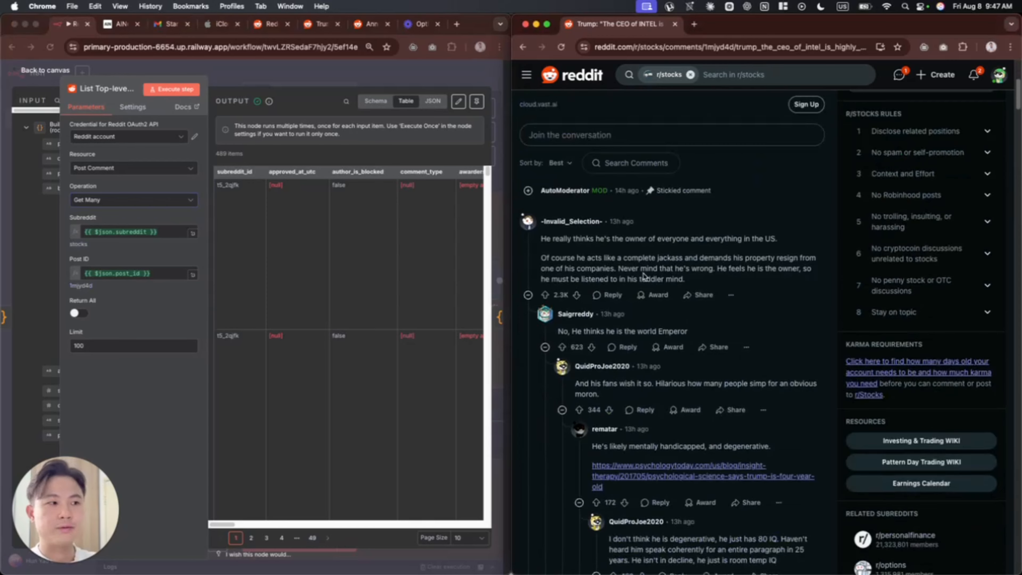
{"action": "scroll", "coordinate": [621, 333], "scroll_direction": "down", "scroll_amount": 1}
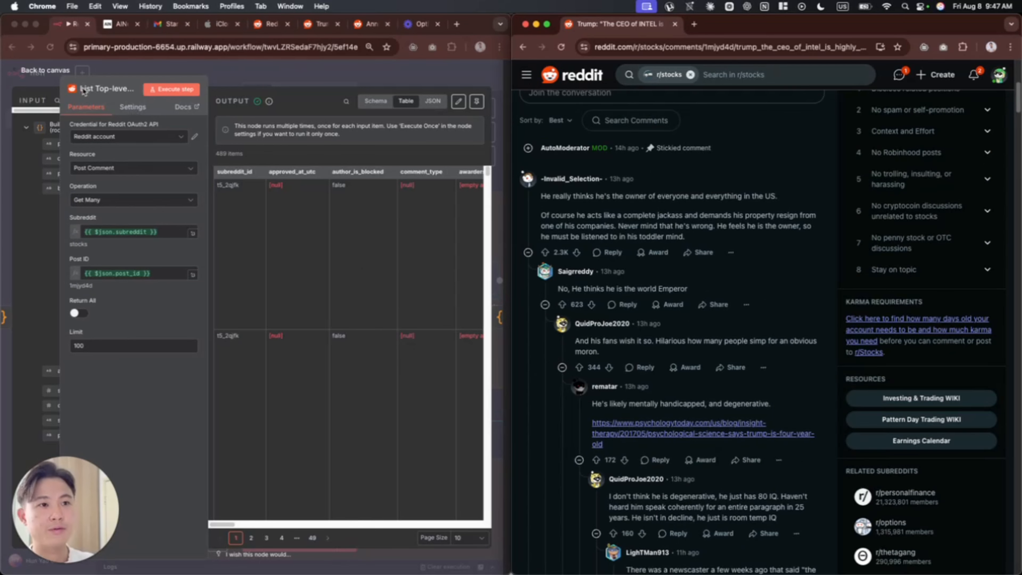
{"action": "left_click", "coordinate": [307, 78]}
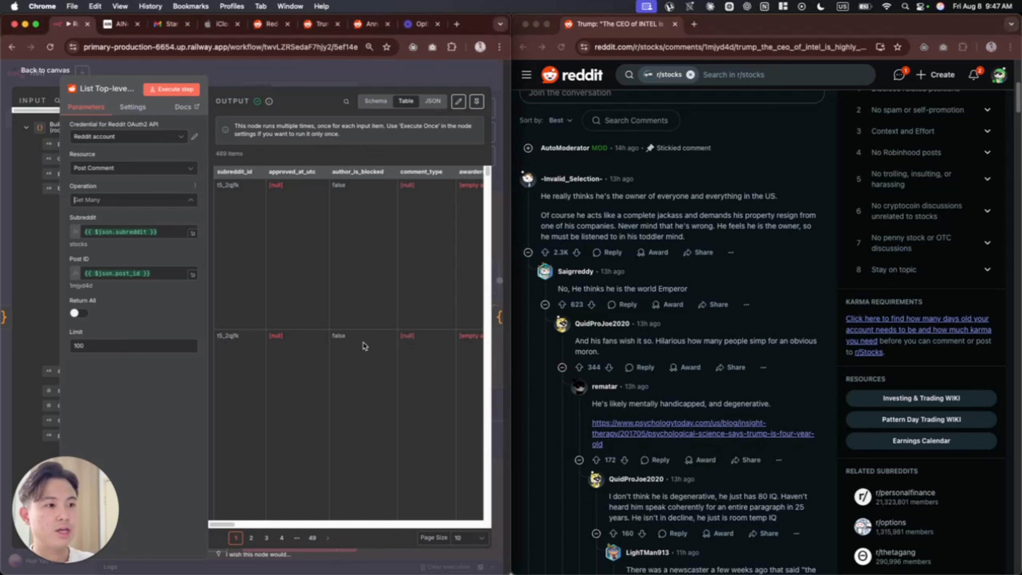
{"action": "left_click", "coordinate": [400, 78]}
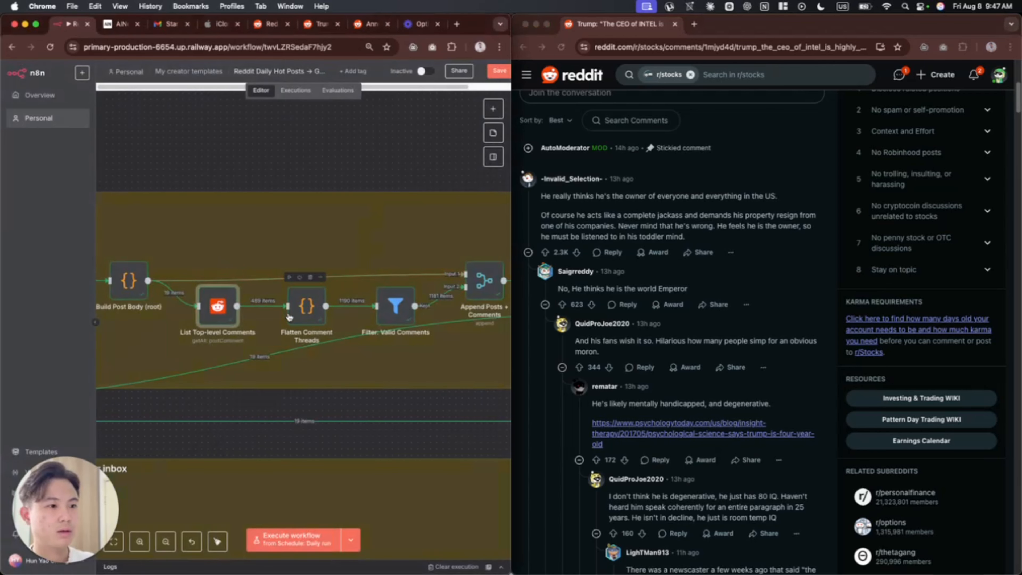
- Open the Flatten Comment Threads node's output and highlight the first two nested replies on Reddit for comparison
{"action": "scroll", "coordinate": [289, 318], "scroll_direction": "right", "scroll_amount": 5}
{"action": "scroll", "coordinate": [289, 317], "scroll_direction": "left", "scroll_amount": 2}
{"action": "double_click", "coordinate": [243, 310]}
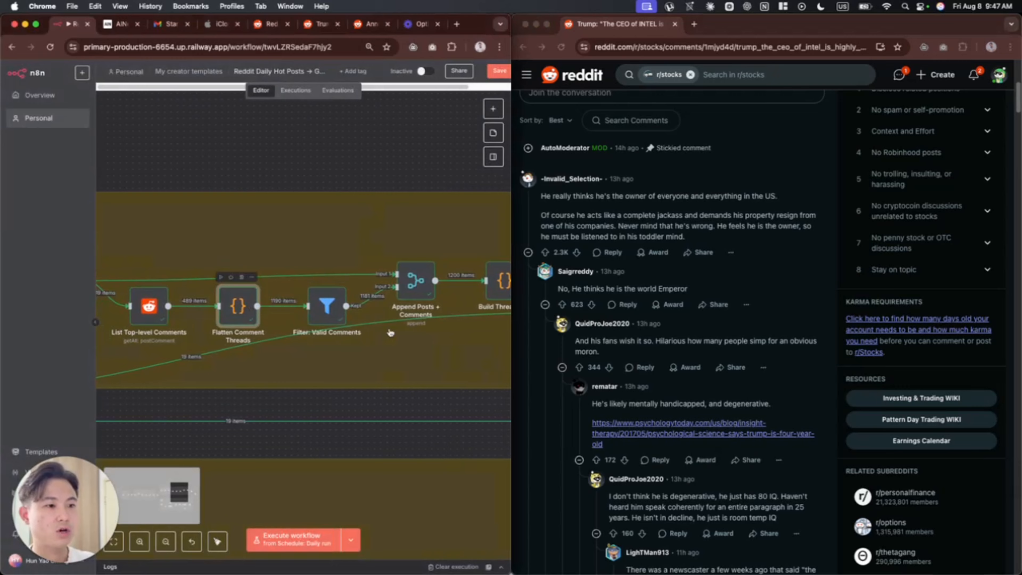
{"action": "scroll", "coordinate": [389, 313], "scroll_direction": "right", "scroll_amount": 5}
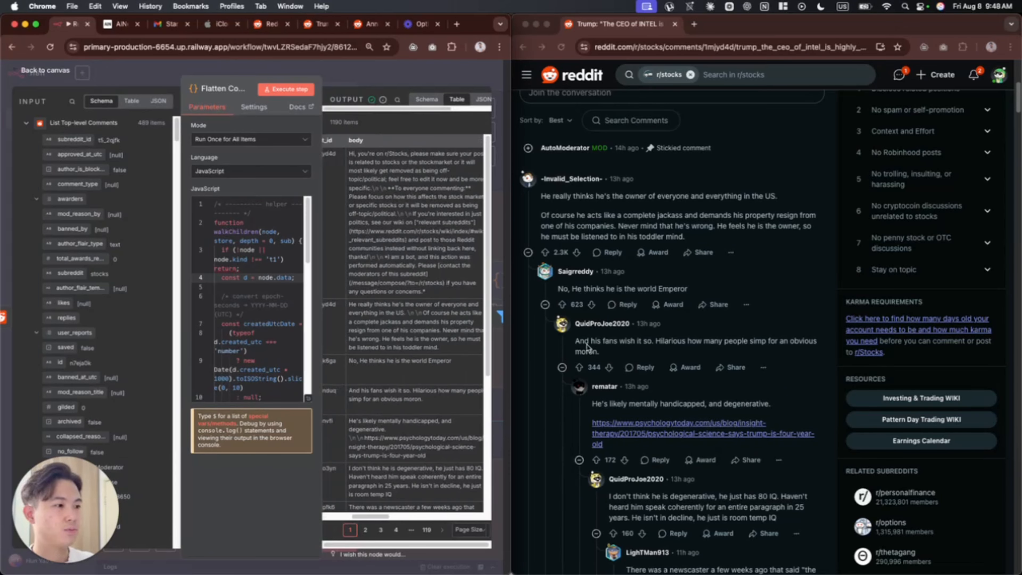
{"action": "left_click", "coordinate": [561, 288]}
{"action": "left_click_drag", "start_coordinate": [558, 288], "coordinate": [686, 290]}
{"action": "left_click_drag", "start_coordinate": [585, 341], "coordinate": [634, 350]}
{"action": "scroll", "coordinate": [476, 298], "scroll_direction": "left", "scroll_amount": 2}
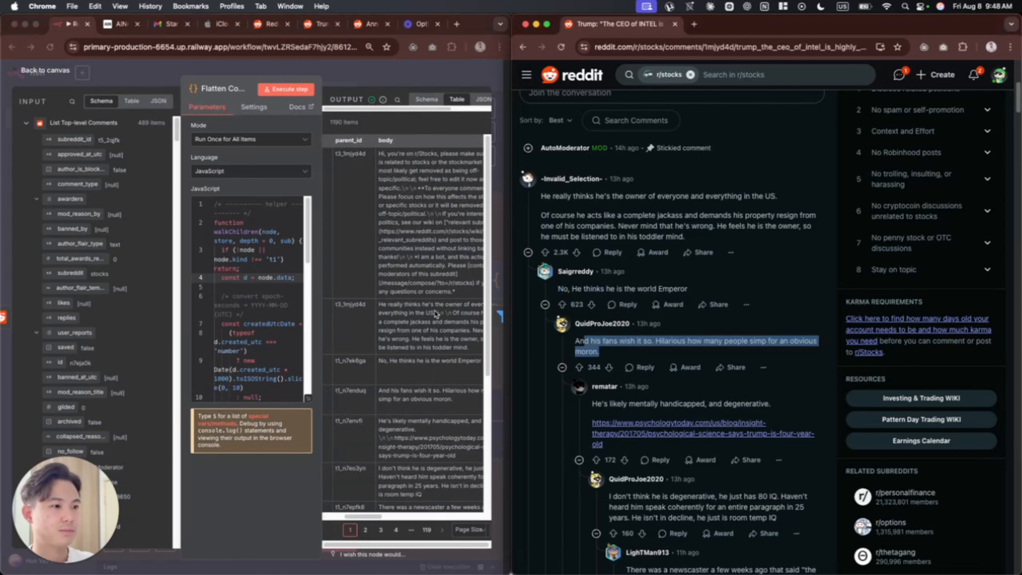
- Highlight "No, He thinks he is the world Emperor" and "And his fans wish it so" in the flattened output, matching them with Reddit
{"action": "left_click_drag", "start_coordinate": [389, 360], "coordinate": [461, 360]}
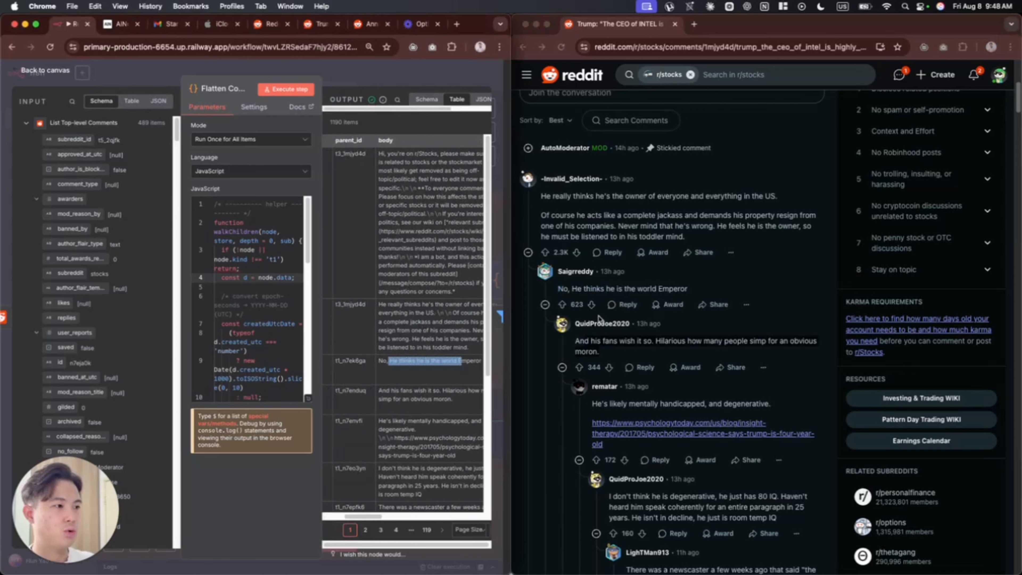
{"action": "left_click", "coordinate": [558, 289]}
{"action": "left_click_drag", "start_coordinate": [594, 289], "coordinate": [635, 289]}
{"action": "left_click", "coordinate": [389, 380]}
{"action": "left_click_drag", "start_coordinate": [389, 390], "coordinate": [452, 400]}
{"action": "left_click", "coordinate": [576, 344]}
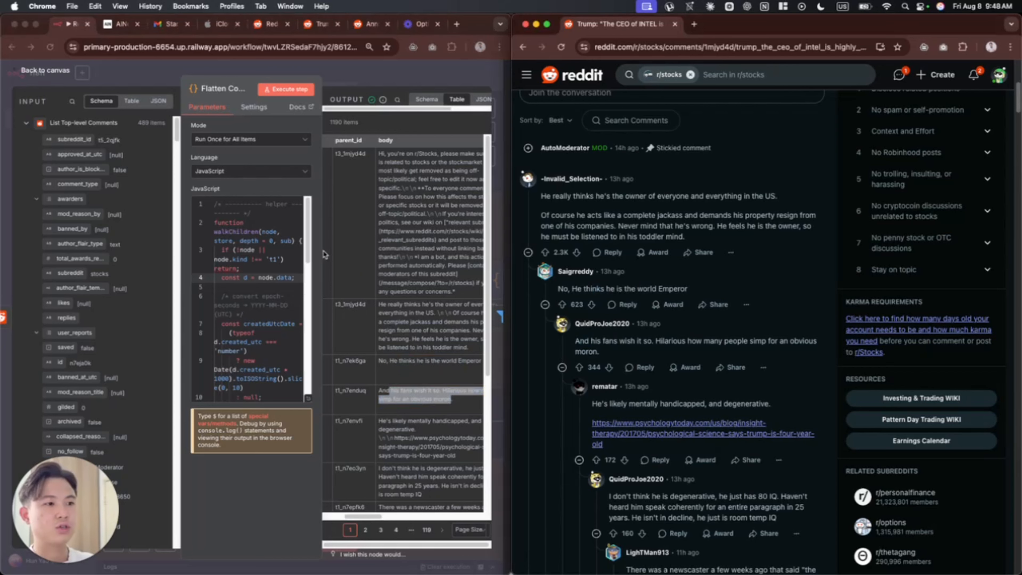
- Enlarge the workflow window to full screen and highlight the walkChildren name and the function's opening lines in the Flatten Comment Threads code
{"action": "left_click_drag", "start_coordinate": [325, 254], "coordinate": [349, 258]}
{"action": "key", "text": "ctrl+alt+Return"}
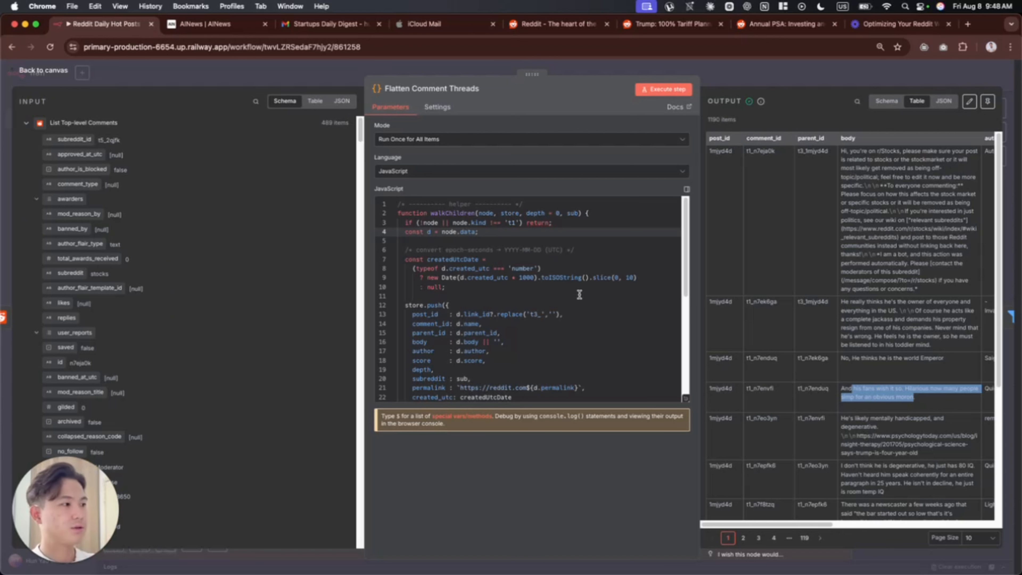
{"action": "left_click", "coordinate": [490, 262]}
{"action": "double_click", "coordinate": [435, 214]}
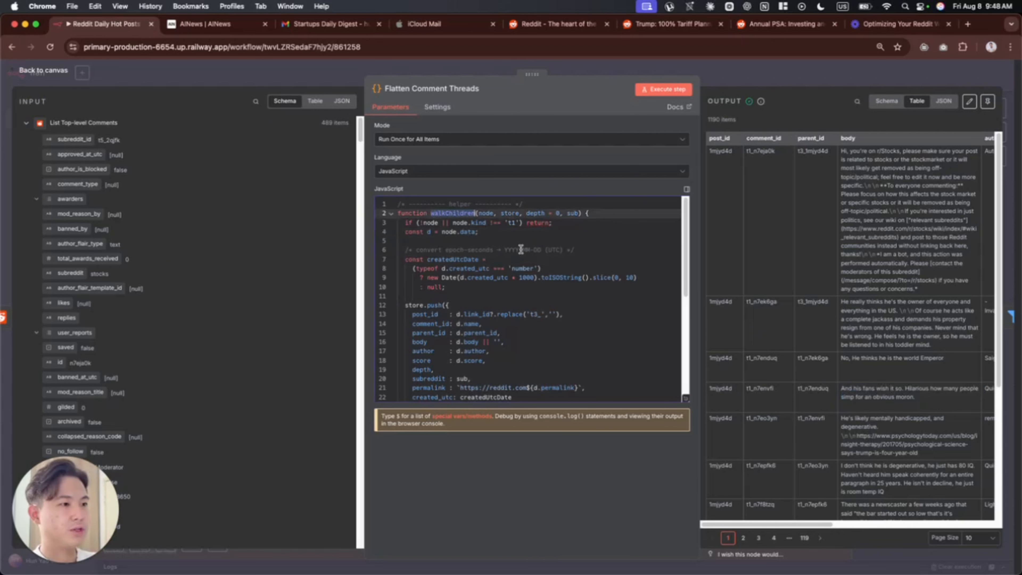
{"action": "left_click", "coordinate": [520, 247]}
{"action": "left_click_drag", "start_coordinate": [404, 222], "coordinate": [476, 298]}
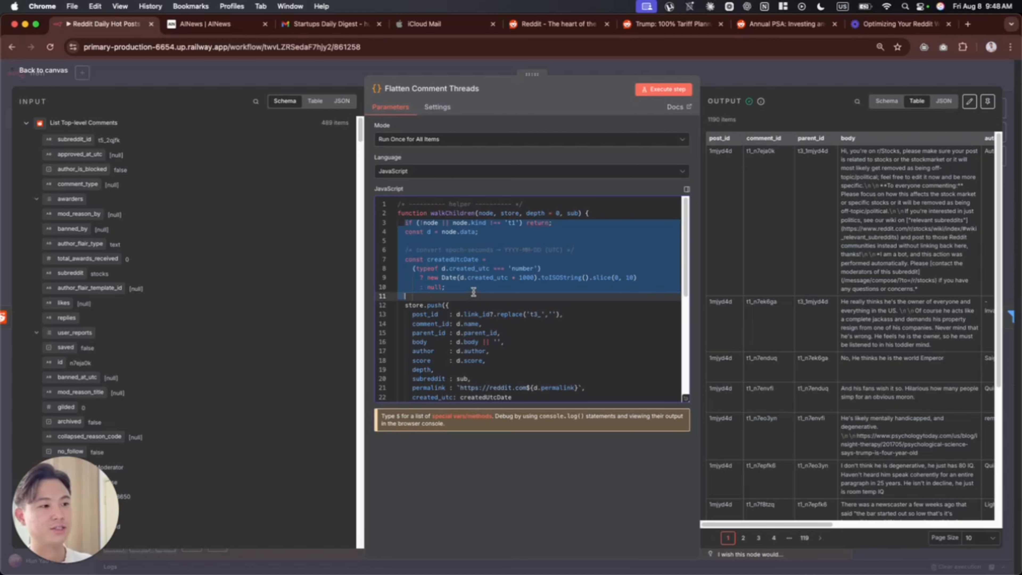
{"action": "right_click", "coordinate": [473, 291]}
{"action": "key", "text": "Escape"}
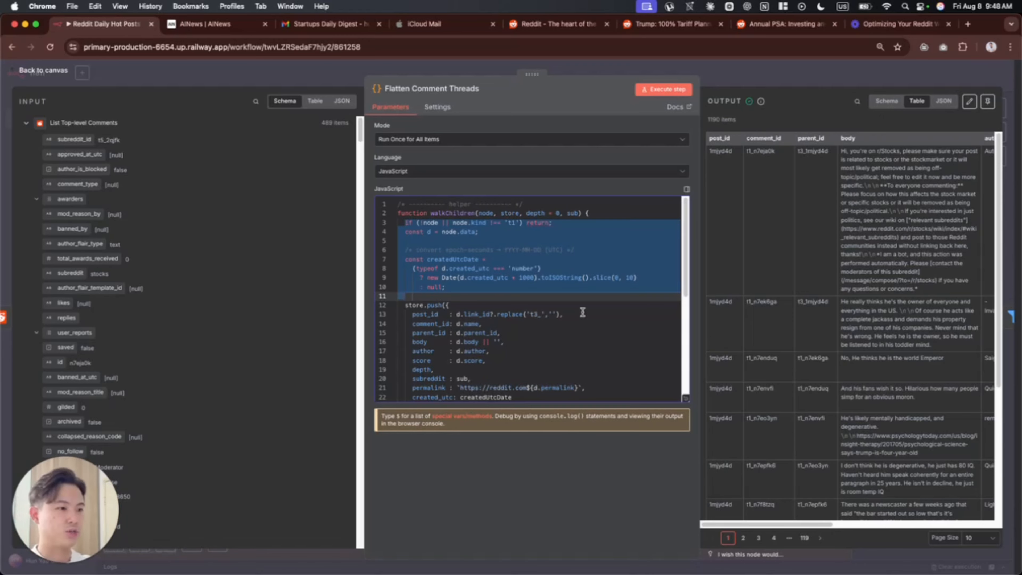
- Check the nested Reddit replies again and highlight the Flatten Comment Threads code from its end back to the createdUtcDate constant
{"action": "key", "text": "ctrl+Up"}
{"action": "left_click", "coordinate": [899, 407]}
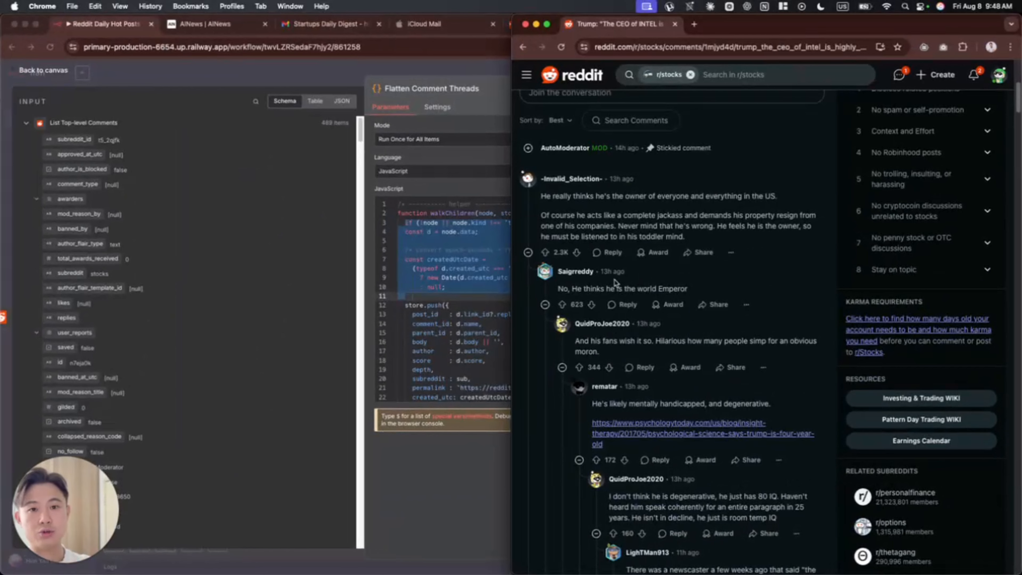
{"action": "left_click", "coordinate": [503, 288]}
{"action": "scroll", "coordinate": [502, 288], "scroll_direction": "down", "scroll_amount": 3}
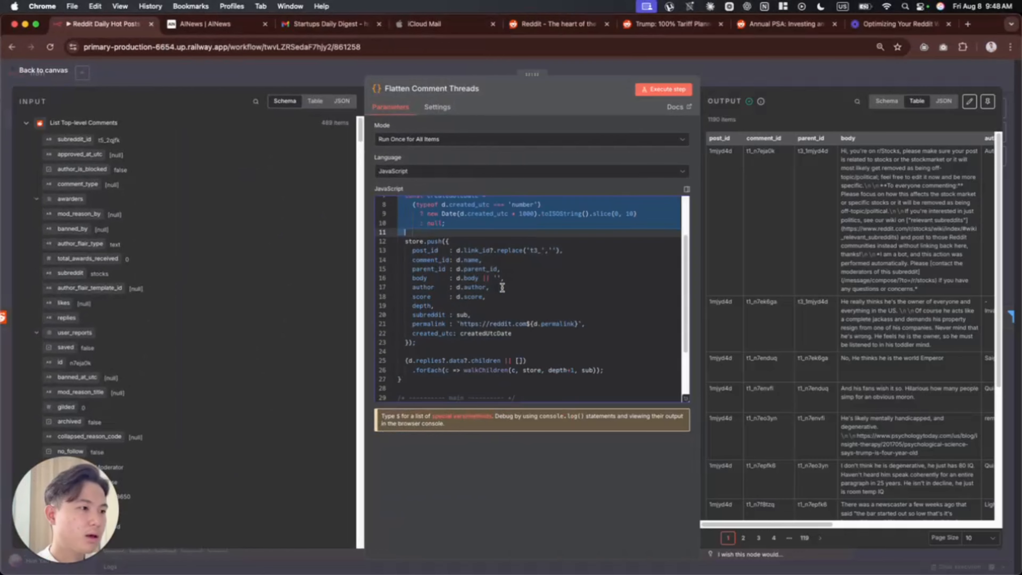
{"action": "scroll", "coordinate": [502, 287], "scroll_direction": "down", "scroll_amount": 4}
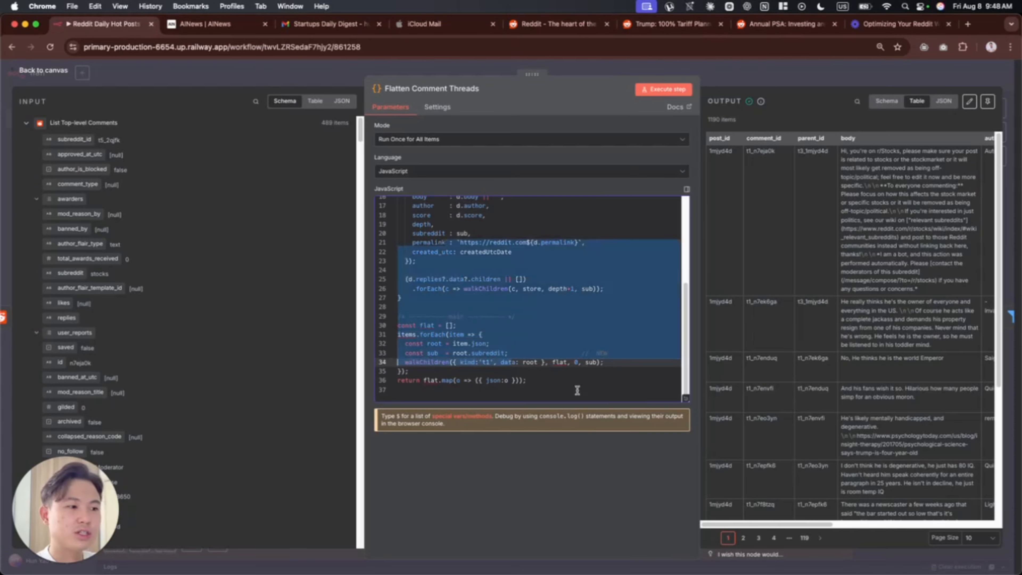
{"action": "left_click_drag", "start_coordinate": [578, 389], "coordinate": [417, 261]}
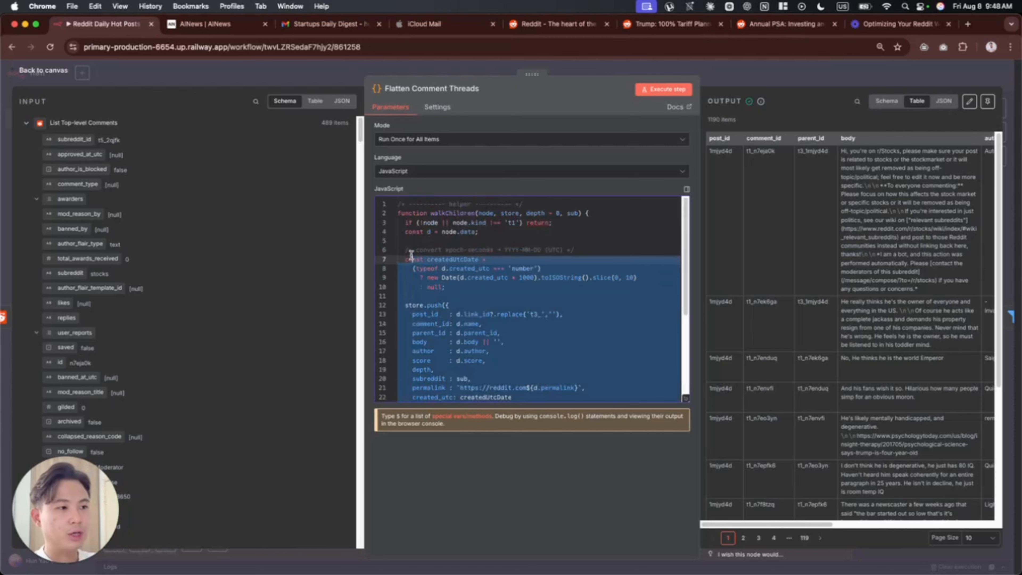
{"action": "left_click", "coordinate": [438, 277]}
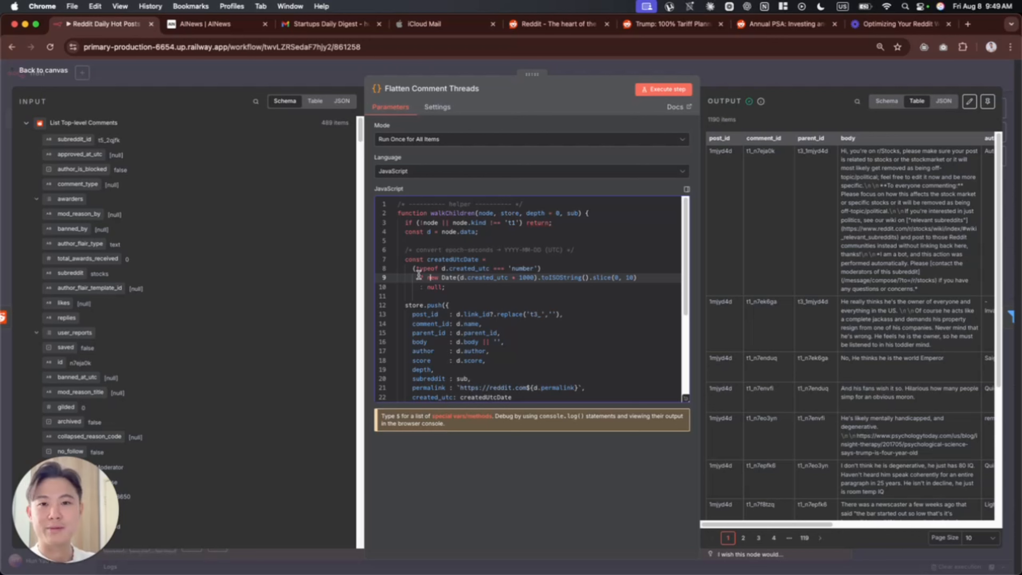
- Close Flatten Comment Threads, inspect the condition and output of Filter: Valid Comments, and return to the canvas
{"action": "left_click", "coordinate": [734, 74]}
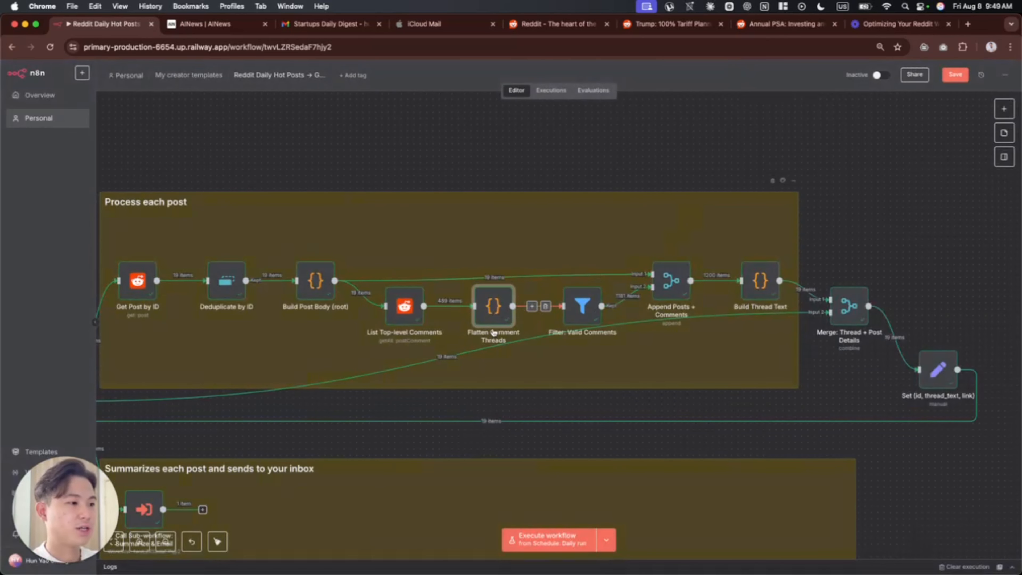
{"action": "left_click", "coordinate": [590, 315]}
{"action": "key", "text": "Return"}
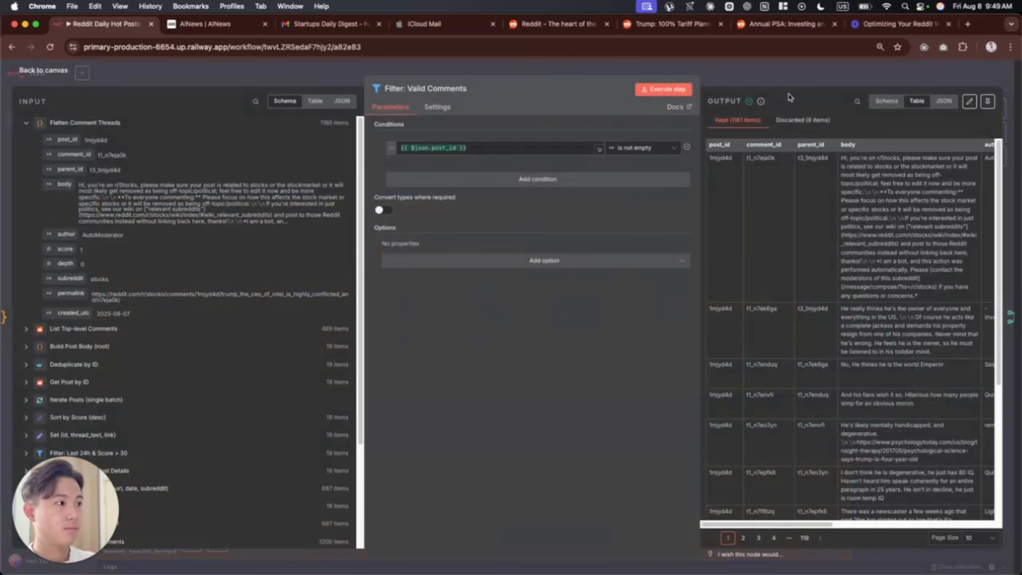
{"action": "left_click", "coordinate": [740, 79]}
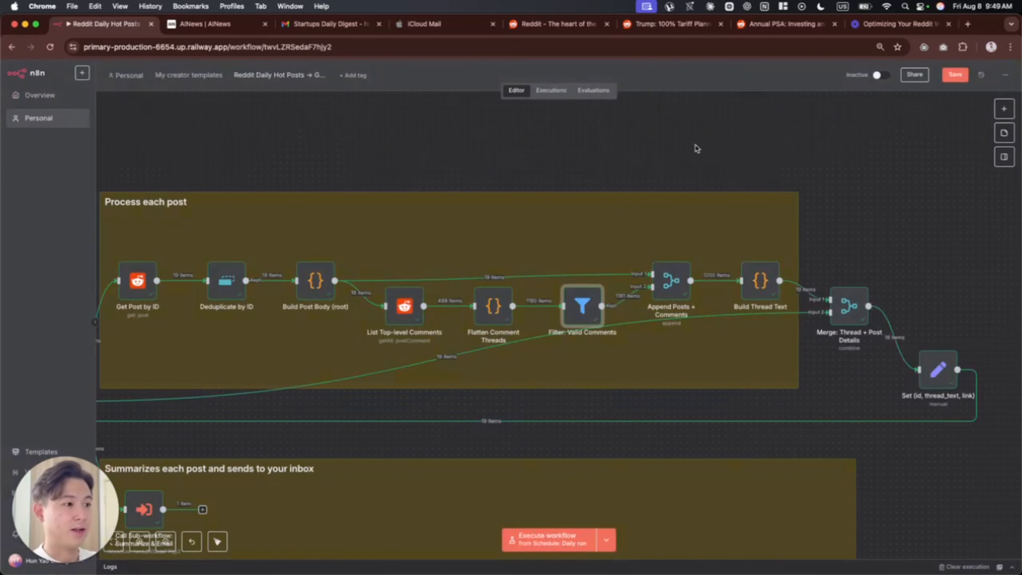
- Review the post and comment branches alongside the Reddit thread and open the Append Posts + Comments node
{"action": "scroll", "coordinate": [568, 303], "scroll_direction": "right", "scroll_amount": 1}
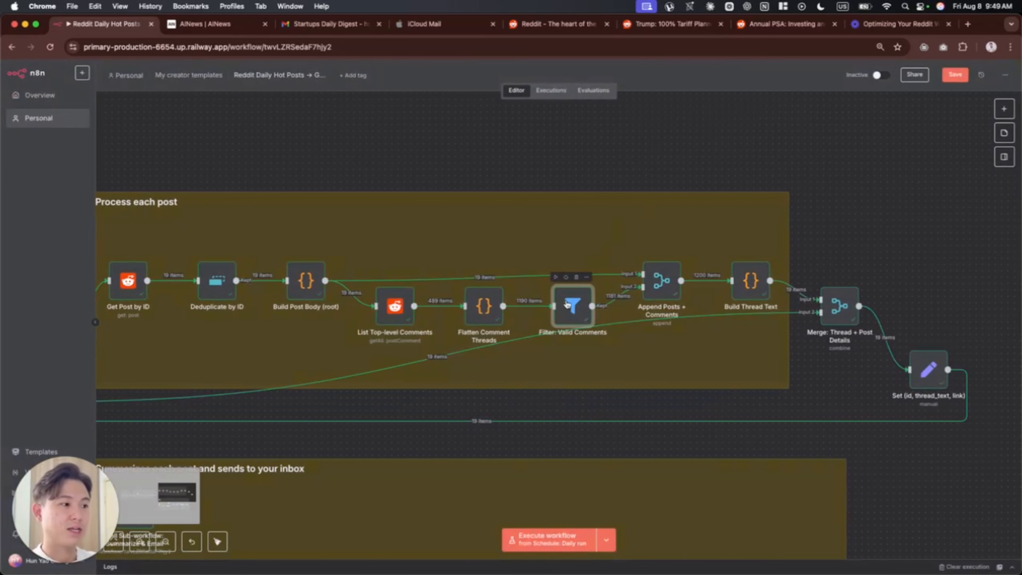
{"action": "scroll", "coordinate": [603, 306], "scroll_direction": "right", "scroll_amount": 3}
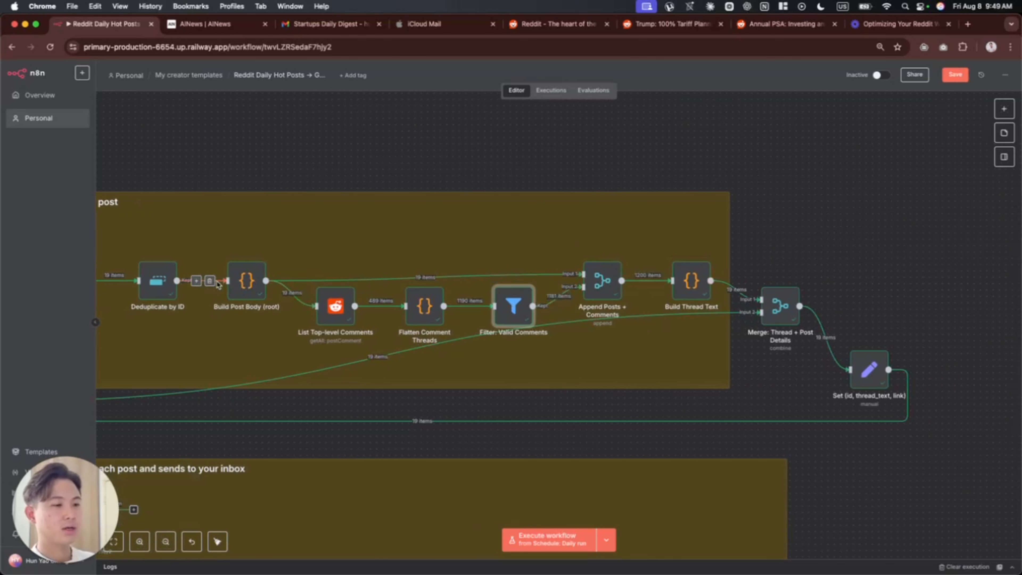
{"action": "key", "text": "super+grave"}
{"action": "scroll", "coordinate": [628, 274], "scroll_direction": "up", "scroll_amount": 8}
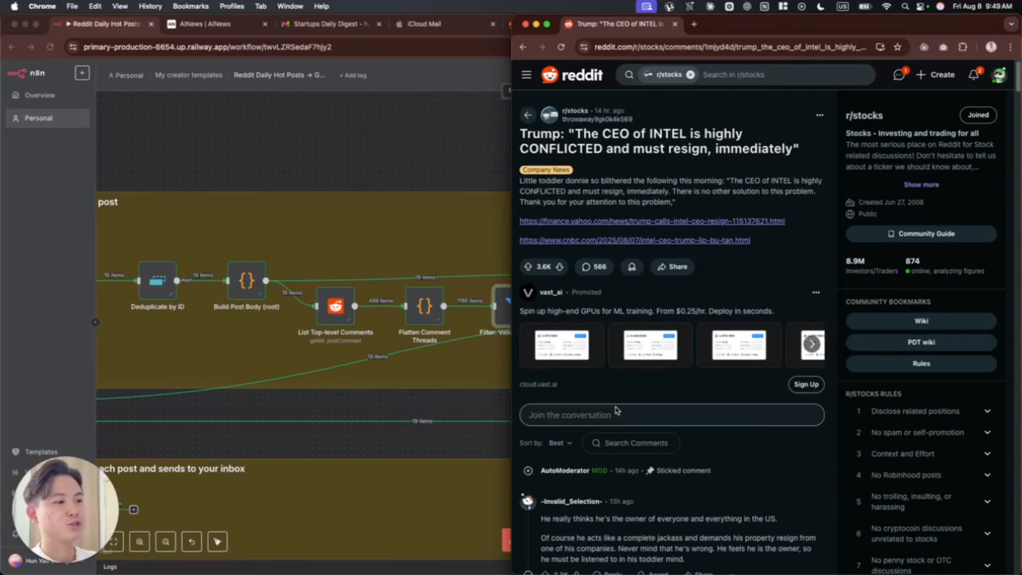
{"action": "scroll", "coordinate": [617, 410], "scroll_direction": "down", "scroll_amount": 5}
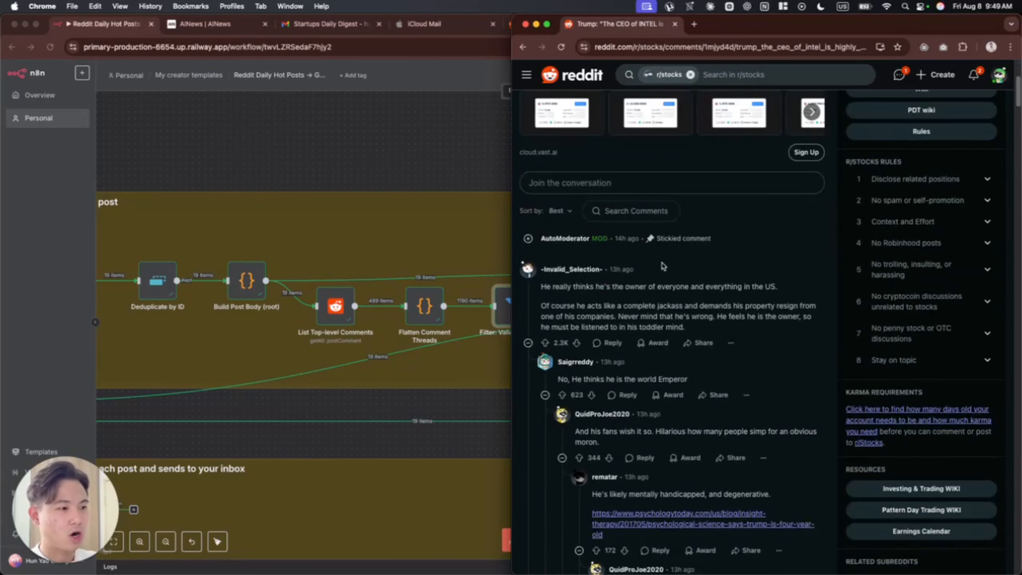
{"action": "left_click", "coordinate": [419, 273]}
{"action": "double_click", "coordinate": [602, 279]}
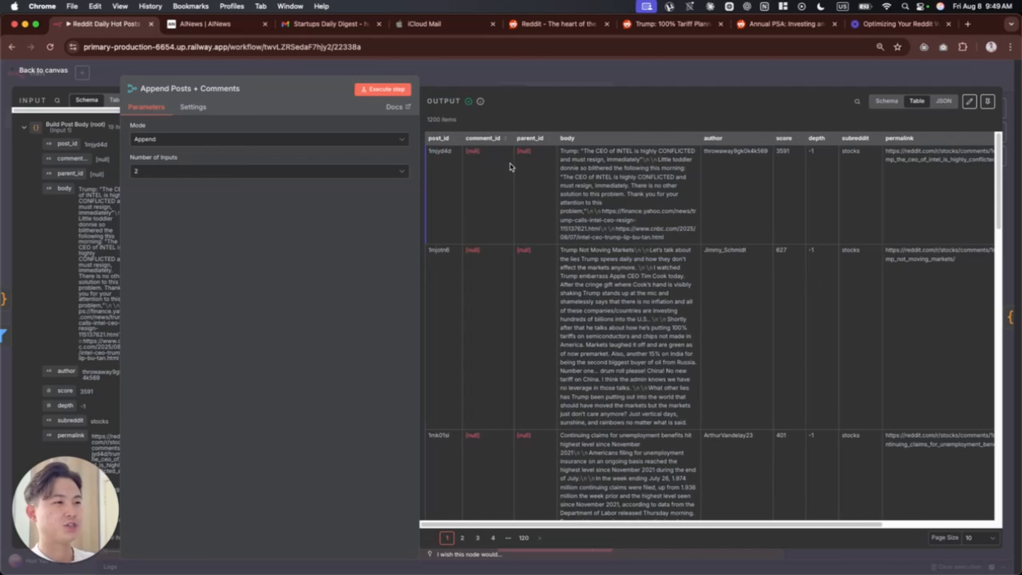
- Place the Append Posts + Comments output beside the top of the Reddit post and change the output's page size
{"action": "key", "text": "super+grave"}
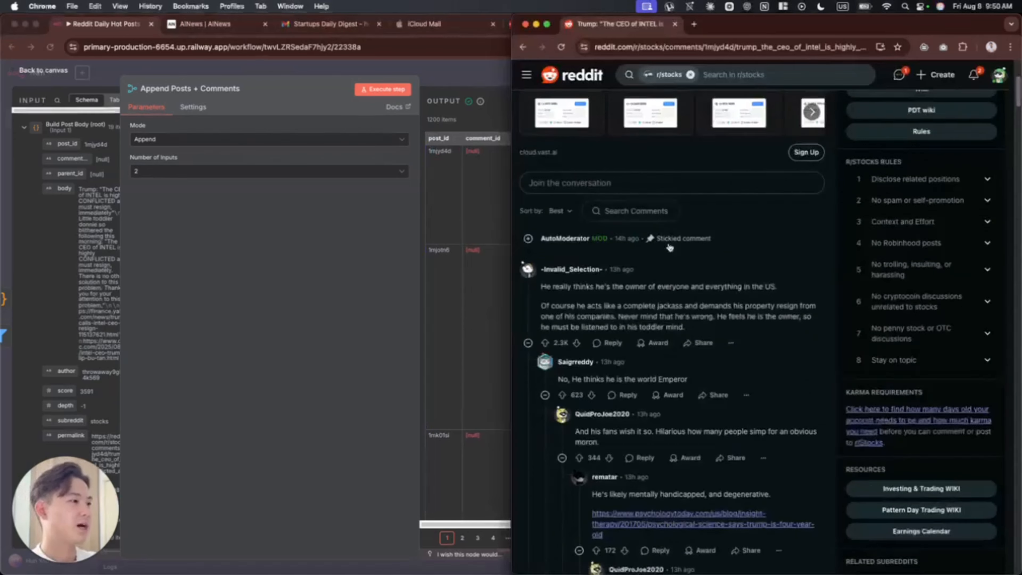
{"action": "scroll", "coordinate": [670, 247], "scroll_direction": "up", "scroll_amount": 6}
{"action": "left_click", "coordinate": [443, 271]}
{"action": "key", "text": "ctrl+alt+Left"}
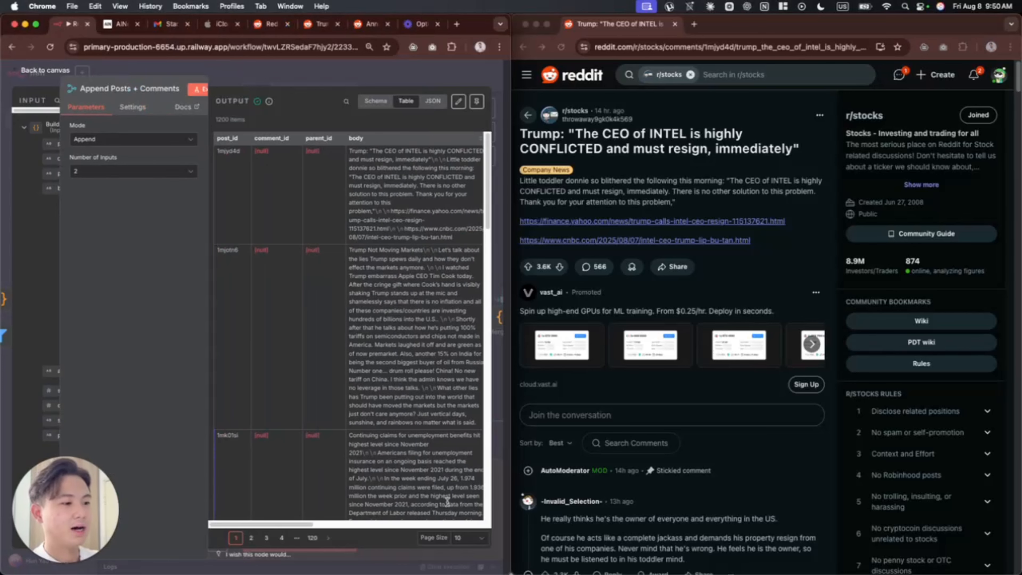
{"action": "left_click", "coordinate": [471, 538]}
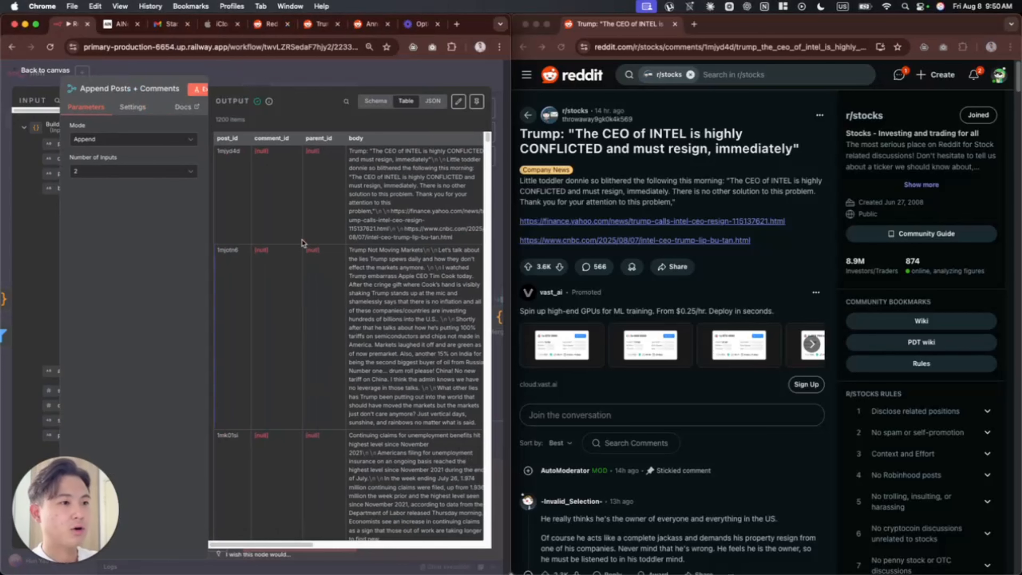
- Find where the comment rows begin in the appended output and highlight the post ID within the first comment's parent_id
{"action": "scroll", "coordinate": [279, 251], "scroll_direction": "down", "scroll_amount": 3}
{"action": "scroll", "coordinate": [276, 286], "scroll_direction": "down", "scroll_amount": 5}
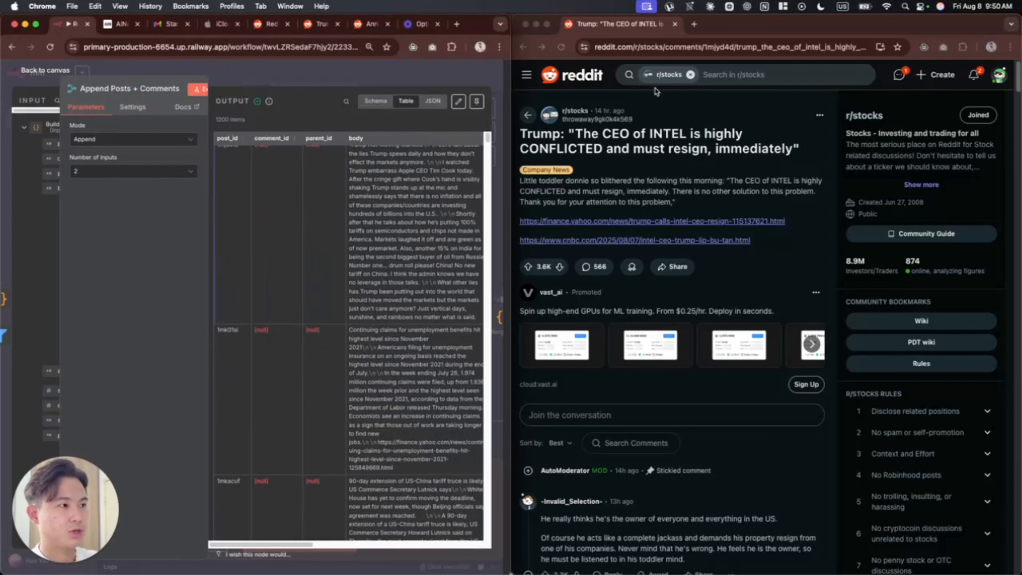
{"action": "scroll", "coordinate": [303, 312], "scroll_direction": "down", "scroll_amount": 3}
{"action": "scroll", "coordinate": [302, 311], "scroll_direction": "down", "scroll_amount": 15}
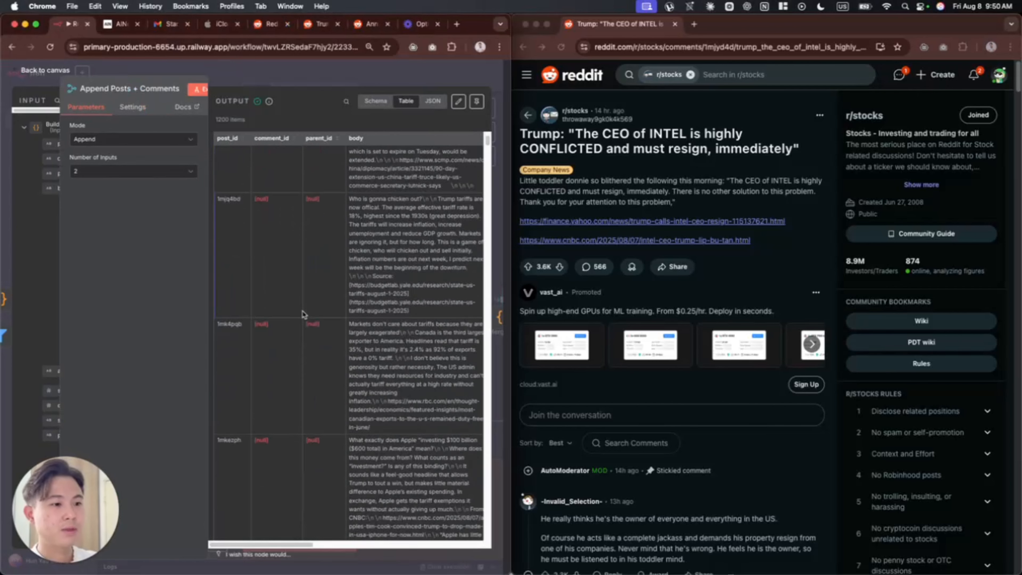
{"action": "scroll", "coordinate": [302, 311], "scroll_direction": "up", "scroll_amount": 10}
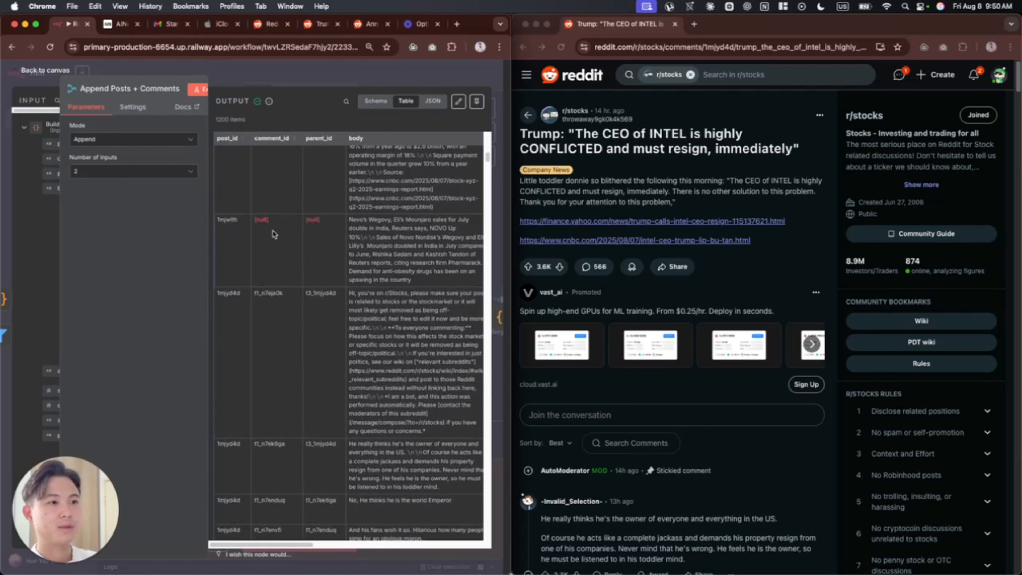
{"action": "left_click_drag", "start_coordinate": [311, 294], "coordinate": [336, 295]}
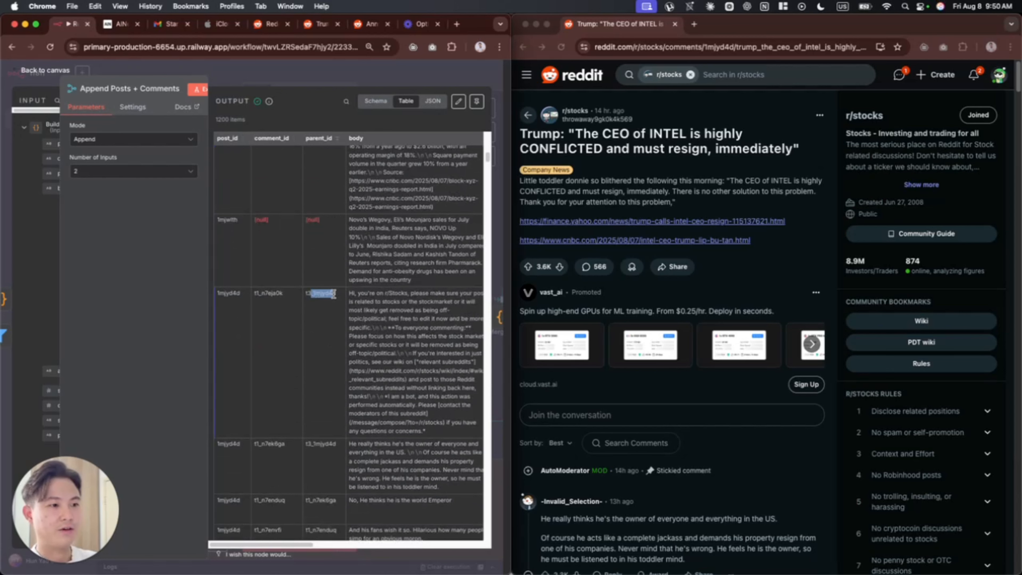
- Compare the first comment row in the appended output with Reddit's stickied AutoModerator comment, highlighting part of its body text
{"action": "left_click", "coordinate": [340, 309]}
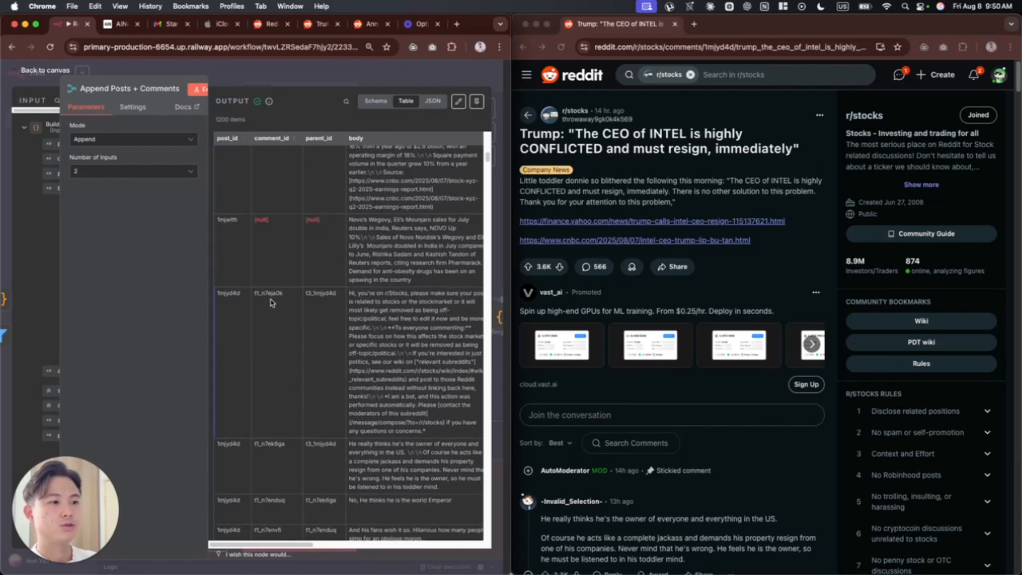
{"action": "scroll", "coordinate": [581, 384], "scroll_direction": "down", "scroll_amount": 5}
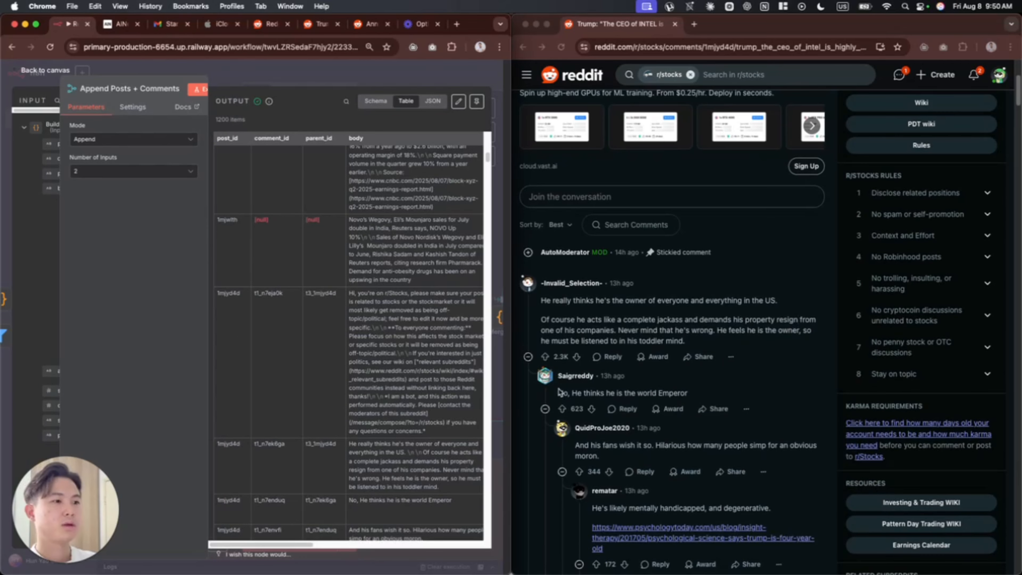
{"action": "scroll", "coordinate": [404, 368], "scroll_direction": "right", "scroll_amount": 3}
{"action": "left_click_drag", "start_coordinate": [320, 302], "coordinate": [361, 292]}
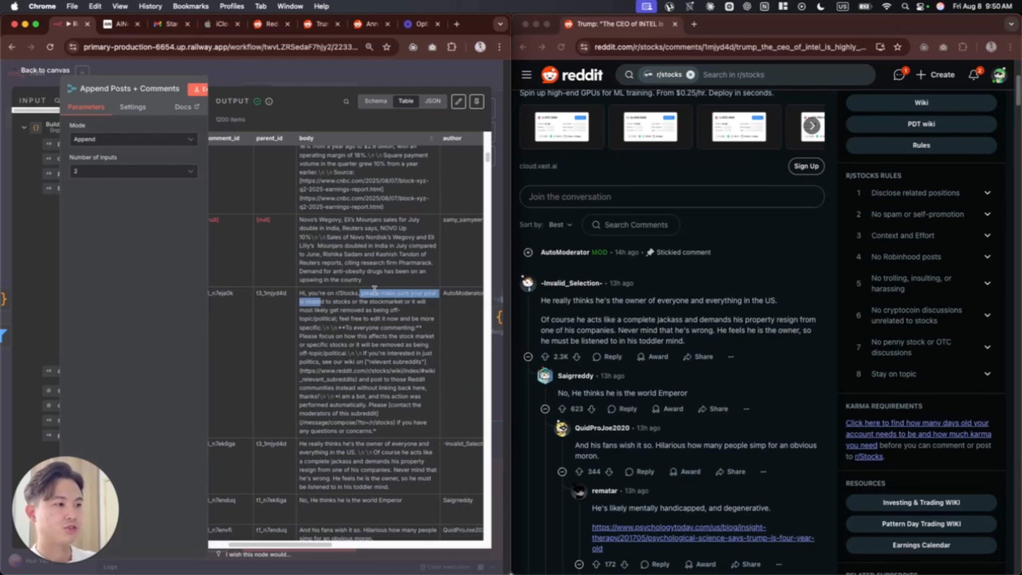
{"action": "left_click", "coordinate": [527, 256]}
{"action": "scroll", "coordinate": [382, 391], "scroll_direction": "left", "scroll_amount": 3}
{"action": "scroll", "coordinate": [381, 392], "scroll_direction": "down", "scroll_amount": 2}
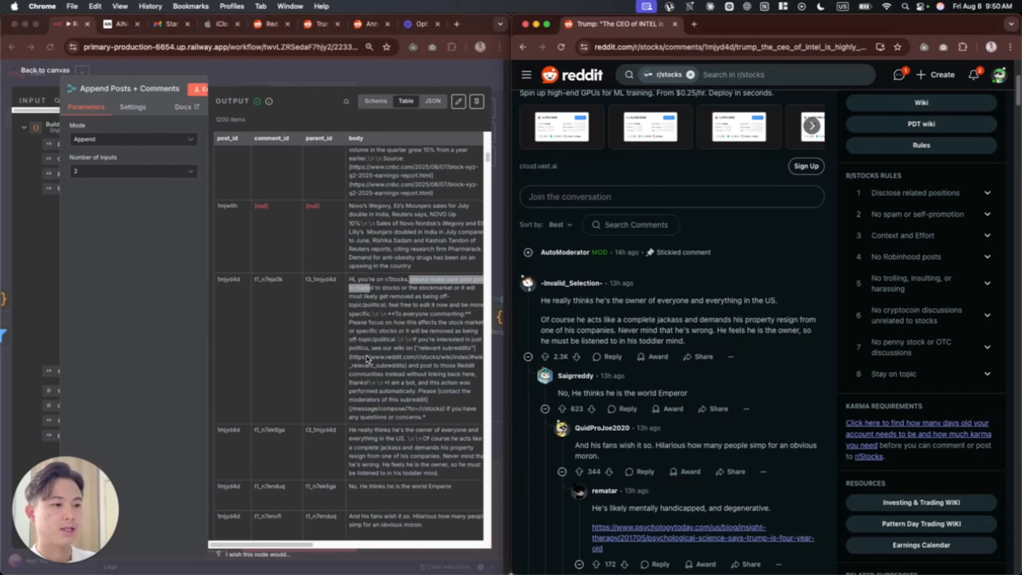
- Compare the second comment row's body with the top user comment in the Reddit thread, highlighting the comment's text there
{"action": "left_click", "coordinate": [380, 415]}
{"action": "left_click", "coordinate": [429, 412]}
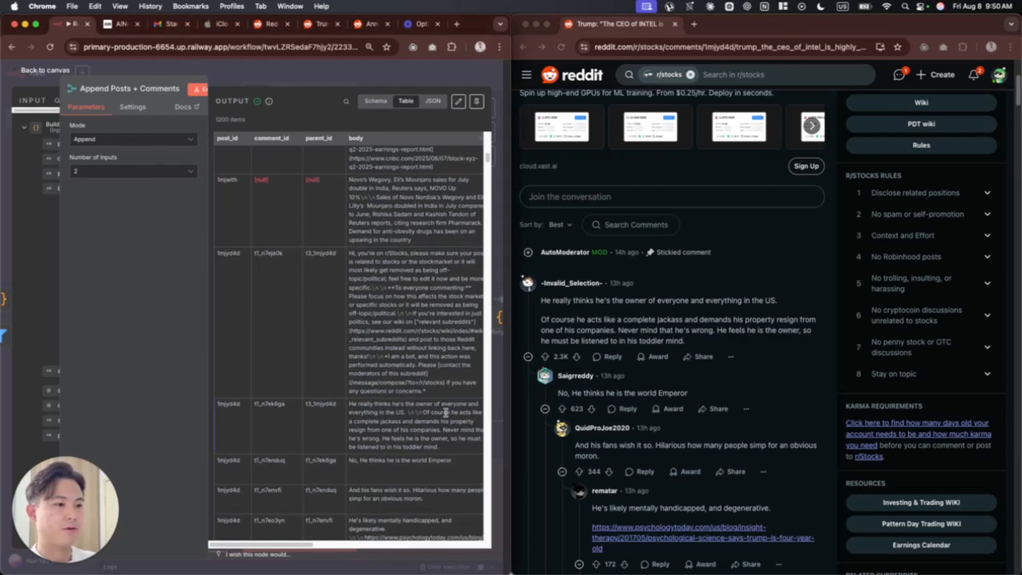
{"action": "left_click", "coordinate": [623, 341]}
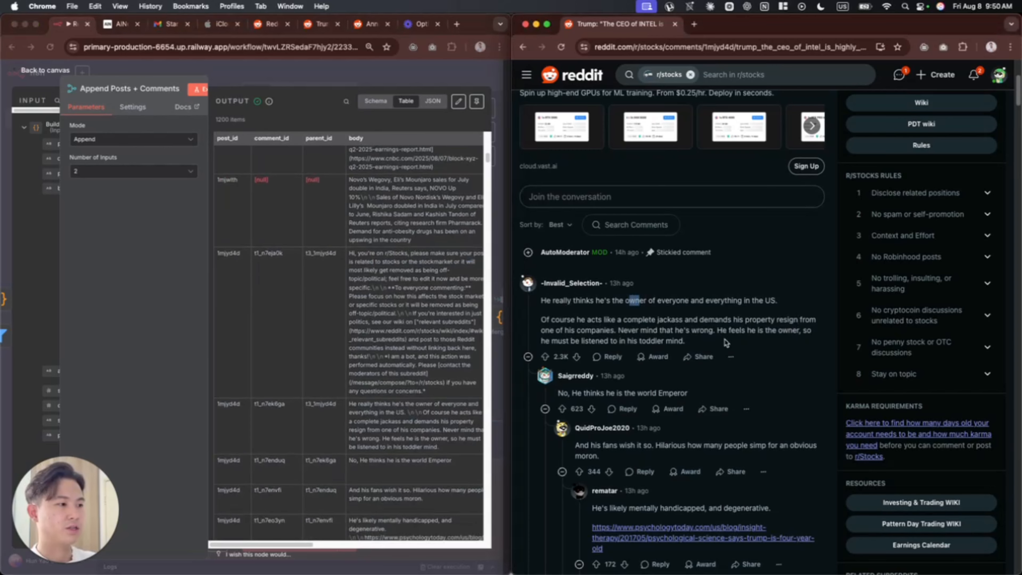
{"action": "left_click_drag", "start_coordinate": [692, 341], "coordinate": [548, 301]}
{"action": "left_click", "coordinate": [574, 315]}
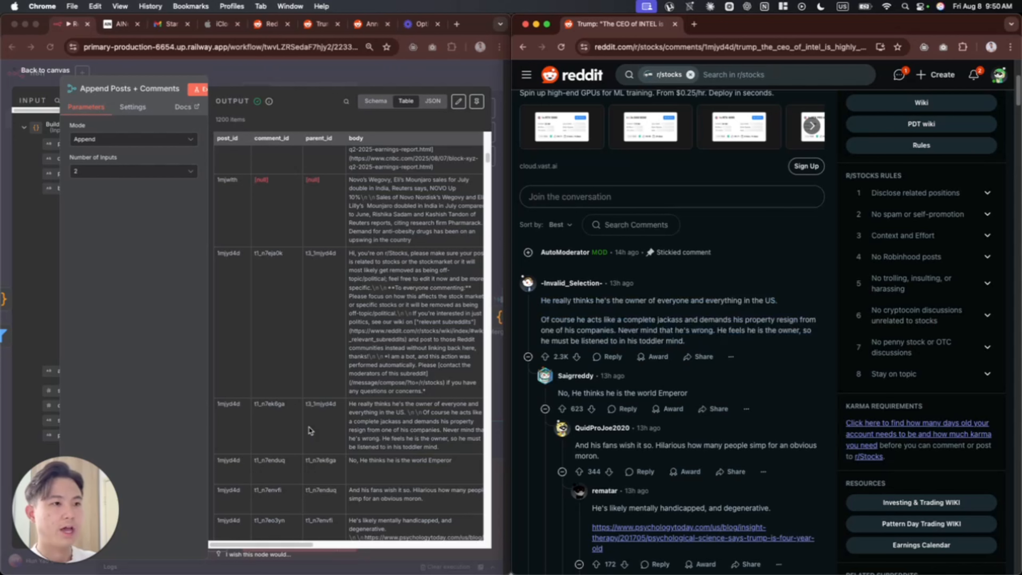
- Highlight the post ID 1mjyd4d in the second comment's parent_id, in the Reddit address, and in the first output row's post_id
{"action": "left_click", "coordinate": [315, 407]}
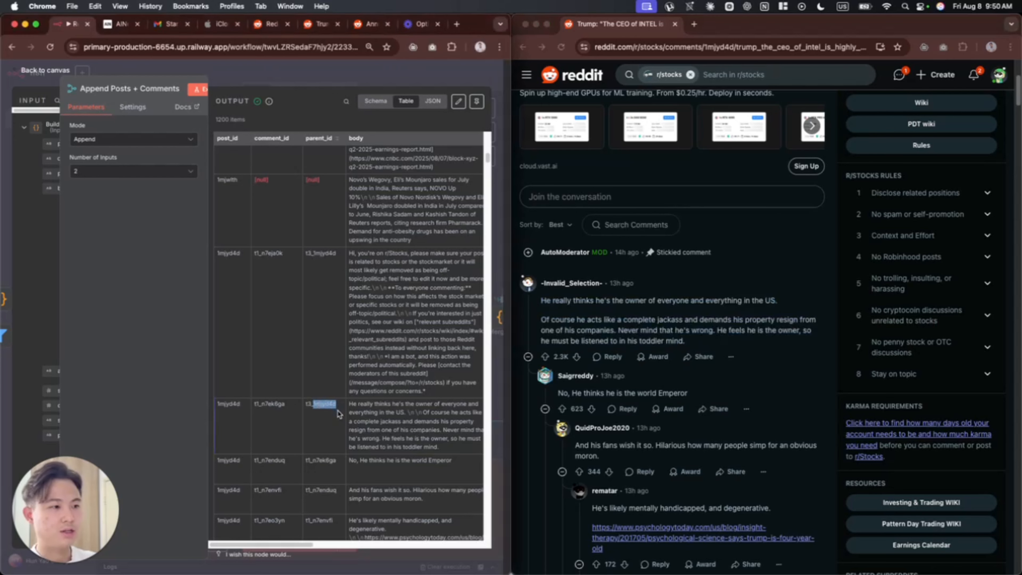
{"action": "left_click", "coordinate": [763, 47]}
{"action": "double_click", "coordinate": [763, 47]}
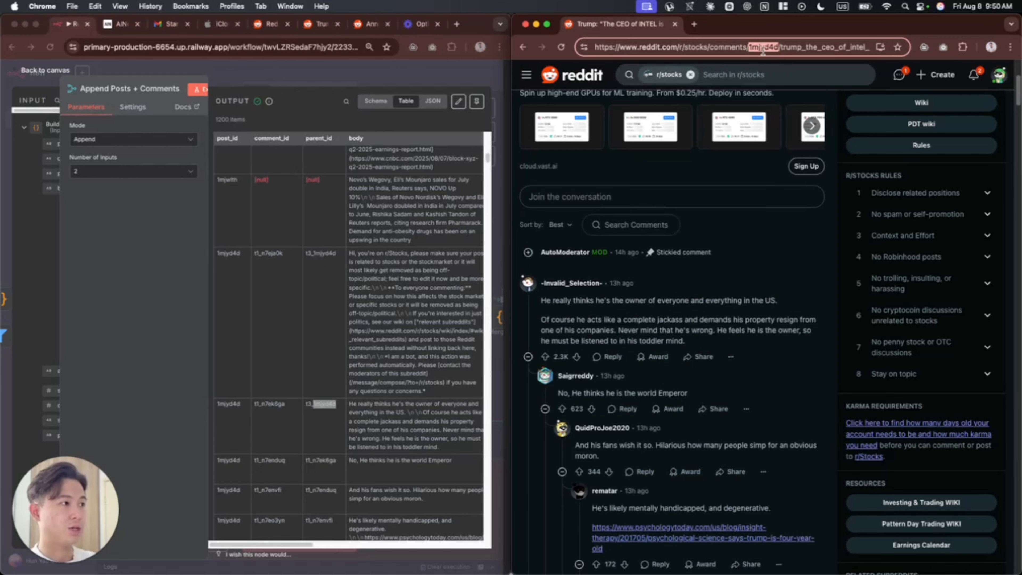
{"action": "left_click", "coordinate": [778, 49]}
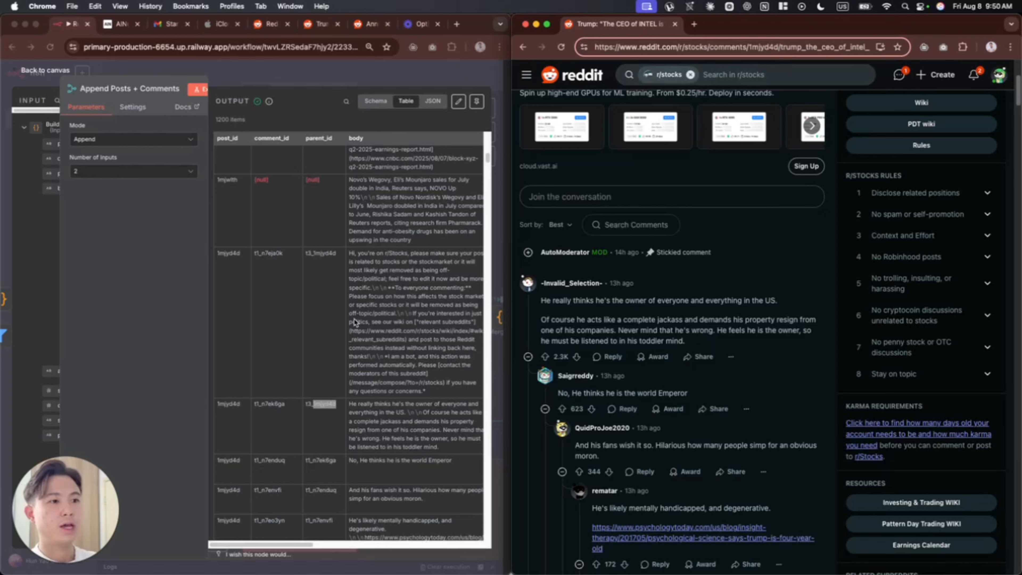
{"action": "scroll", "coordinate": [324, 385], "scroll_direction": "up", "scroll_amount": 20}
{"action": "left_click", "coordinate": [228, 151]}
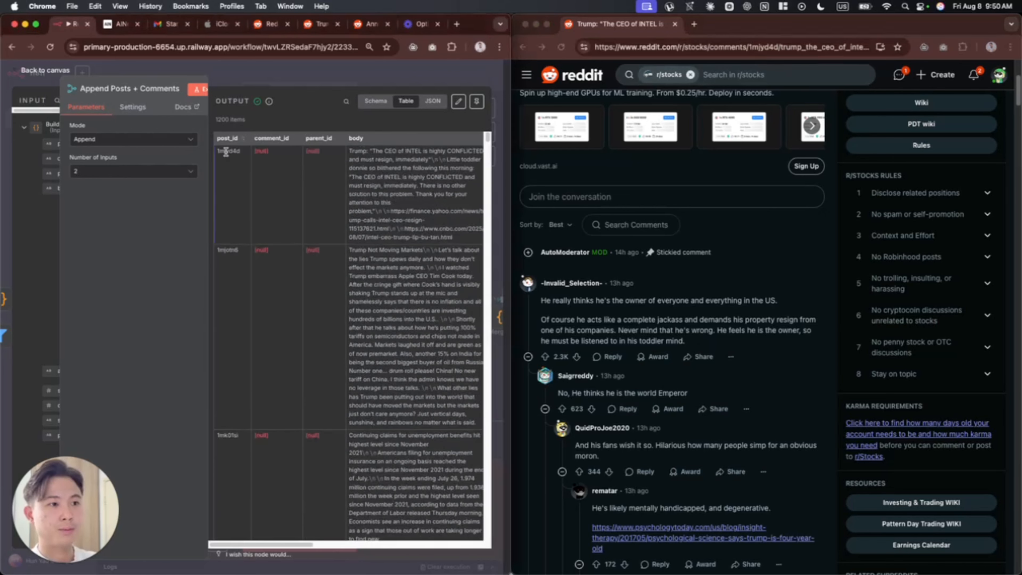
{"action": "double_click", "coordinate": [228, 152]}
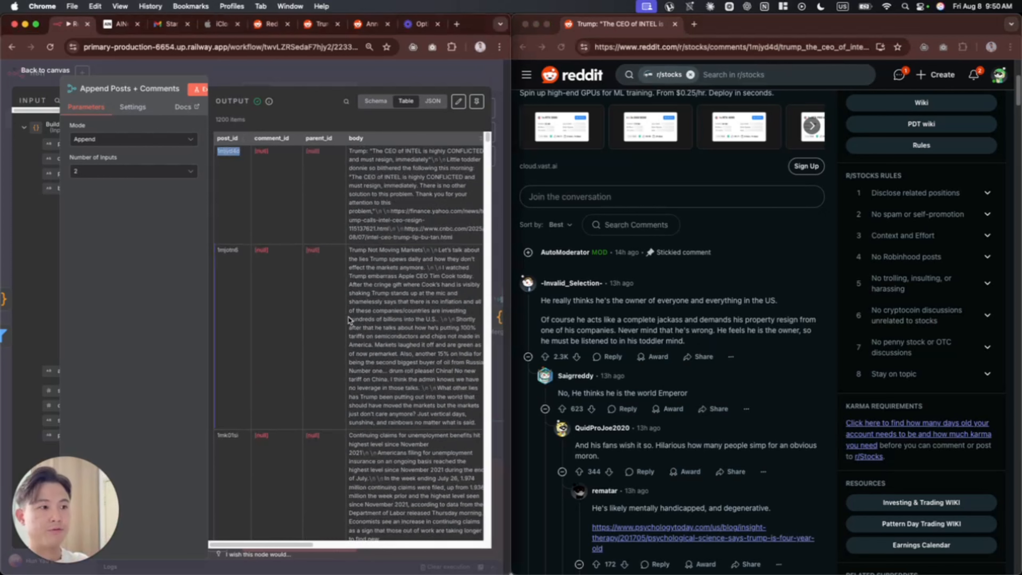
- Close Append Posts + Comments, open the Build Thread Text node, and view its thread_text output beside the top of the Reddit post
{"action": "left_click", "coordinate": [338, 77]}
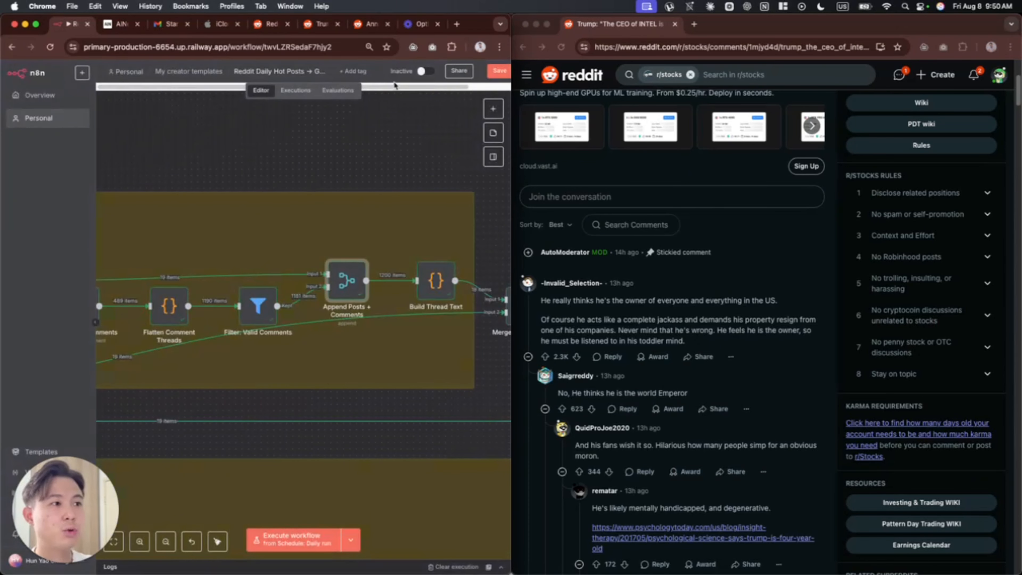
{"action": "scroll", "coordinate": [347, 293], "scroll_direction": "right", "scroll_amount": 3}
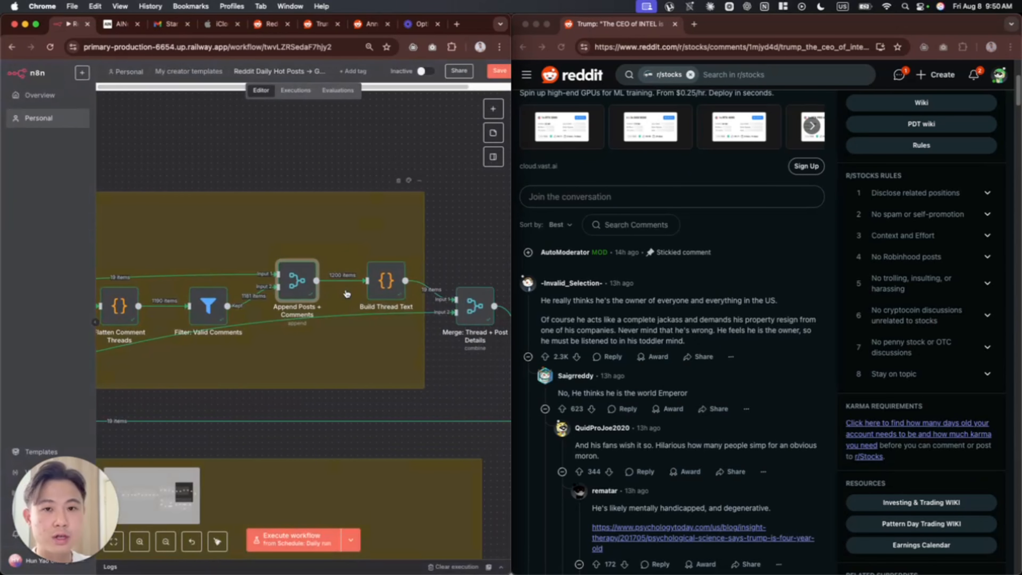
{"action": "double_click", "coordinate": [385, 281]}
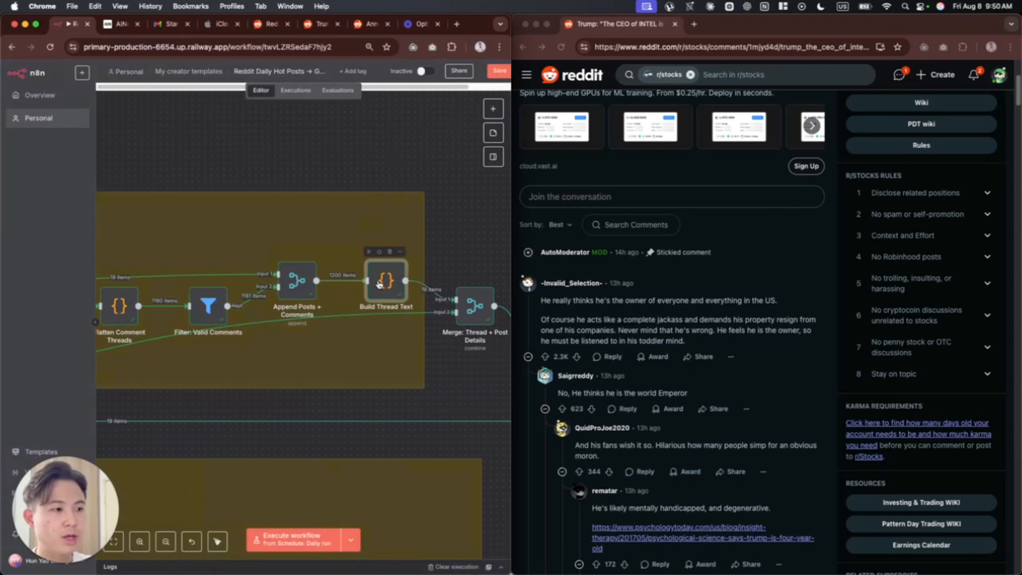
{"action": "scroll", "coordinate": [462, 300], "scroll_direction": "right", "scroll_amount": 3}
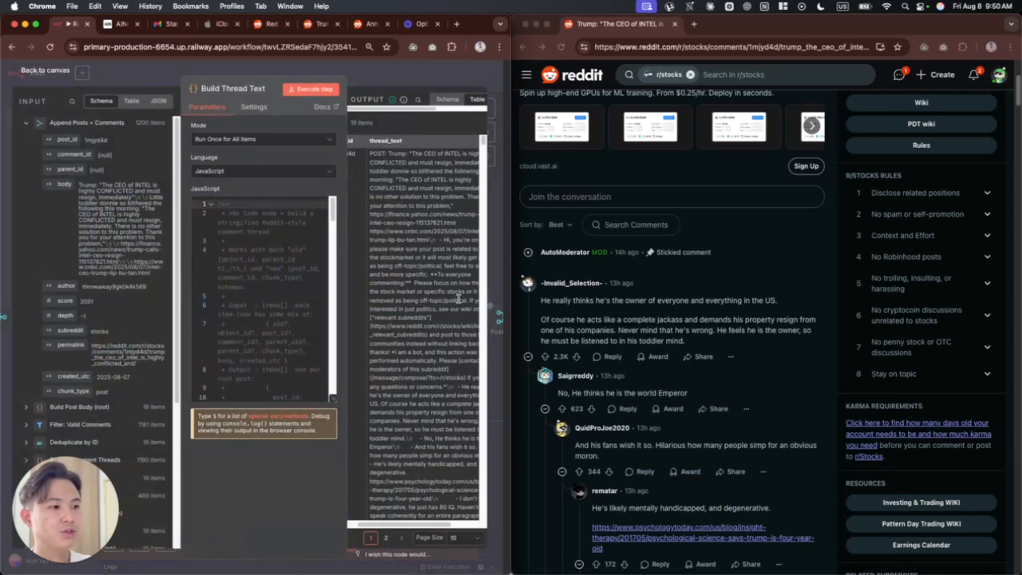
{"action": "scroll", "coordinate": [630, 327], "scroll_direction": "up", "scroll_amount": 5}
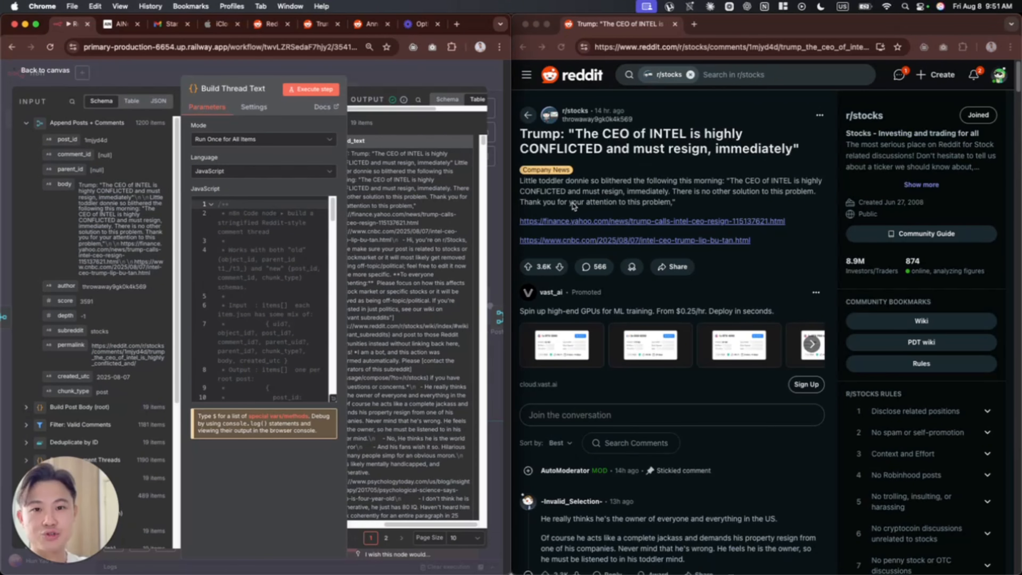
{"action": "scroll", "coordinate": [440, 272], "scroll_direction": "left", "scroll_amount": 3}
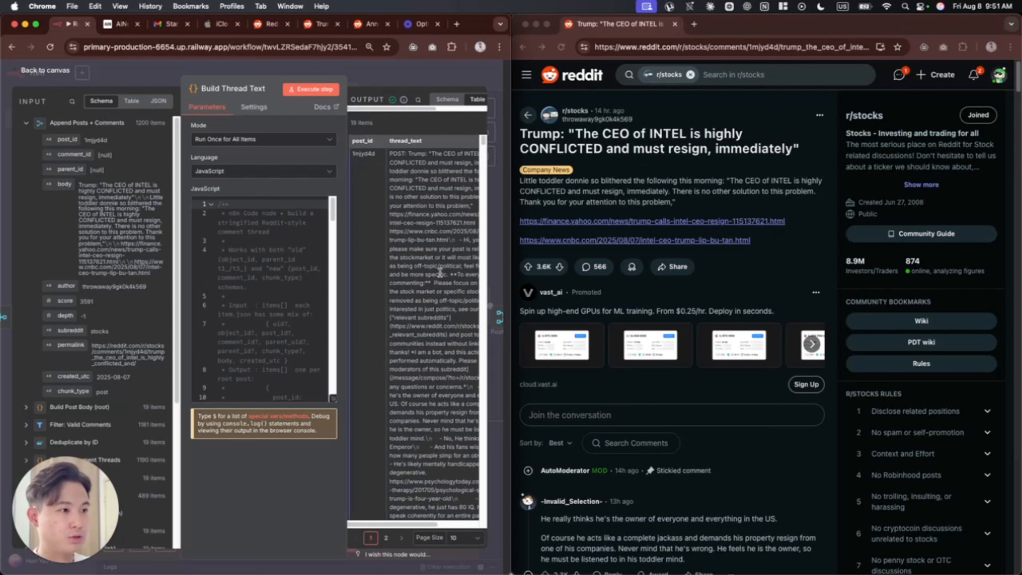
- Highlight where the post text ends and the AutoModerator comment begins in the thread_text output
{"action": "scroll", "coordinate": [440, 273], "scroll_direction": "right", "scroll_amount": 2}
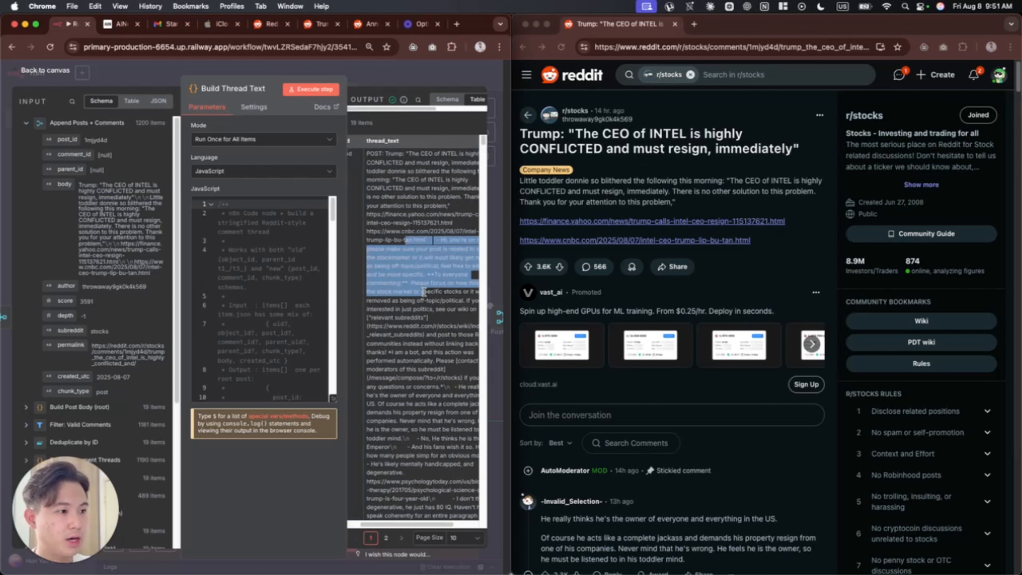
{"action": "scroll", "coordinate": [436, 312], "scroll_direction": "right", "scroll_amount": 2}
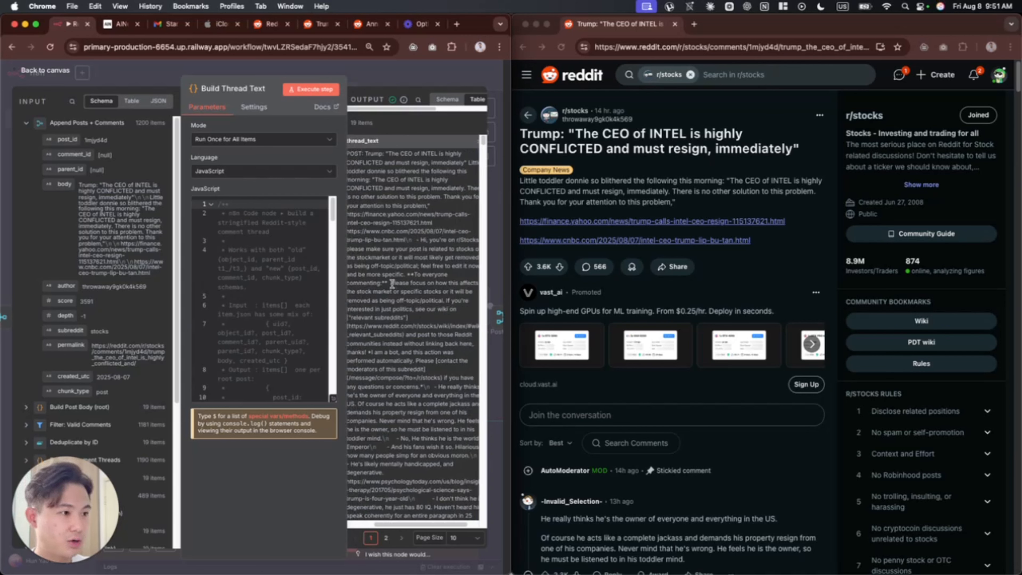
{"action": "left_click_drag", "start_coordinate": [421, 240], "coordinate": [447, 250]}
{"action": "left_click", "coordinate": [447, 250]}
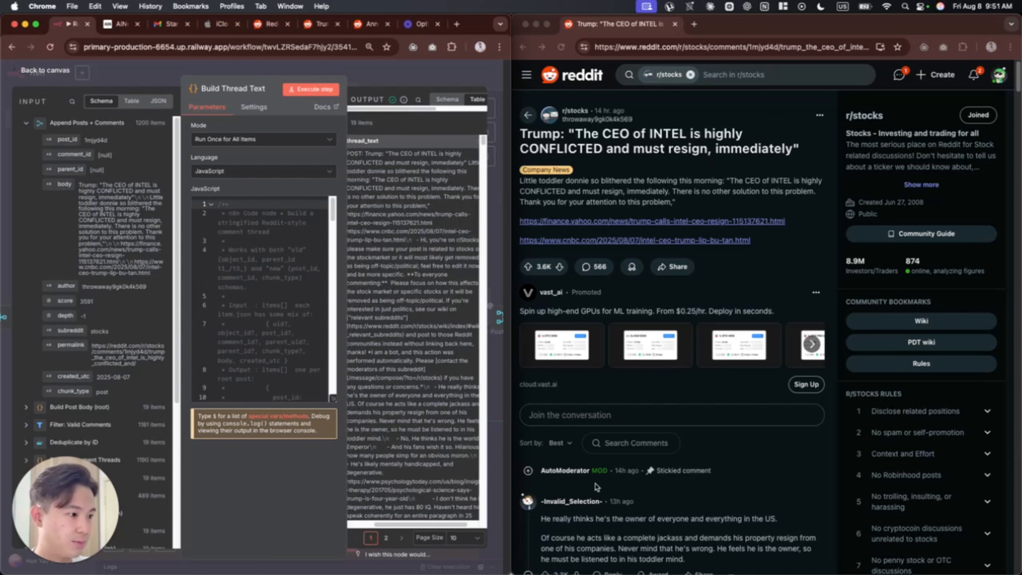
- Highlight the first user comment in thread_text and the start of its first indented reply
{"action": "scroll", "coordinate": [411, 322], "scroll_direction": "right", "scroll_amount": 2}
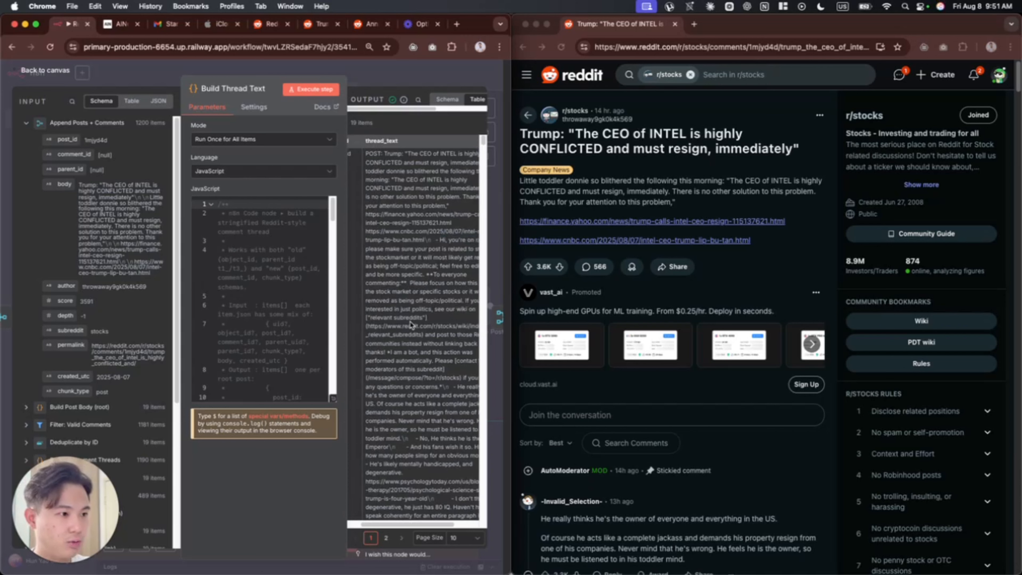
{"action": "mouse_move", "coordinate": [429, 387]}
{"action": "left_mouse_down"}
{"action": "mouse_move", "coordinate": [452, 388]}
{"action": "mouse_move", "coordinate": [440, 403]}
{"action": "left_mouse_up"}
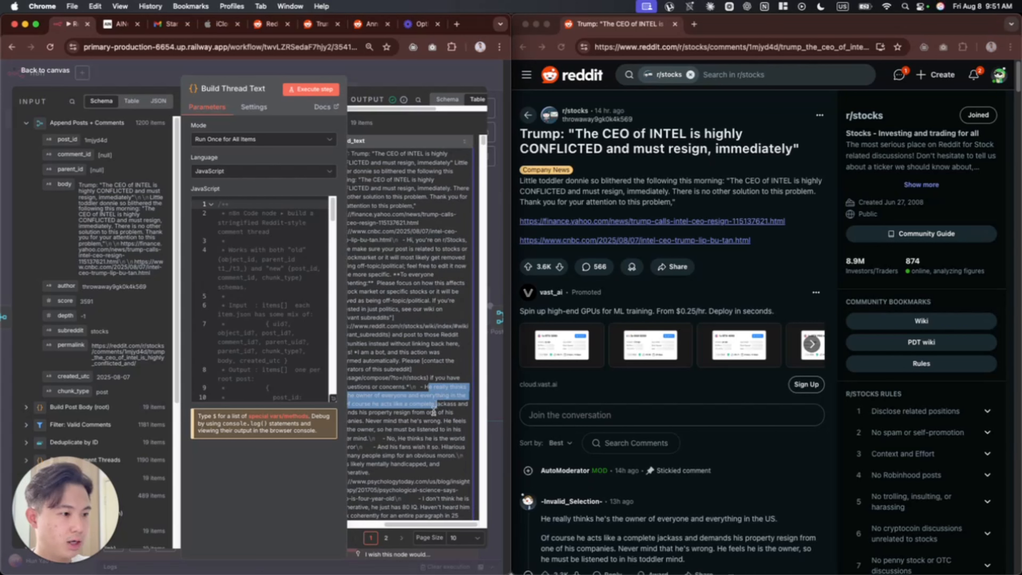
{"action": "scroll", "coordinate": [430, 420], "scroll_direction": "left", "scroll_amount": 3}
{"action": "left_click", "coordinate": [408, 429]}
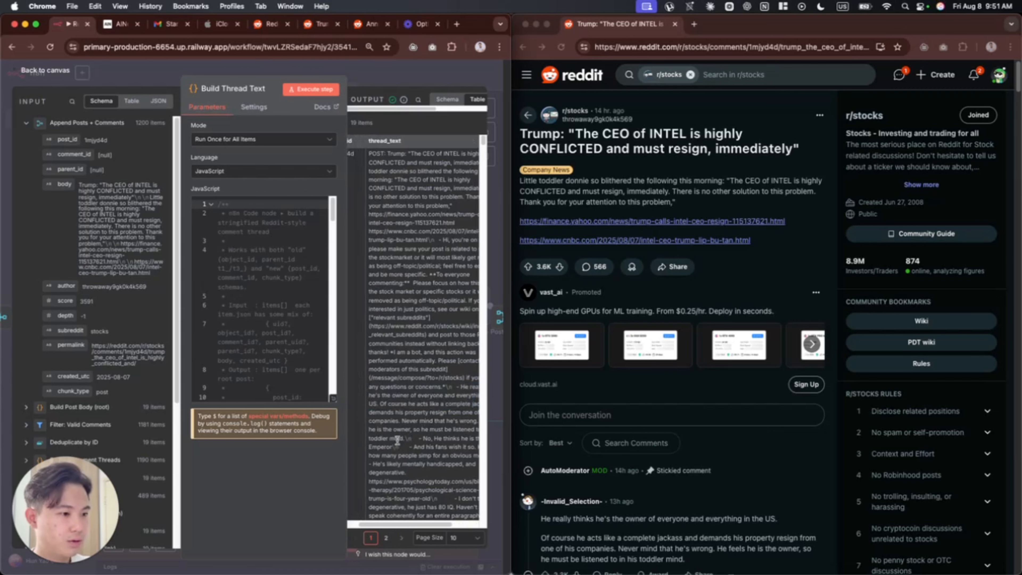
{"action": "scroll", "coordinate": [397, 441], "scroll_direction": "right", "scroll_amount": 3}
{"action": "left_click_drag", "start_coordinate": [387, 441], "coordinate": [428, 441]}
{"action": "scroll", "coordinate": [424, 442], "scroll_direction": "left", "scroll_amount": 3}
{"action": "left_click", "coordinate": [405, 446]}
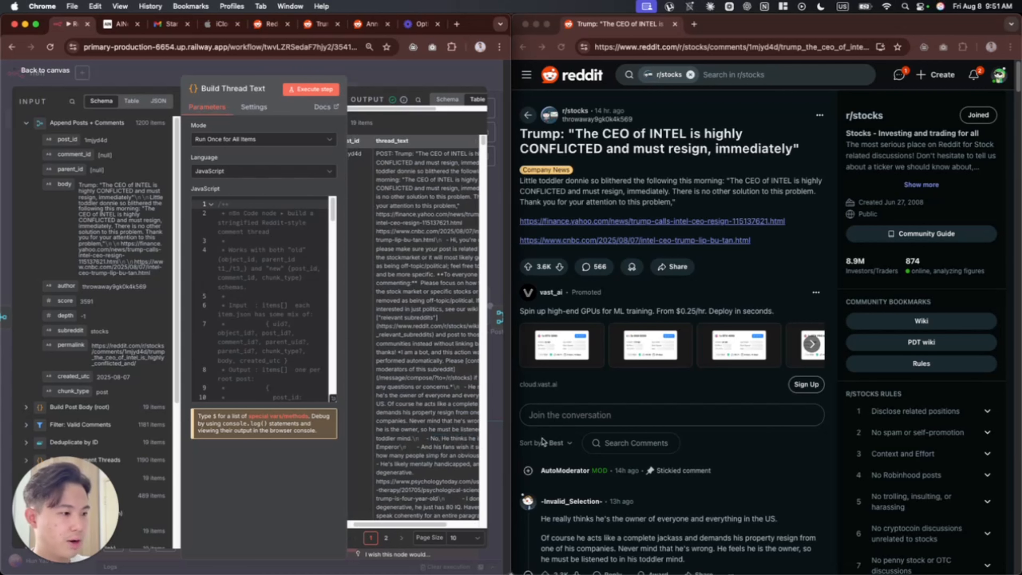
- Highlight the top comment and its first nested replies on Reddit, and compare the deeper replies with the thread_text output
{"action": "scroll", "coordinate": [543, 442], "scroll_direction": "down", "scroll_amount": 4}
{"action": "left_click", "coordinate": [544, 390]}
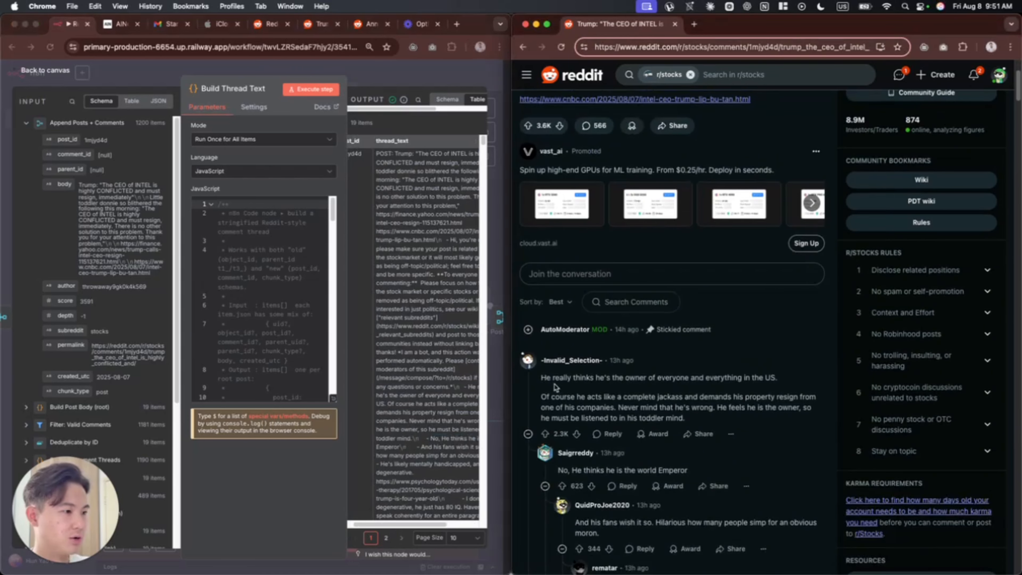
{"action": "left_click_drag", "start_coordinate": [541, 377], "coordinate": [644, 503]}
{"action": "scroll", "coordinate": [666, 452], "scroll_direction": "down", "scroll_amount": 1}
{"action": "scroll", "coordinate": [437, 363], "scroll_direction": "down", "scroll_amount": 4}
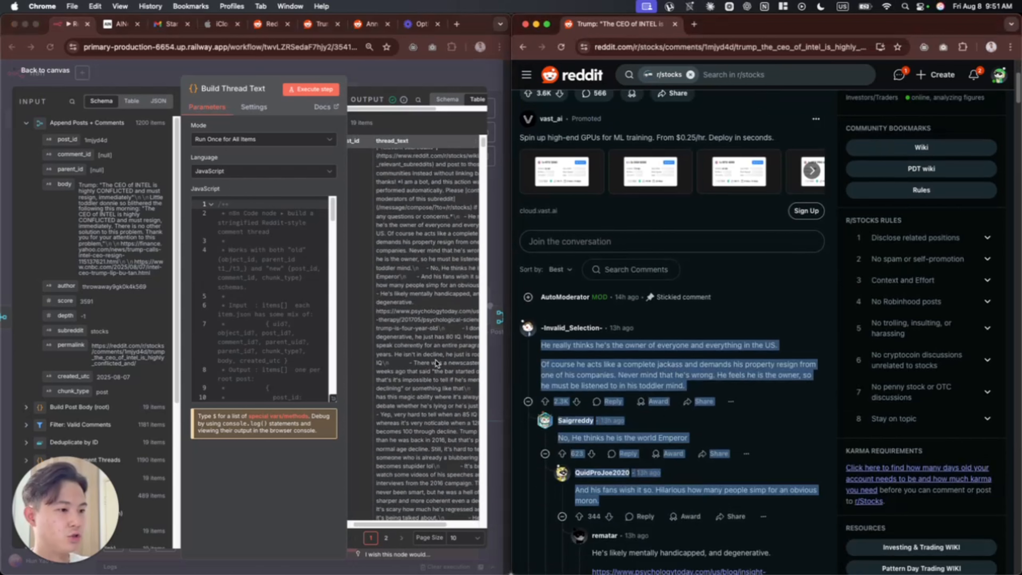
{"action": "scroll", "coordinate": [437, 363], "scroll_direction": "down", "scroll_amount": 5}
{"action": "scroll", "coordinate": [615, 242], "scroll_direction": "down", "scroll_amount": 8}
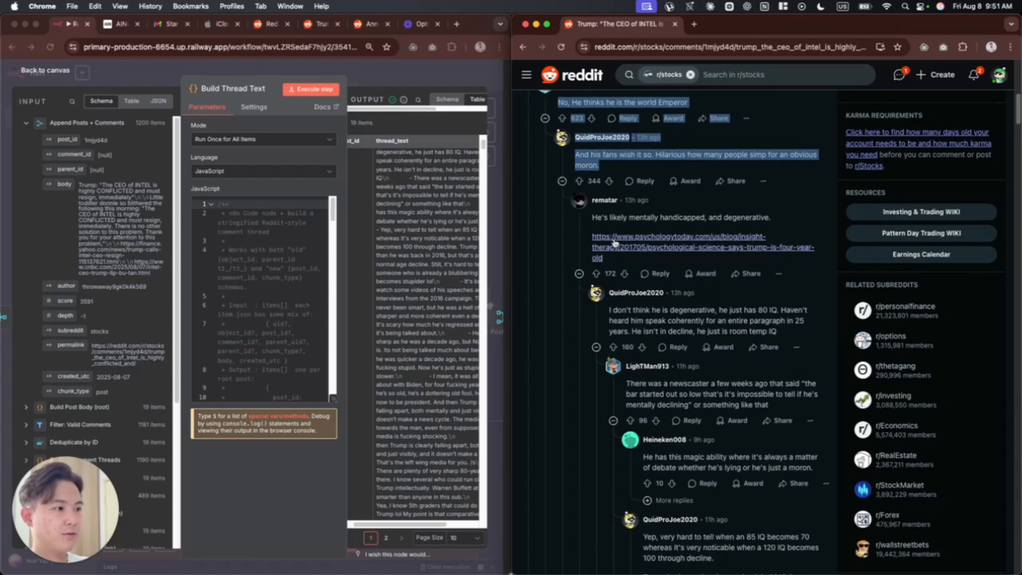
{"action": "scroll", "coordinate": [654, 264], "scroll_direction": "down", "scroll_amount": 5}
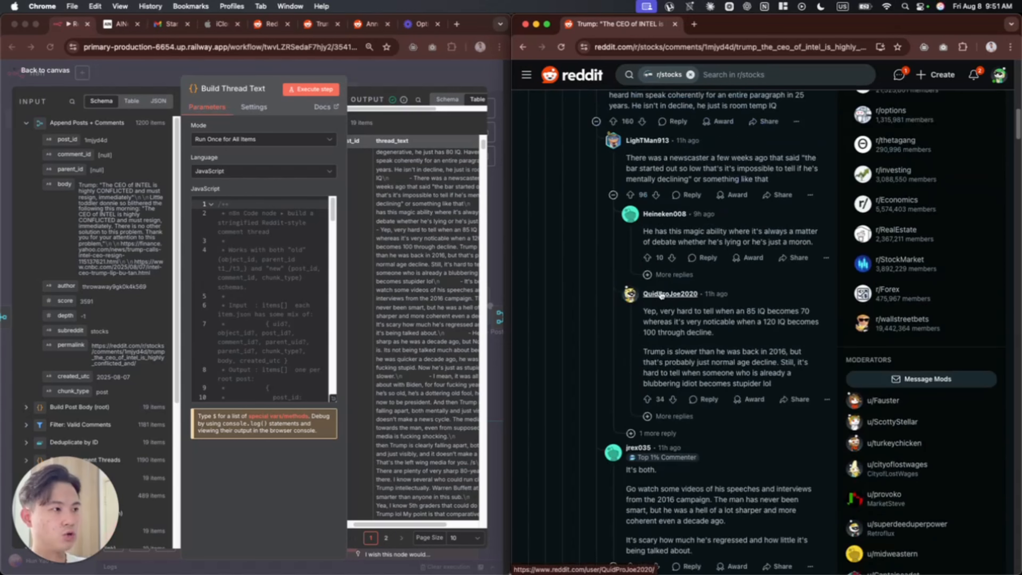
{"action": "scroll", "coordinate": [660, 297], "scroll_direction": "down", "scroll_amount": 1}
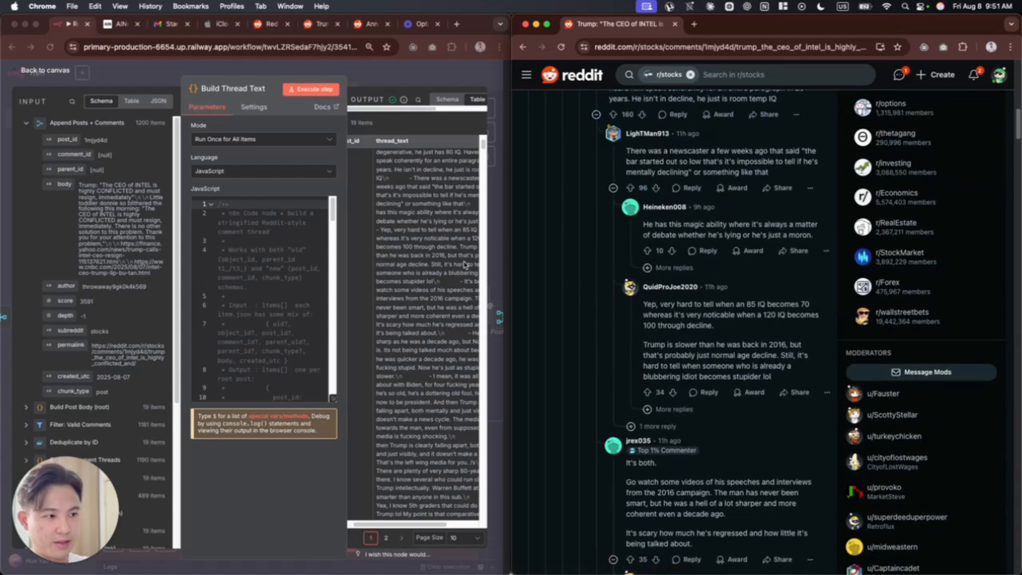
- Close Build Thread Text and examine the "Summarizes each post and sends to your inbox" section of the canvas
{"action": "left_click", "coordinate": [404, 81]}
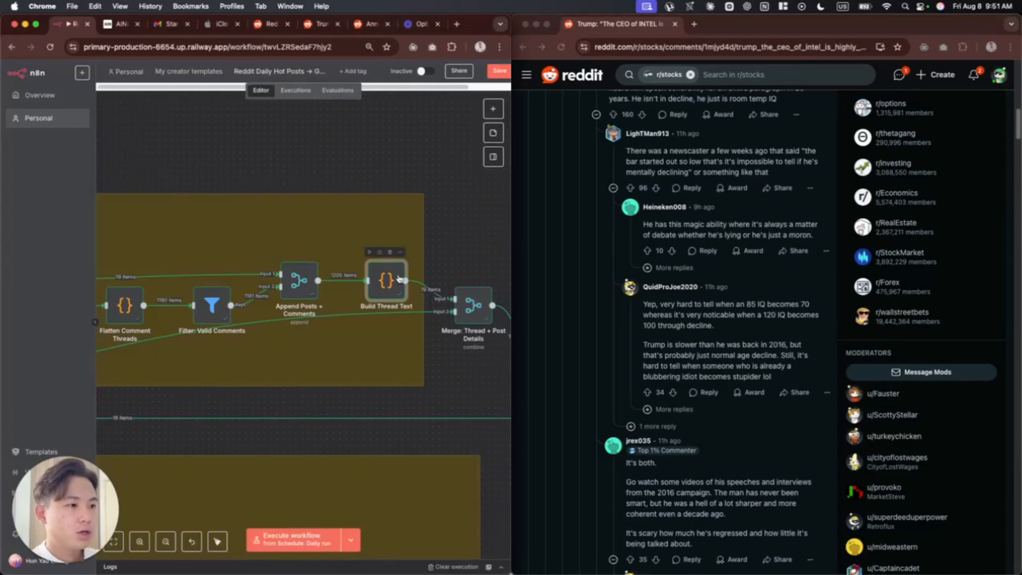
{"action": "scroll", "coordinate": [399, 278], "scroll_direction": "down", "scroll_amount": 3}
{"action": "scroll", "coordinate": [399, 278], "scroll_direction": "down", "scroll_amount": 3}
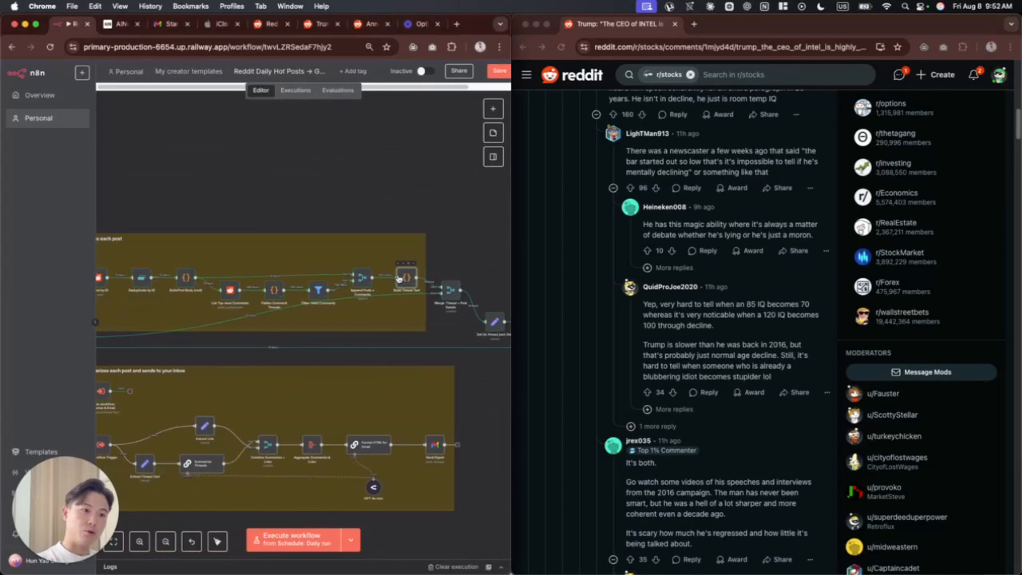
{"action": "scroll", "coordinate": [339, 303], "scroll_direction": "down", "scroll_amount": 5}
{"action": "scroll", "coordinate": [340, 303], "scroll_direction": "left", "scroll_amount": 5}
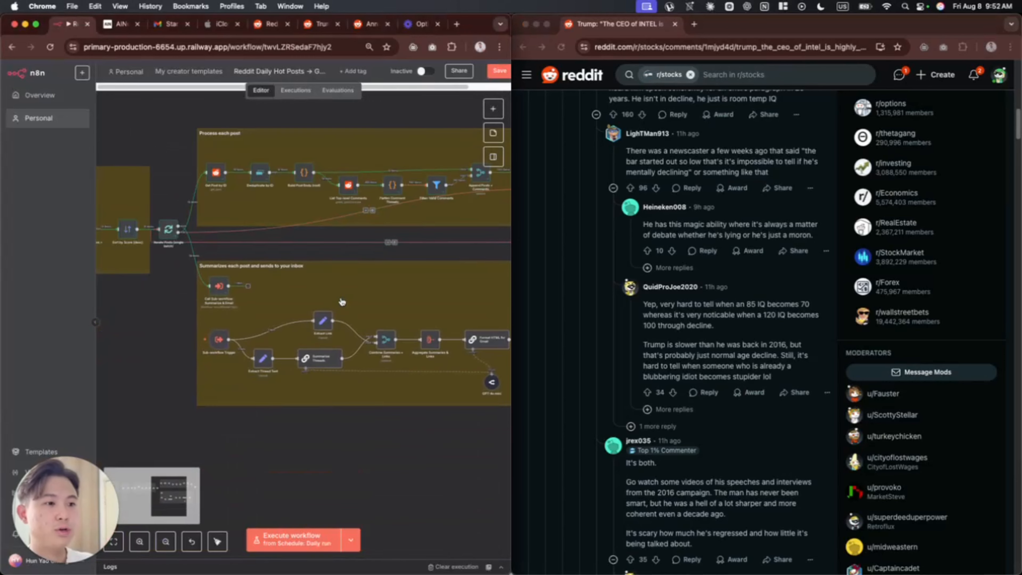
{"action": "scroll", "coordinate": [340, 303], "scroll_direction": "up", "scroll_amount": 5}
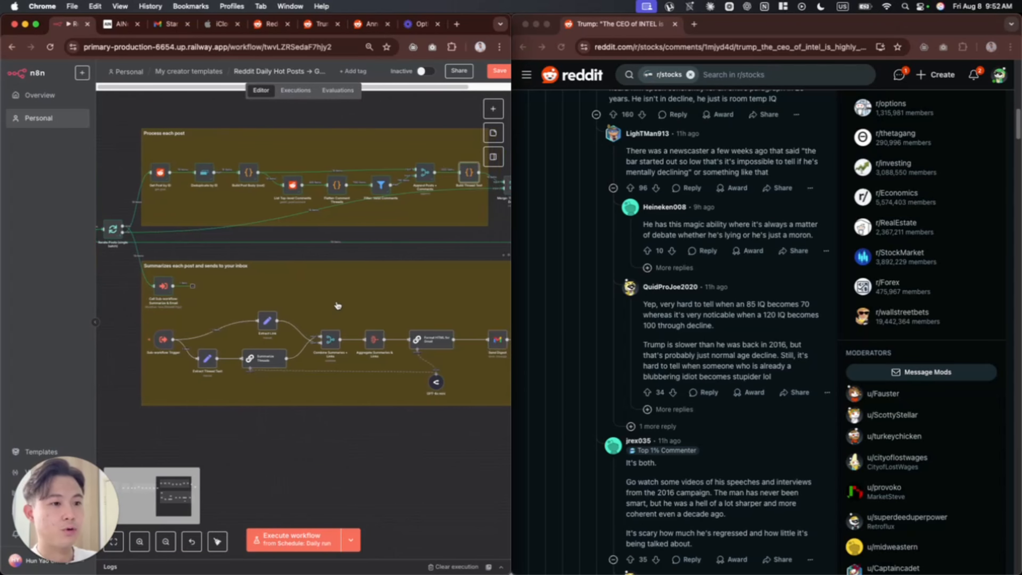
{"action": "scroll", "coordinate": [338, 306], "scroll_direction": "left", "scroll_amount": 5}
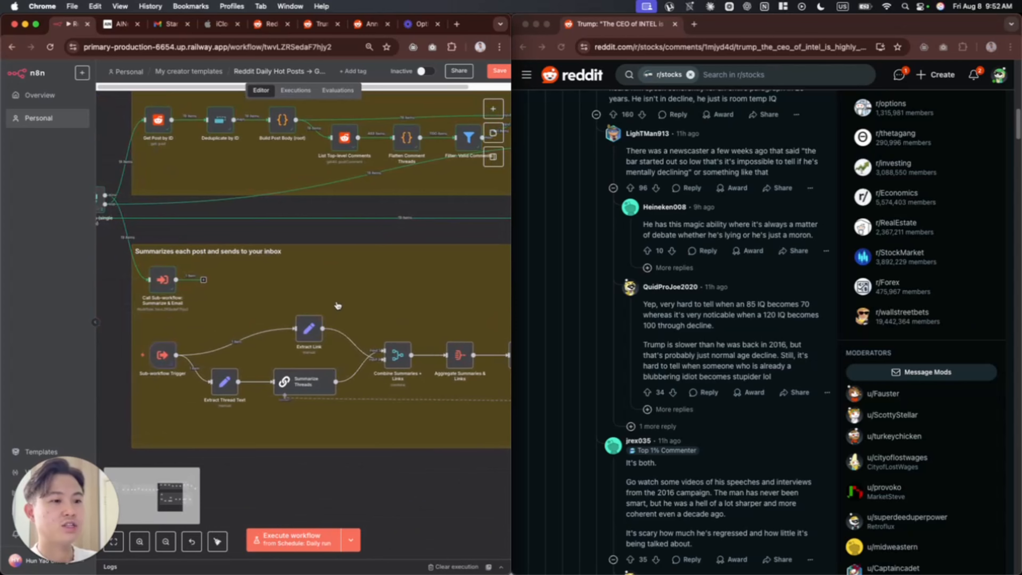
- View the Summarize Threads node in the summarize section, close it, and expand the workflow window to full screen width
{"action": "scroll", "coordinate": [338, 306], "scroll_direction": "up", "scroll_amount": 5}
{"action": "scroll", "coordinate": [338, 306], "scroll_direction": "down", "scroll_amount": 3}
{"action": "scroll", "coordinate": [338, 306], "scroll_direction": "left", "scroll_amount": 3}
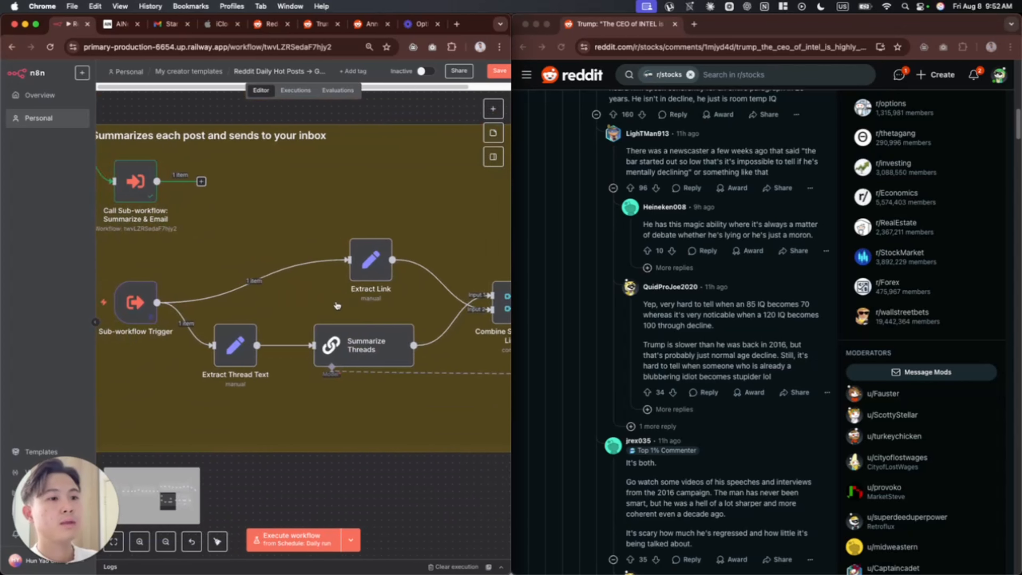
{"action": "scroll", "coordinate": [337, 306], "scroll_direction": "left", "scroll_amount": 2}
{"action": "scroll", "coordinate": [338, 306], "scroll_direction": "right", "scroll_amount": 5}
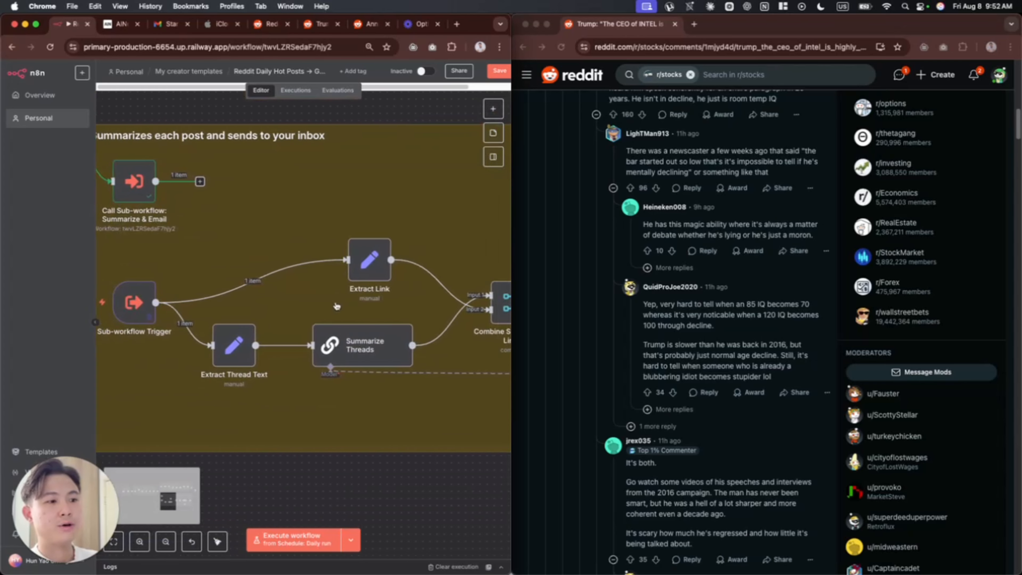
{"action": "double_click", "coordinate": [324, 341]}
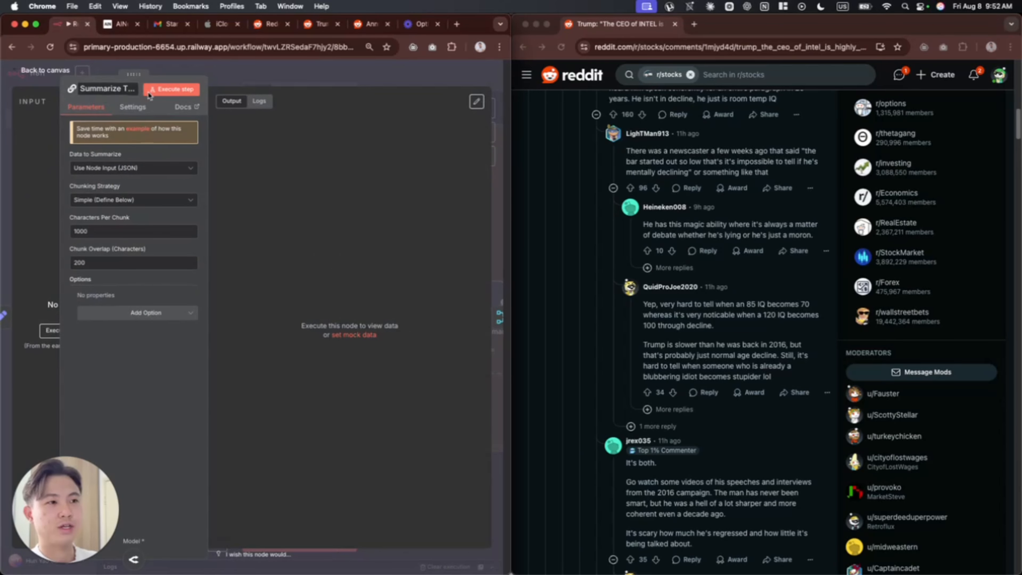
{"action": "key", "text": "Escape"}
{"action": "key", "text": "ctrl+alt+Return"}
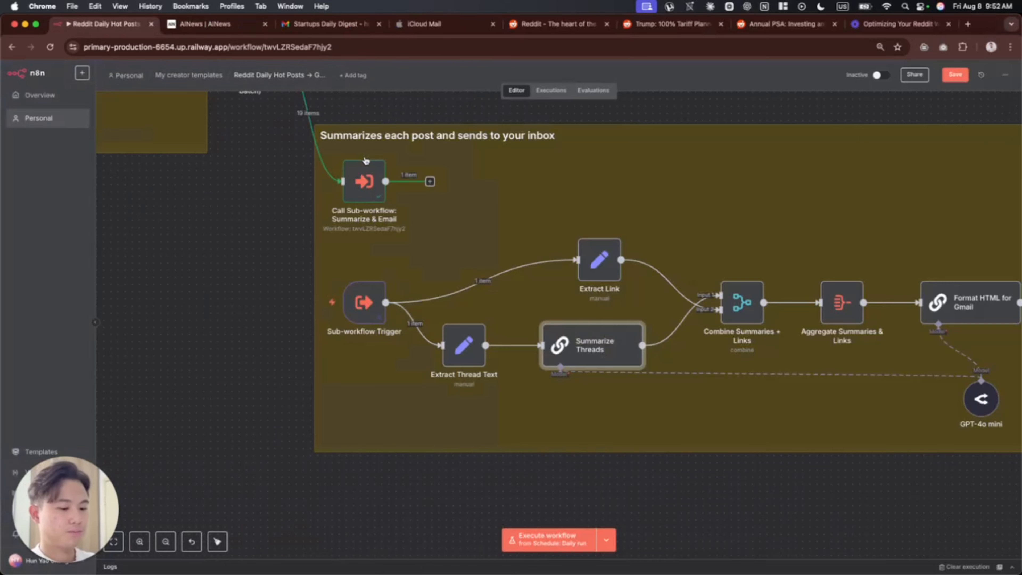
- Search the node library for "summa", and open Summarize Threads to check its Characters Per Chunk setting
{"action": "key", "text": "Tab"}
{"action": "type", "text": "summa"}
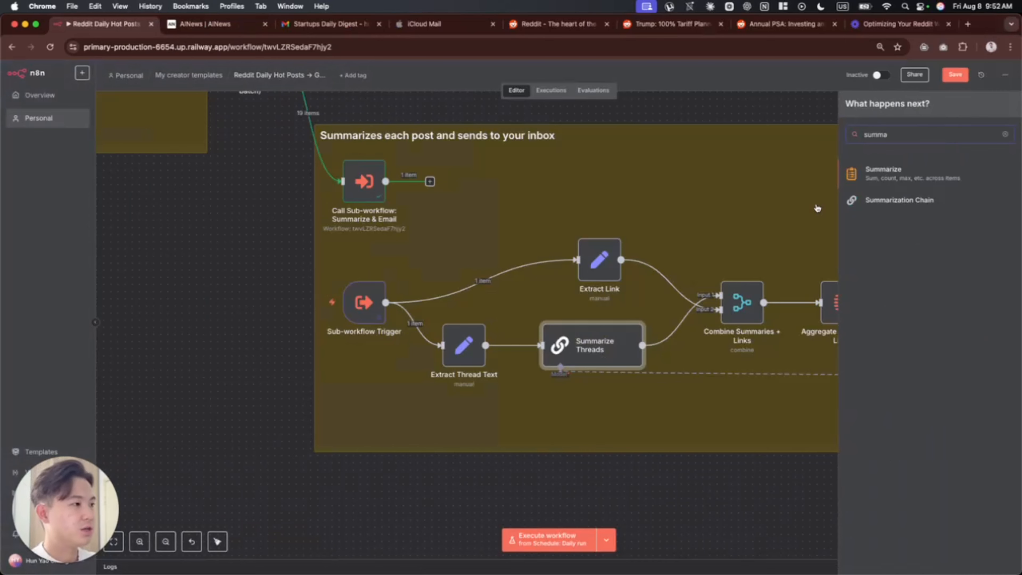
{"action": "double_click", "coordinate": [593, 357]}
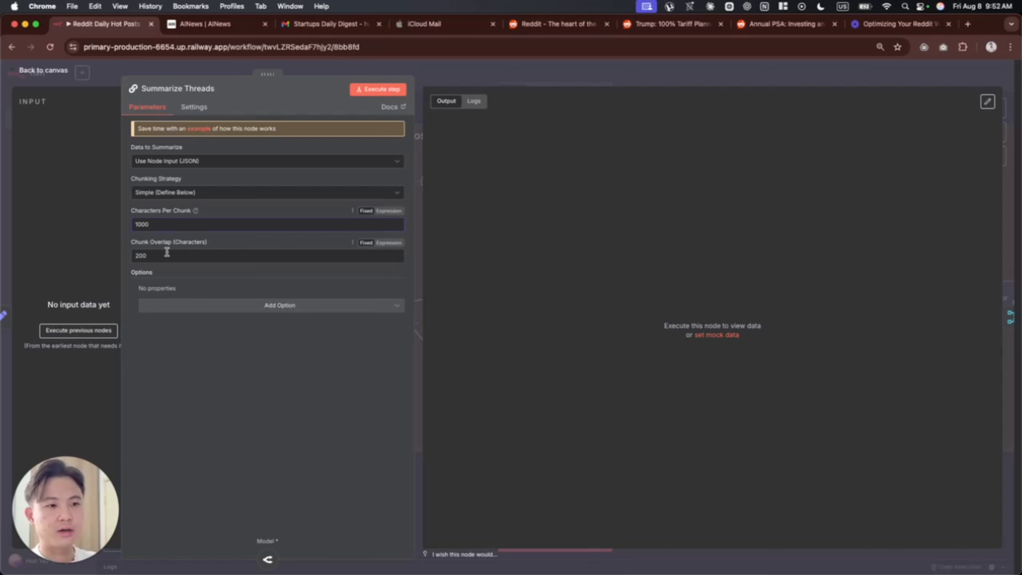
{"action": "left_click", "coordinate": [179, 223]}
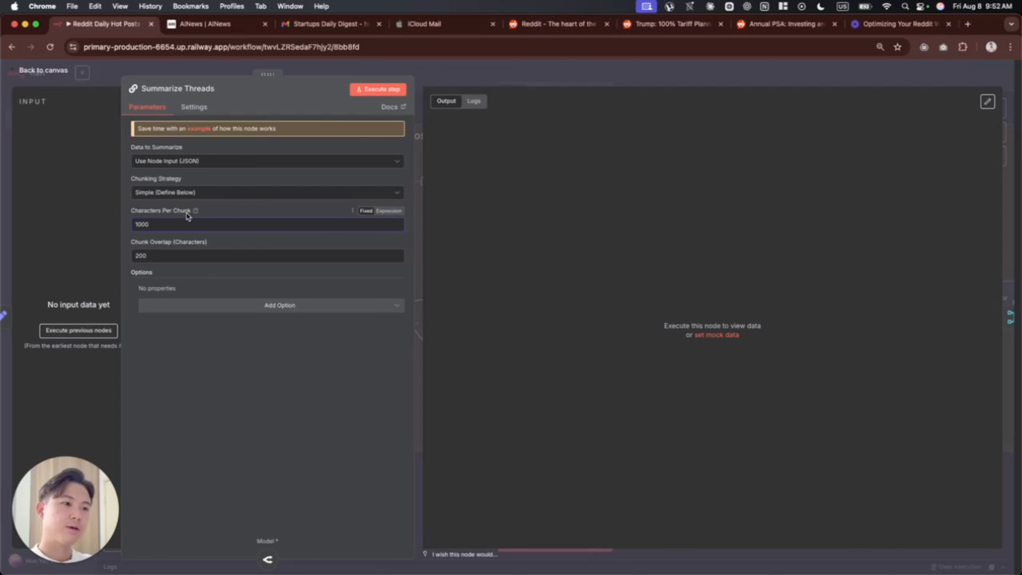
- Add the Summarization Method and Prompts option to the Summarize Threads node
{"action": "left_click", "coordinate": [296, 306]}
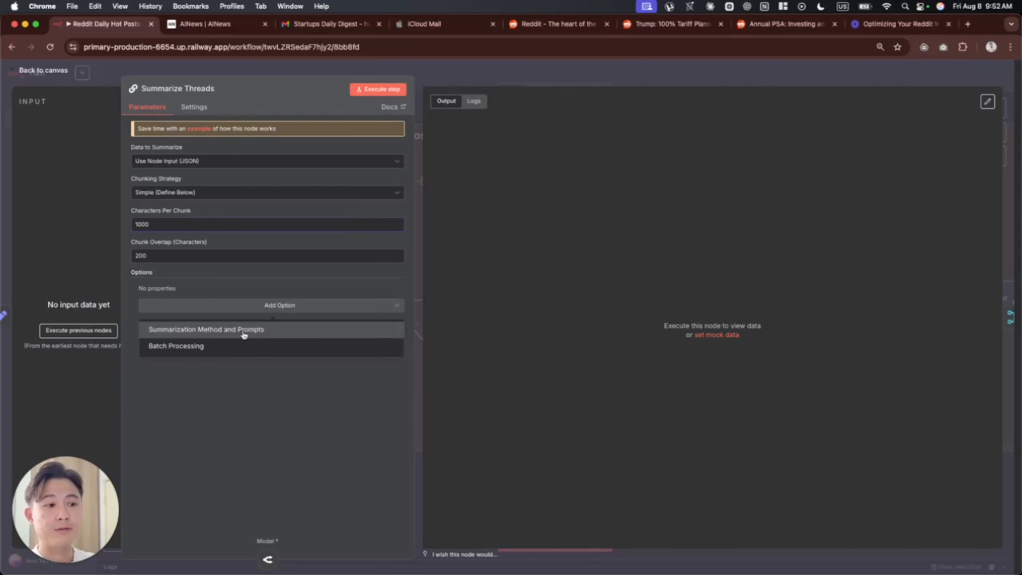
{"action": "left_click", "coordinate": [243, 329]}
{"action": "scroll", "coordinate": [262, 354], "scroll_direction": "down", "scroll_amount": 2}
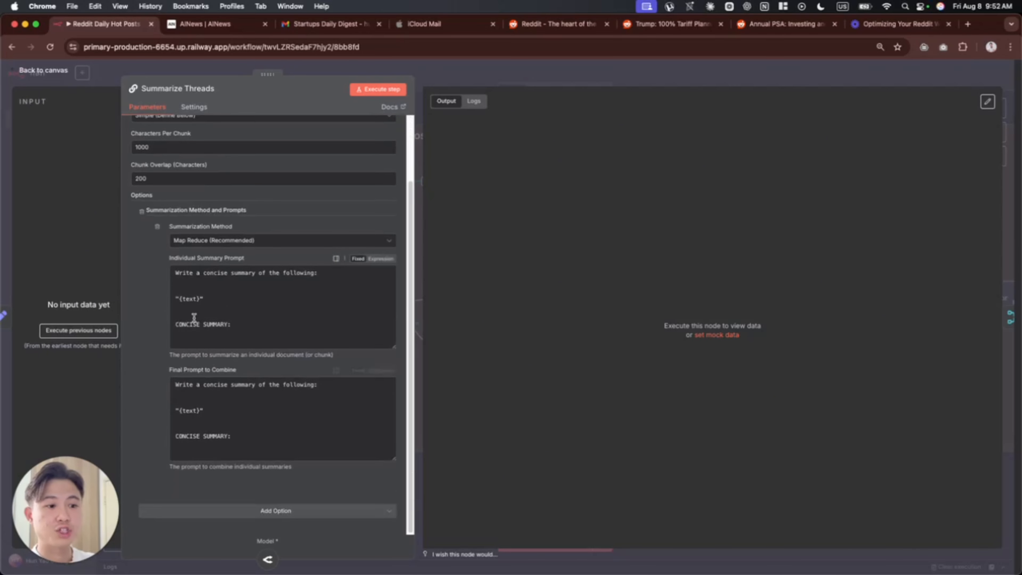
- Highlight the Individual Summary Prompt and Final Prompt to Combine labels and review their prompt texts
{"action": "left_click_drag", "start_coordinate": [266, 337], "coordinate": [171, 285]}
{"action": "left_click", "coordinate": [248, 301]}
{"action": "left_click_drag", "start_coordinate": [169, 258], "coordinate": [246, 261]}
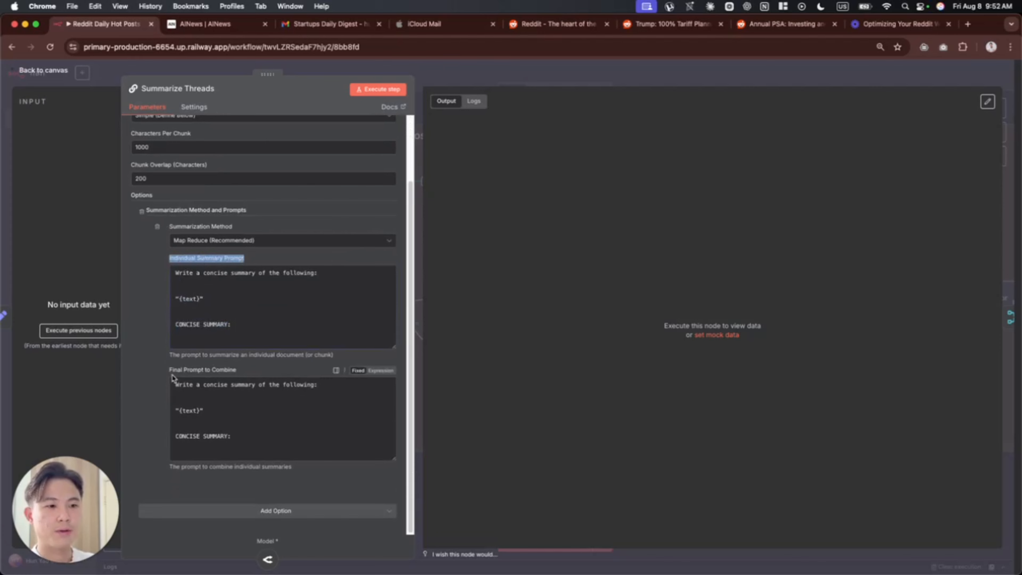
{"action": "left_click_drag", "start_coordinate": [169, 370], "coordinate": [241, 371]}
{"action": "left_click", "coordinate": [241, 372]}
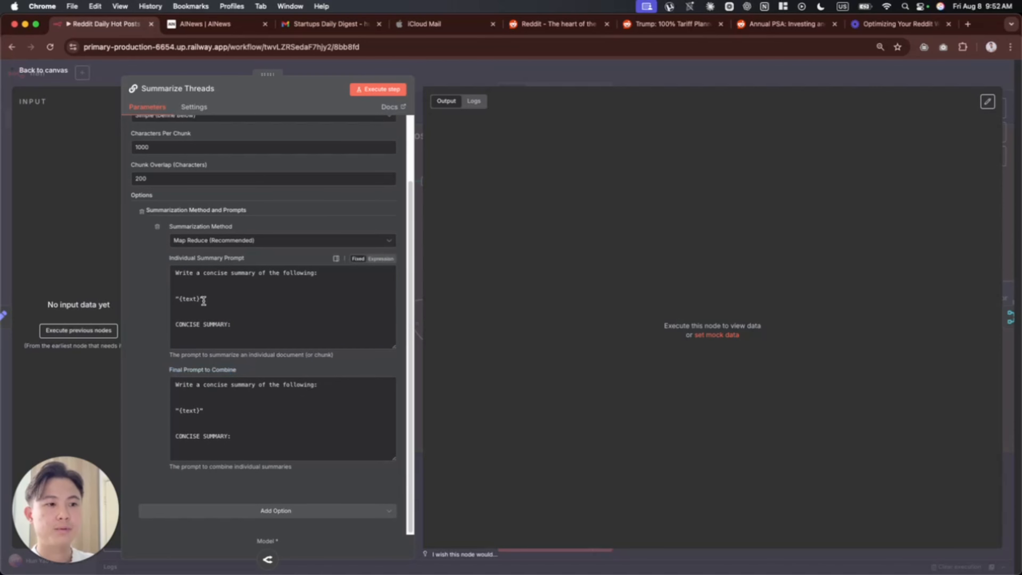
{"action": "scroll", "coordinate": [197, 282], "scroll_direction": "up", "scroll_amount": 1}
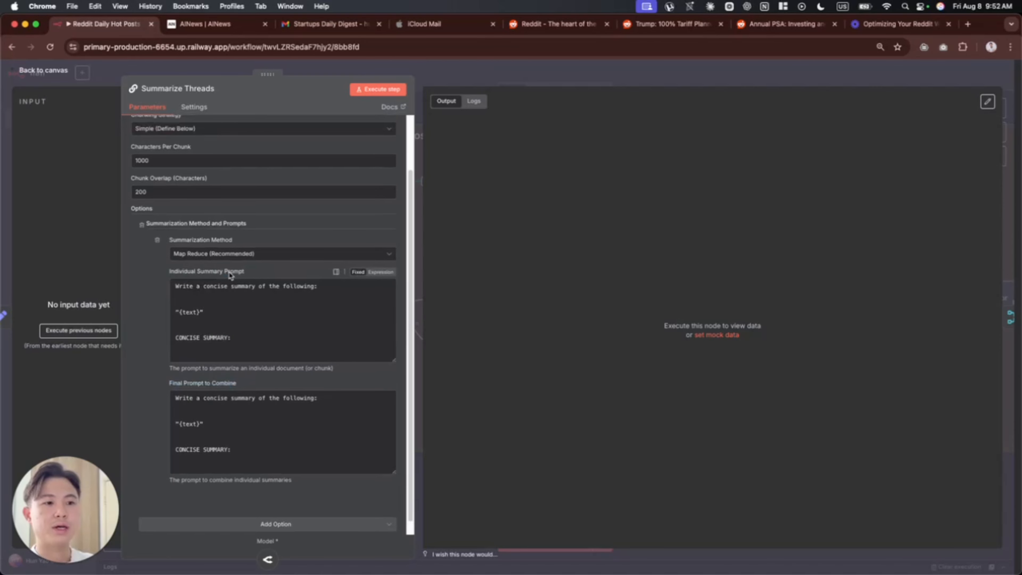
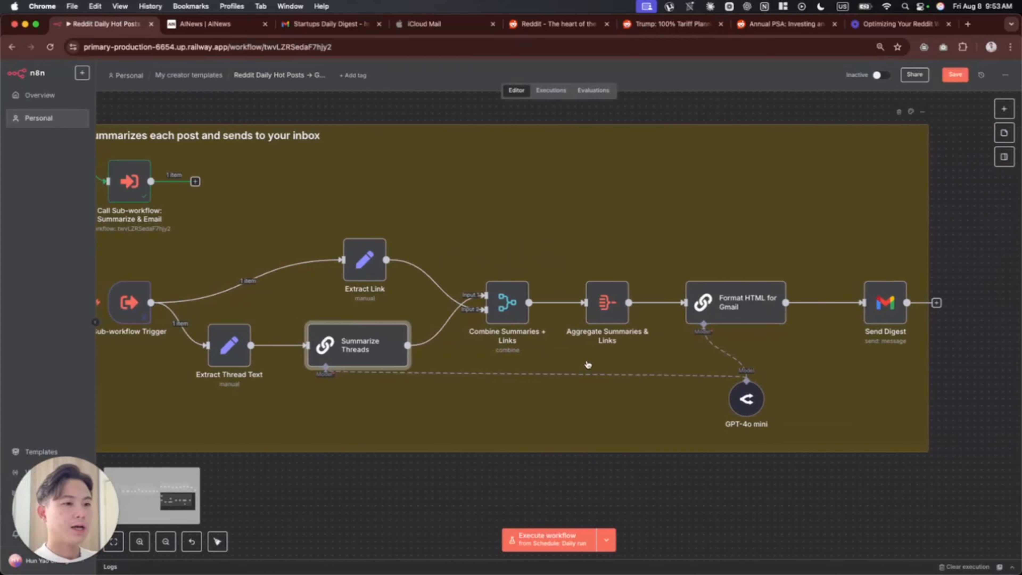
- Open the Format HTML for Gmail node to view its prompt and system message, and close it
{"action": "scroll", "coordinate": [588, 364], "scroll_direction": "right", "scroll_amount": 2}
{"action": "left_click", "coordinate": [670, 314]}
{"action": "double_click", "coordinate": [674, 315]}
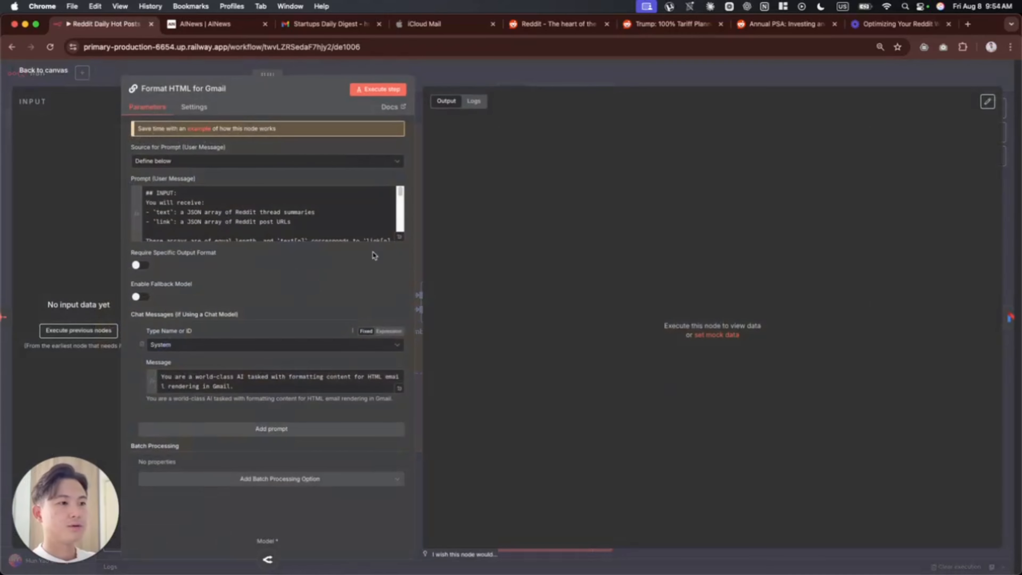
{"action": "key", "text": "Escape"}
- Load past execution 3392 into the editor, unpinning the Sub-workflow Trigger data
{"action": "scroll", "coordinate": [617, 296], "scroll_direction": "down", "scroll_amount": 3}
{"action": "scroll", "coordinate": [617, 296], "scroll_direction": "down", "scroll_amount": 2}
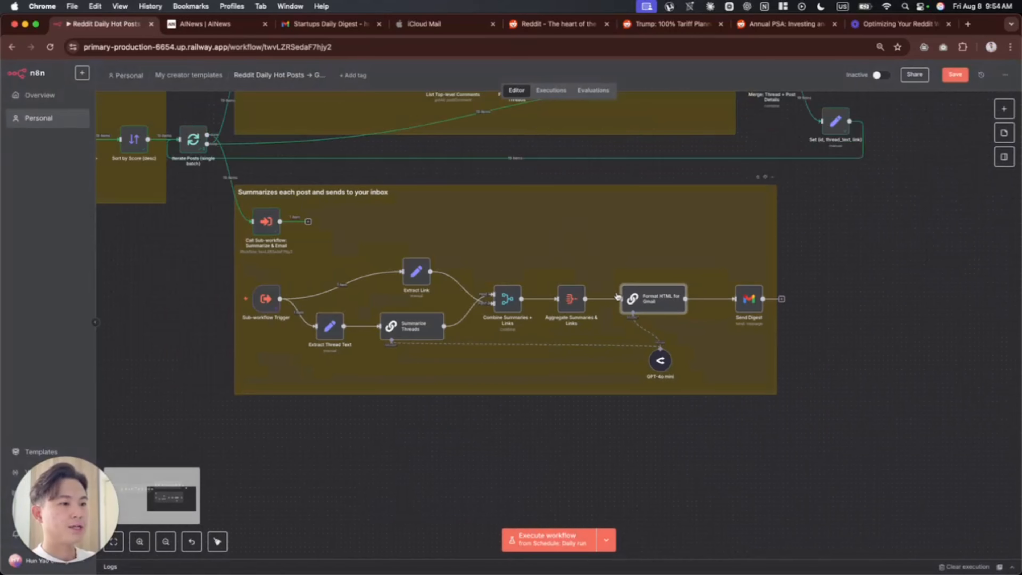
{"action": "scroll", "coordinate": [515, 318], "scroll_direction": "up", "scroll_amount": 1}
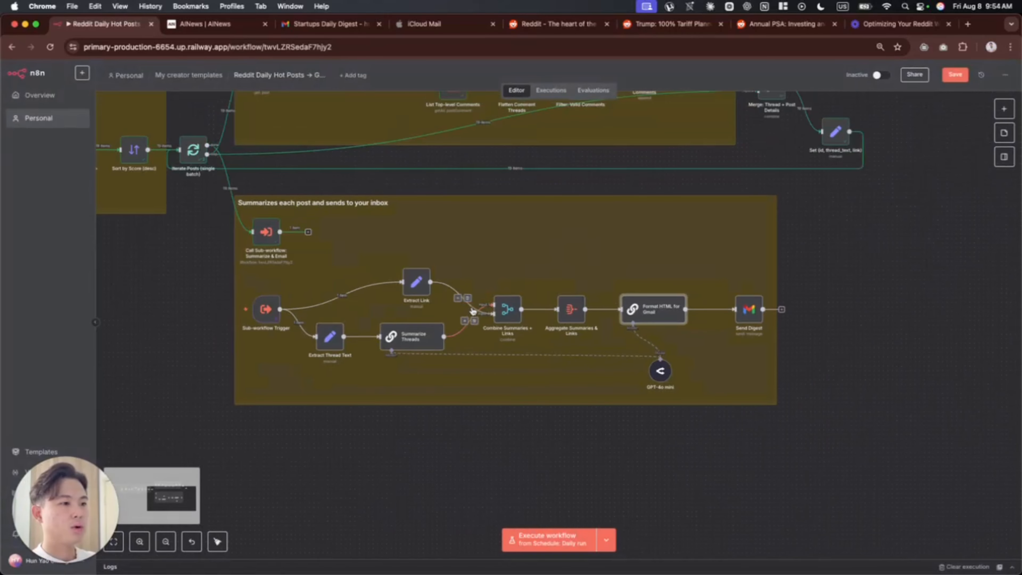
{"action": "scroll", "coordinate": [543, 156], "scroll_direction": "up", "scroll_amount": 2}
{"action": "left_click", "coordinate": [551, 90]}
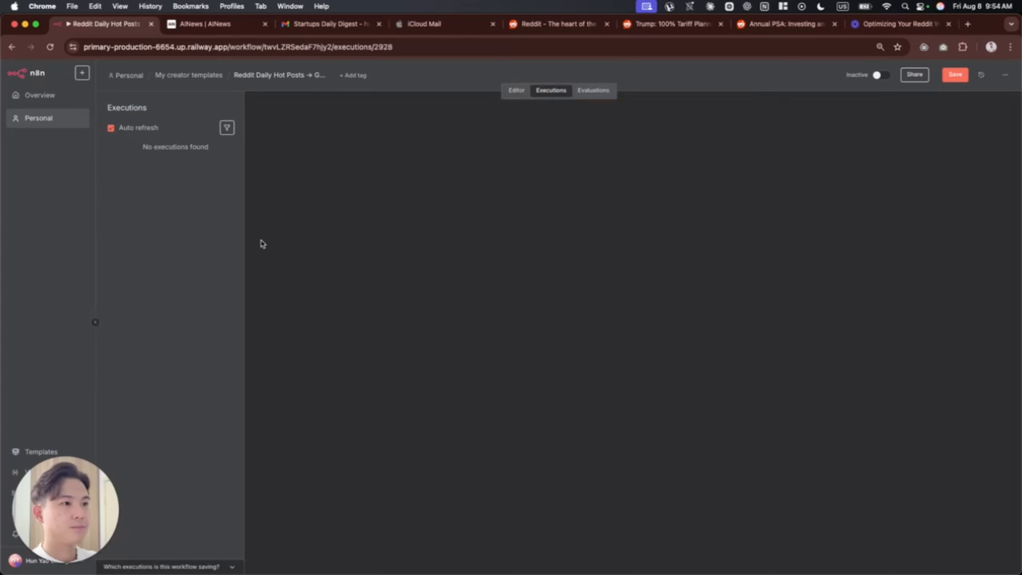
{"action": "left_click", "coordinate": [160, 185]}
{"action": "left_click", "coordinate": [947, 107]}
{"action": "left_click", "coordinate": [589, 353]}
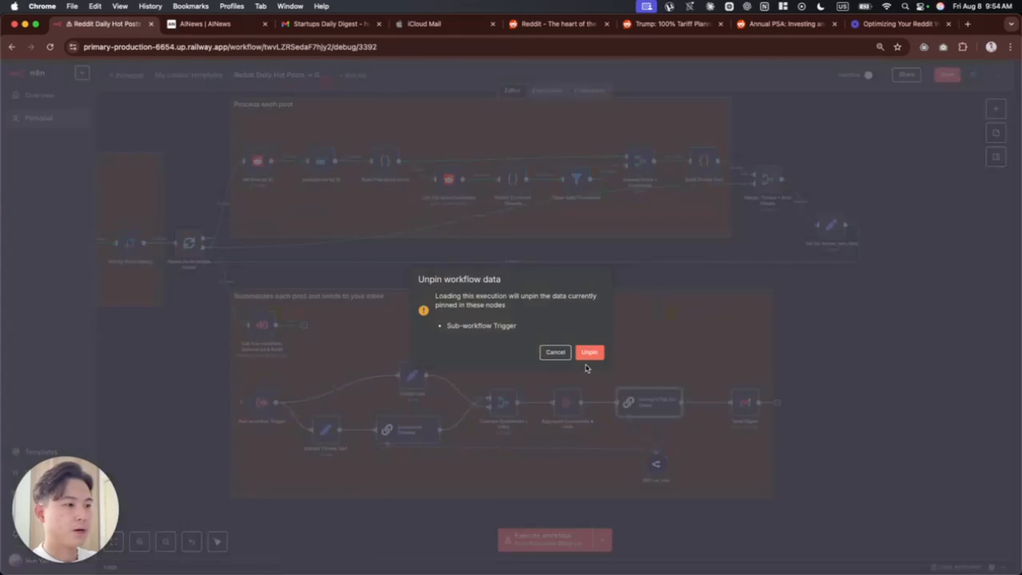
{"action": "left_click", "coordinate": [589, 351]}
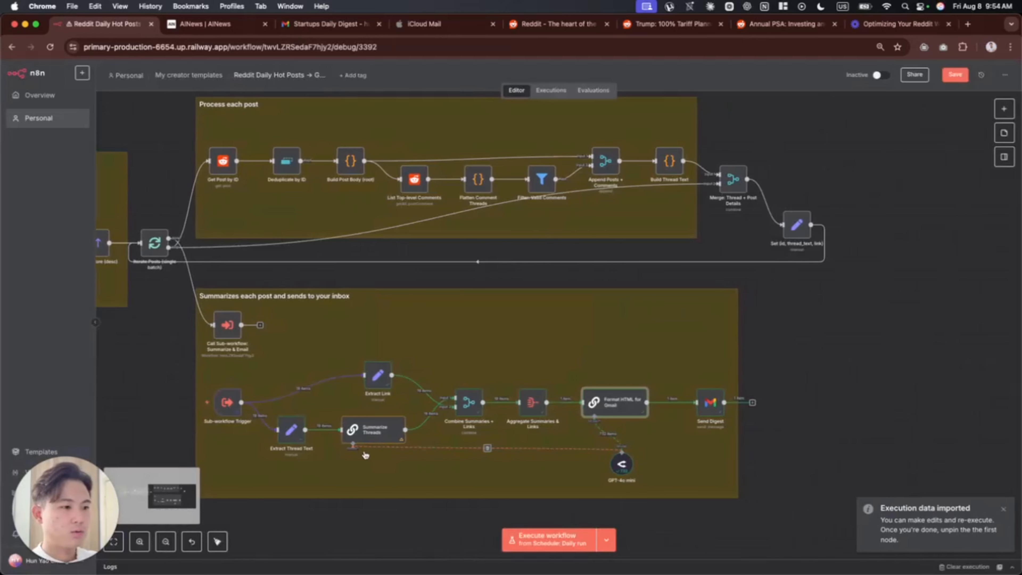
- Open Summarize Threads, highlight the first post summary in its output, and close the node
{"action": "double_click", "coordinate": [372, 433]}
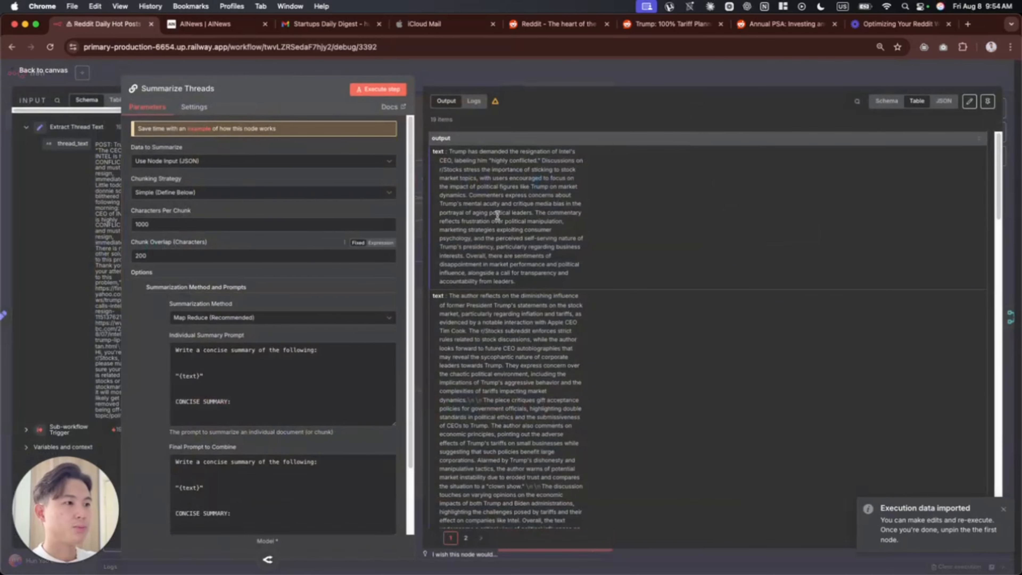
{"action": "left_click_drag", "start_coordinate": [517, 282], "coordinate": [450, 152]}
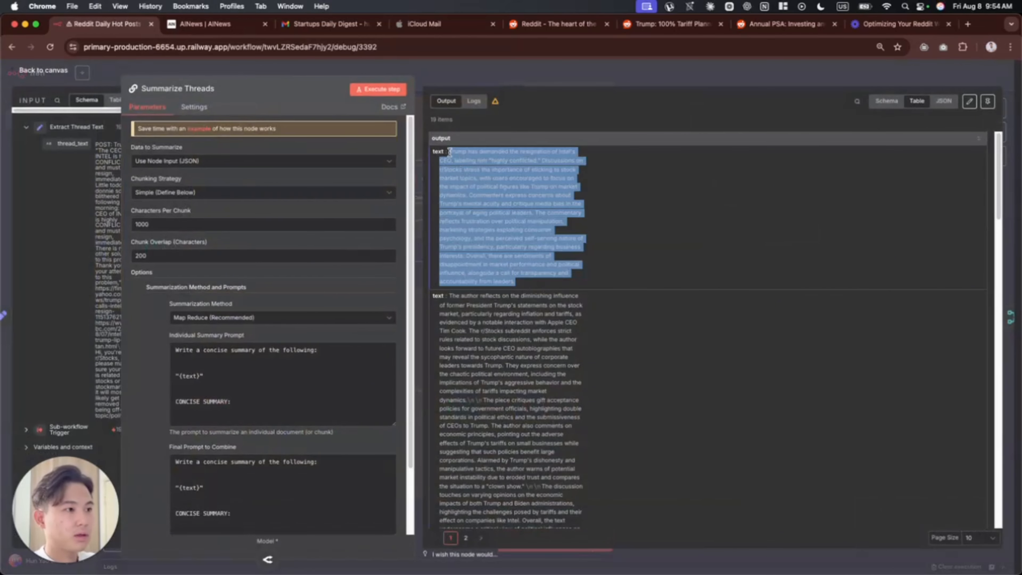
{"action": "left_click", "coordinate": [516, 213]}
{"action": "left_click_drag", "start_coordinate": [522, 285], "coordinate": [451, 152]}
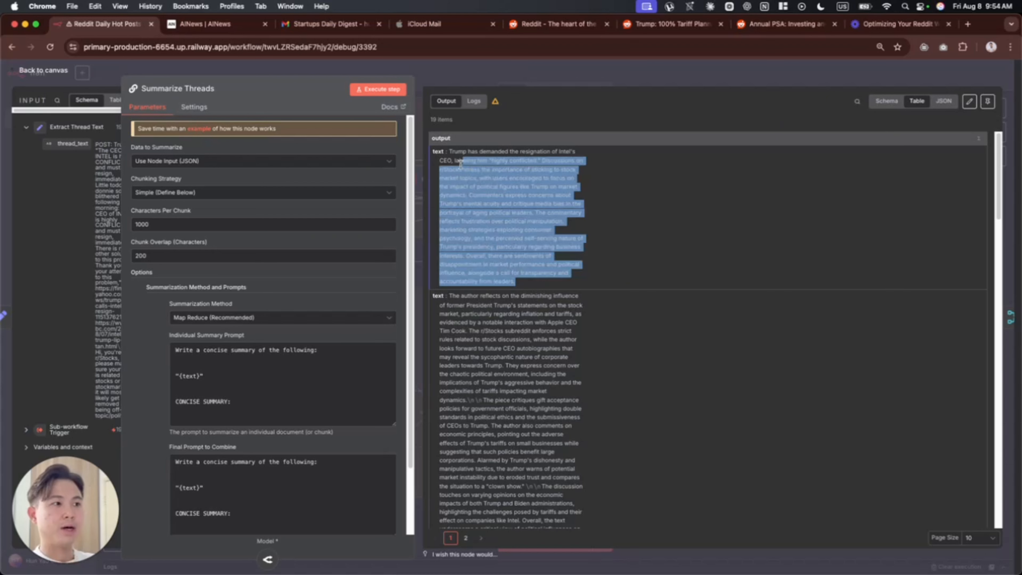
{"action": "right_click", "coordinate": [450, 157]}
{"action": "left_click", "coordinate": [442, 175]}
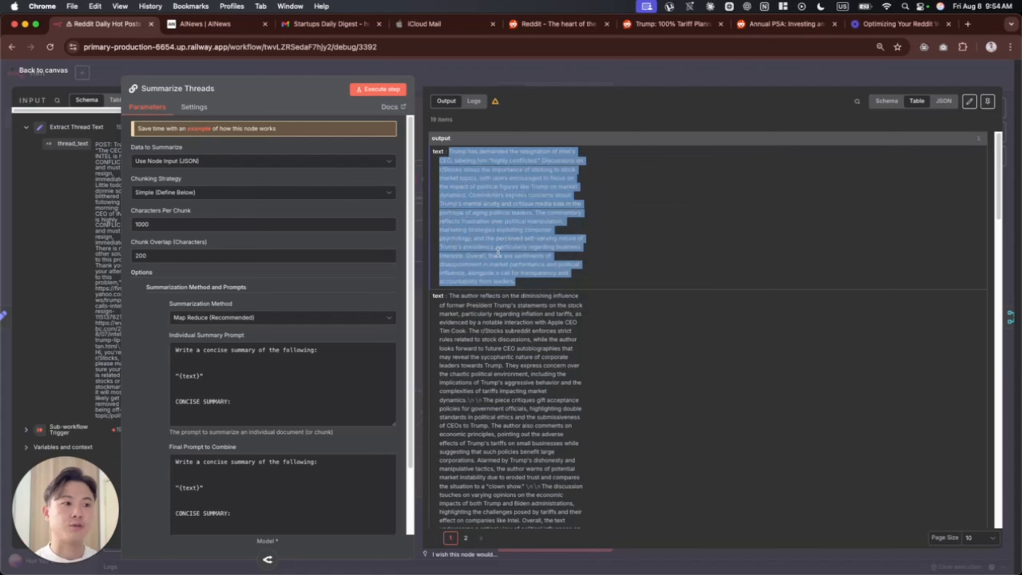
{"action": "left_click", "coordinate": [473, 84]}
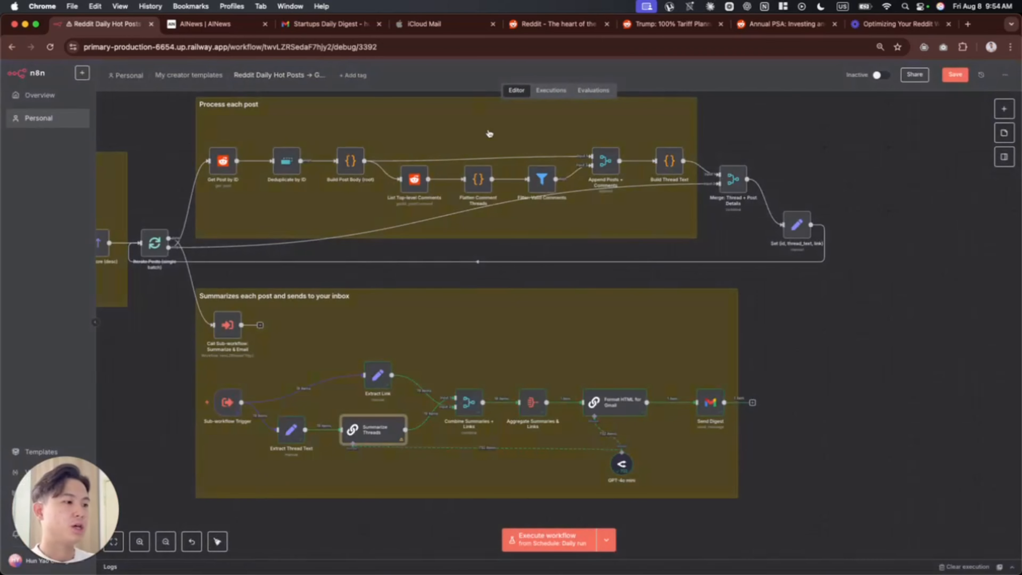
- Reopen Summarize Threads, look through the remaining summaries, highlight the output item count, and close the node
{"action": "left_click", "coordinate": [602, 415]}
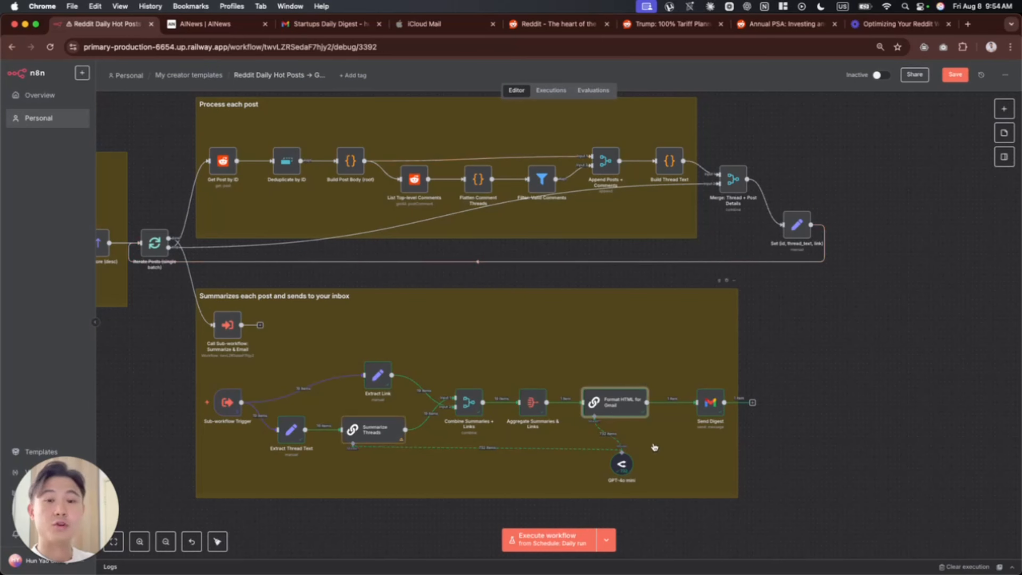
{"action": "double_click", "coordinate": [370, 439]}
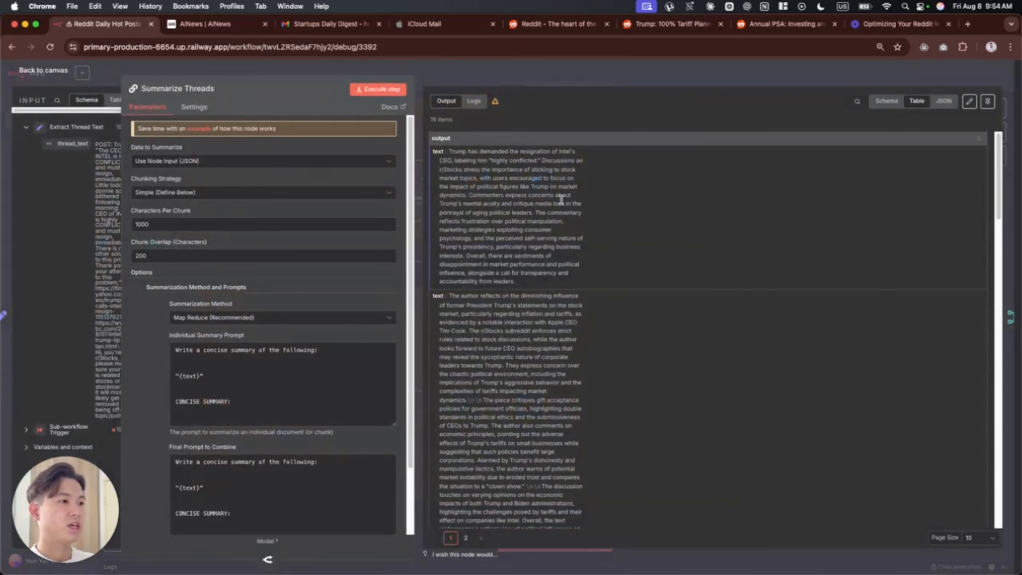
{"action": "scroll", "coordinate": [517, 294], "scroll_direction": "down", "scroll_amount": 6}
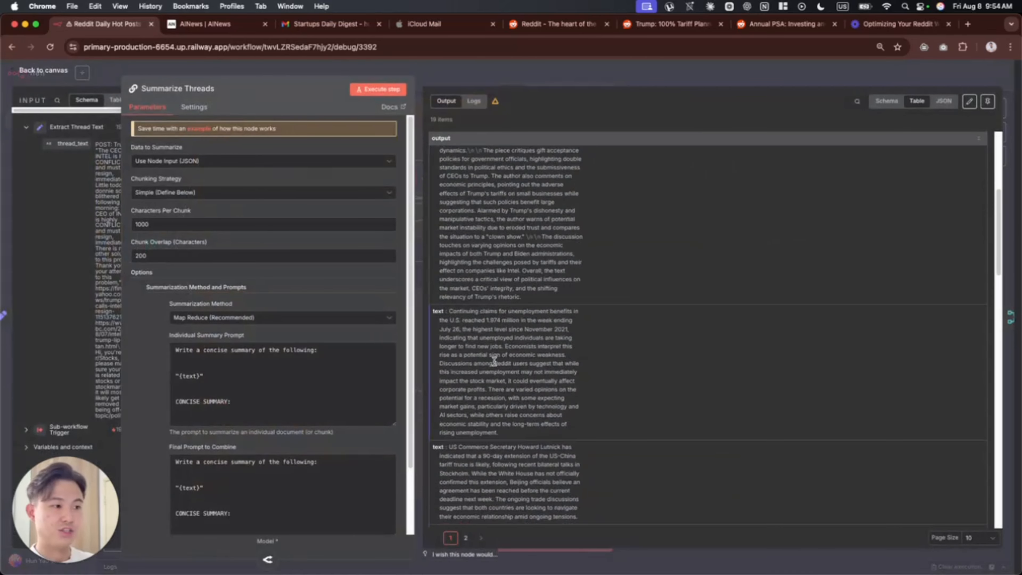
{"action": "left_click_drag", "start_coordinate": [458, 120], "coordinate": [433, 117]}
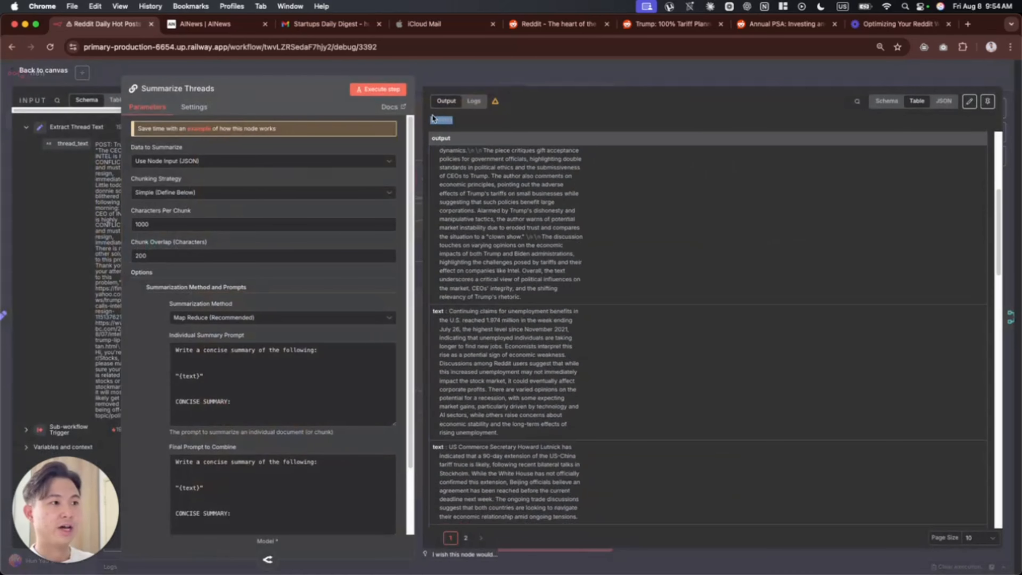
{"action": "left_click", "coordinate": [579, 79]}
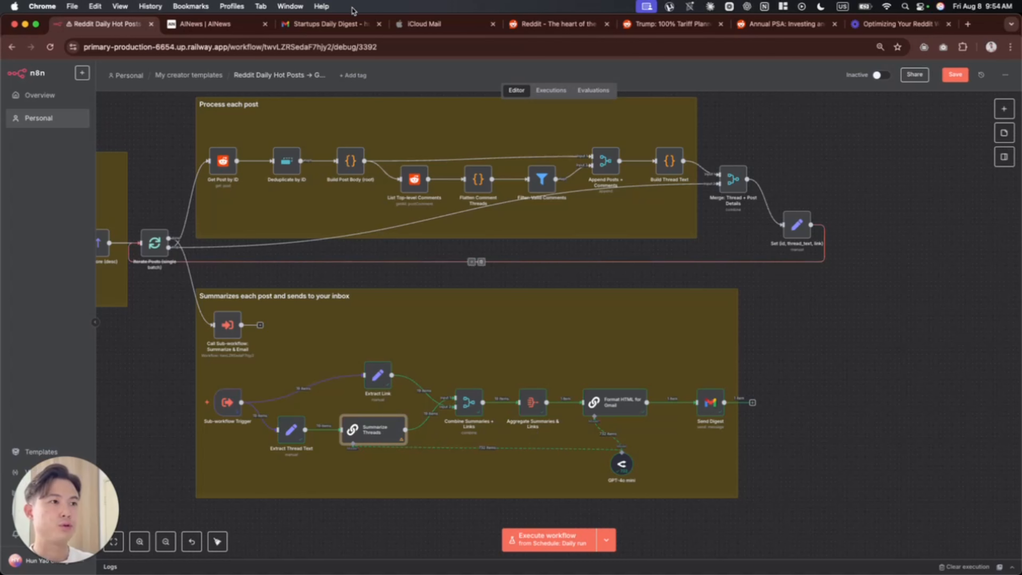
- Switch to the Startups Daily Digest email in Gmail and look through its list of post summaries
{"action": "left_click", "coordinate": [327, 24]}
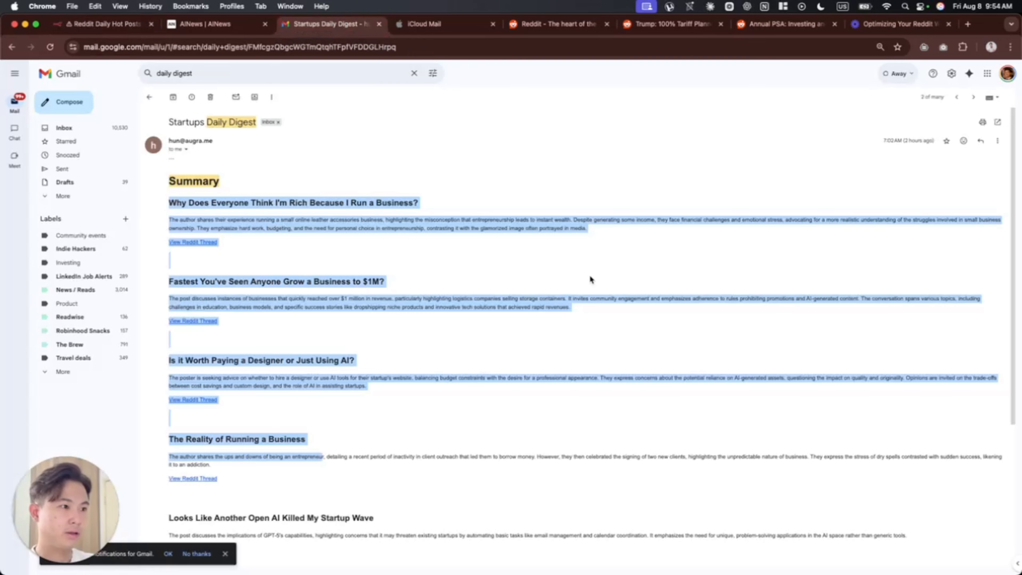
{"action": "left_click", "coordinate": [284, 268]}
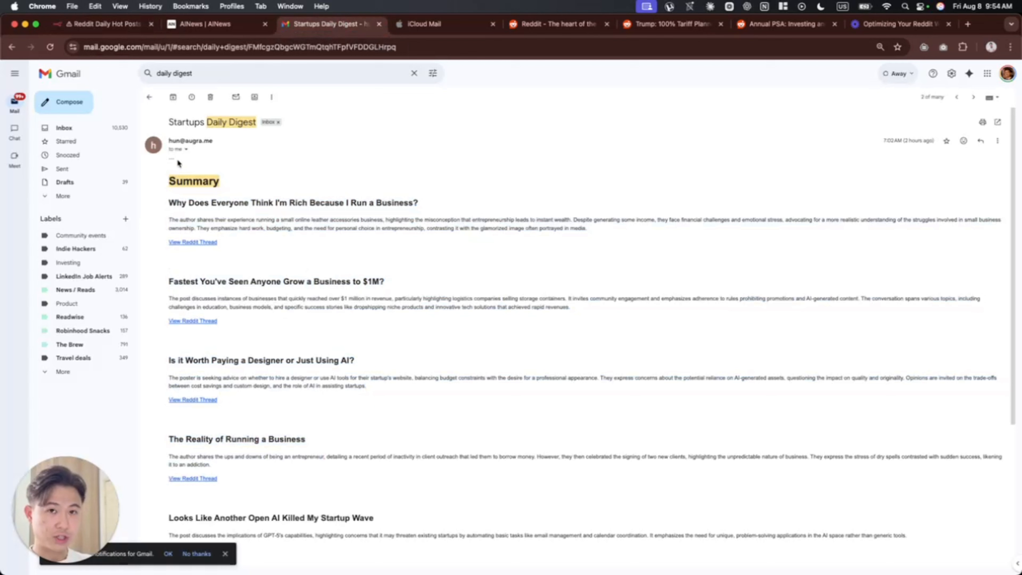
{"action": "left_click_drag", "start_coordinate": [169, 176], "coordinate": [366, 328]}
{"action": "scroll", "coordinate": [367, 329], "scroll_direction": "down", "scroll_amount": 1}
{"action": "left_click", "coordinate": [367, 328]}
{"action": "scroll", "coordinate": [378, 354], "scroll_direction": "down", "scroll_amount": 5}
{"action": "scroll", "coordinate": [385, 368], "scroll_direction": "up", "scroll_amount": 5}
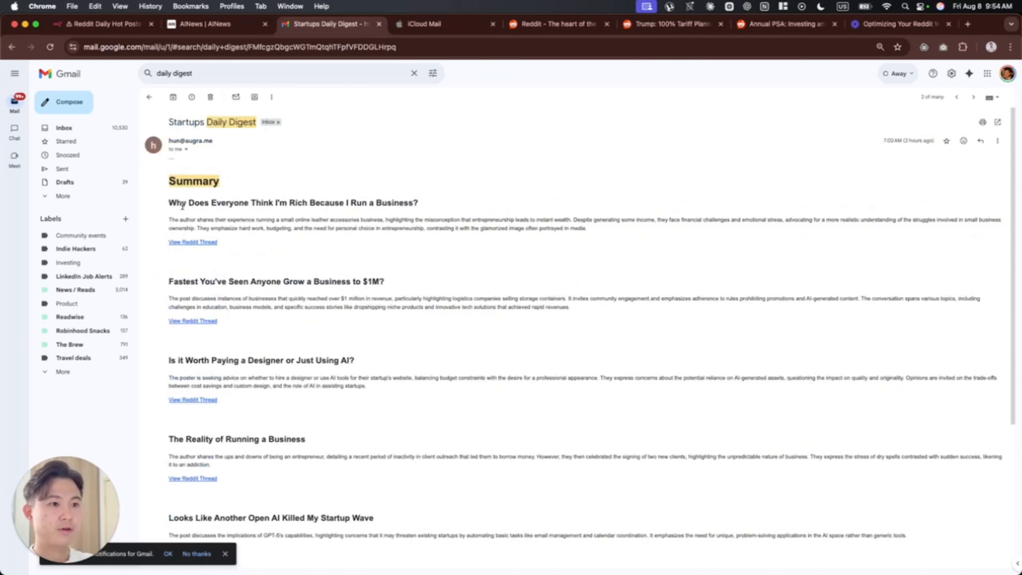
- Highlight the title and summary of "Why Does Everyone Think I'm Rich Because I Run a Business?" and open its Reddit thread
{"action": "left_click_drag", "start_coordinate": [182, 206], "coordinate": [369, 215]}
{"action": "left_click", "coordinate": [185, 220]}
{"action": "left_click_drag", "start_coordinate": [534, 215], "coordinate": [163, 223]}
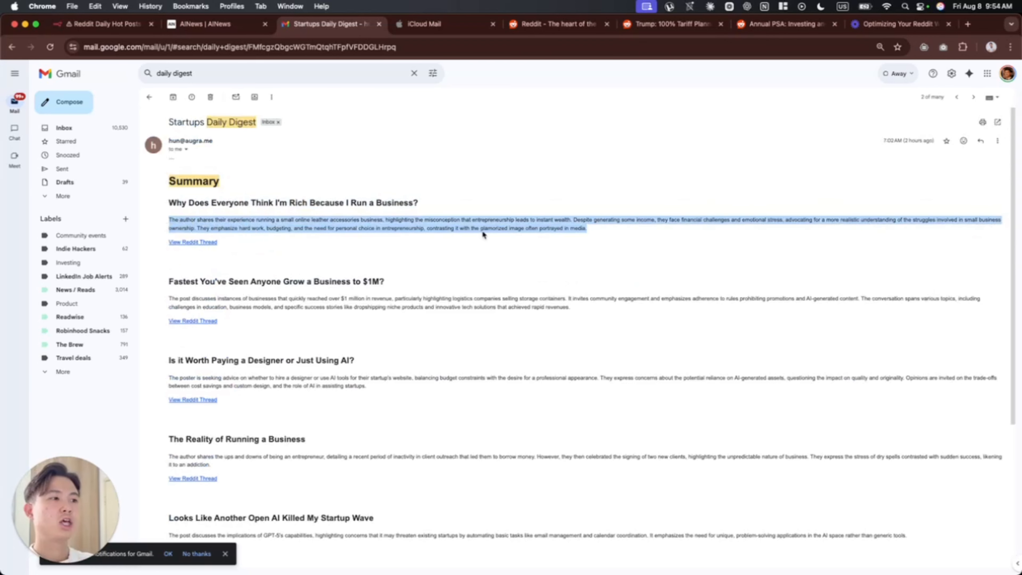
{"action": "left_click", "coordinate": [633, 239]}
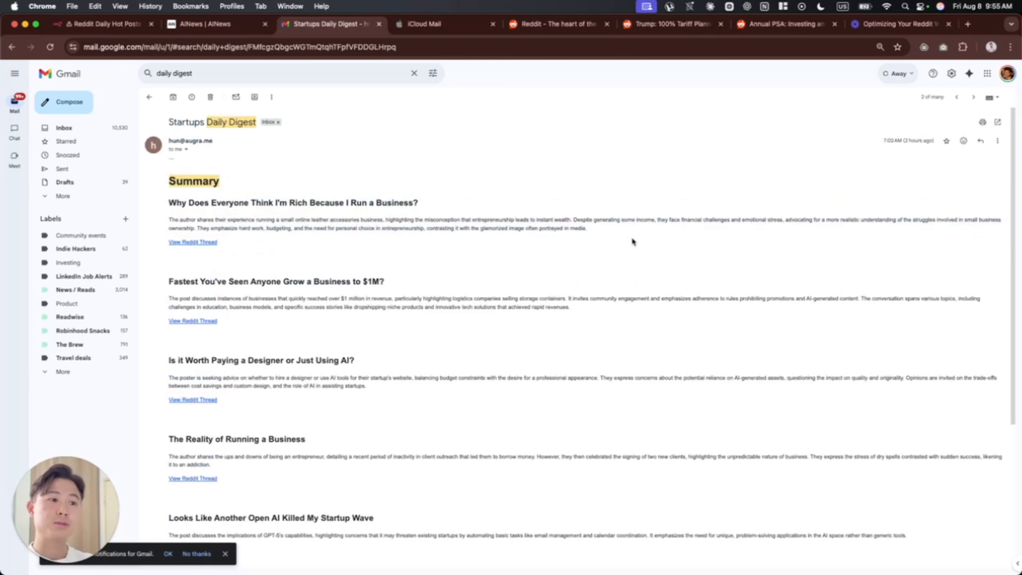
{"action": "left_click", "coordinate": [192, 243]}
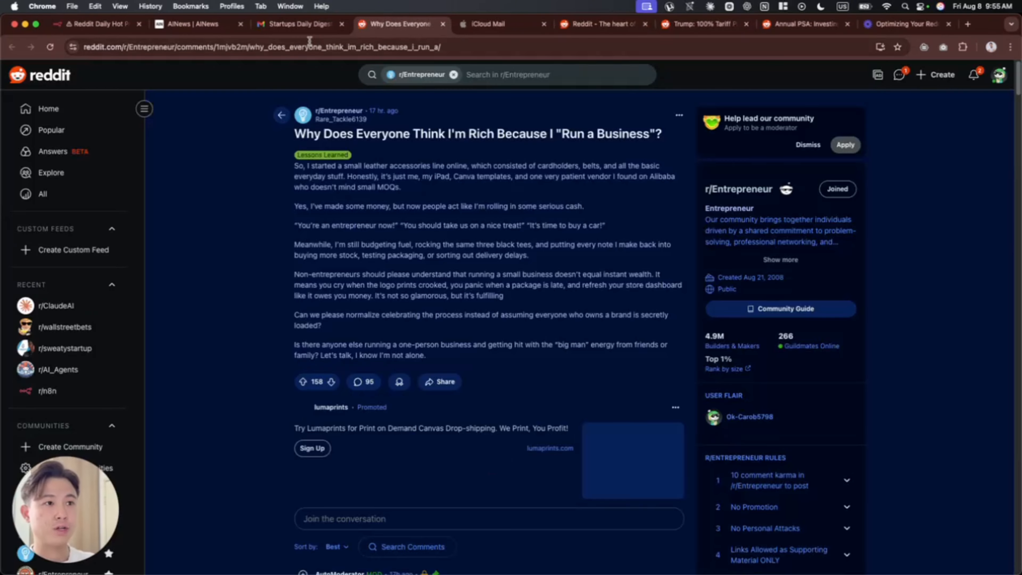
- Return to the n8n workflow, open the Format HTML for Gmail prompt in the expanded editor, and highlight its `text` and `link` input descriptions
{"action": "left_click", "coordinate": [104, 26]}
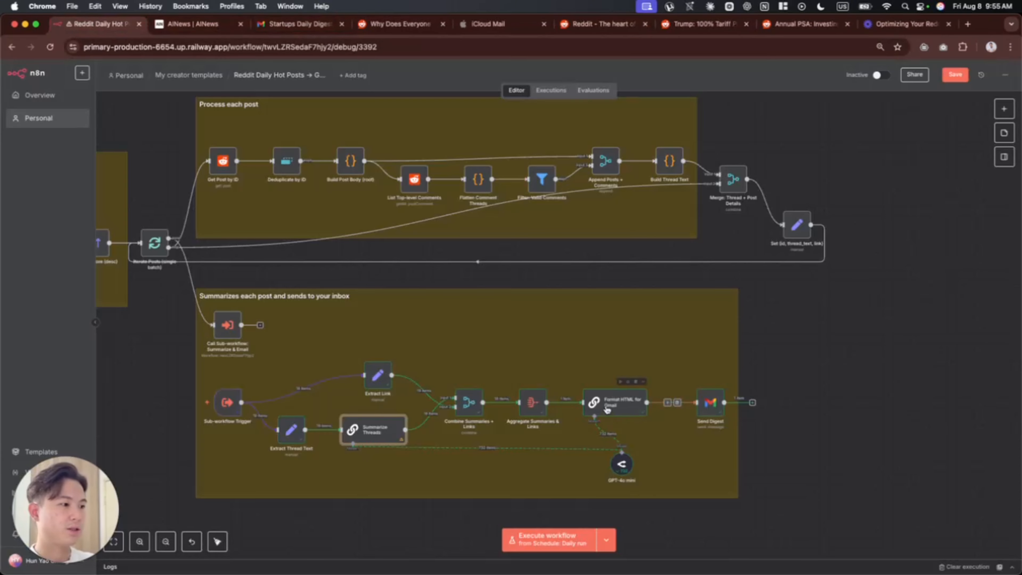
{"action": "double_click", "coordinate": [607, 409]}
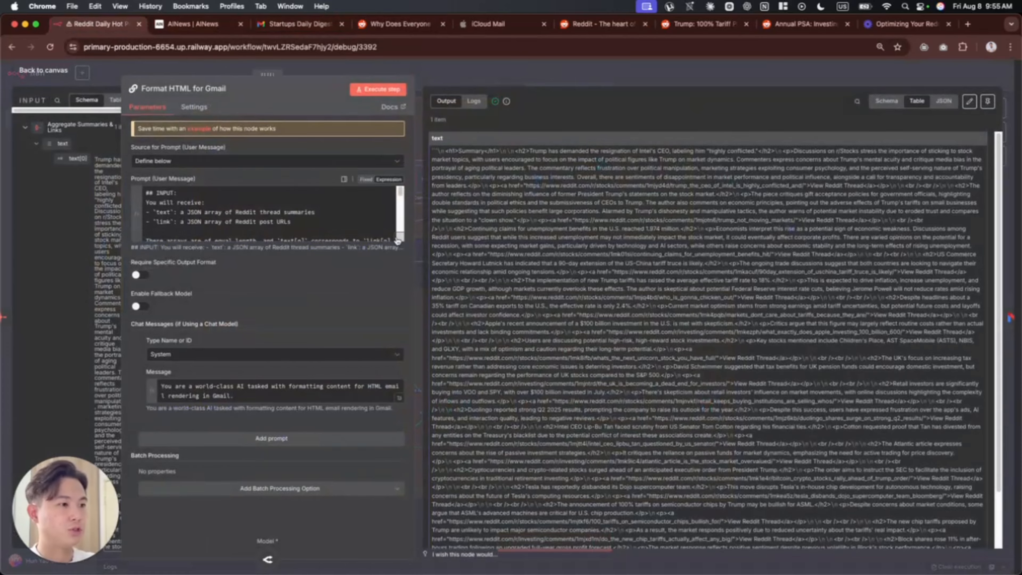
{"action": "left_click", "coordinate": [401, 243]}
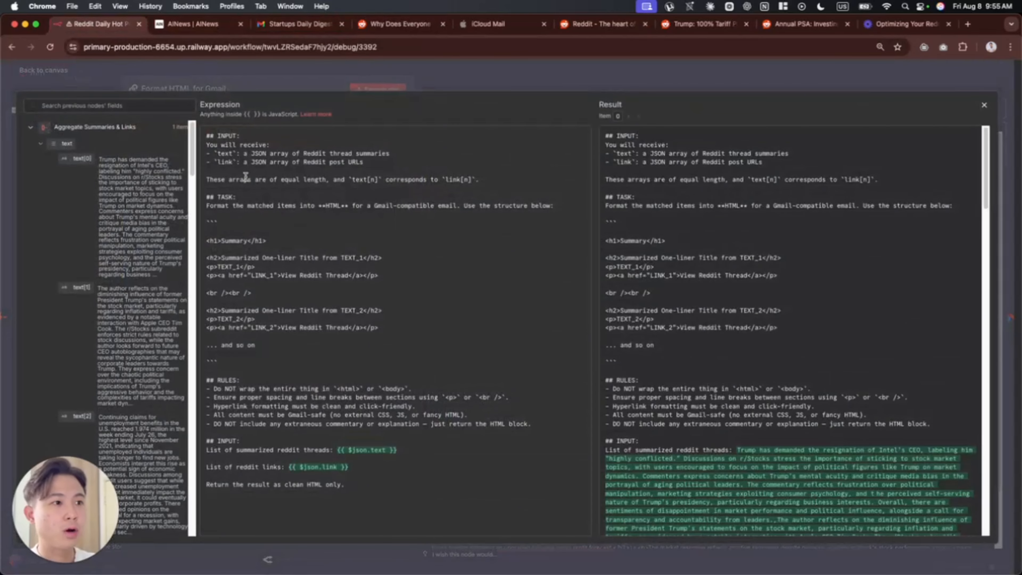
{"action": "left_click", "coordinate": [318, 169]}
{"action": "left_click_drag", "start_coordinate": [402, 164], "coordinate": [217, 154]}
{"action": "left_click", "coordinate": [288, 164]}
{"action": "double_click", "coordinate": [225, 161]}
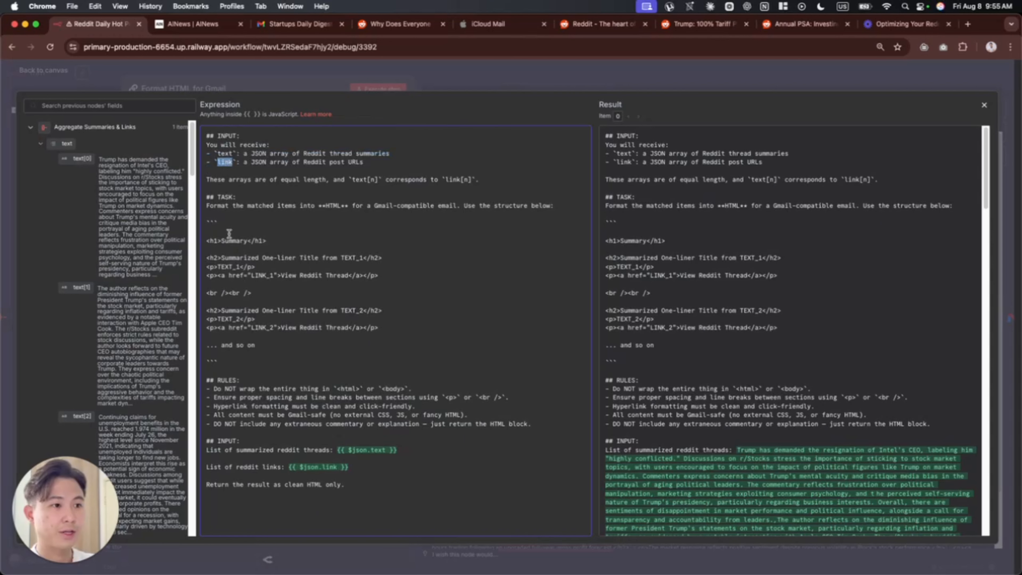
- Highlight the HTML structure template in the prompt, including the opening and closing h1 tags around Summary
{"action": "left_click", "coordinate": [208, 240]}
{"action": "left_click_drag", "start_coordinate": [207, 240], "coordinate": [380, 328]}
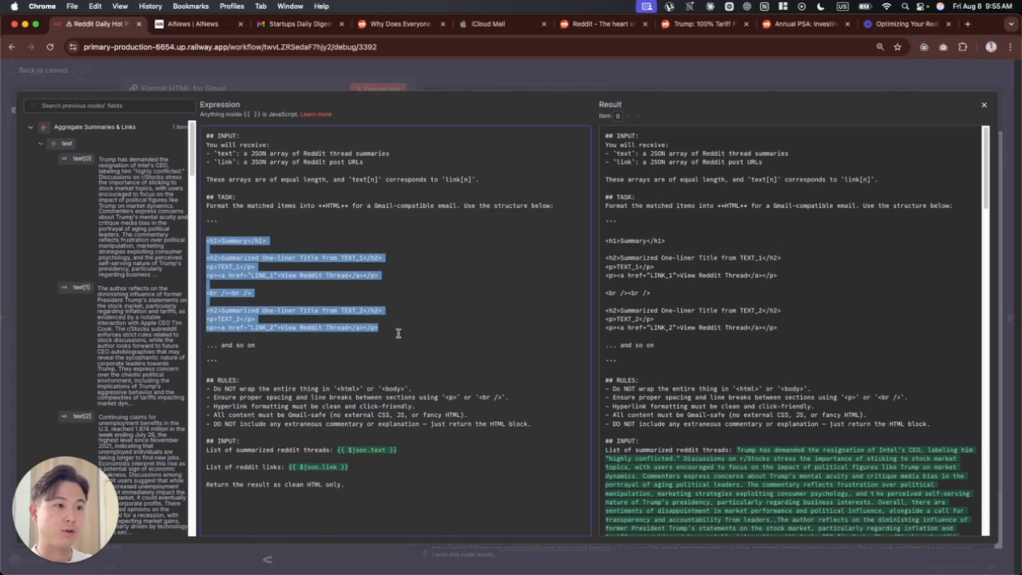
{"action": "left_click", "coordinate": [392, 342]}
{"action": "left_click_drag", "start_coordinate": [387, 328], "coordinate": [209, 238]}
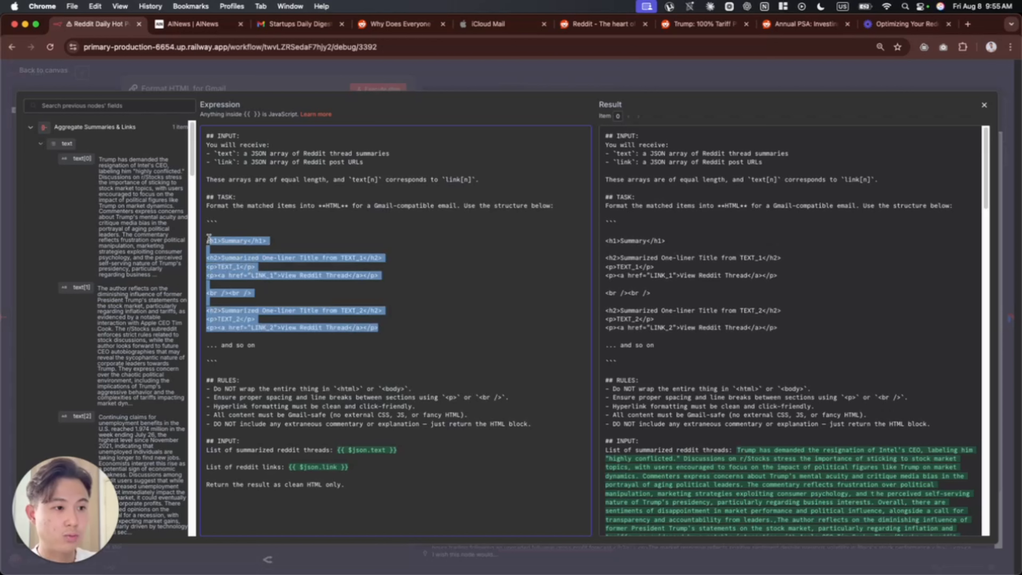
{"action": "left_click", "coordinate": [341, 256]}
{"action": "double_click", "coordinate": [213, 240]}
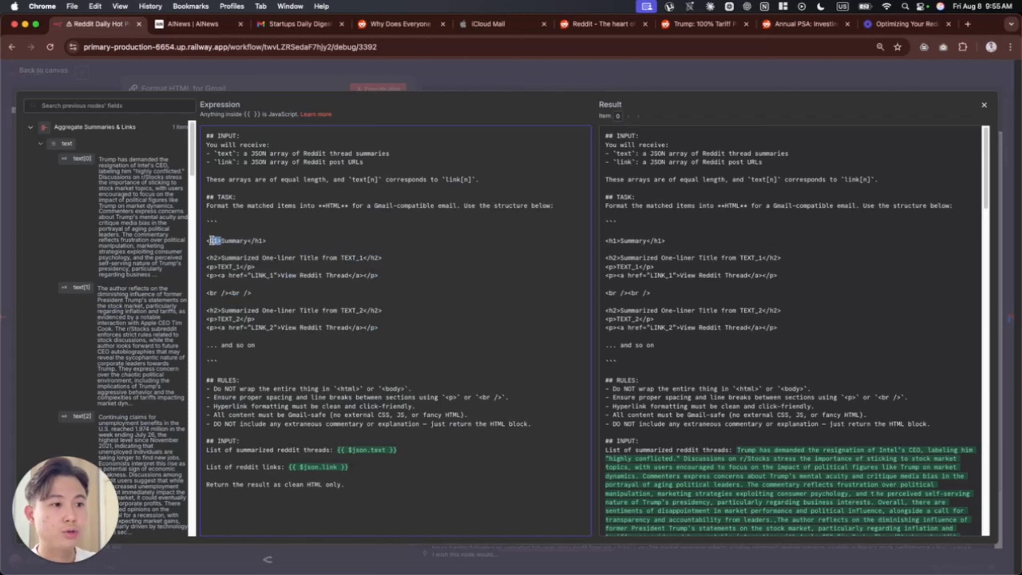
{"action": "left_click_drag", "start_coordinate": [267, 241], "coordinate": [247, 241]}
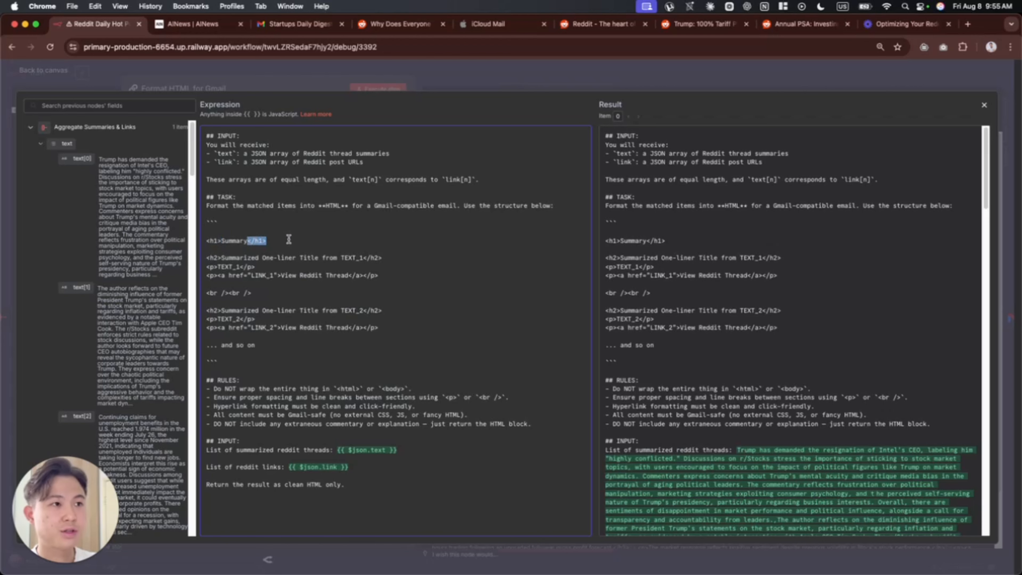
{"action": "left_click", "coordinate": [277, 241]}
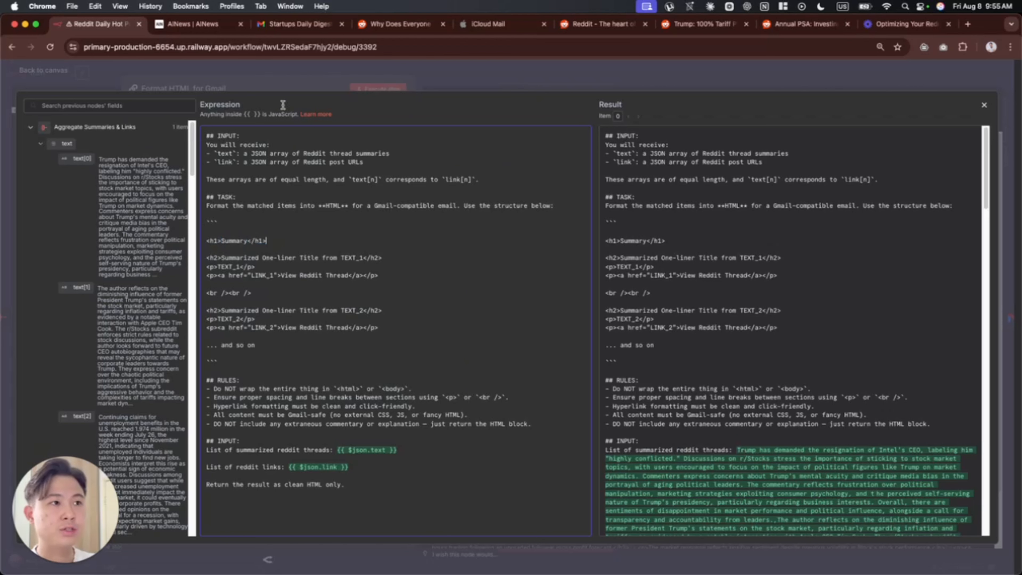
- Switch to the Startups Daily Digest email in Gmail and highlight the Summary heading and the first post's summary text
{"action": "left_click", "coordinate": [288, 25]}
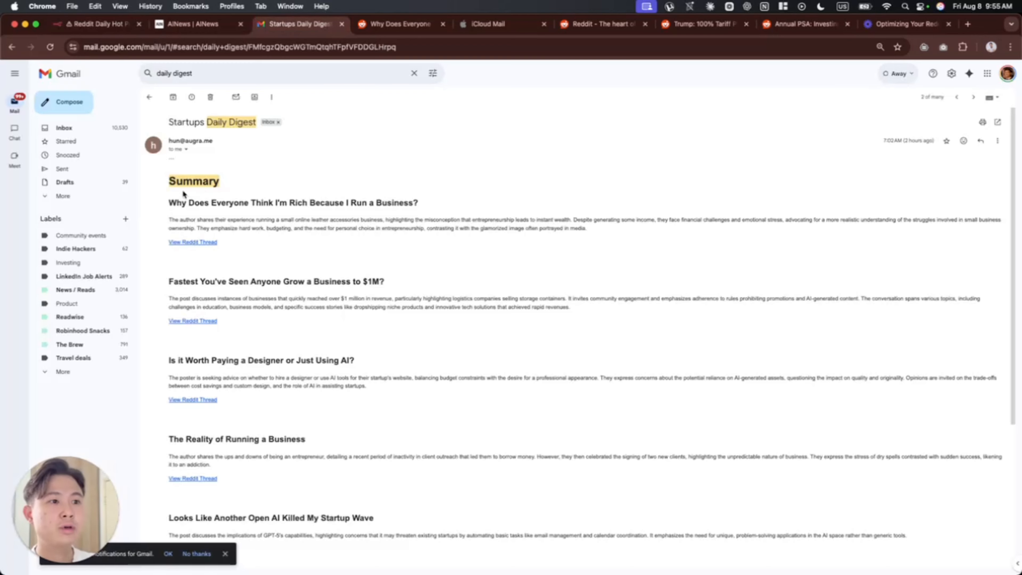
{"action": "left_click_drag", "start_coordinate": [169, 180], "coordinate": [224, 183]}
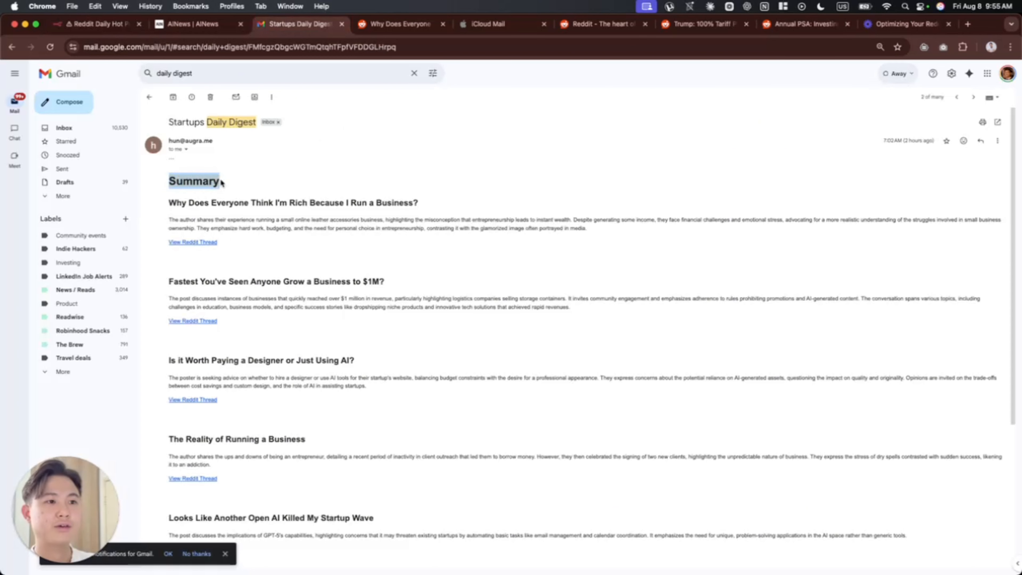
{"action": "left_click", "coordinate": [224, 183]}
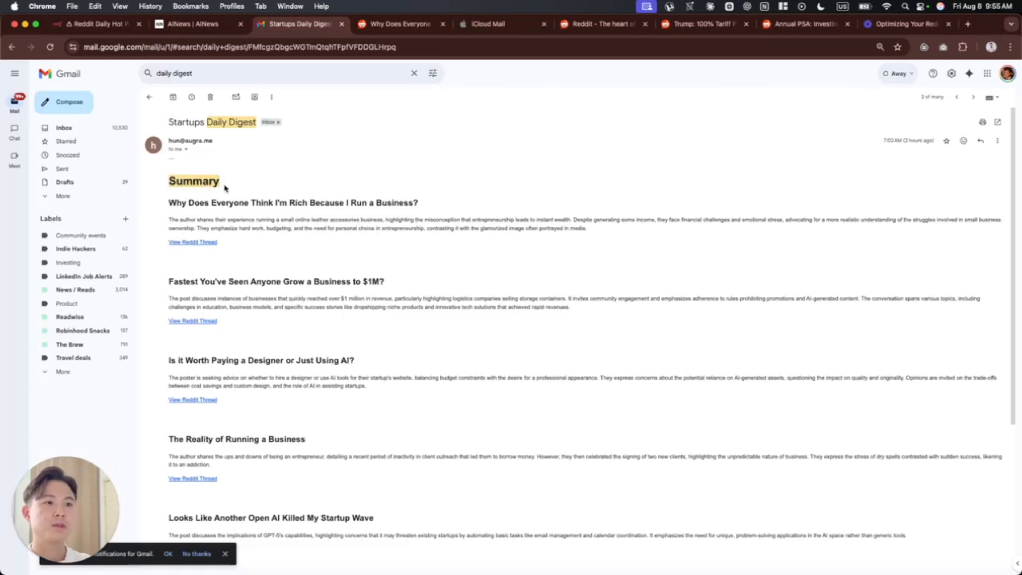
{"action": "left_click_drag", "start_coordinate": [224, 183], "coordinate": [168, 183]}
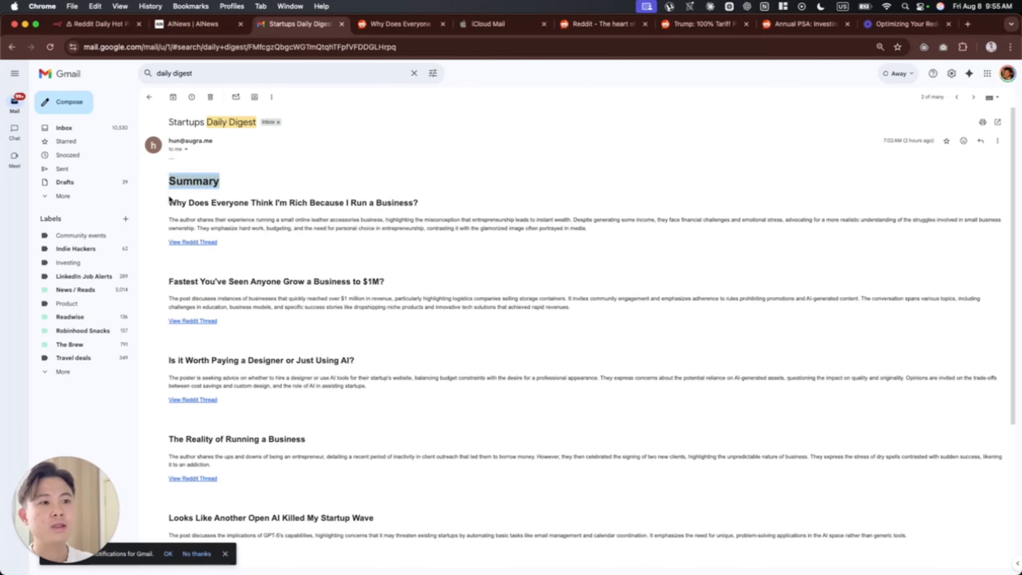
{"action": "left_click", "coordinate": [419, 196]}
{"action": "left_click_drag", "start_coordinate": [172, 222], "coordinate": [579, 221]}
{"action": "left_click", "coordinate": [579, 220]}
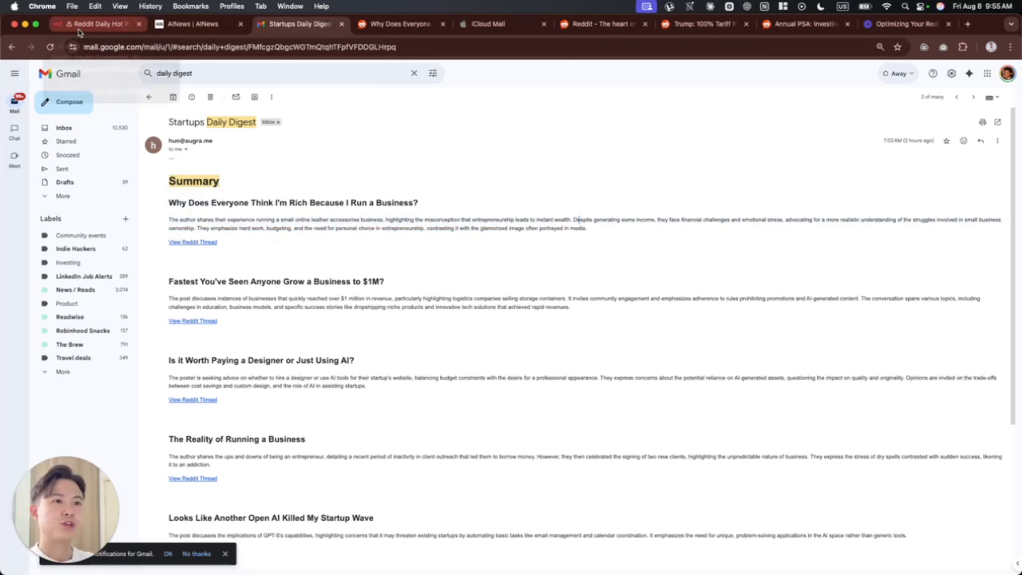
- Return to the n8n prompt editor and highlight the second post's template block and the first lines under RULES
{"action": "left_click", "coordinate": [80, 31]}
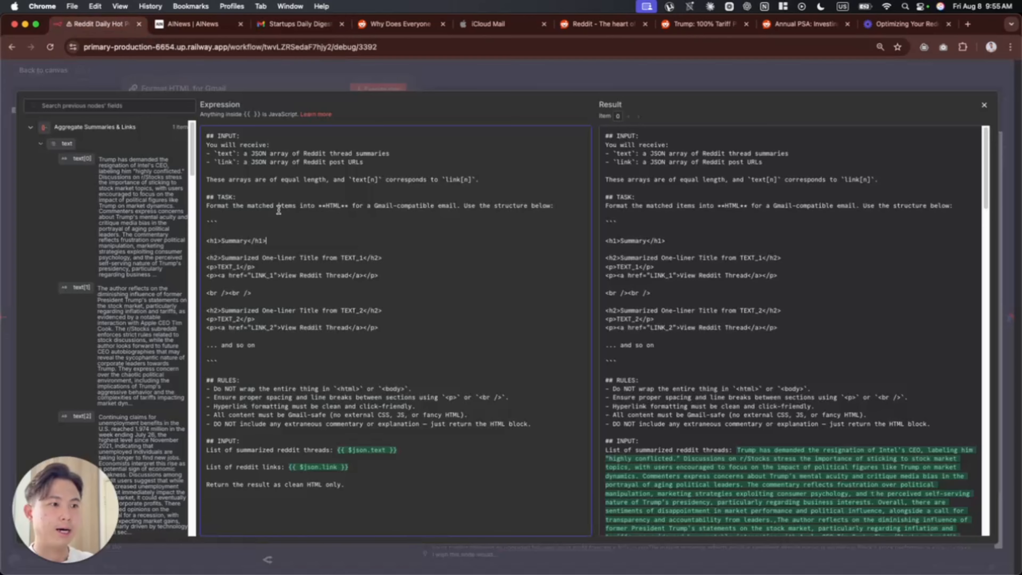
{"action": "left_click_drag", "start_coordinate": [416, 333], "coordinate": [215, 291]}
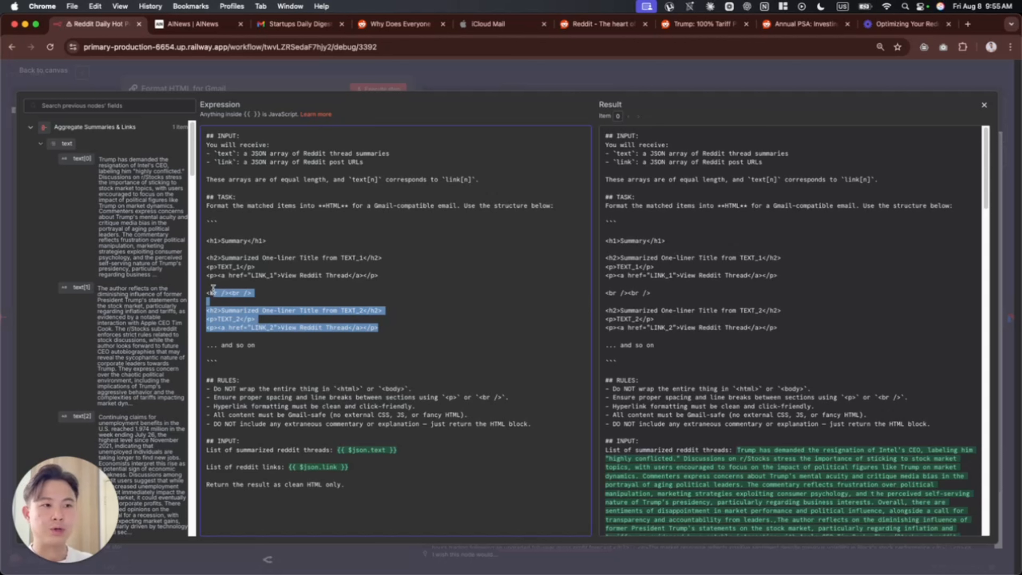
{"action": "left_click", "coordinate": [309, 281]}
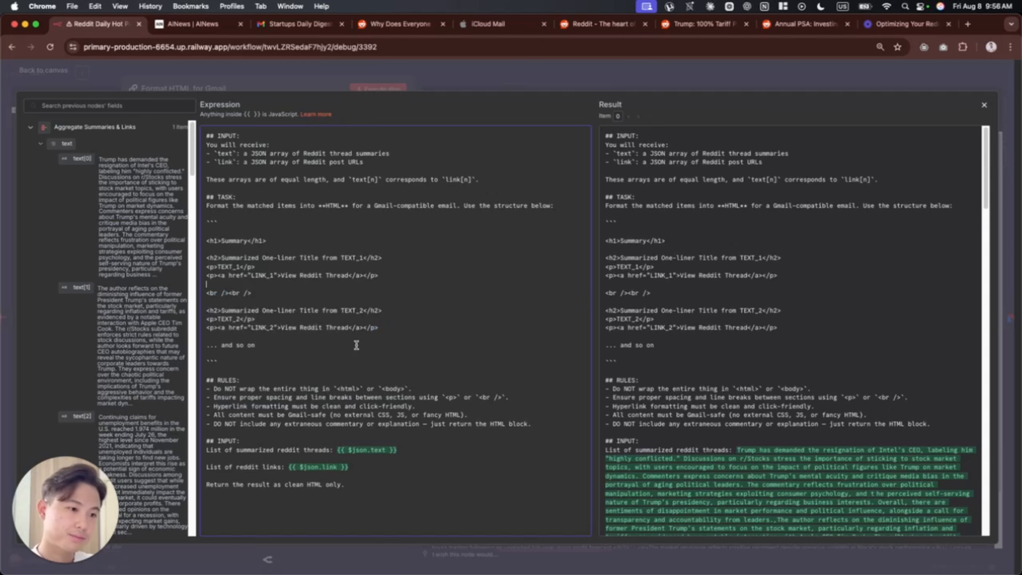
{"action": "left_click_drag", "start_coordinate": [210, 380], "coordinate": [478, 404]}
{"action": "left_click", "coordinate": [497, 405]}
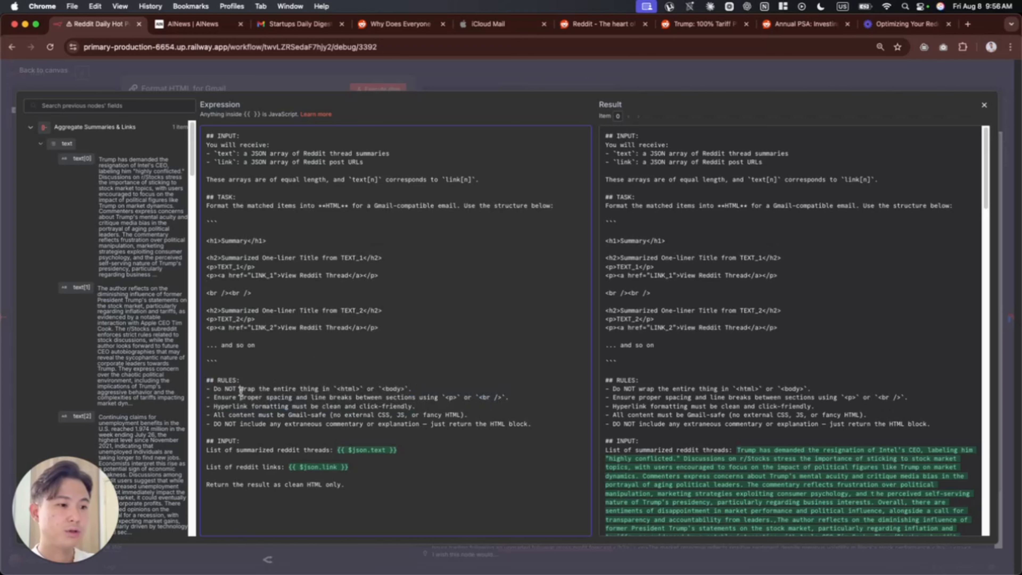
{"action": "left_click_drag", "start_coordinate": [244, 389], "coordinate": [341, 397]}
{"action": "left_click", "coordinate": [340, 397]}
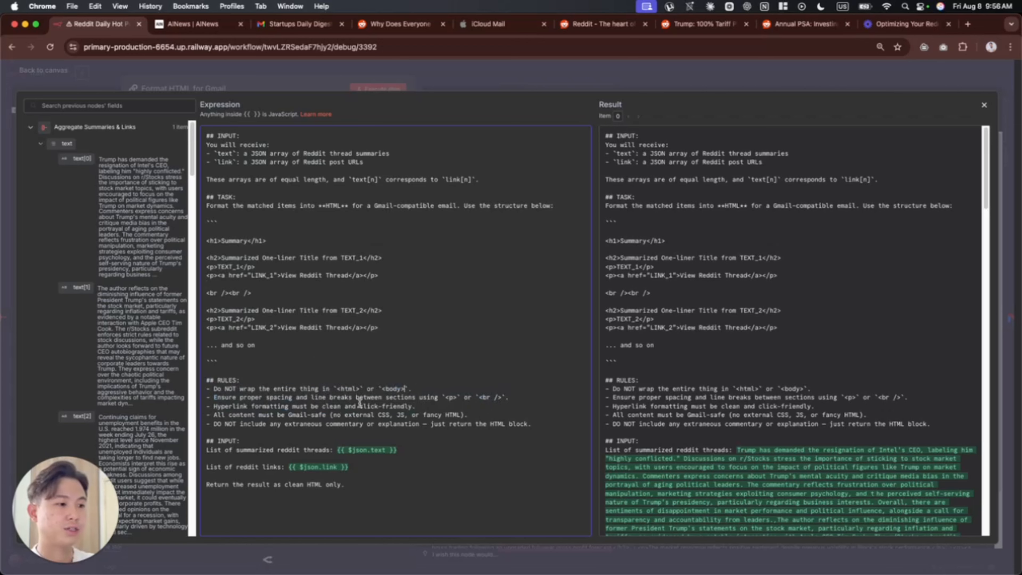
- Close the prompt editor, highlight the beginning of the Format HTML for Gmail output, and close the node
{"action": "left_click", "coordinate": [548, 81]}
{"action": "left_click", "coordinate": [546, 79]}
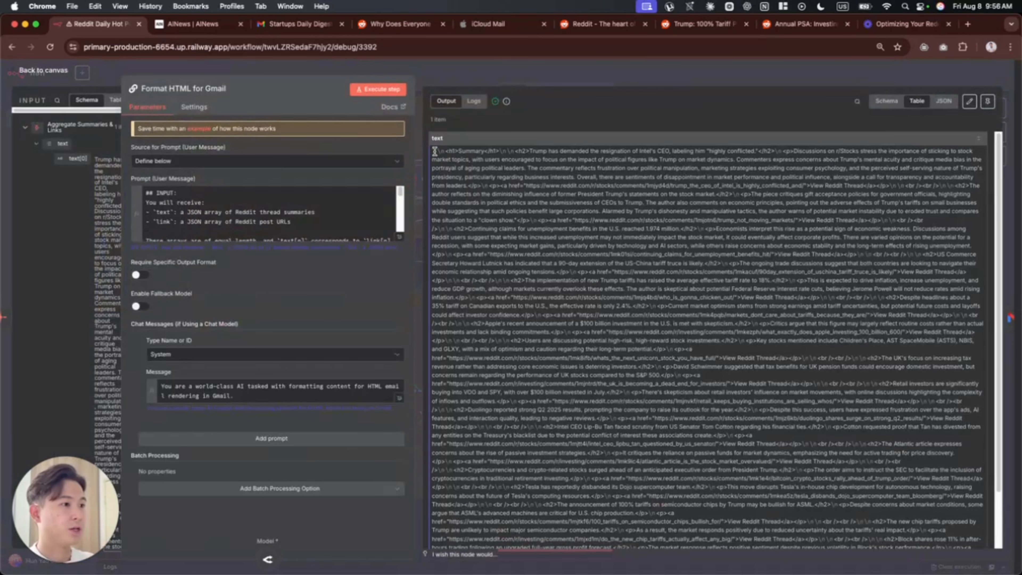
{"action": "left_click_drag", "start_coordinate": [434, 151], "coordinate": [476, 177]}
{"action": "left_click", "coordinate": [476, 177]}
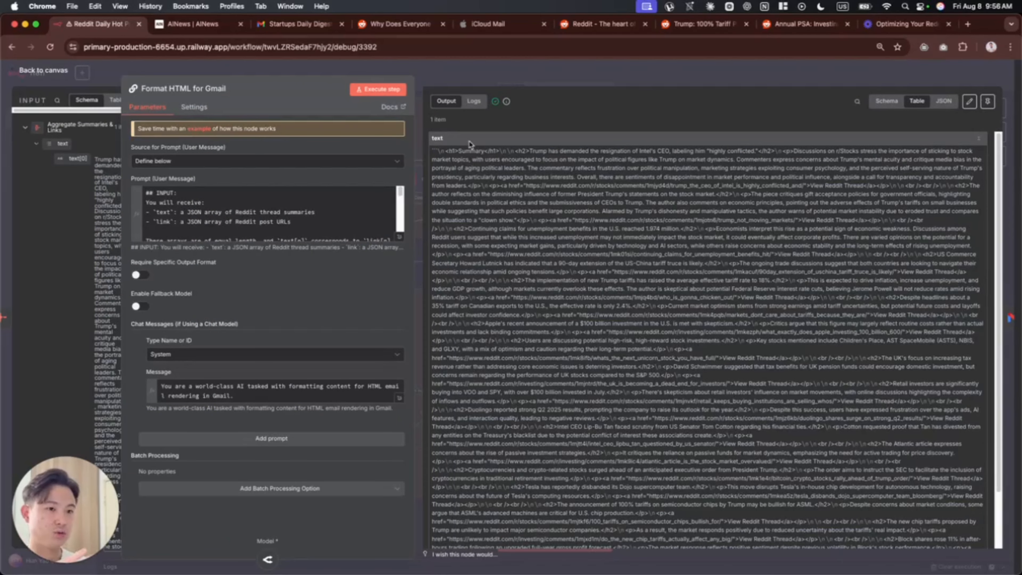
{"action": "left_click", "coordinate": [469, 77]}
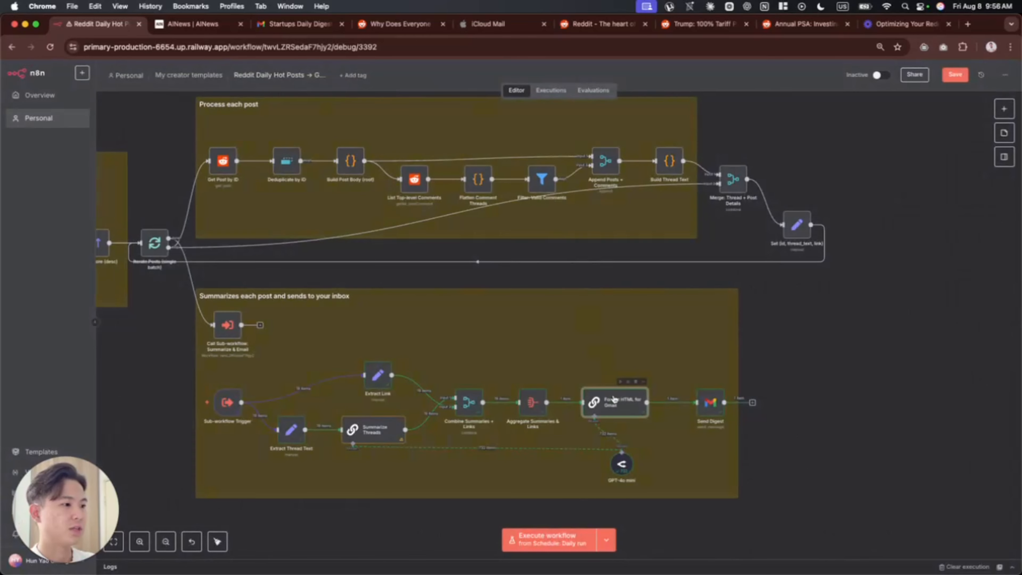
- Open the Send Digest node, highlight its Message and To expressions, and close the node
{"action": "double_click", "coordinate": [704, 406]}
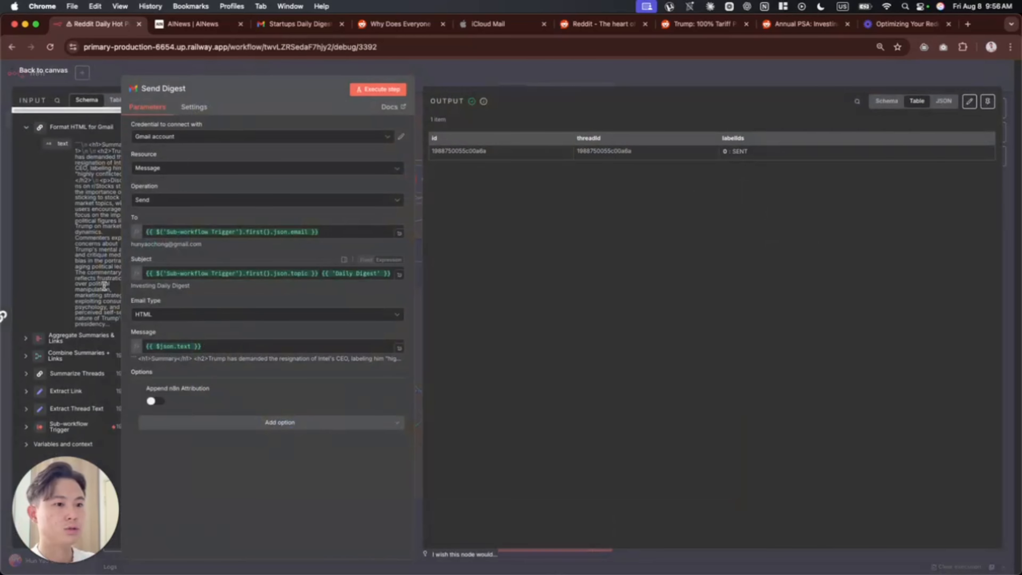
{"action": "left_click_drag", "start_coordinate": [212, 347], "coordinate": [140, 352]}
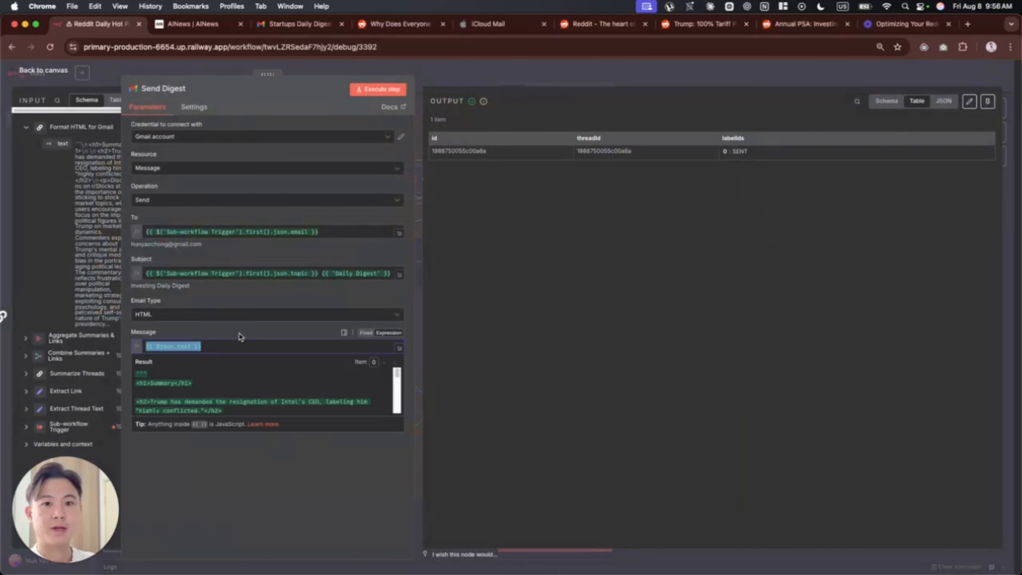
{"action": "left_click_drag", "start_coordinate": [327, 233], "coordinate": [140, 235]}
{"action": "left_click", "coordinate": [238, 211]}
{"action": "triple_click", "coordinate": [196, 232]}
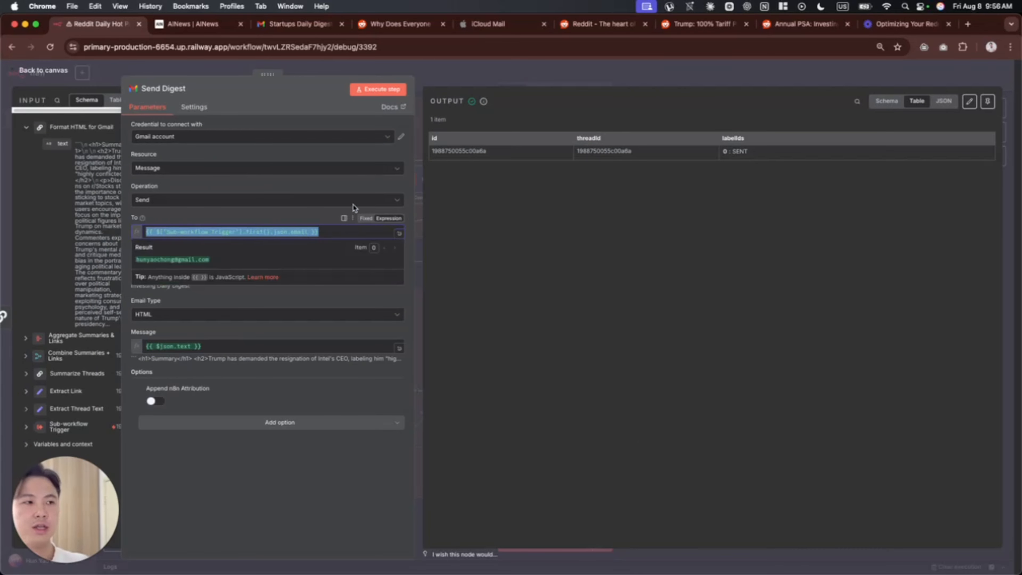
{"action": "left_click", "coordinate": [477, 73]}
- Open the Set Topic, Subreddits and Email Address node, highlight the email field's value, and close the node
{"action": "scroll", "coordinate": [432, 267], "scroll_direction": "down", "scroll_amount": 5}
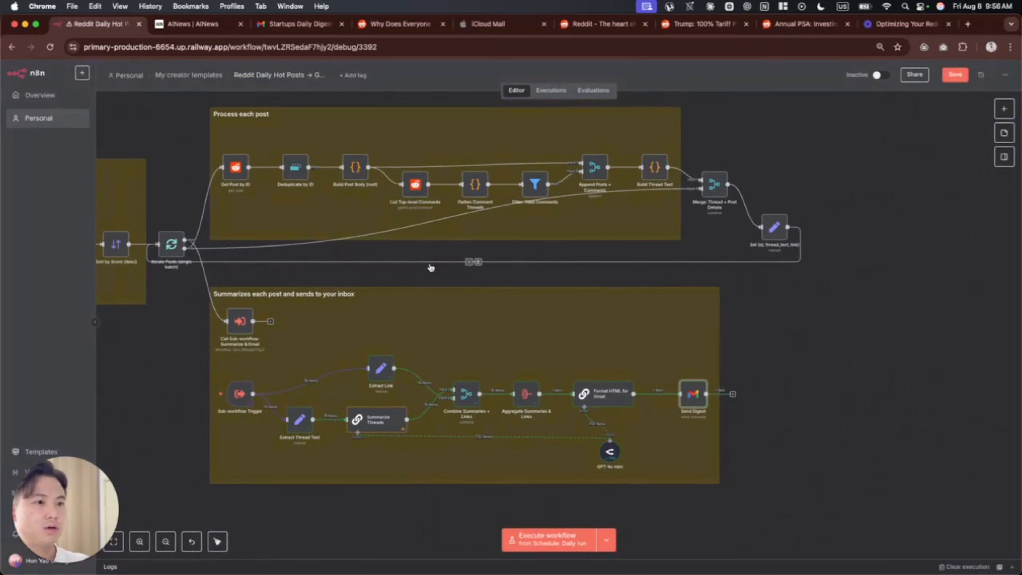
{"action": "scroll", "coordinate": [282, 289], "scroll_direction": "left", "scroll_amount": 3}
{"action": "scroll", "coordinate": [273, 289], "scroll_direction": "left", "scroll_amount": 3}
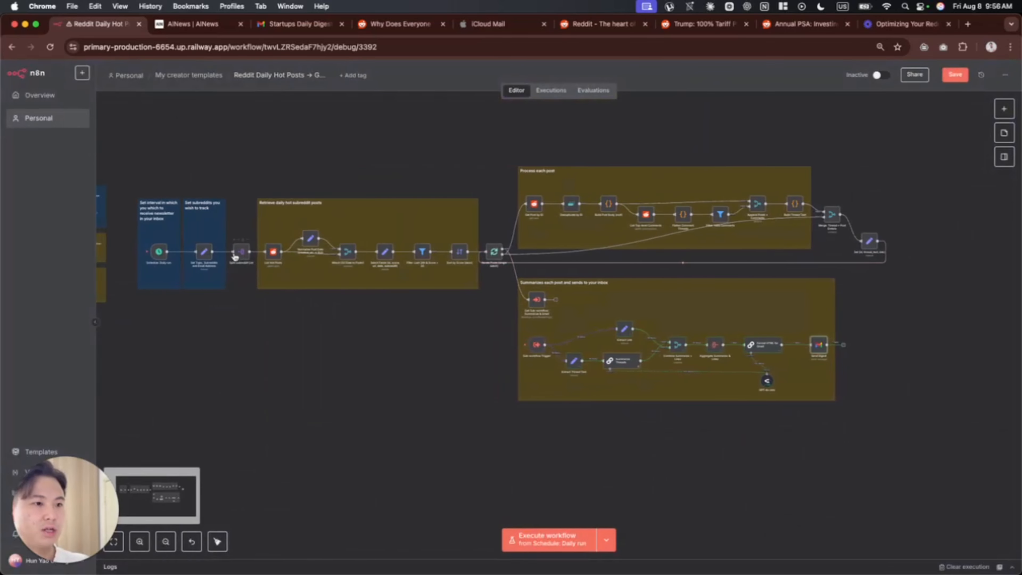
{"action": "double_click", "coordinate": [204, 257]}
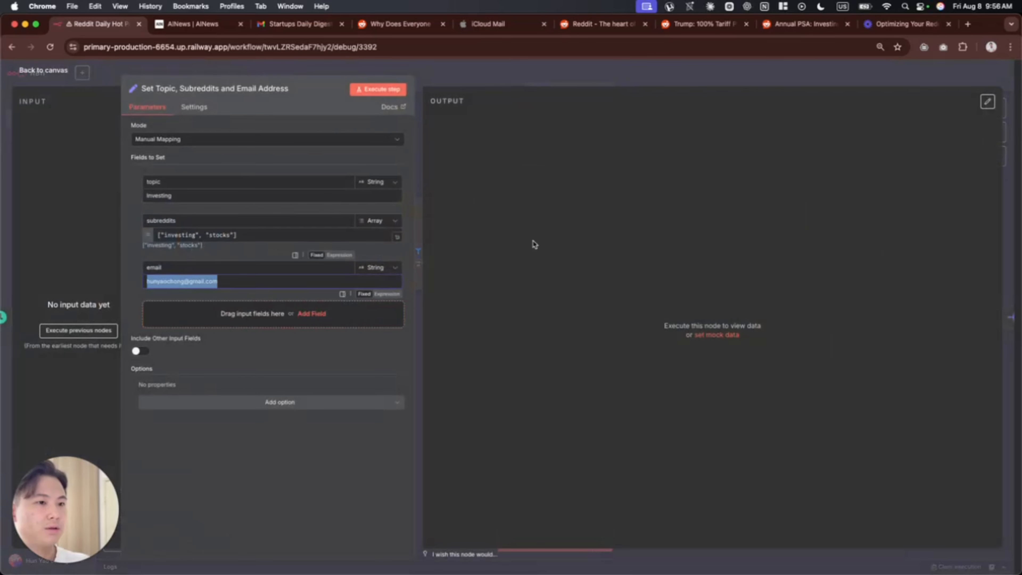
{"action": "left_click", "coordinate": [503, 71]}
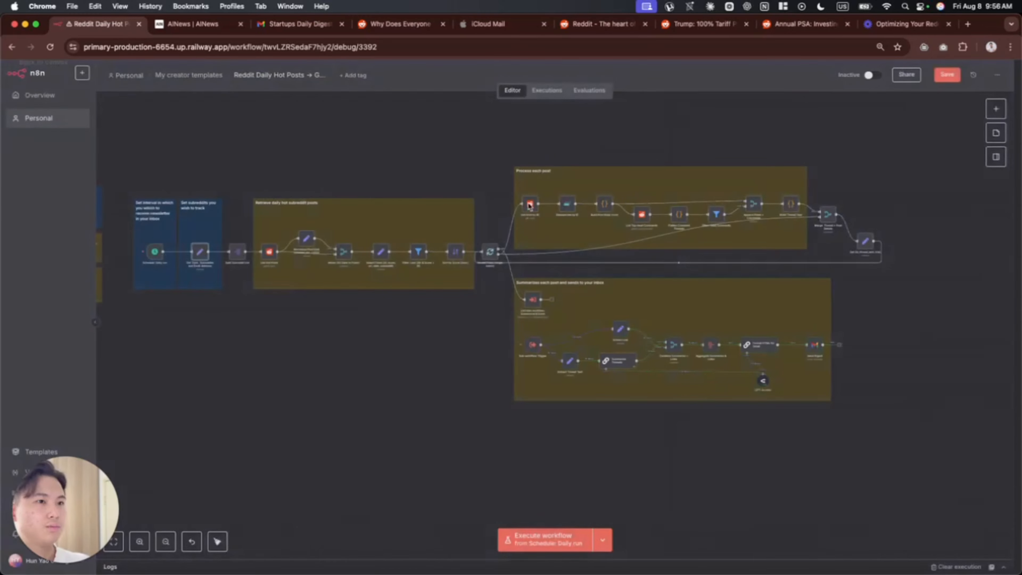
- Reopen Send Digest and highlight the email reference in To, plus the 'Daily Digest' and topic parts of the Subject expression
{"action": "double_click", "coordinate": [819, 348]}
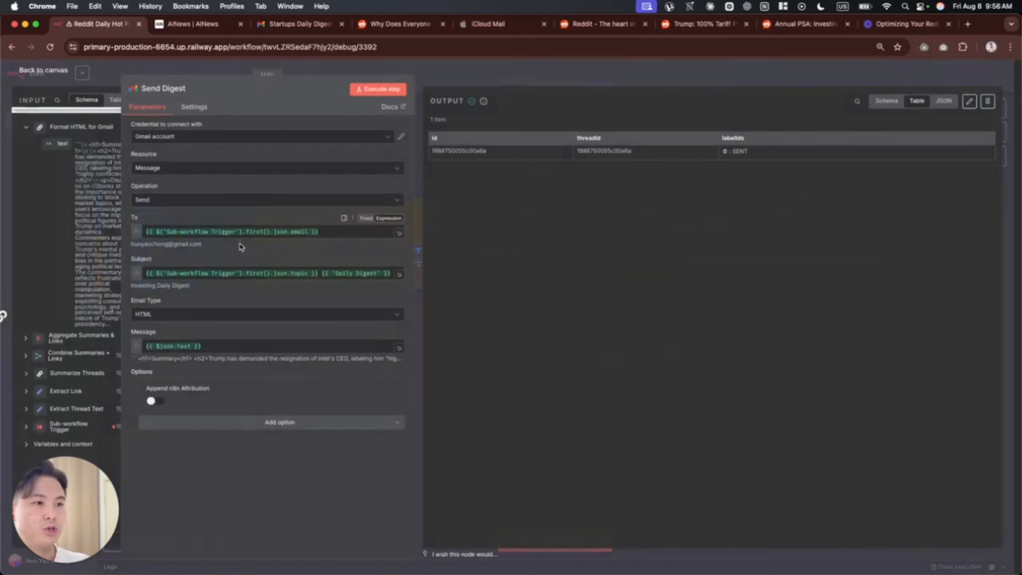
{"action": "double_click", "coordinate": [298, 231]}
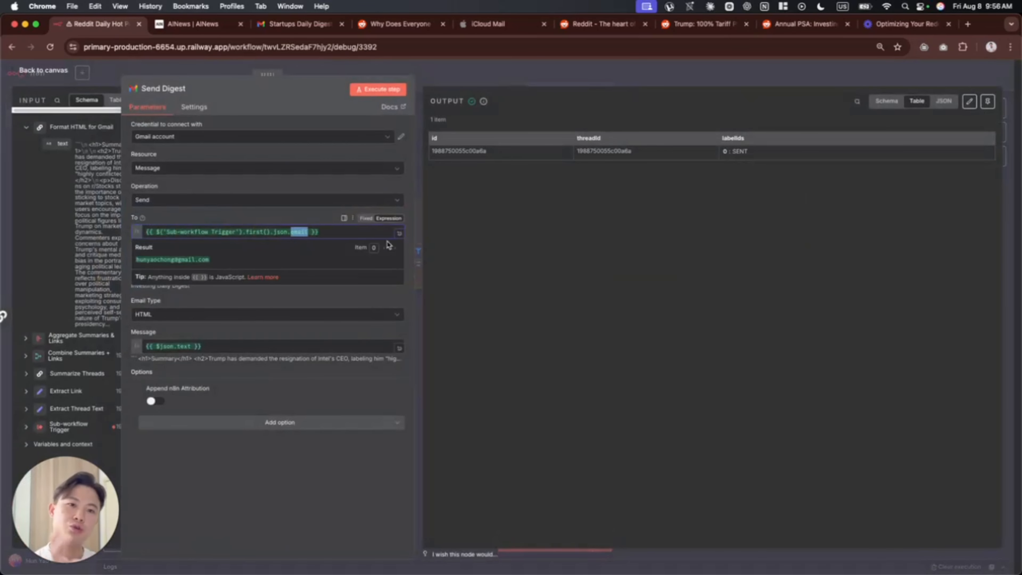
{"action": "left_click", "coordinate": [324, 217]}
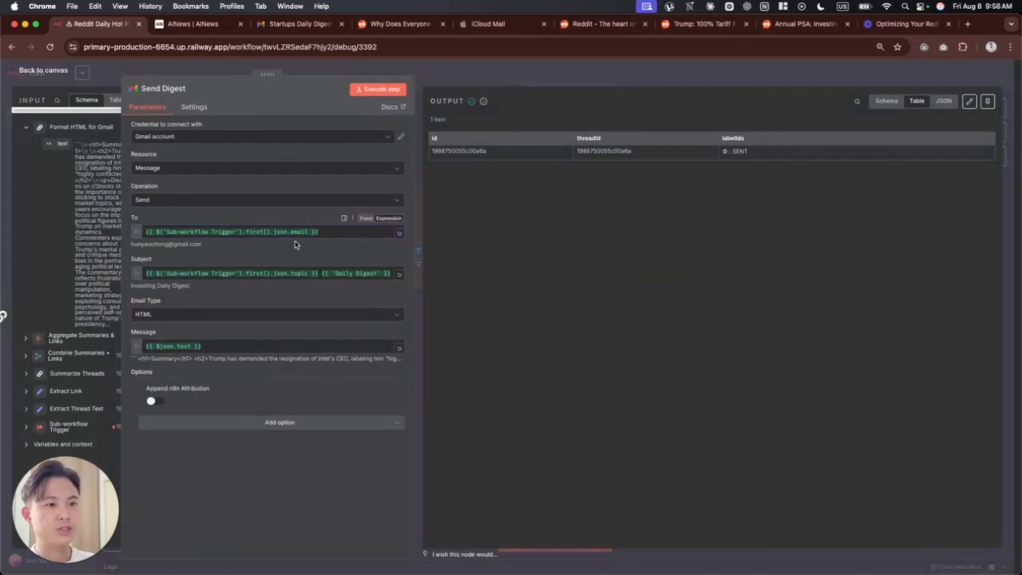
{"action": "left_click", "coordinate": [245, 275]}
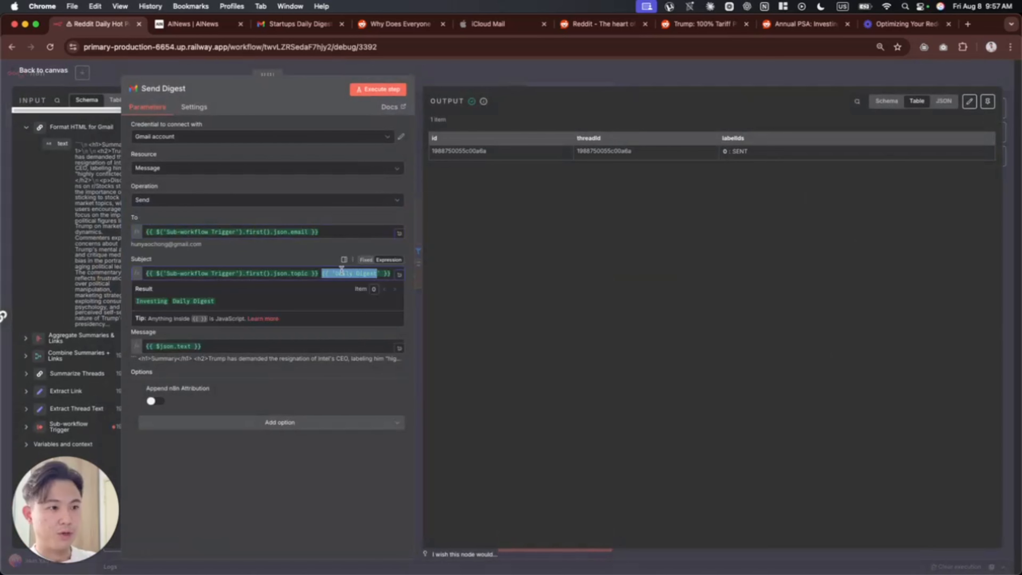
{"action": "left_click_drag", "start_coordinate": [322, 275], "coordinate": [144, 275]}
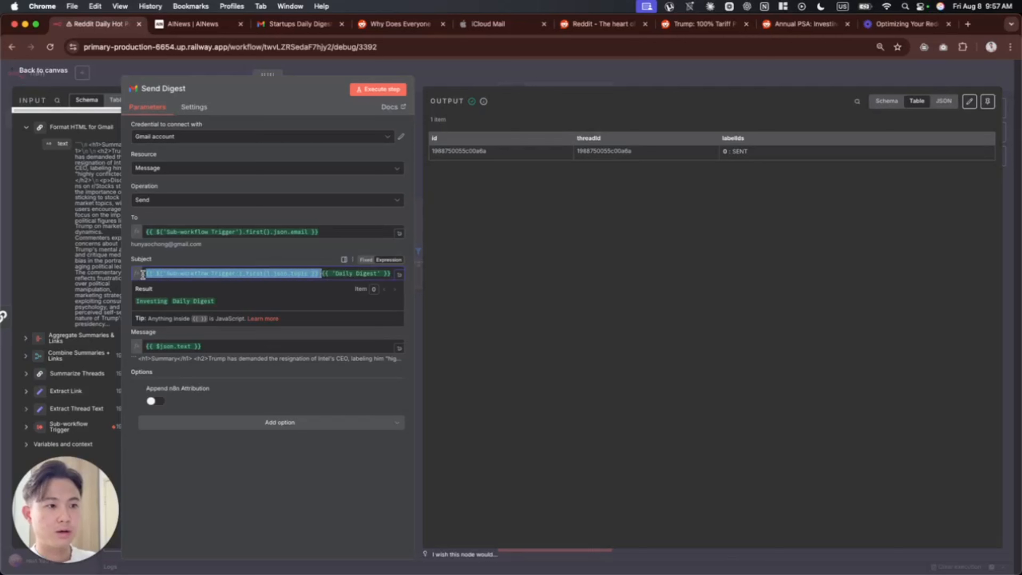
{"action": "left_click", "coordinate": [334, 273]}
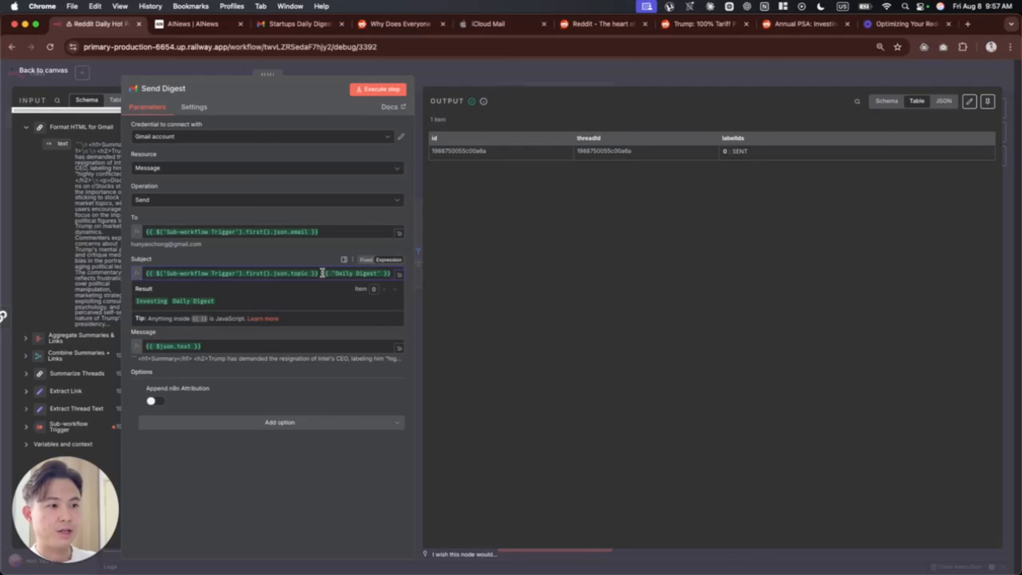
- Highlight the Subject field's result preview and the 'Daily Digest' part of its expression
{"action": "left_click_drag", "start_coordinate": [137, 301], "coordinate": [221, 301]}
{"action": "left_click", "coordinate": [219, 301]}
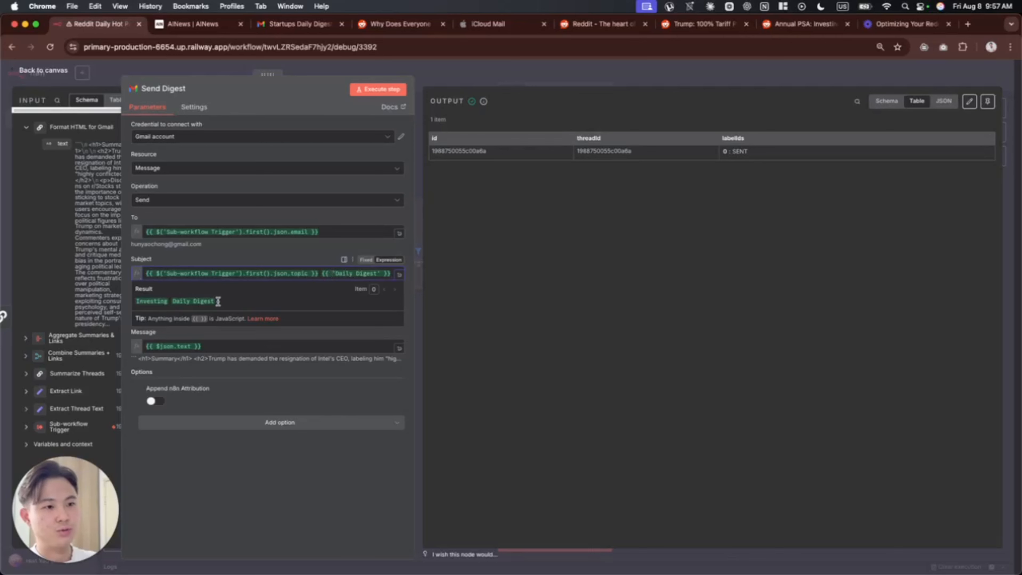
{"action": "left_click_drag", "start_coordinate": [322, 273], "coordinate": [387, 273]}
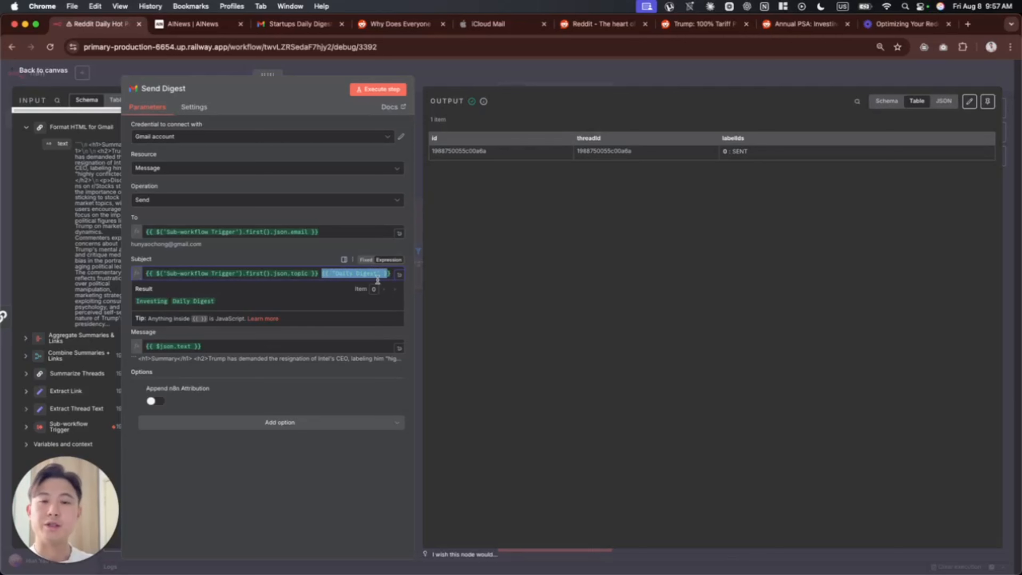
- Replace the 'Daily Digest' text in the Subject expression with 'Random text'
{"action": "left_click", "coordinate": [356, 273]}
{"action": "left_click_drag", "start_coordinate": [378, 274], "coordinate": [335, 273]}
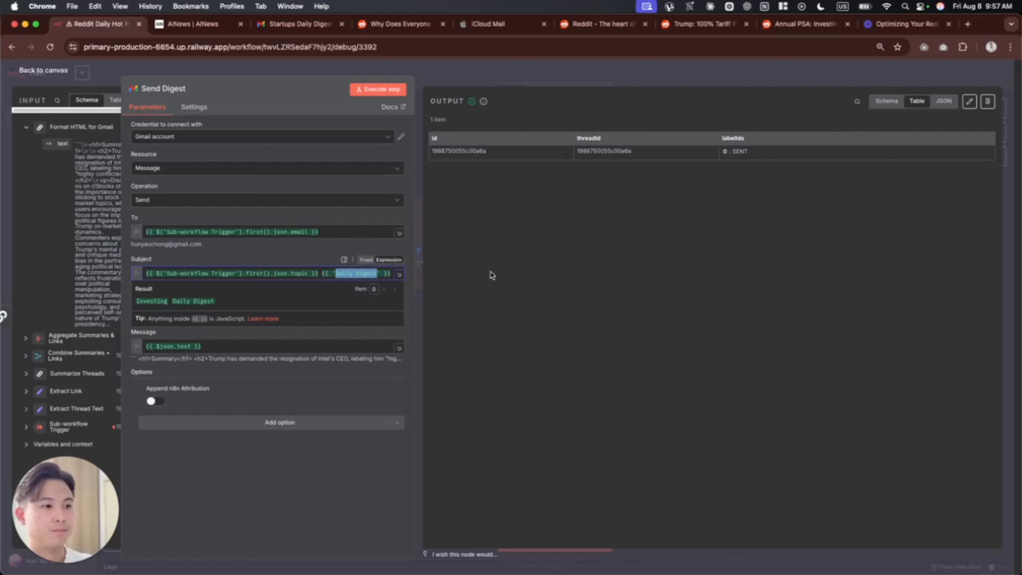
{"action": "type", "text": "Random text"}
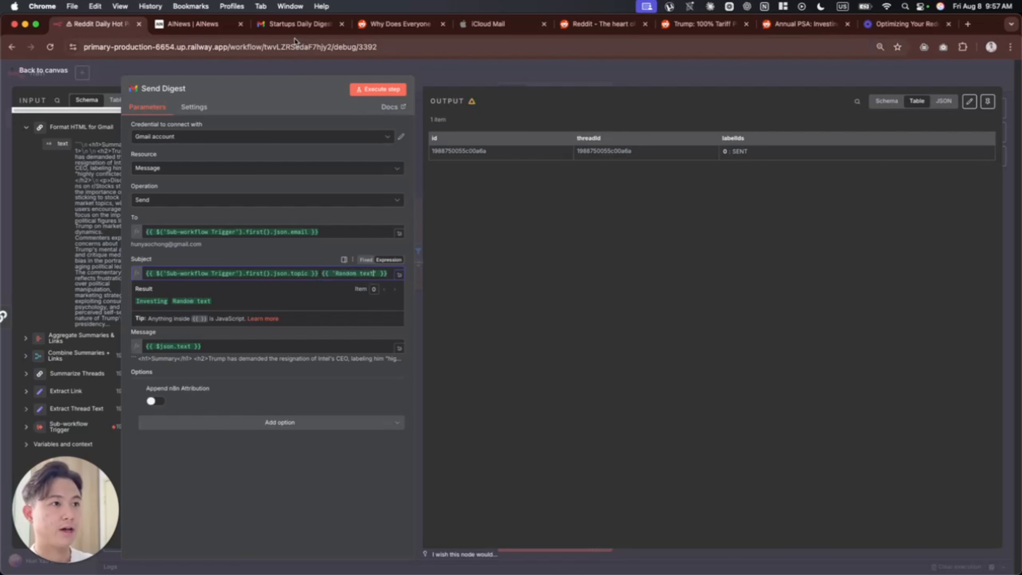
- Switch to the Startups Daily Digest email in Gmail and highlight the text in its subject line
{"action": "left_click", "coordinate": [298, 25]}
{"action": "left_click_drag", "start_coordinate": [208, 122], "coordinate": [257, 121]}
- Return to the n8n workflow and undo the text replacement in the Subject expression
{"action": "left_click", "coordinate": [98, 25]}
{"action": "key", "text": "super+z"}
- Close the Send Digest node and switch to the Loom video page about optimizing the Reddit workflow
{"action": "left_click", "coordinate": [277, 168]}
{"action": "left_click", "coordinate": [503, 77]}
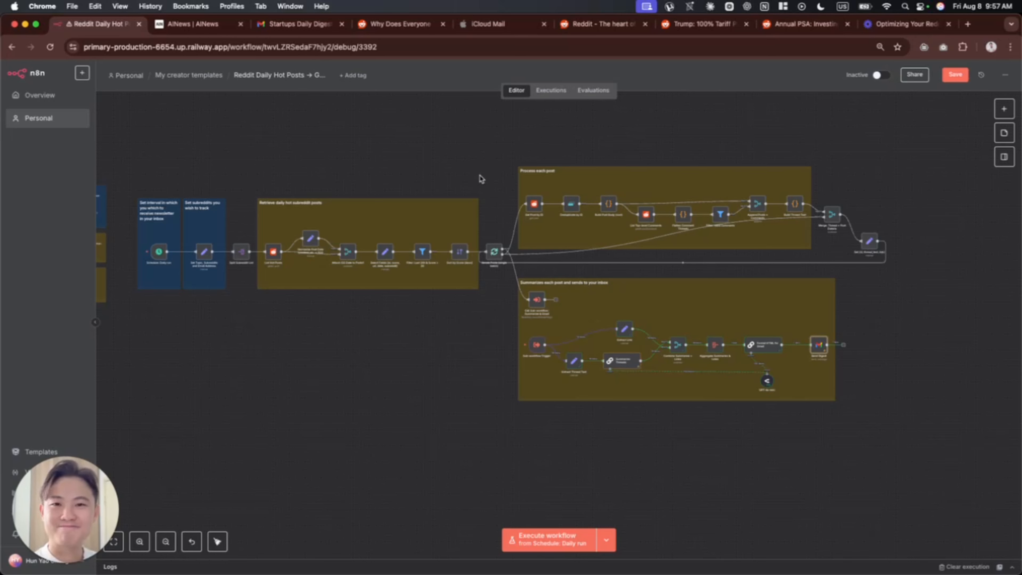
{"action": "left_click", "coordinate": [895, 25]}
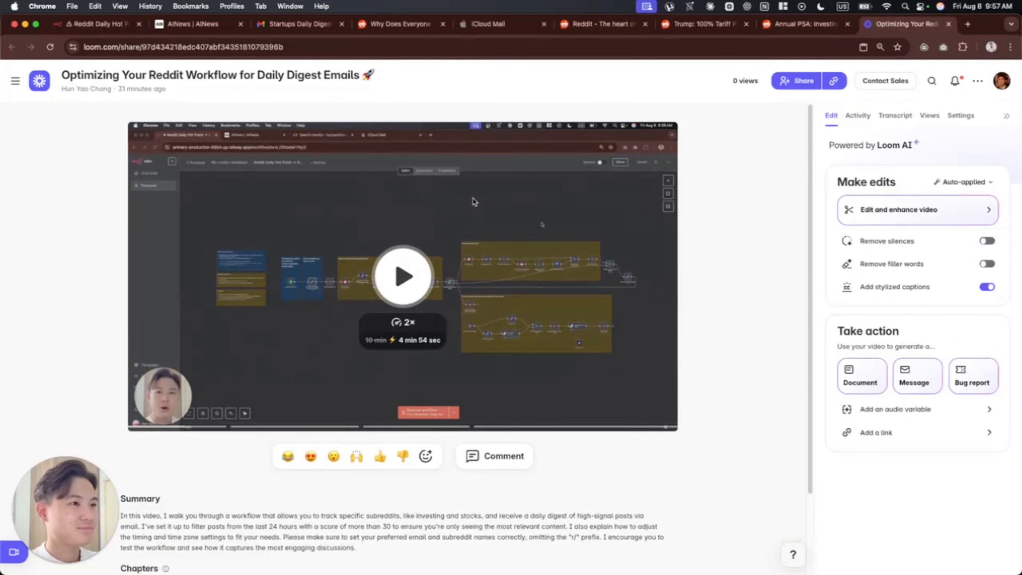